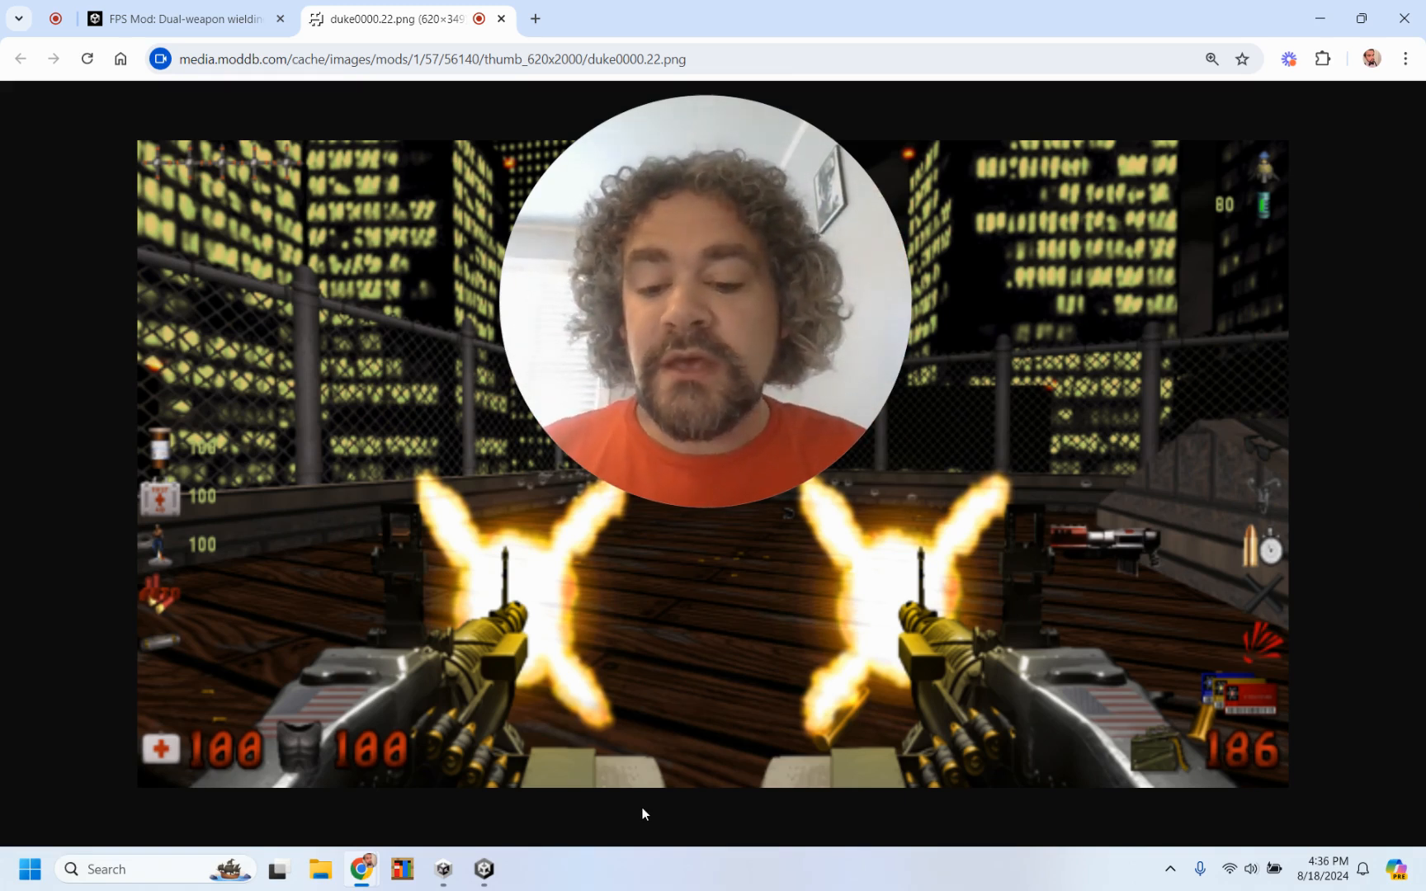
Switch to Unity Hub and check which editor versions are offered for the FPS Microgame template
left_click(444, 875)
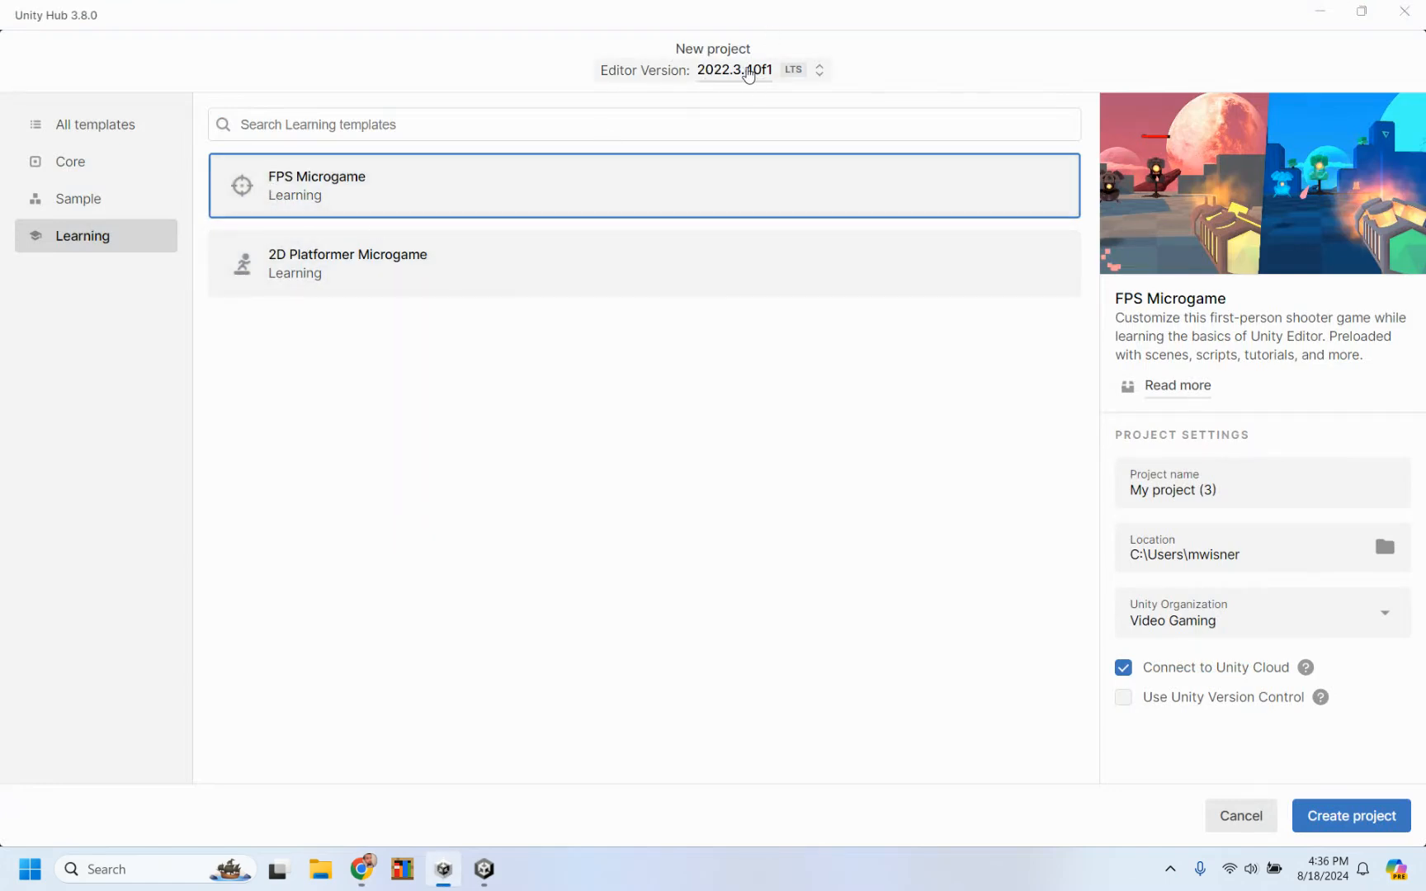
left_click(747, 73)
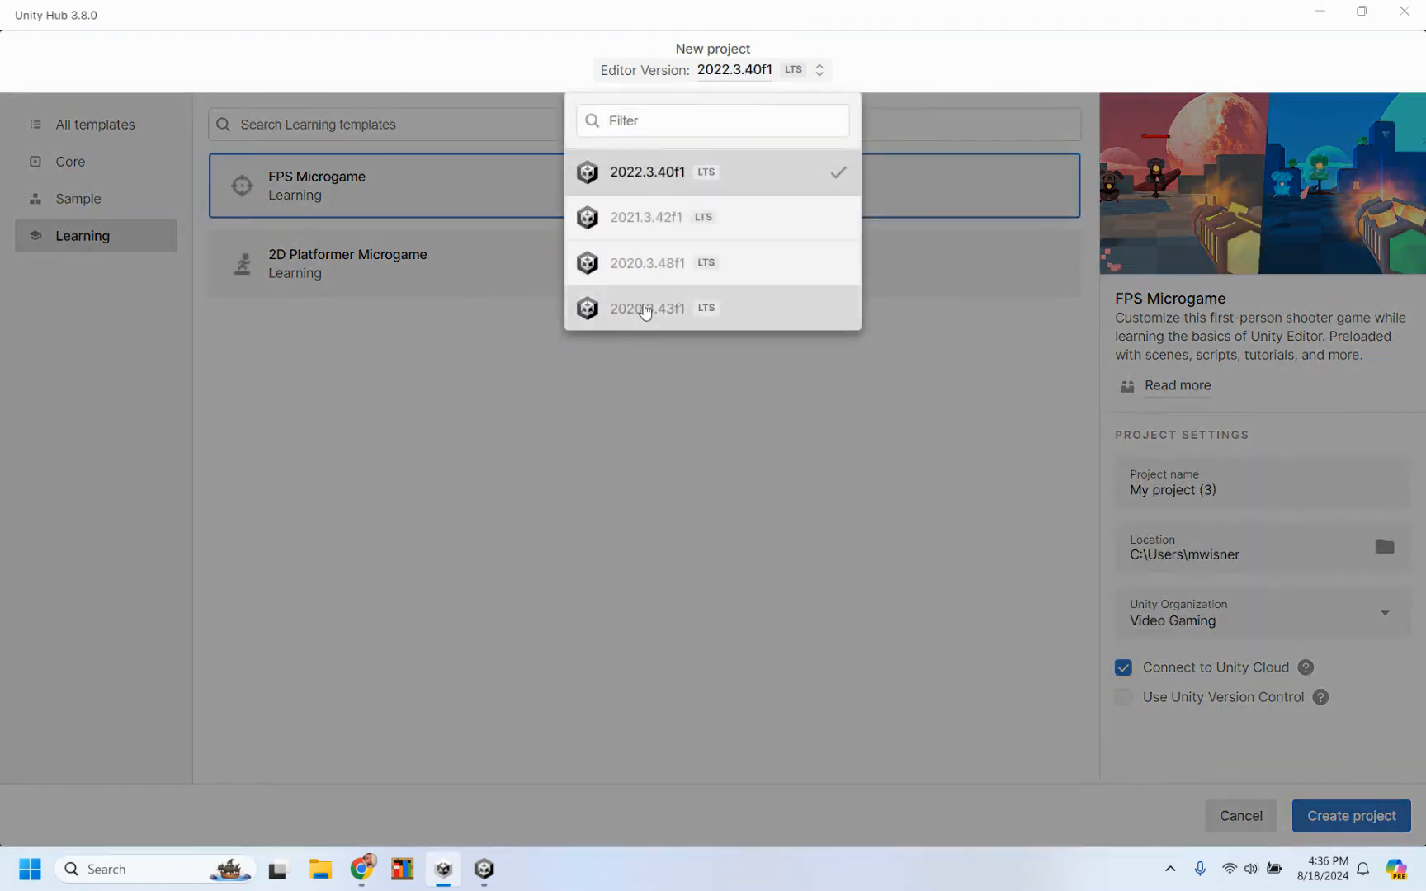
left_click(772, 372)
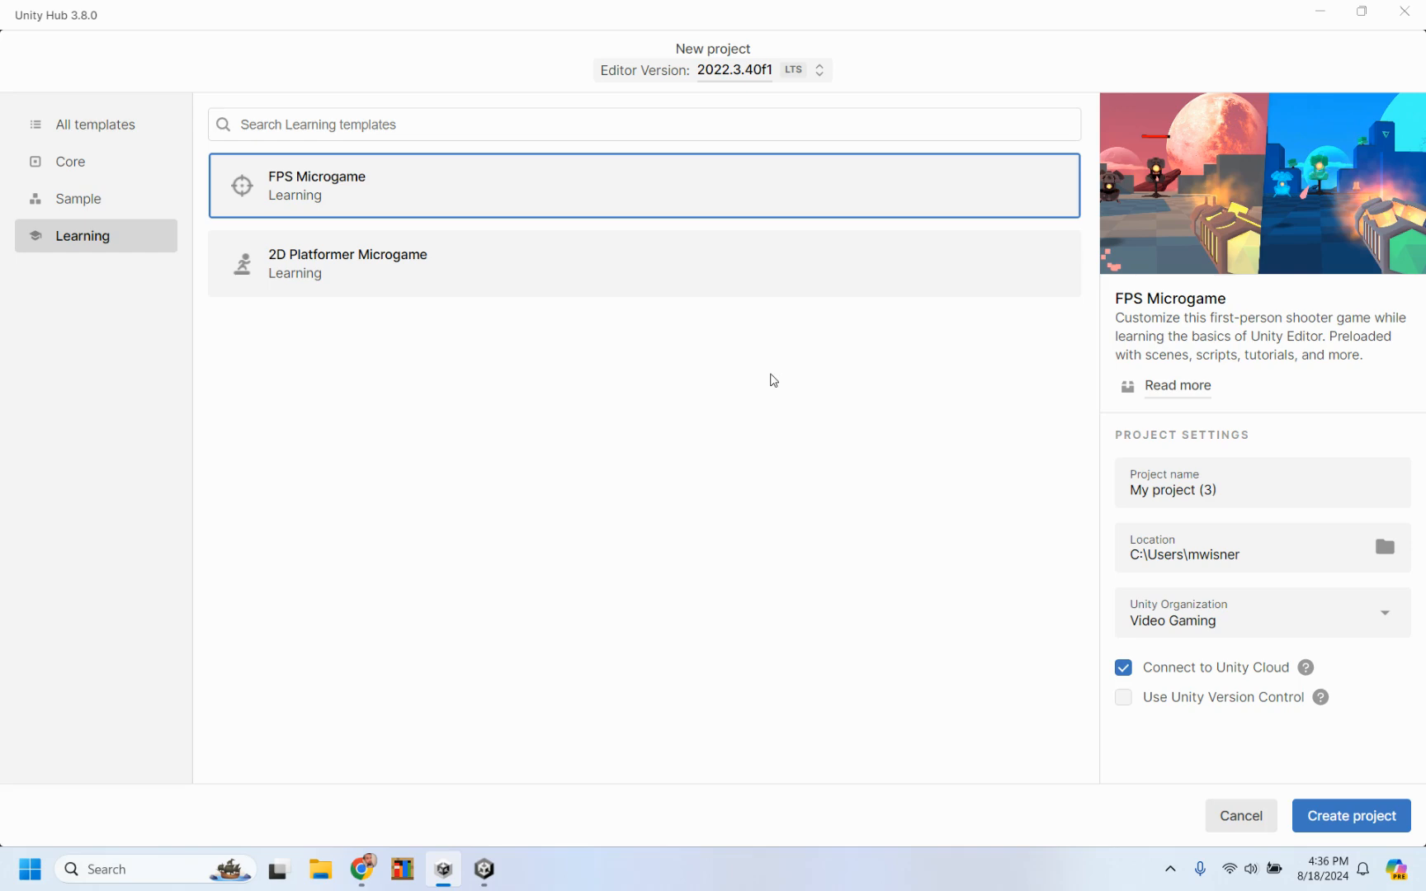
Switch to the Unity editor and select the Pickup_Shotgun 1 (1) object in the scene to inspect it
left_click(486, 870)
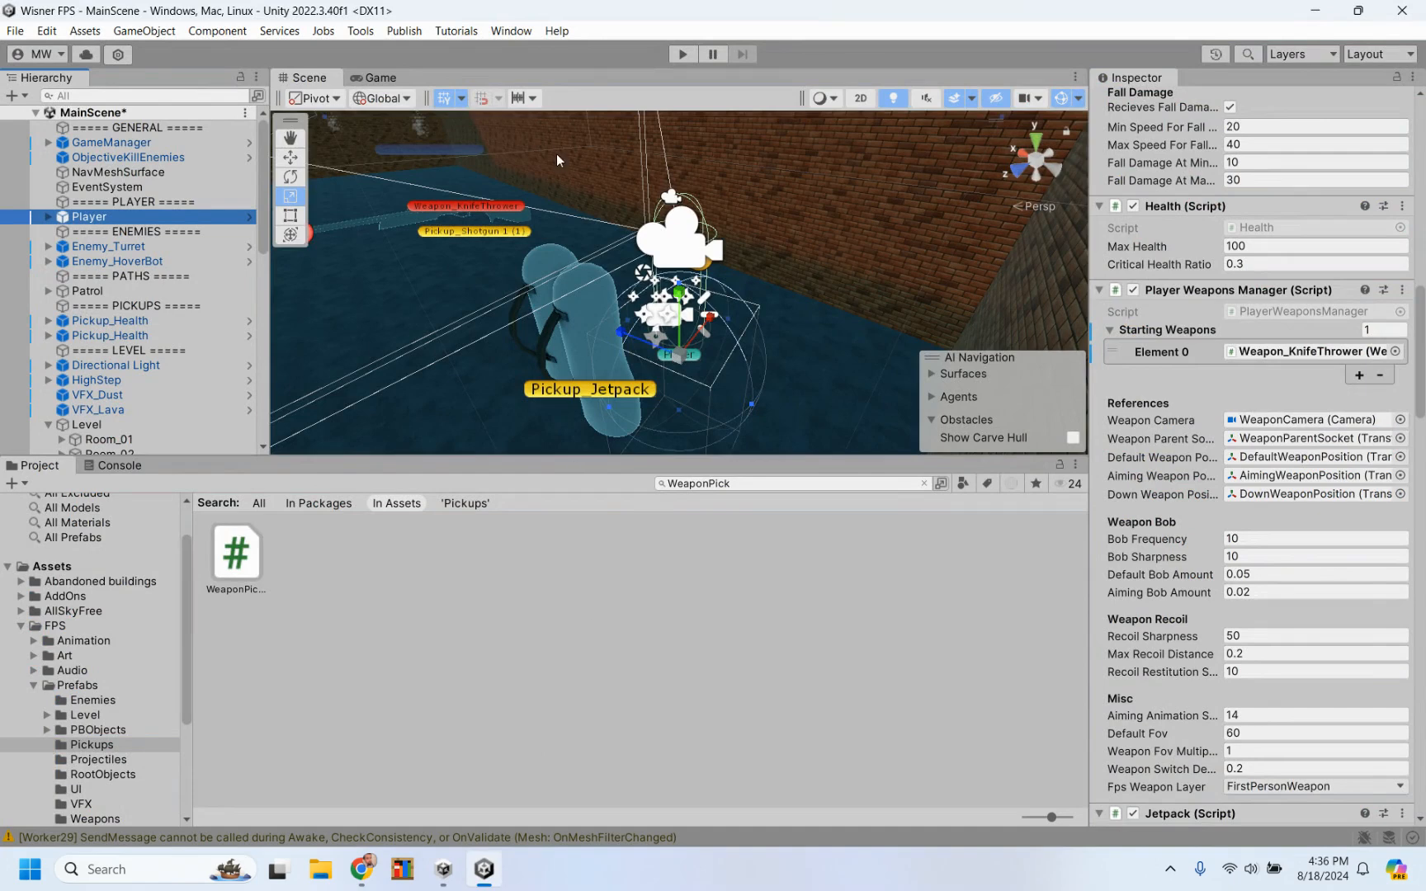
left_click(178, 127)
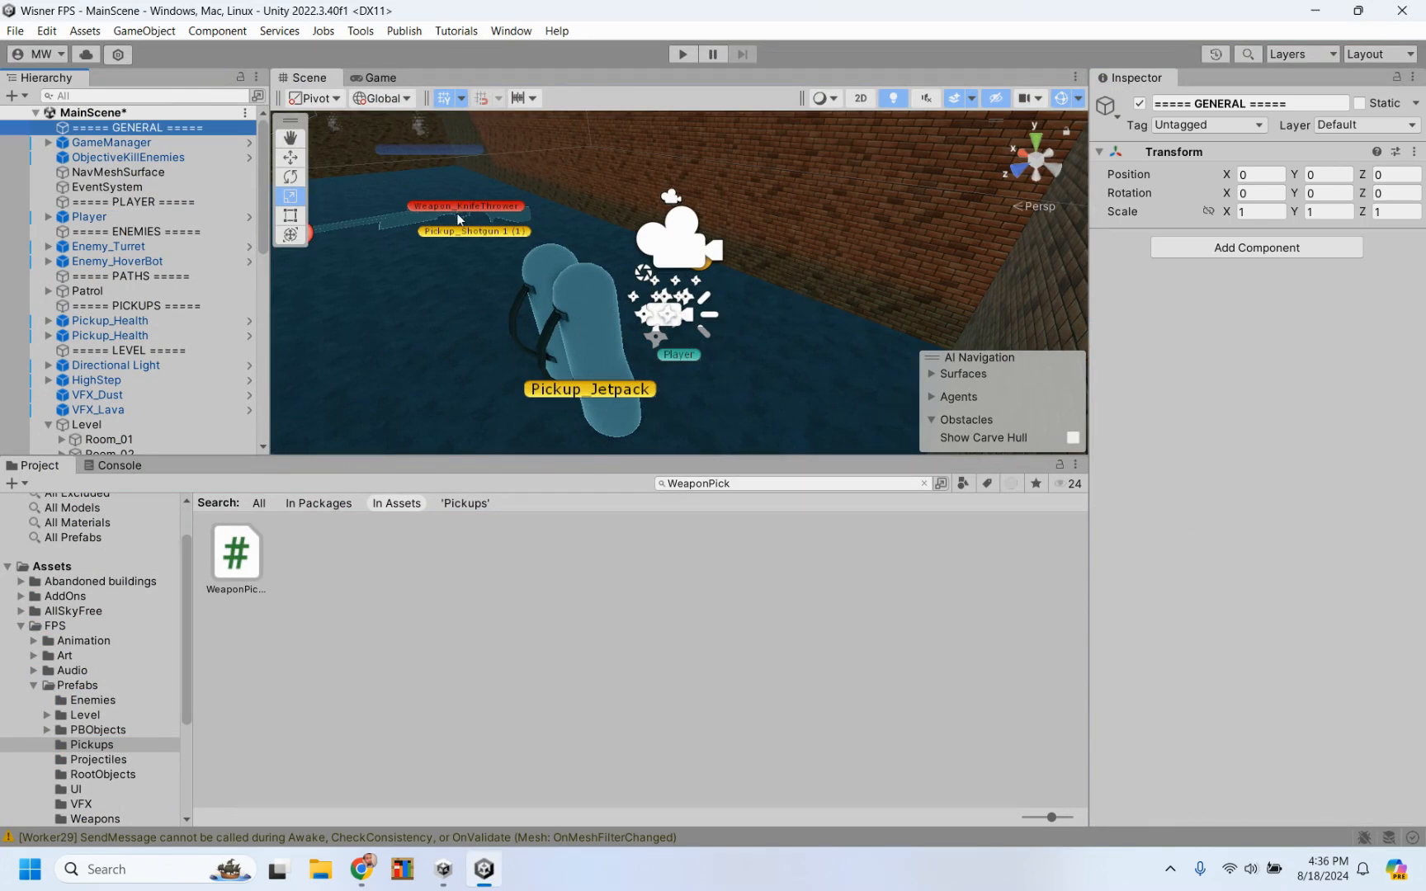
left_click(413, 224)
left_click(412, 224)
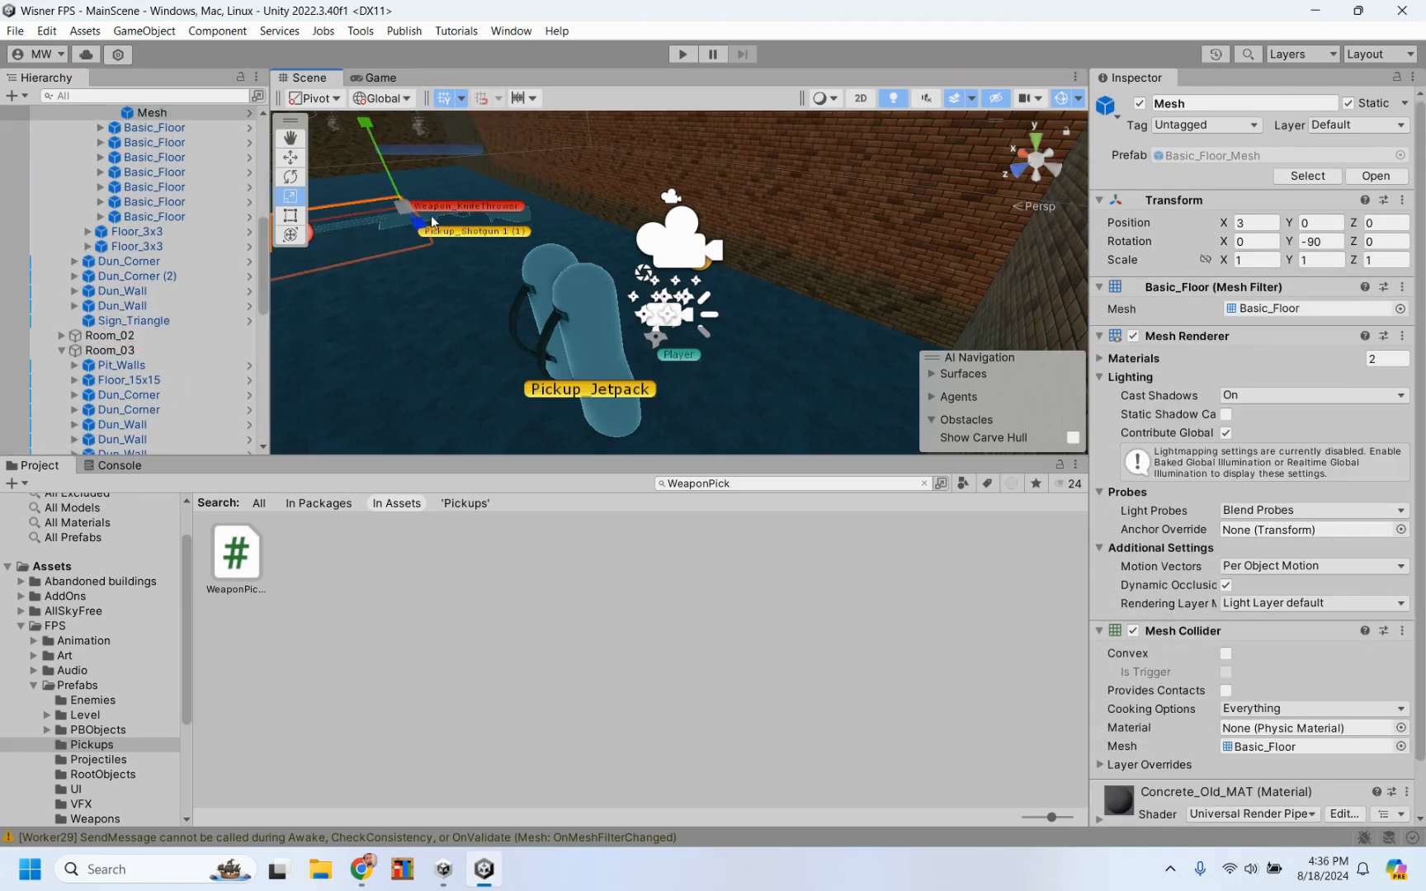
left_click(432, 220)
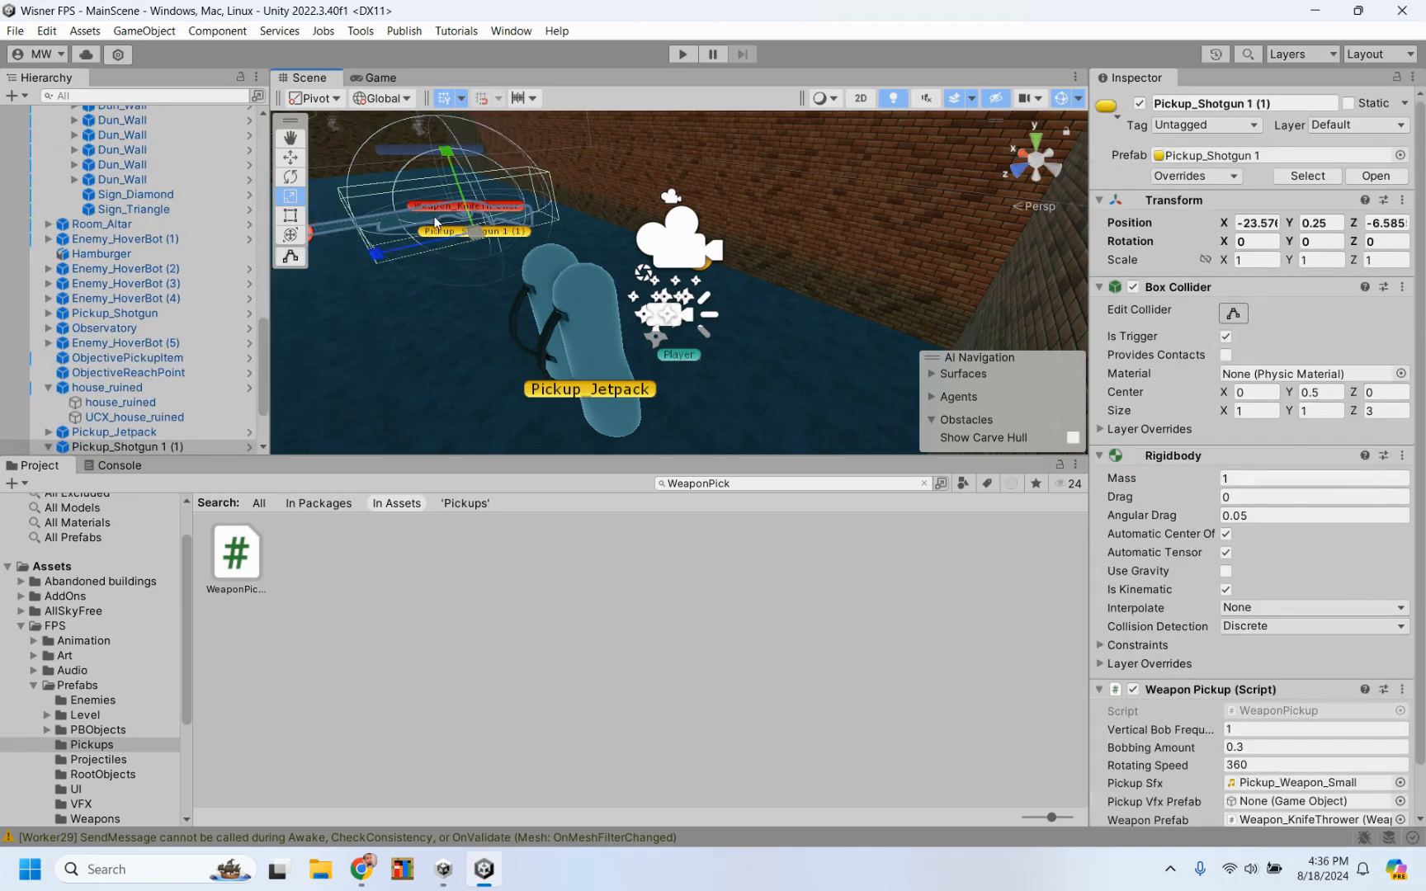
Play-test MainScene by moving through the room, collecting the jetpack and firing the starting weapon toward the doorway, and end the test
left_click(683, 54)
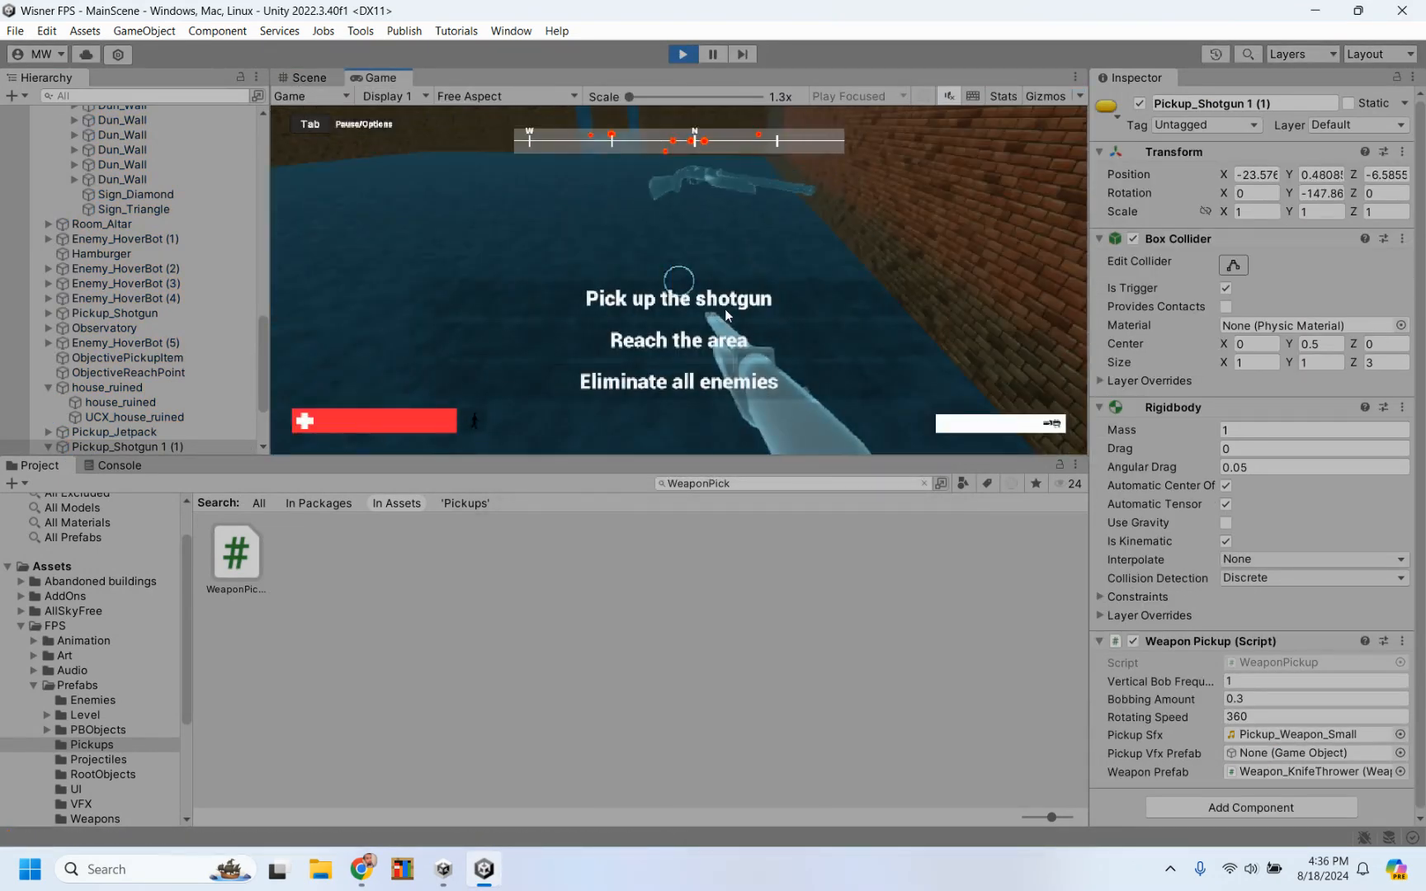
left_click(376, 142)
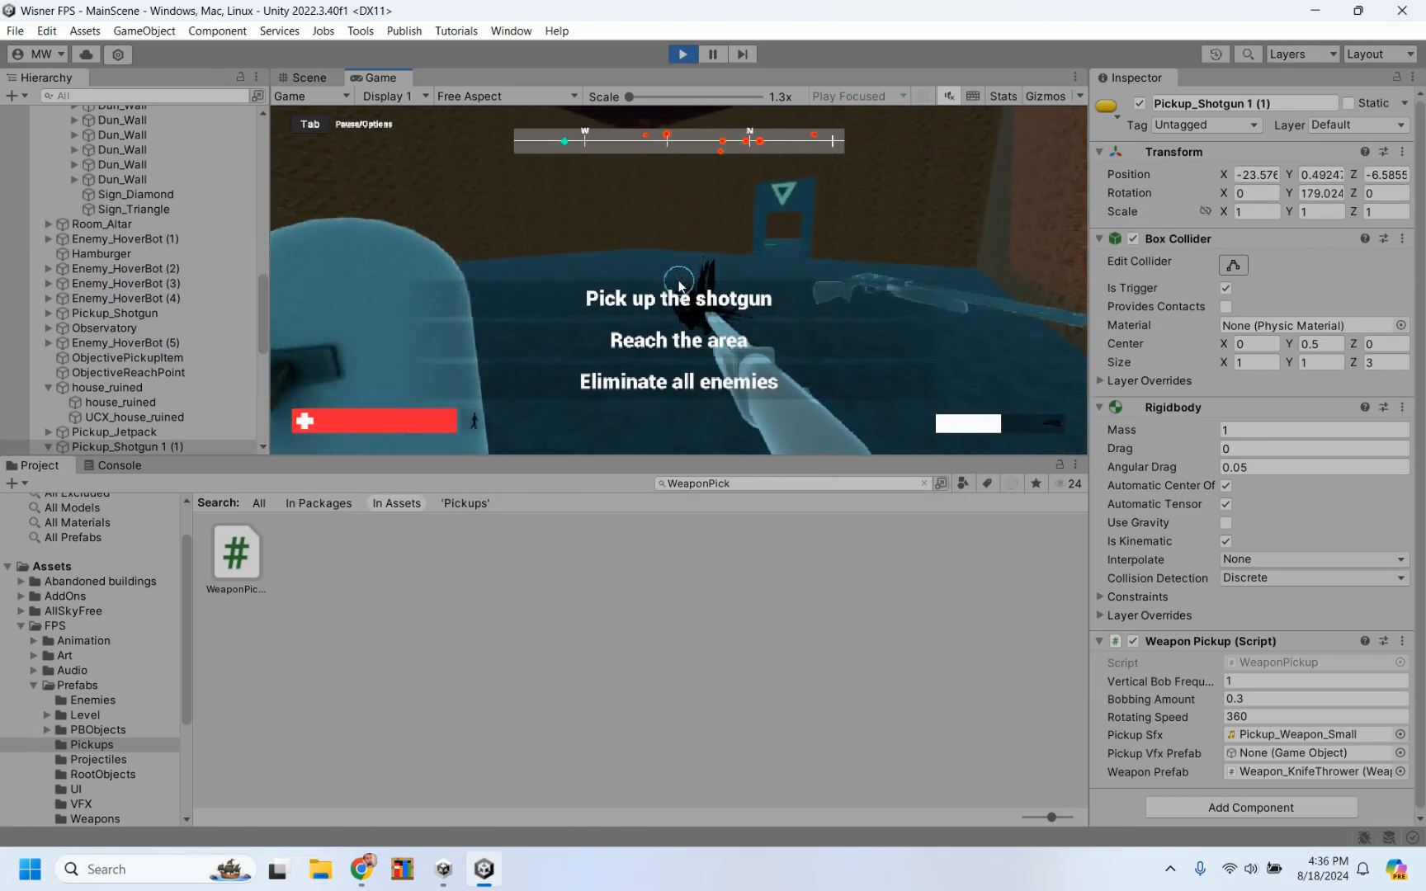
key("w")
left_click(679, 285)
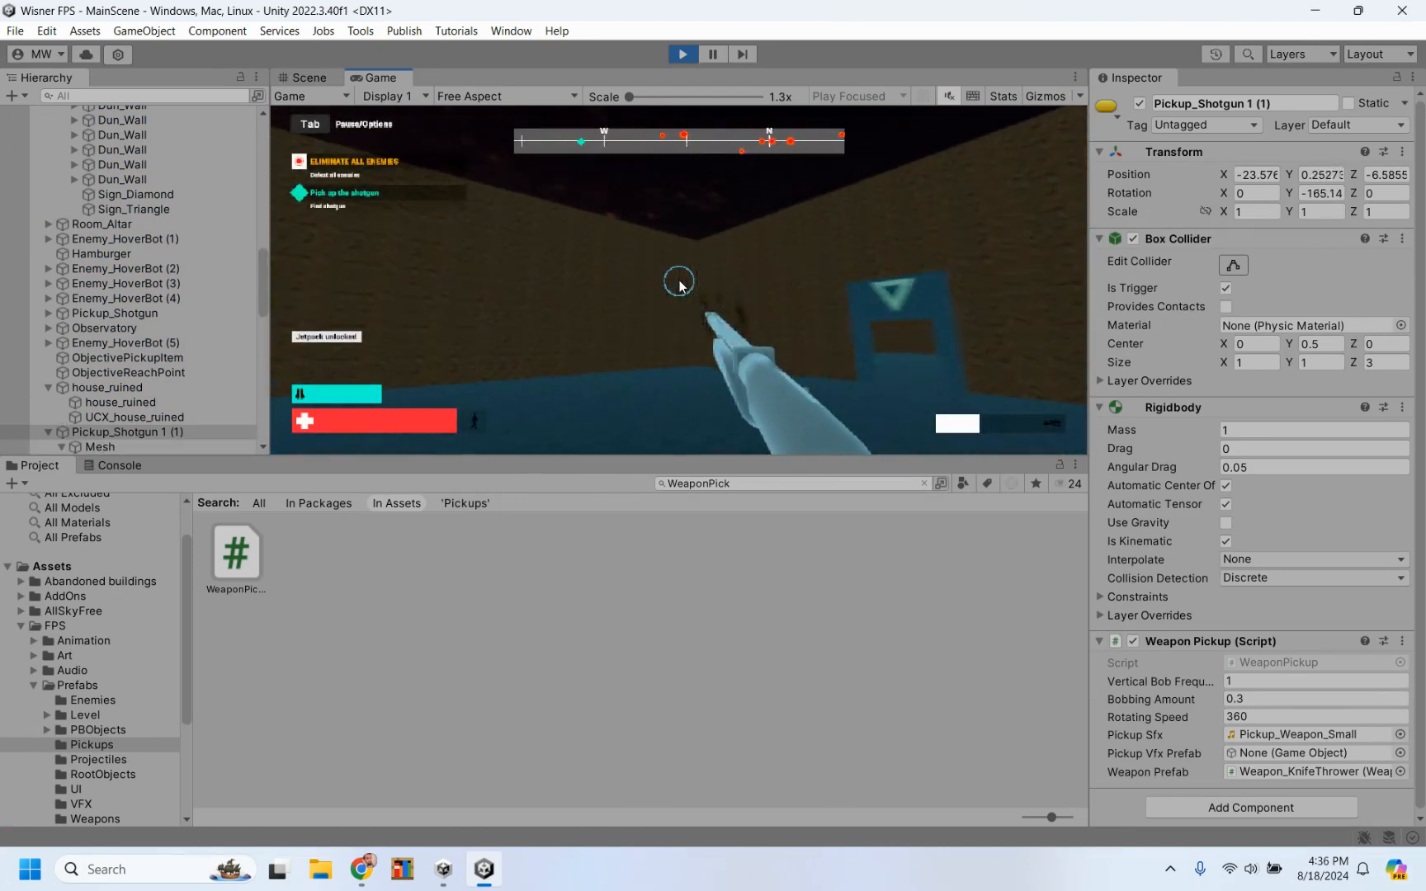
left_click(679, 285)
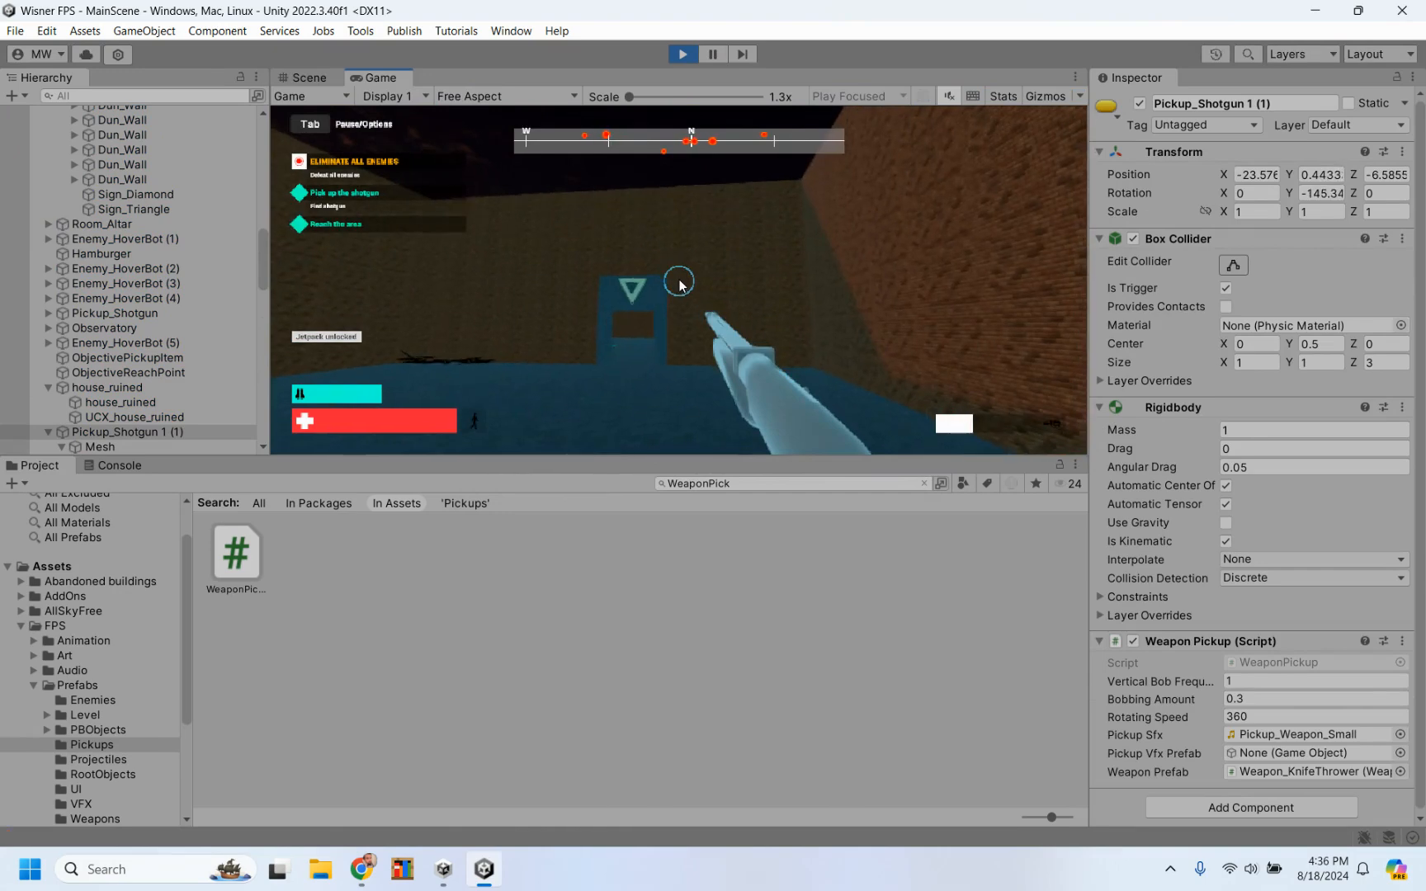
key("w")
left_click(679, 285)
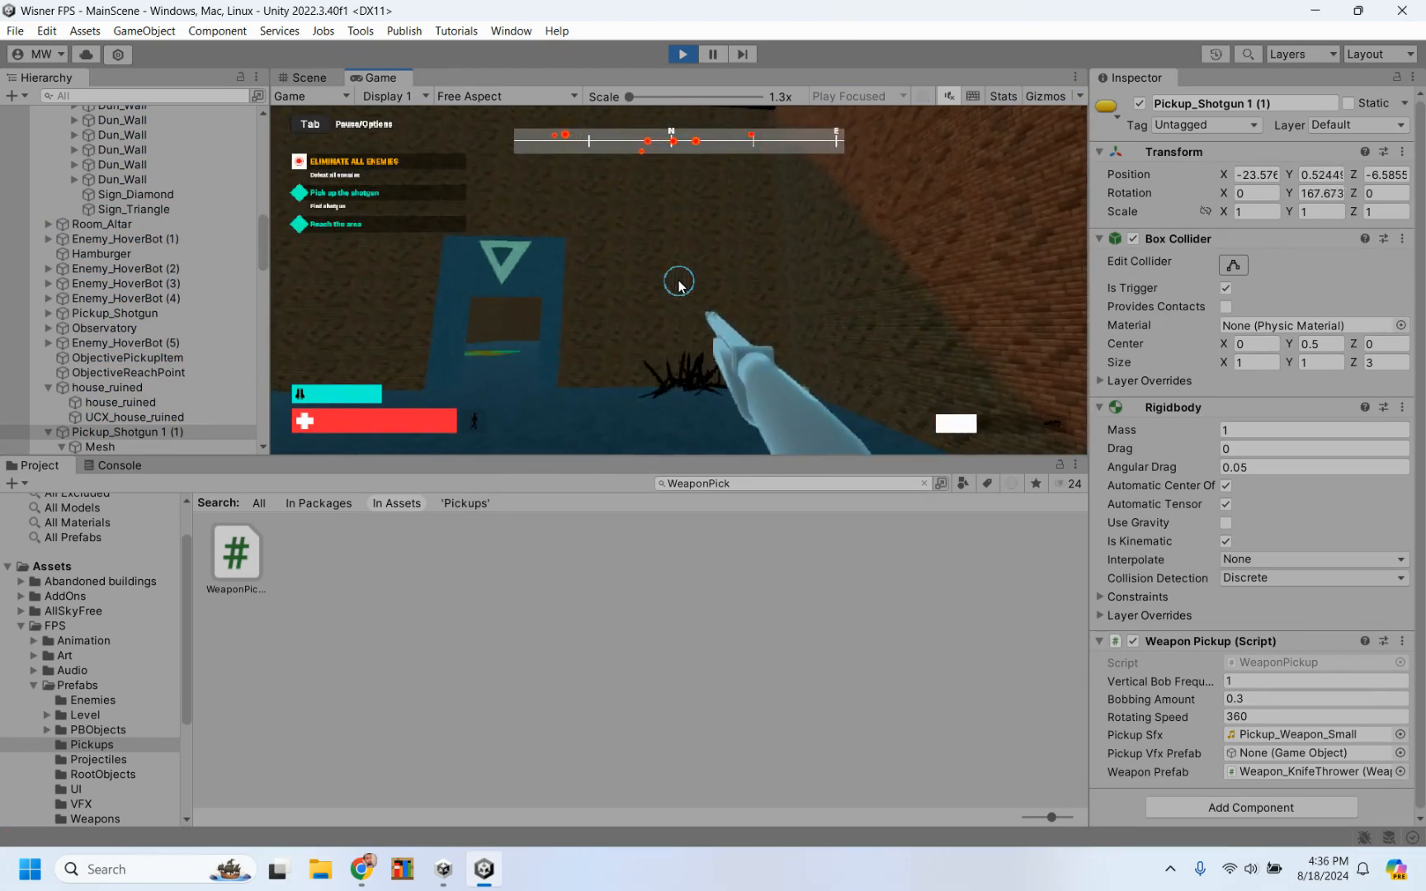
key("s")
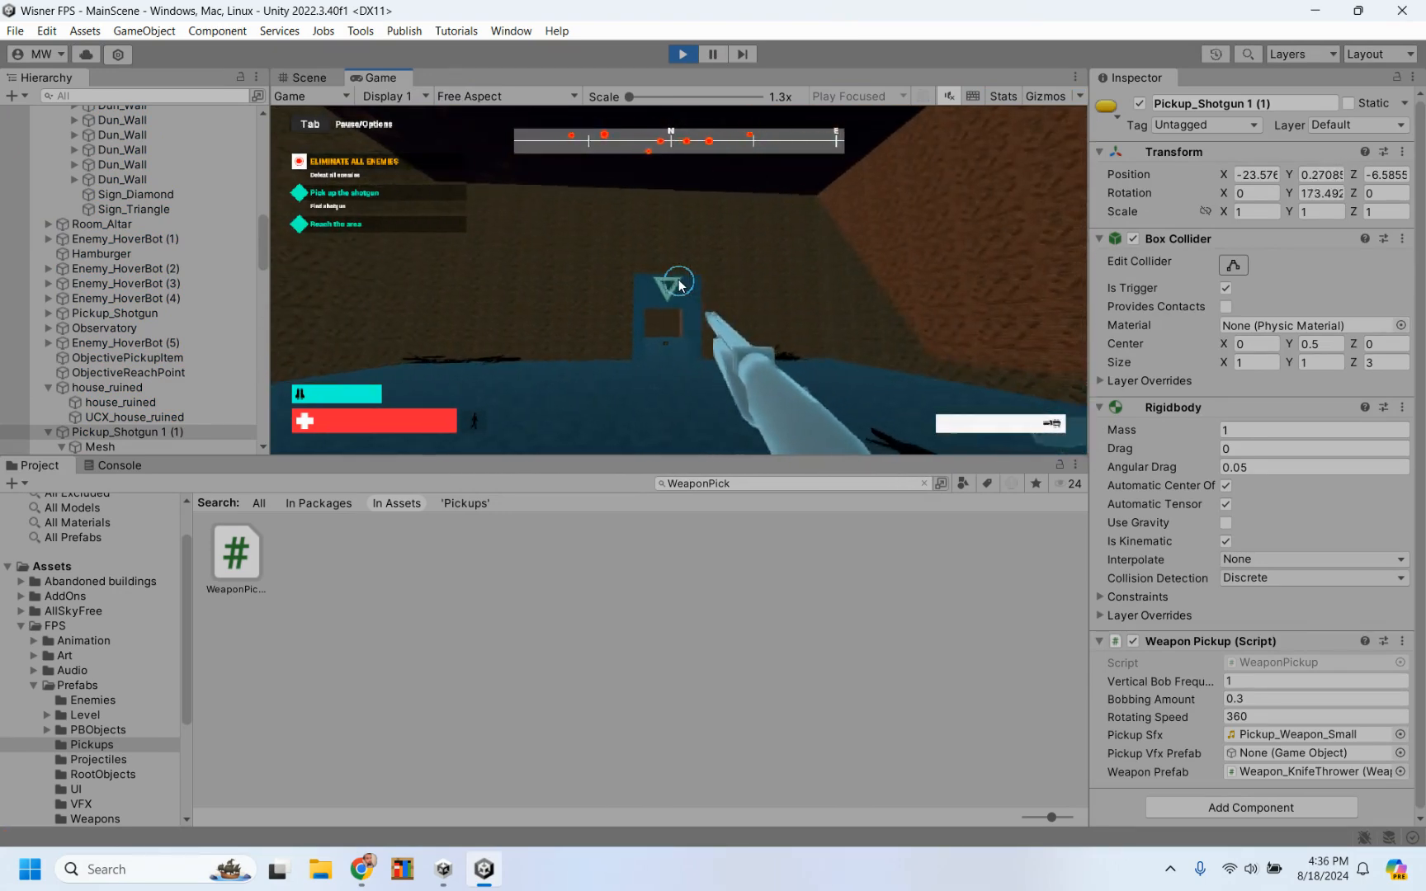
key("a")
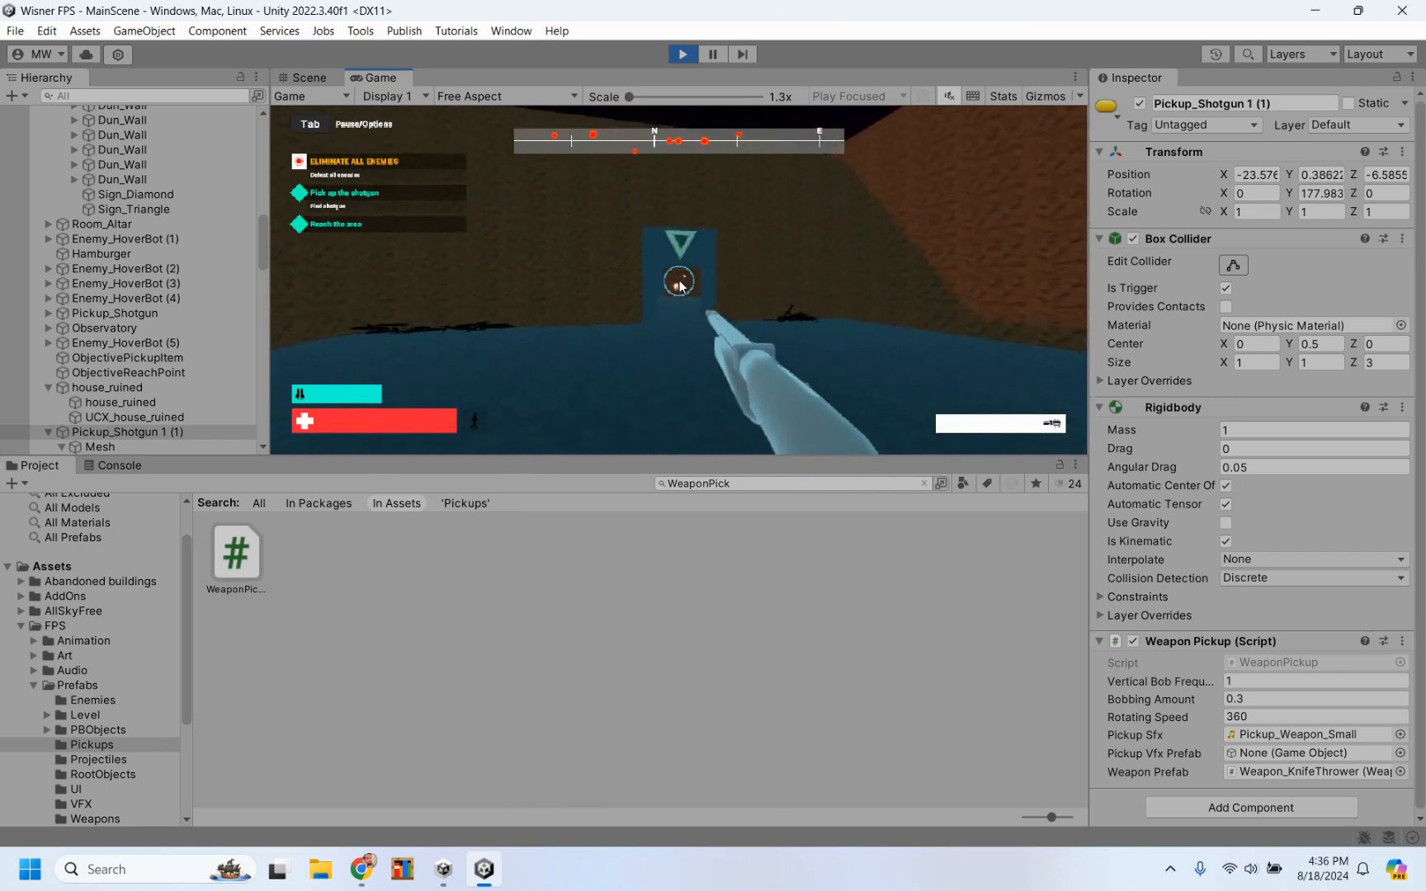
key("w")
left_click(679, 286)
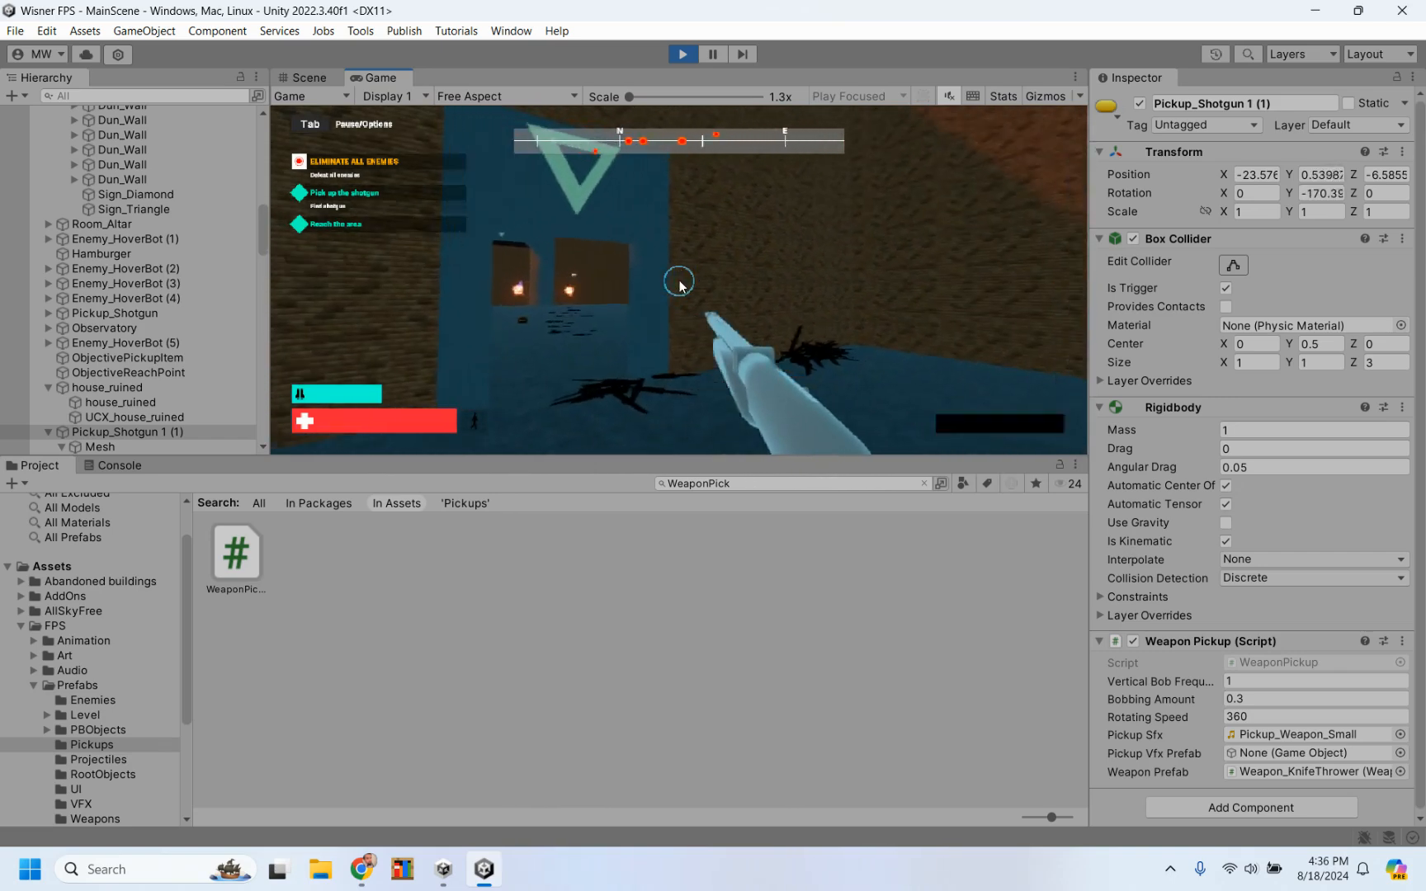
key("w")
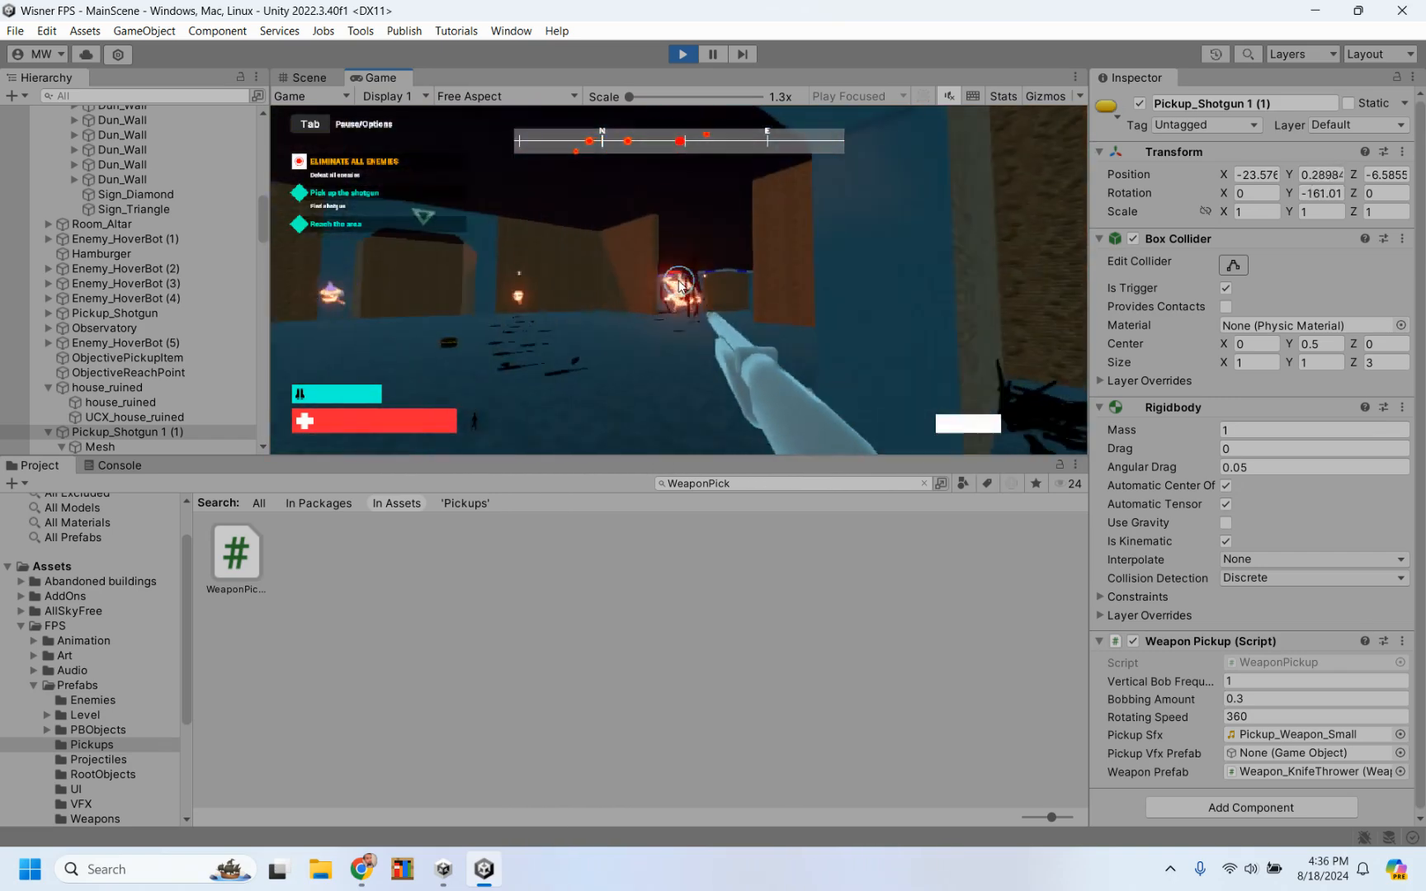
key("s")
left_click(679, 286)
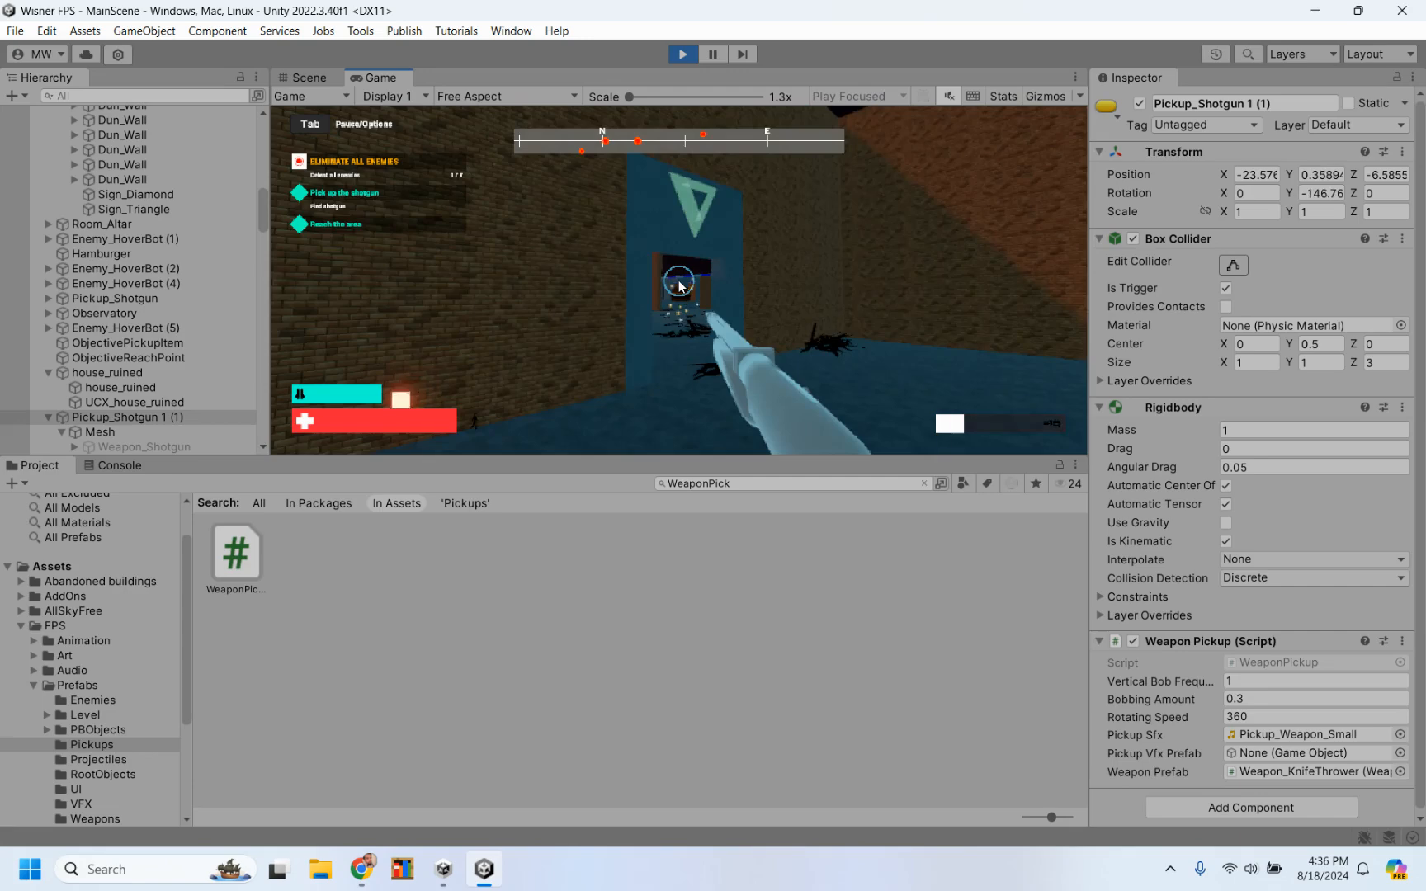
key("w")
left_click(679, 287)
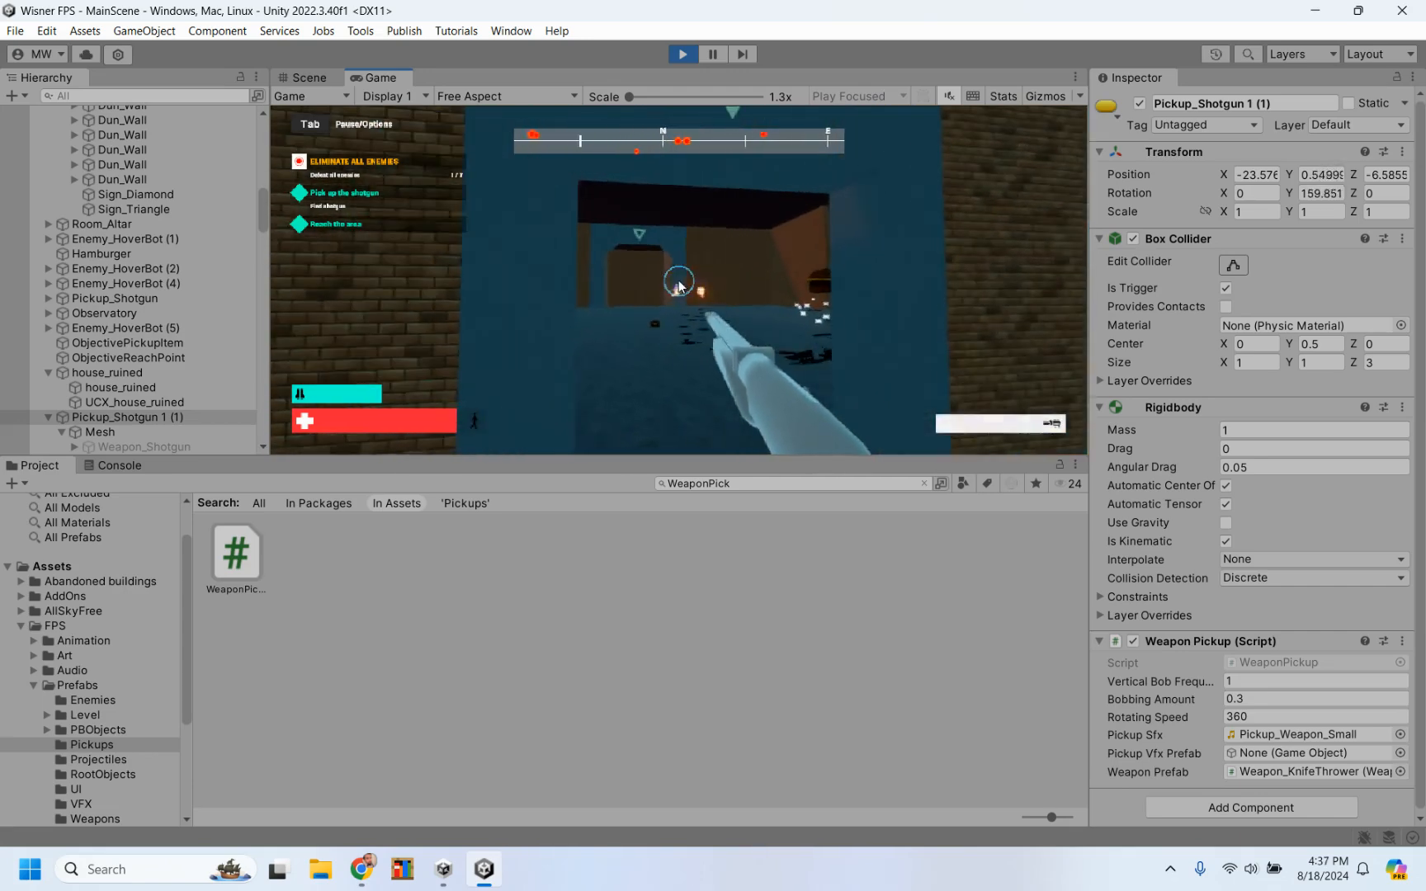
key("w")
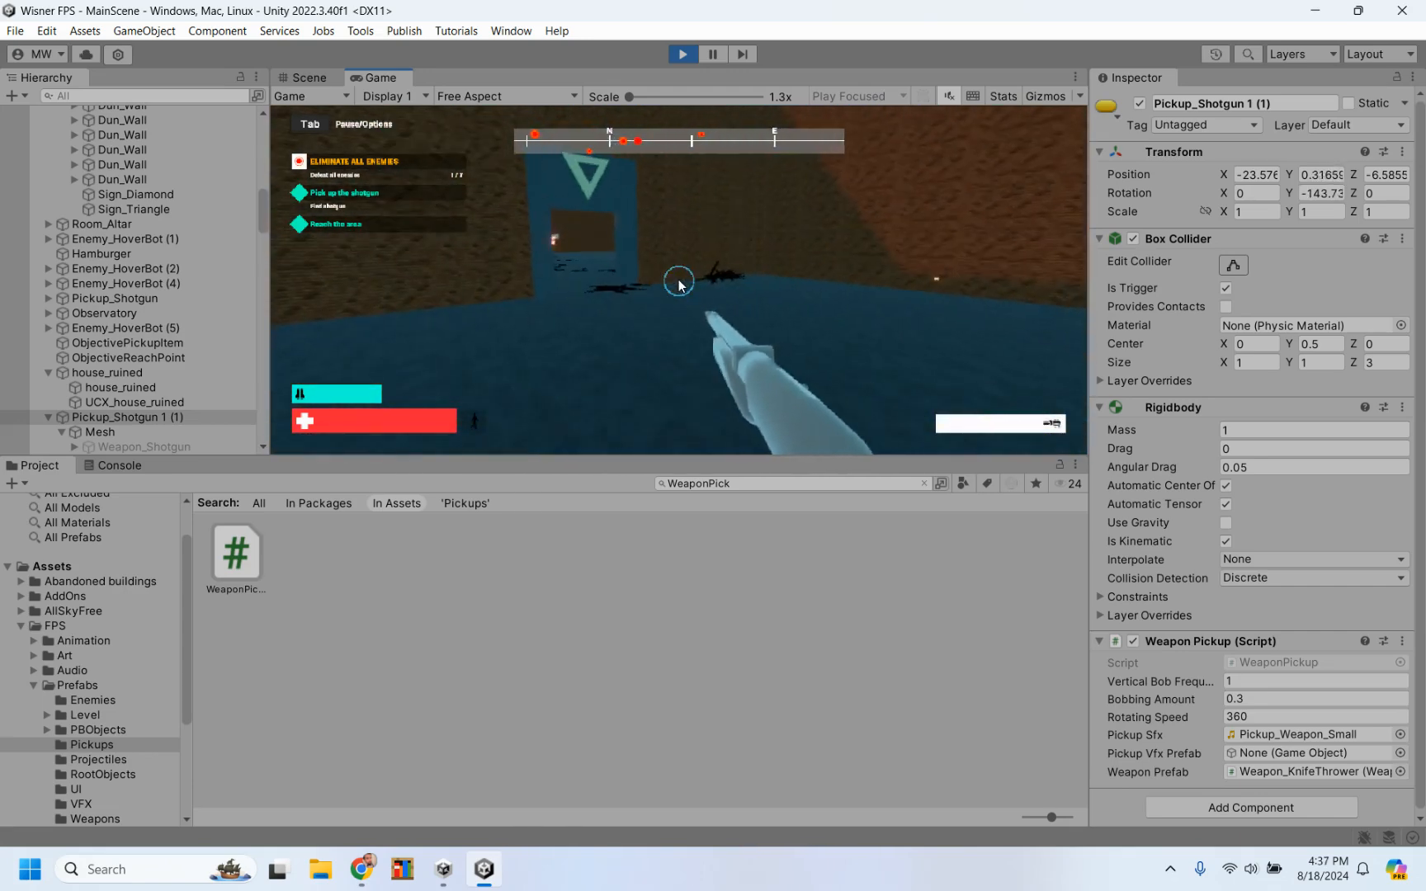
left_click(684, 56)
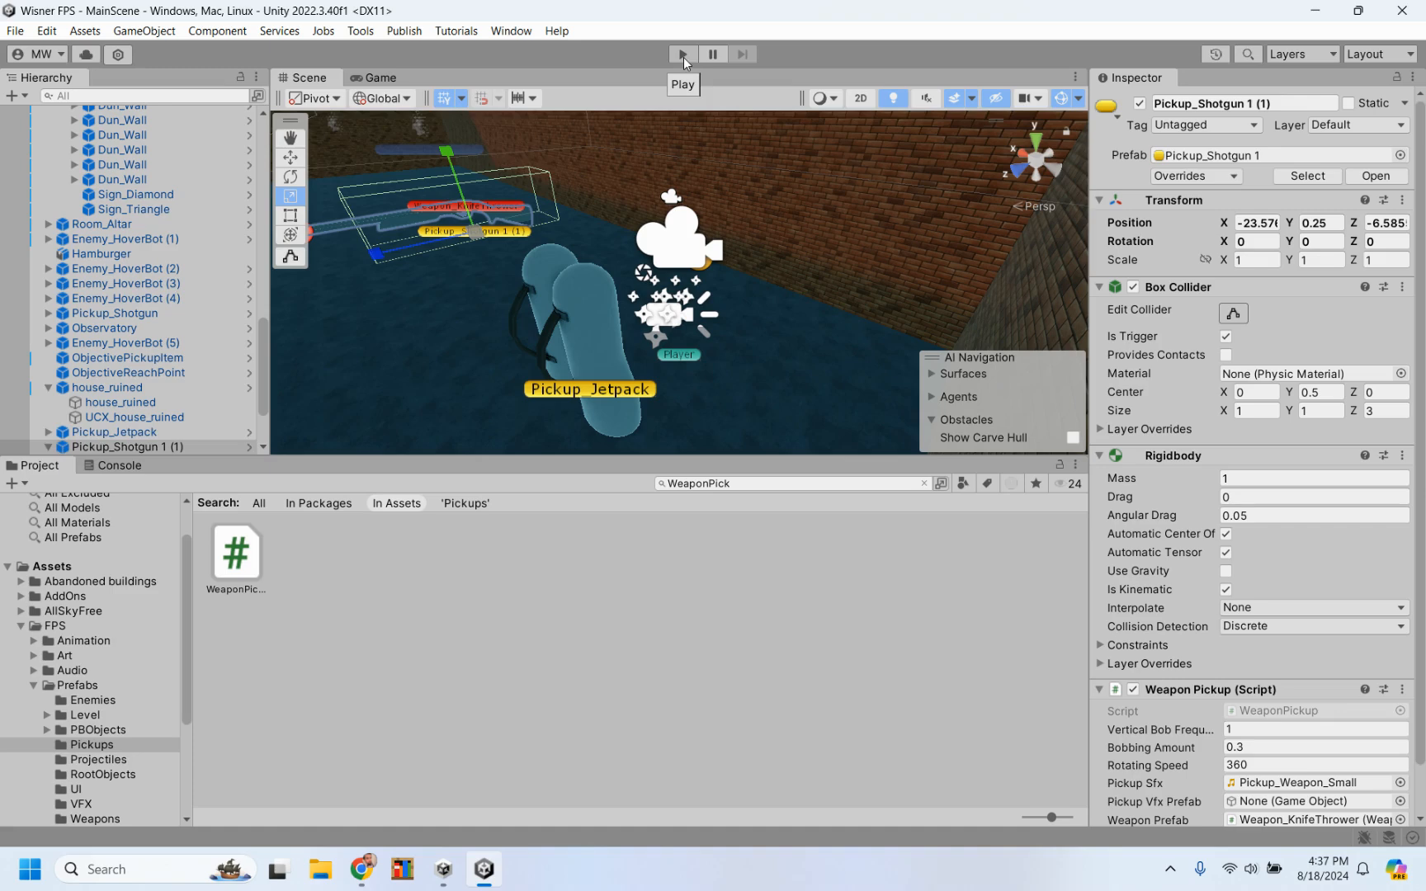
Enlarge the hierarchy area, expand the Player object and unpack its prefab
scroll(169, 293, "up", 12)
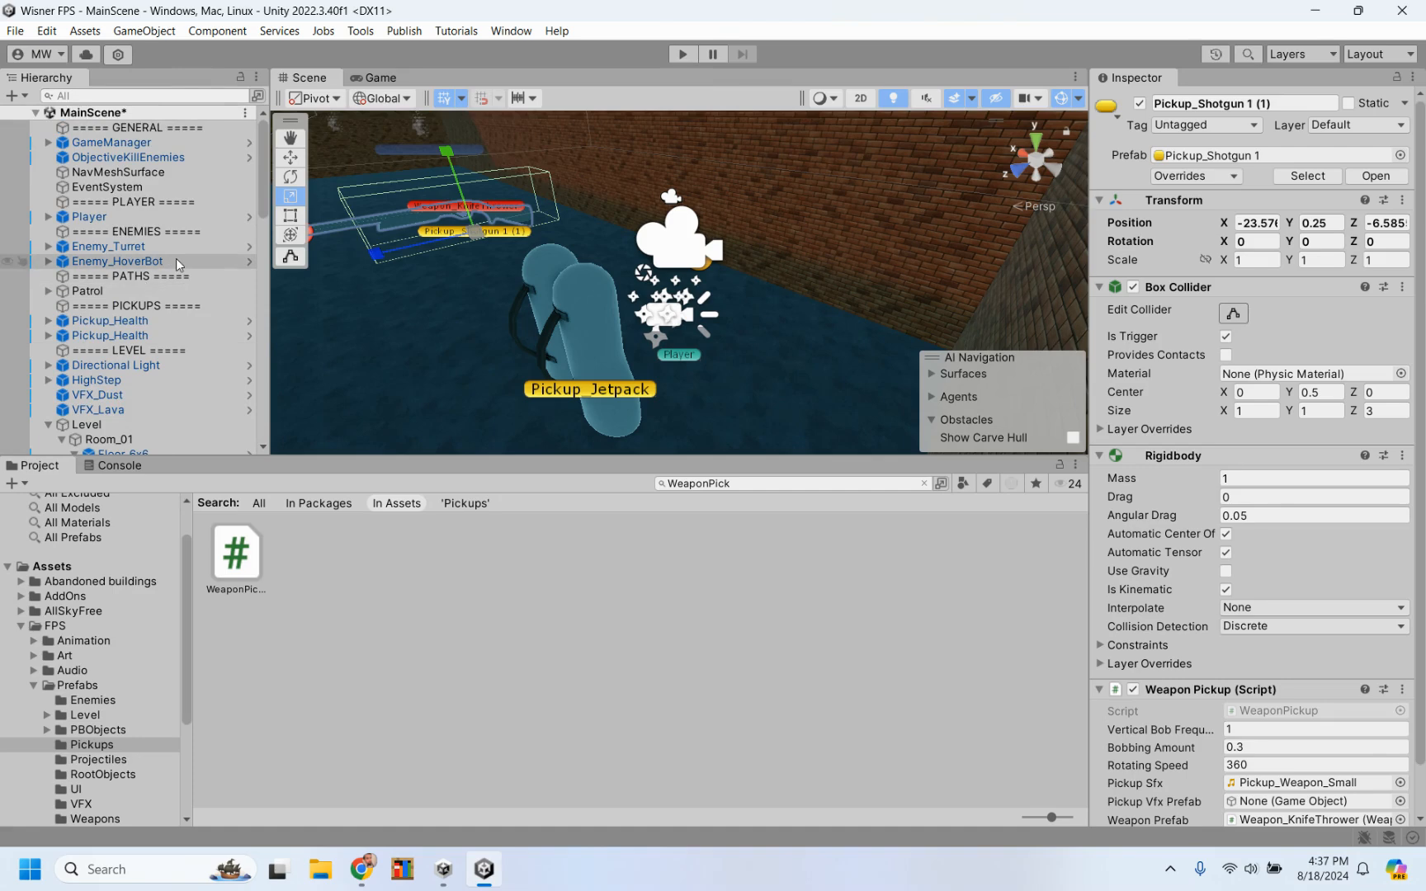
left_click(94, 216)
left_click_drag(253, 459, 291, 599)
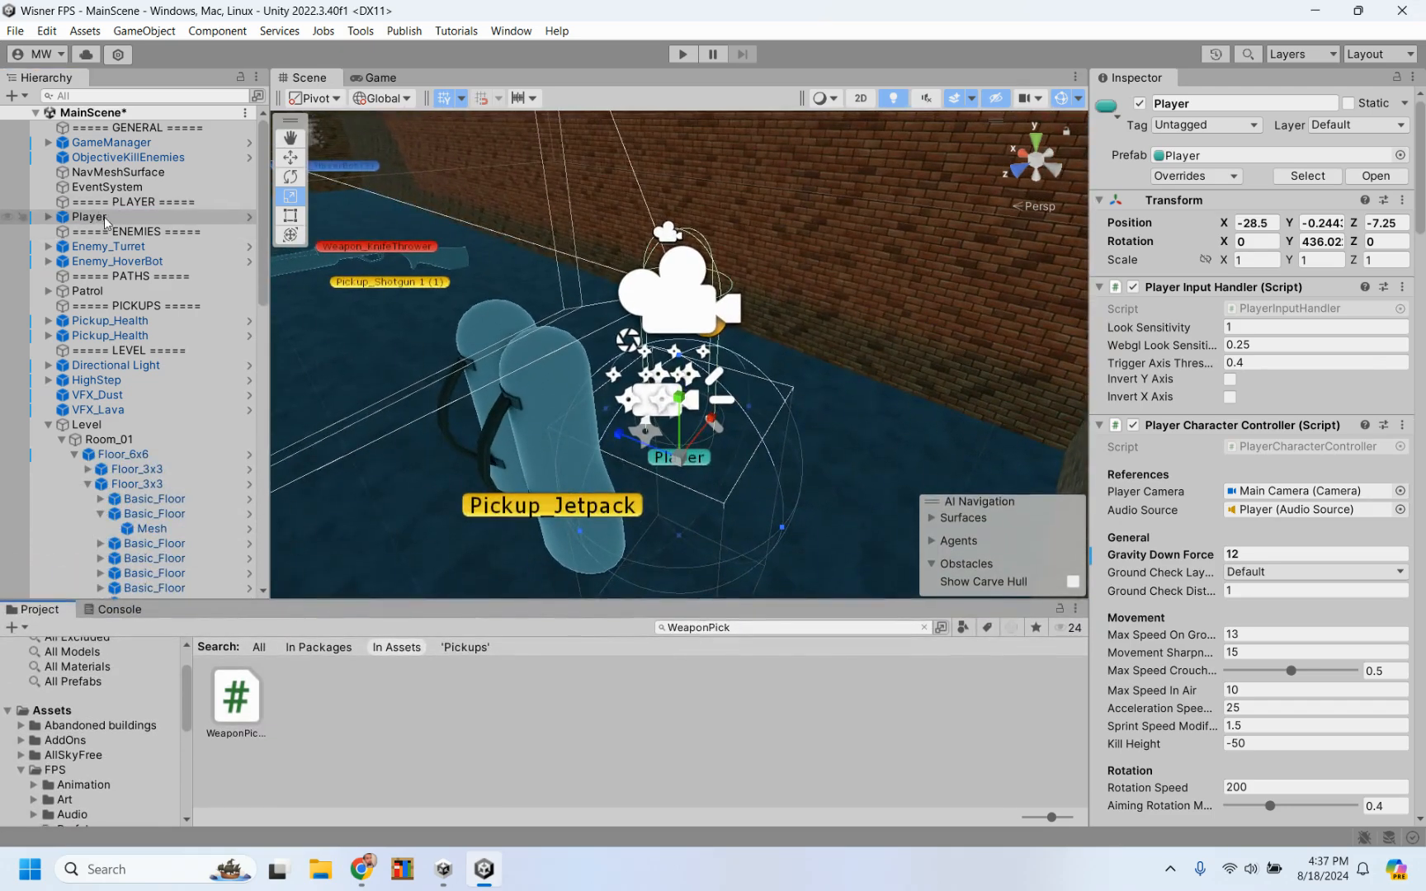
left_click(48, 217)
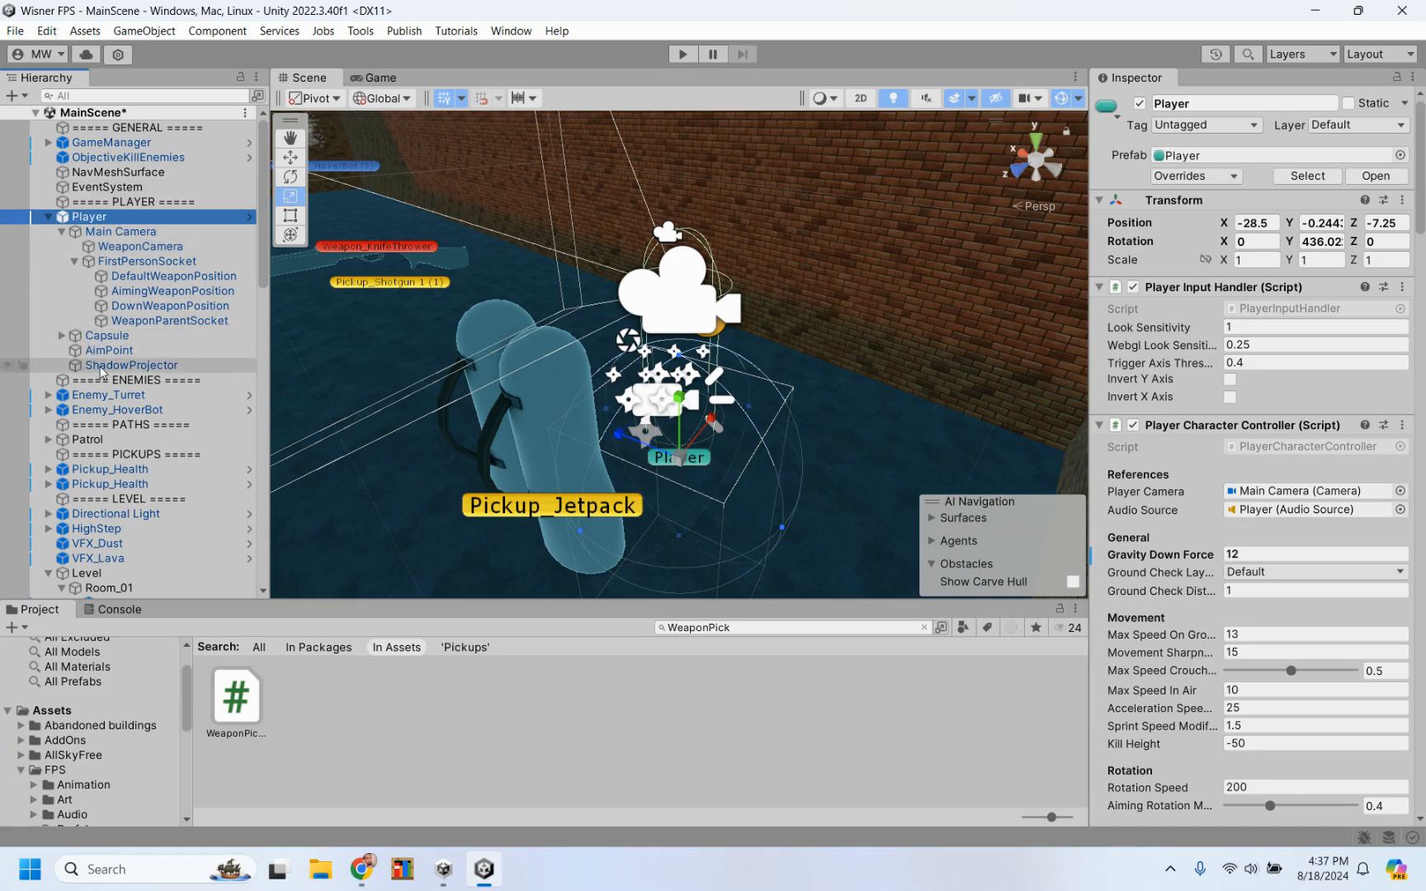
right_click(128, 224)
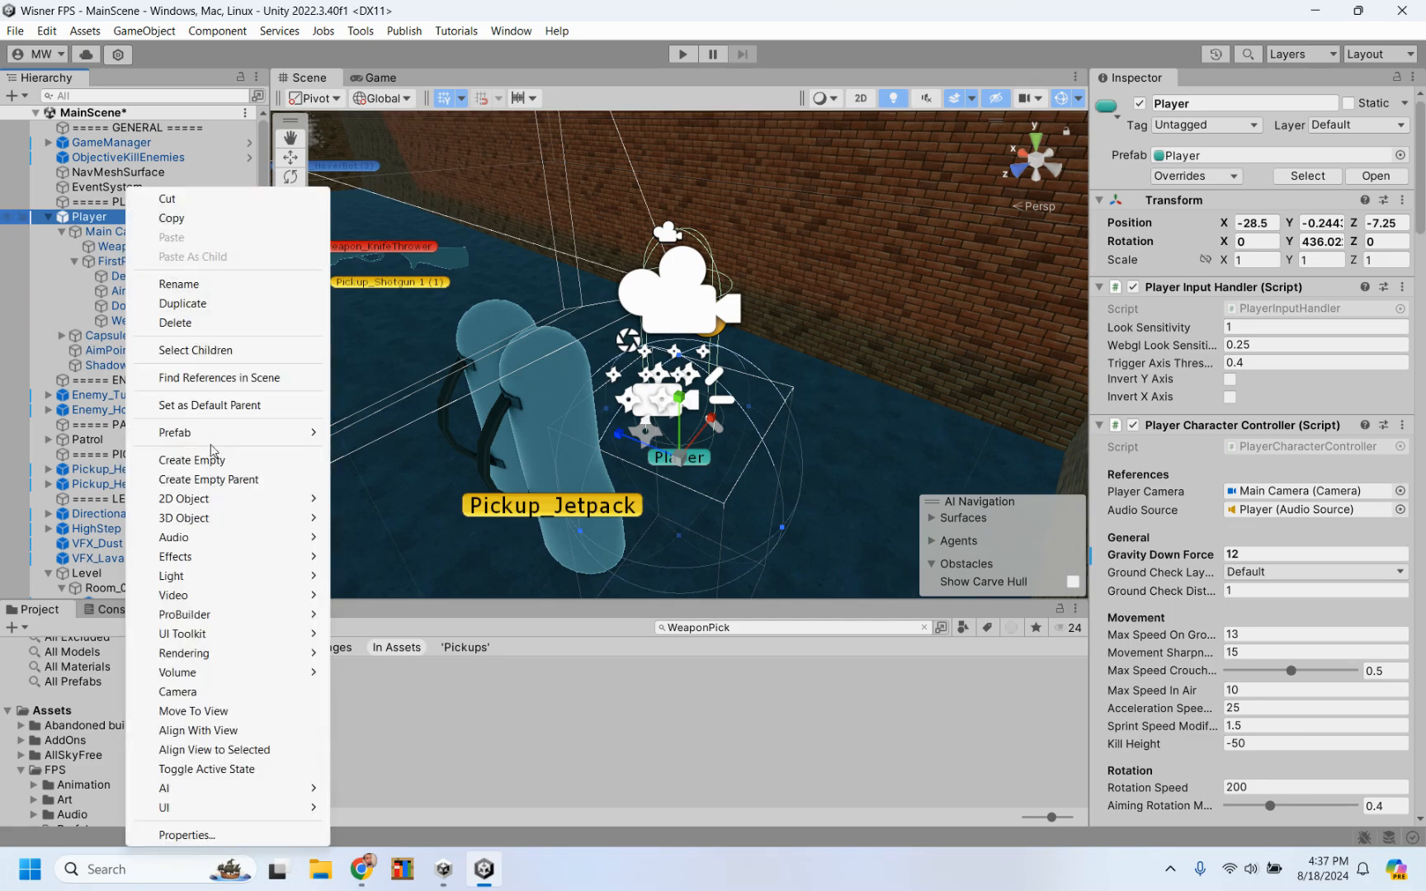
mouse_move(266, 439)
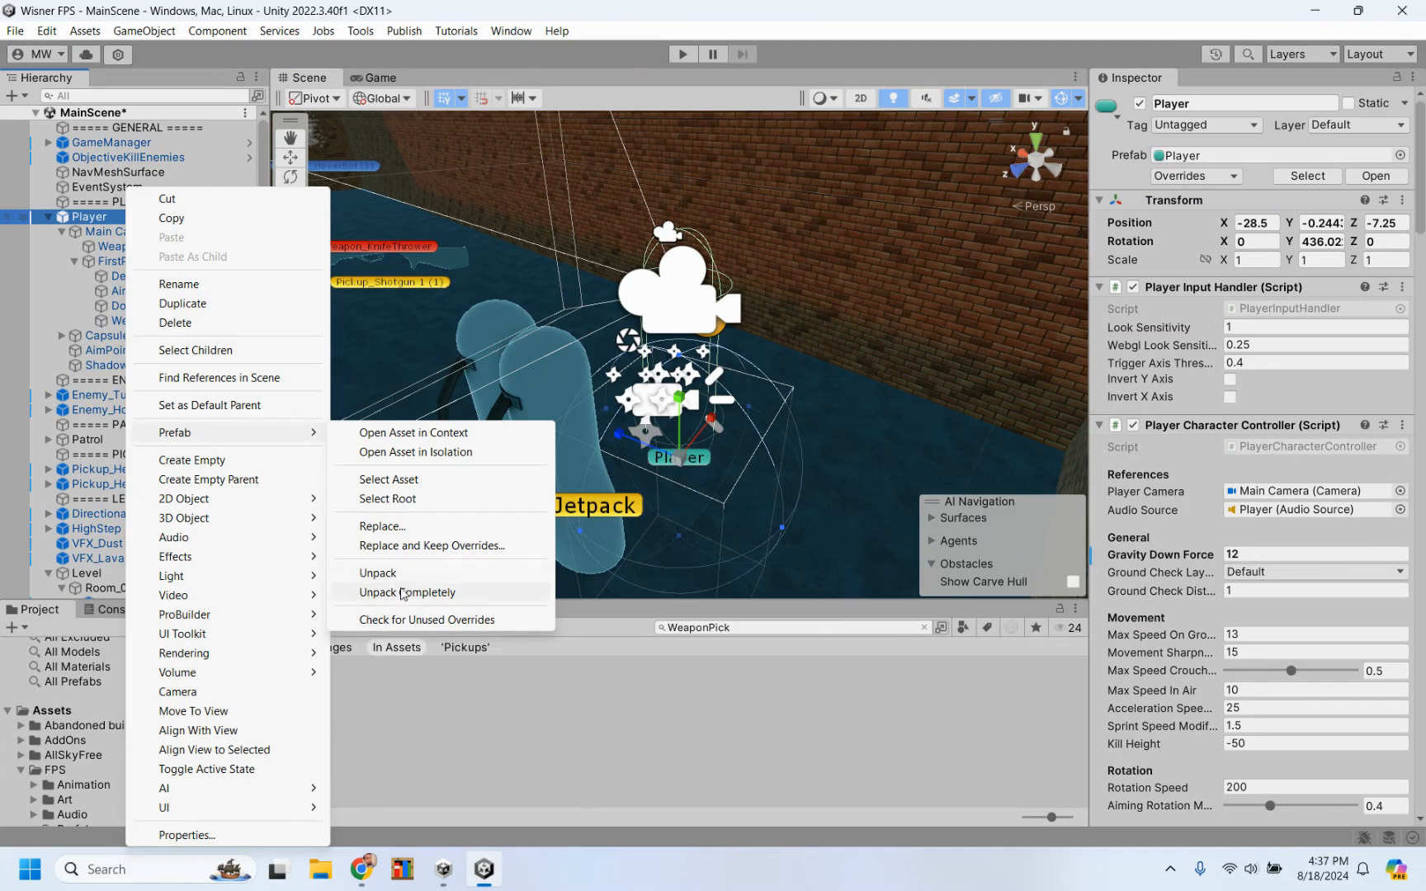
left_click(410, 576)
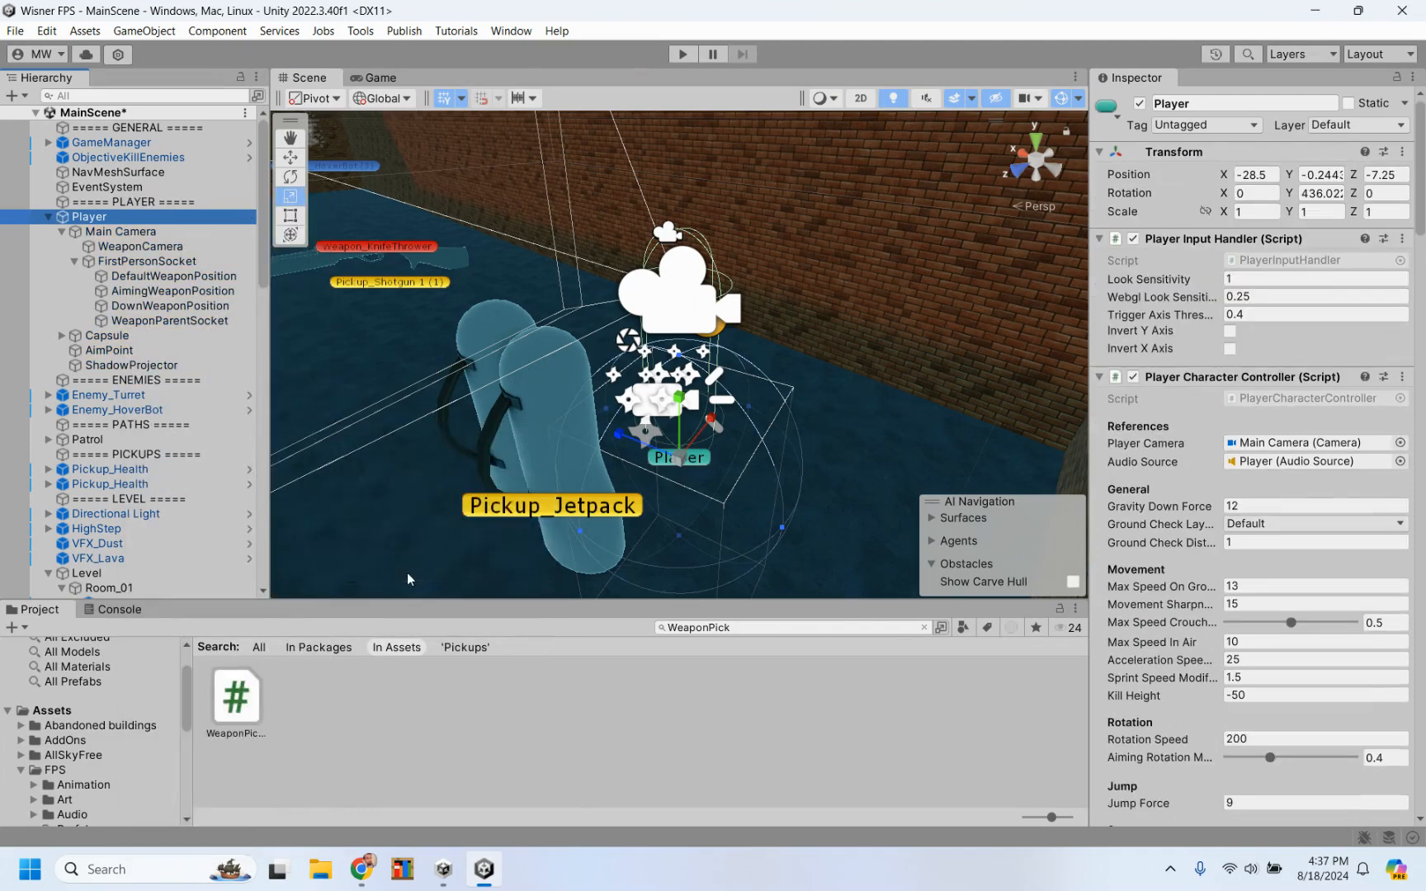
Examine the Player's child hierarchy, including Main Camera, Capsule and the weapon positions under FirstPersonSocket
left_click(167, 262)
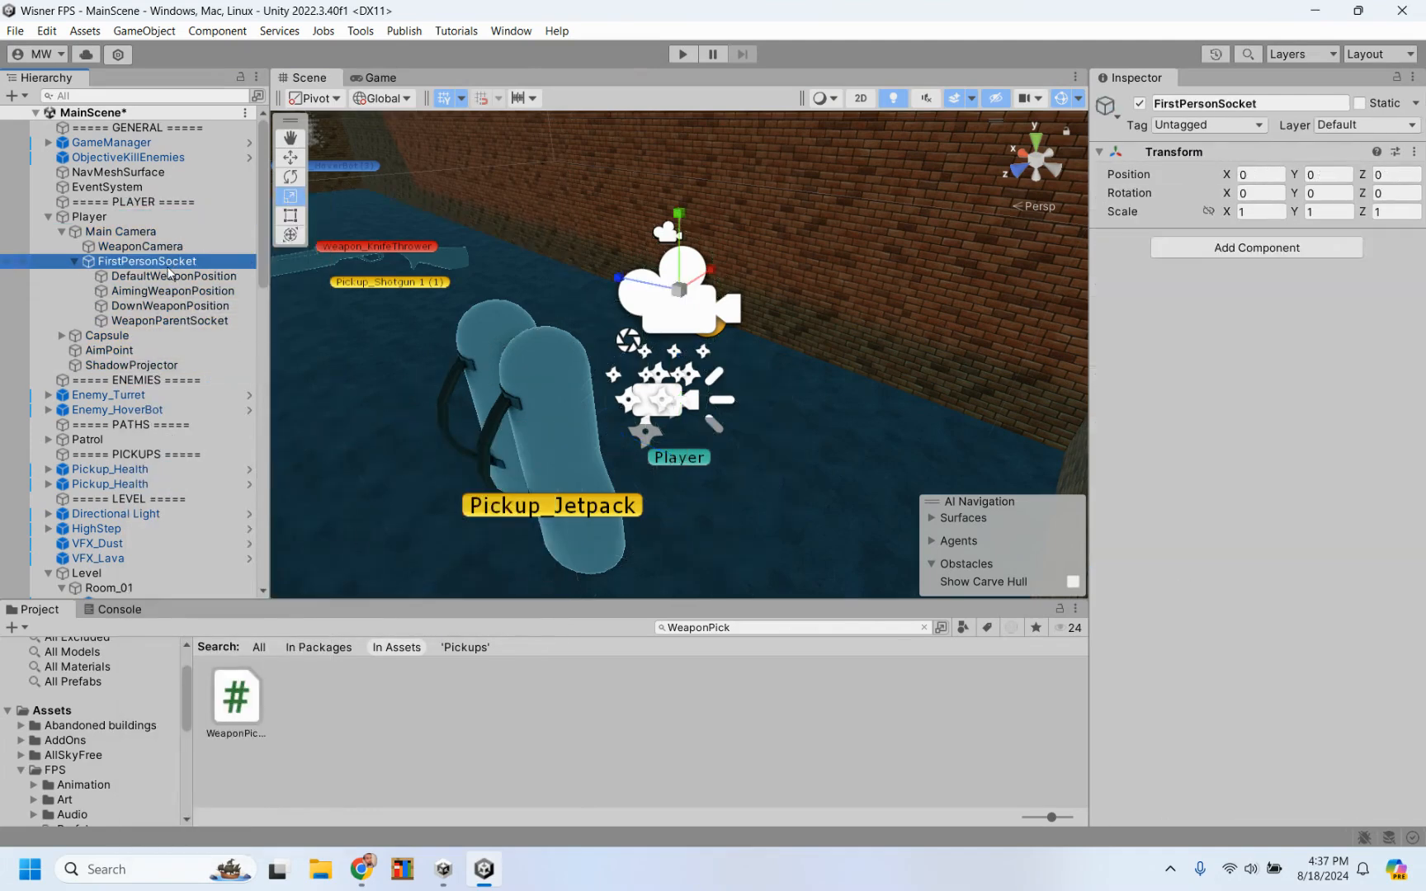
left_click(89, 218)
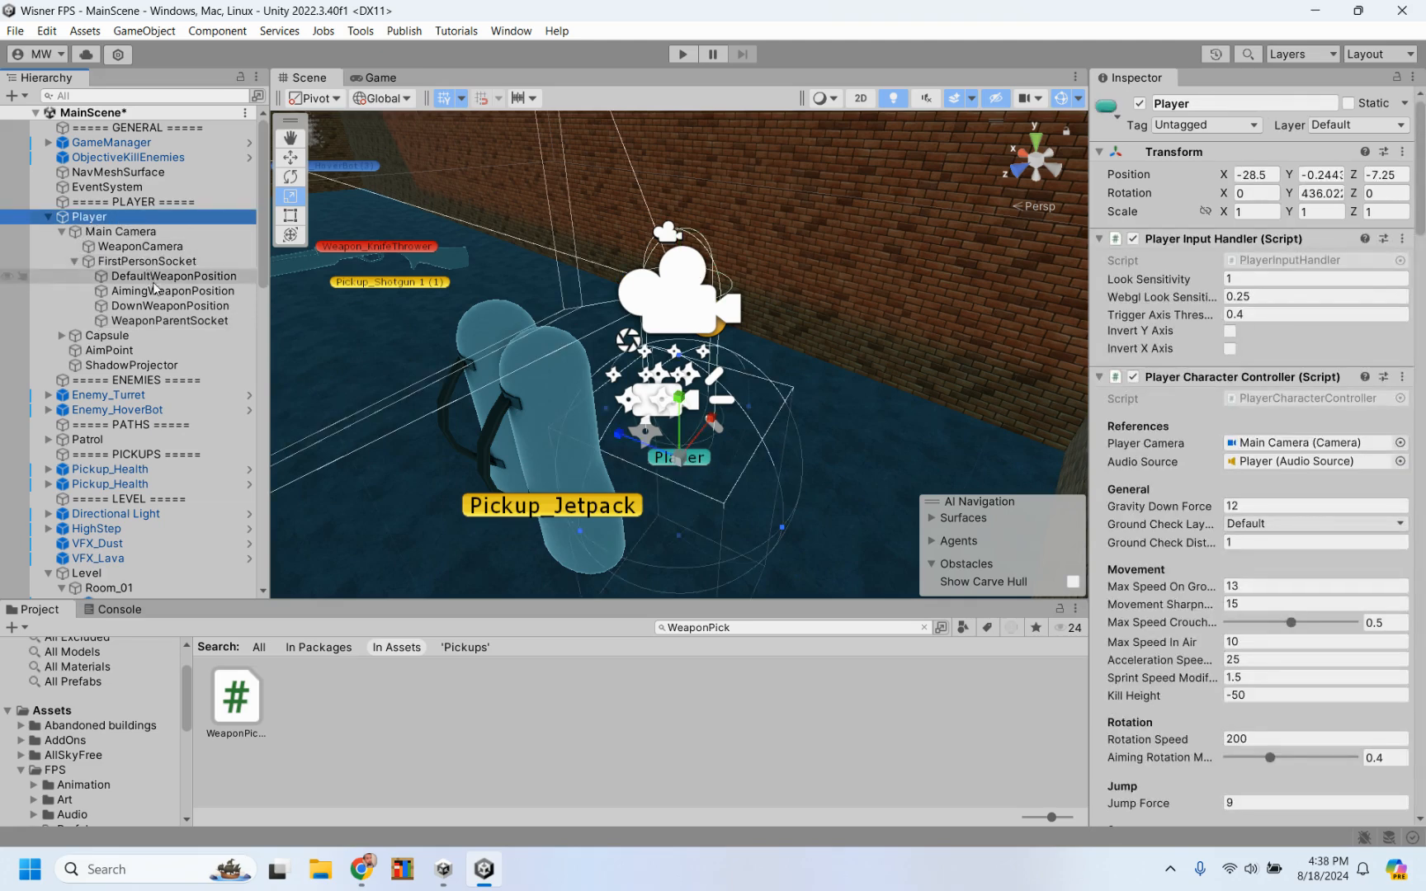
left_click(75, 262)
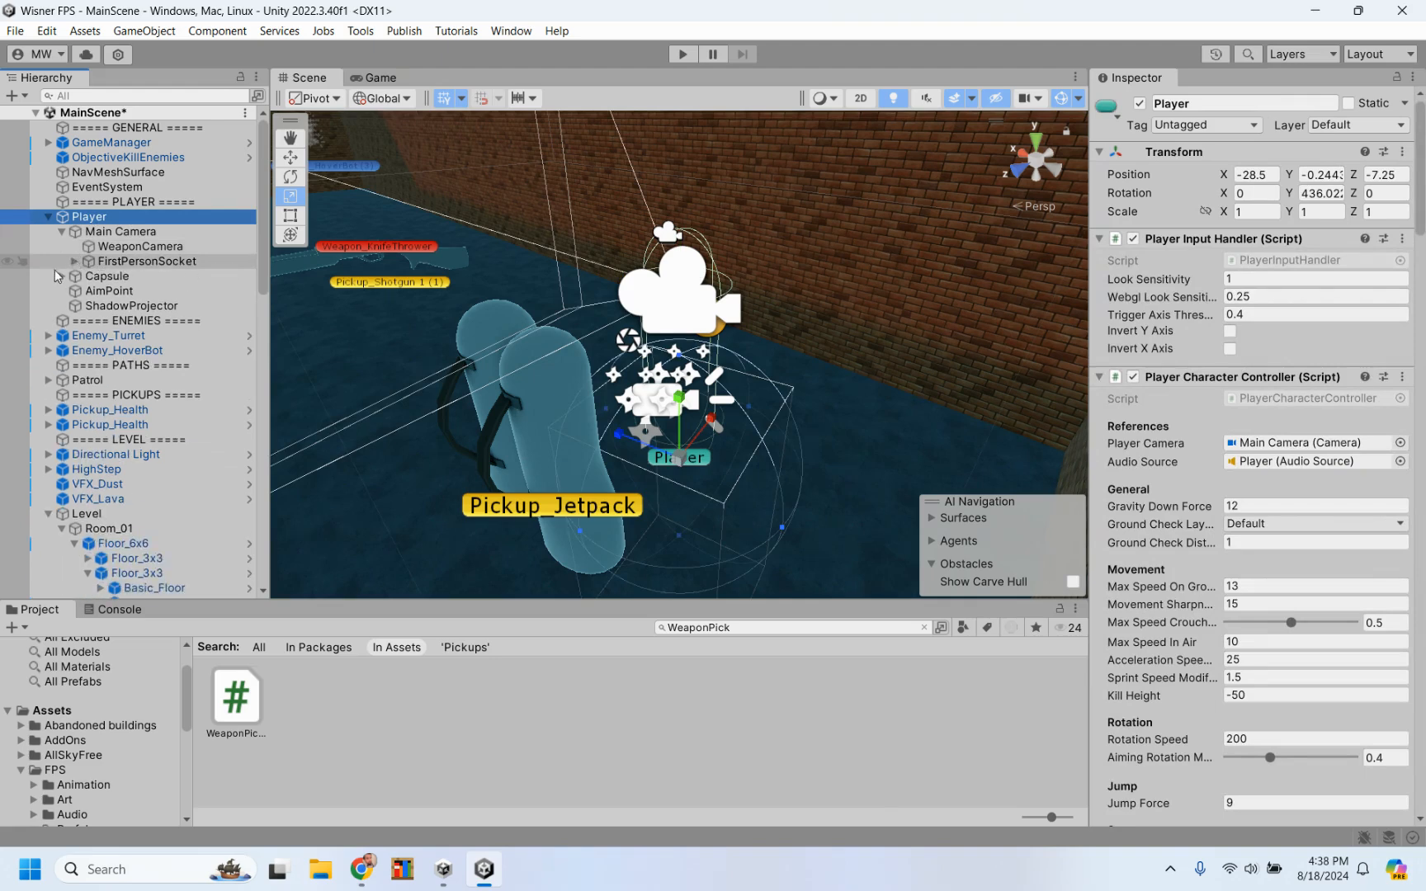
left_click(62, 232)
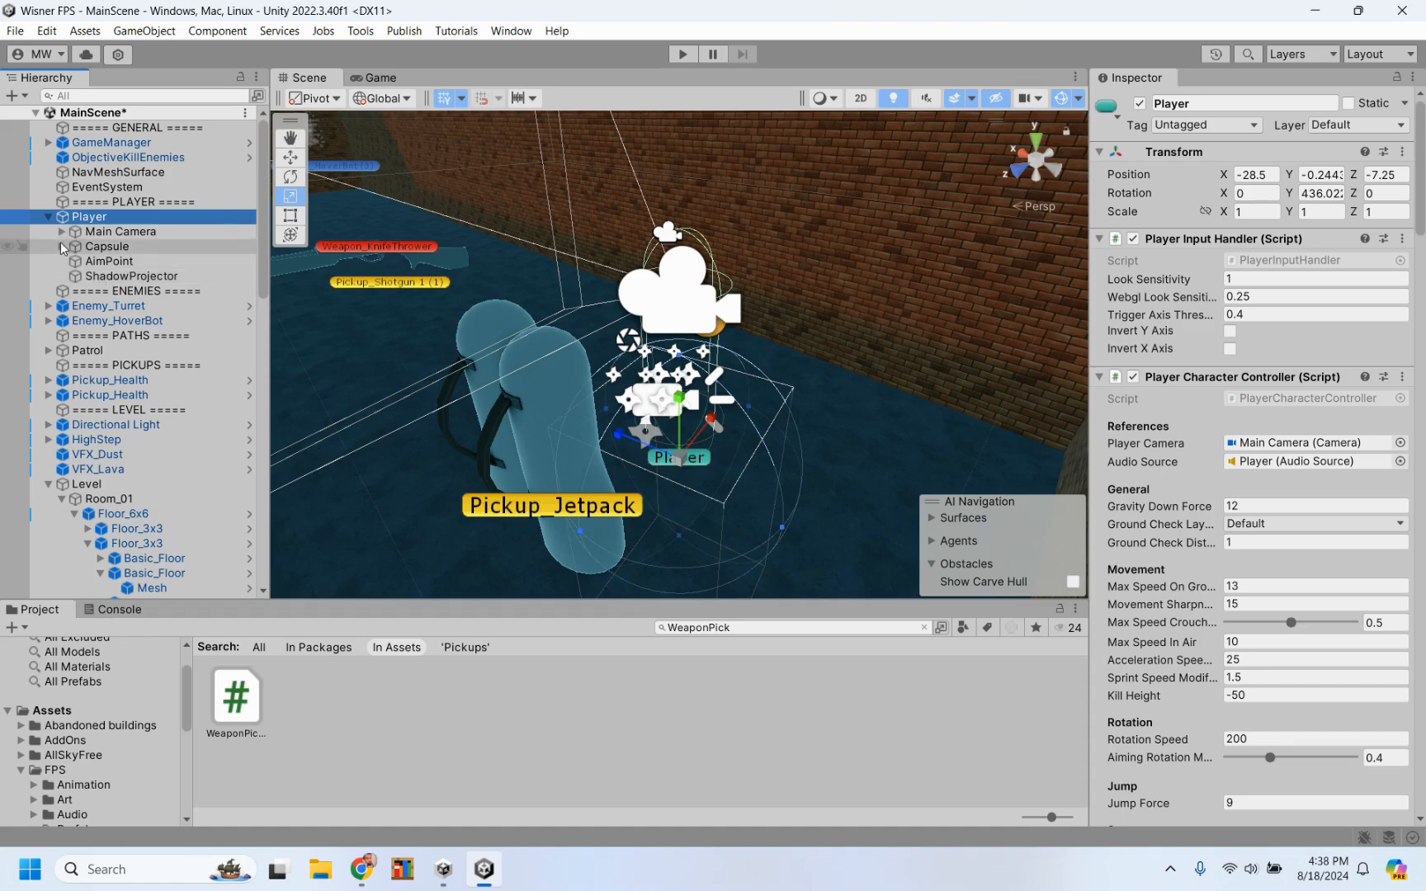
left_click(63, 232)
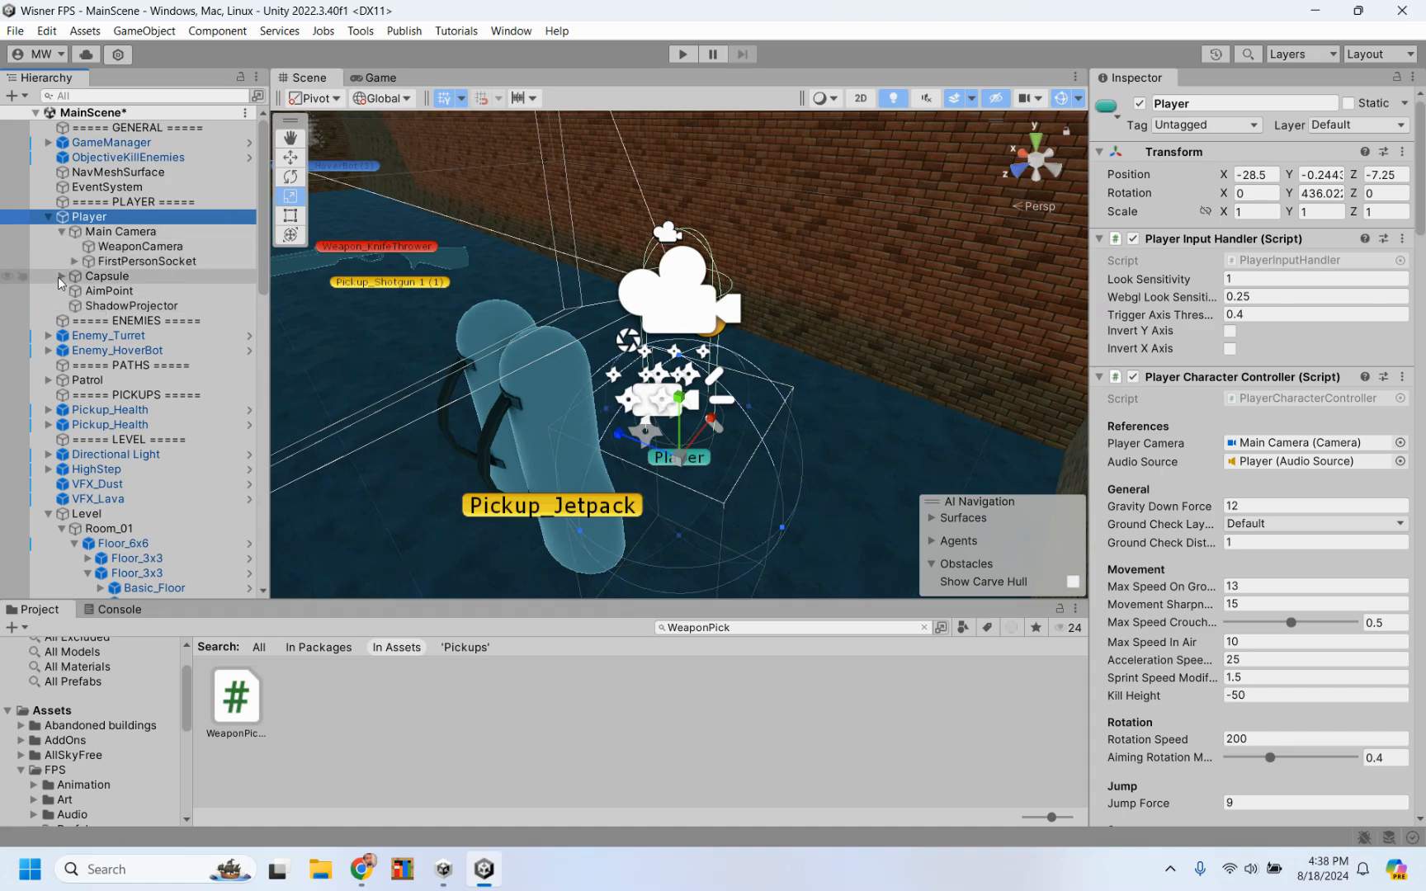
left_click(60, 275)
left_click(60, 275)
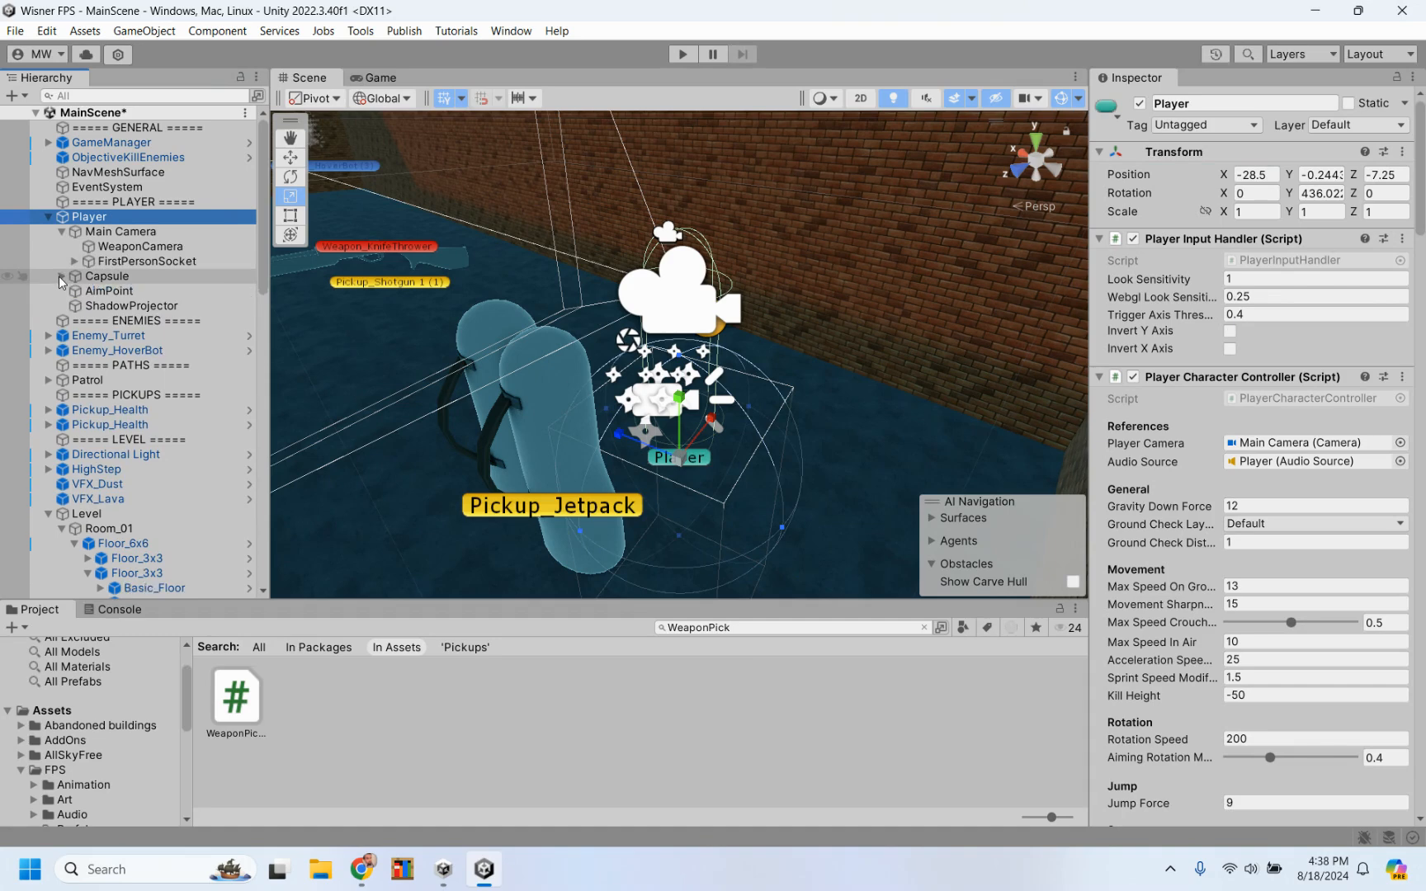
left_click(127, 263)
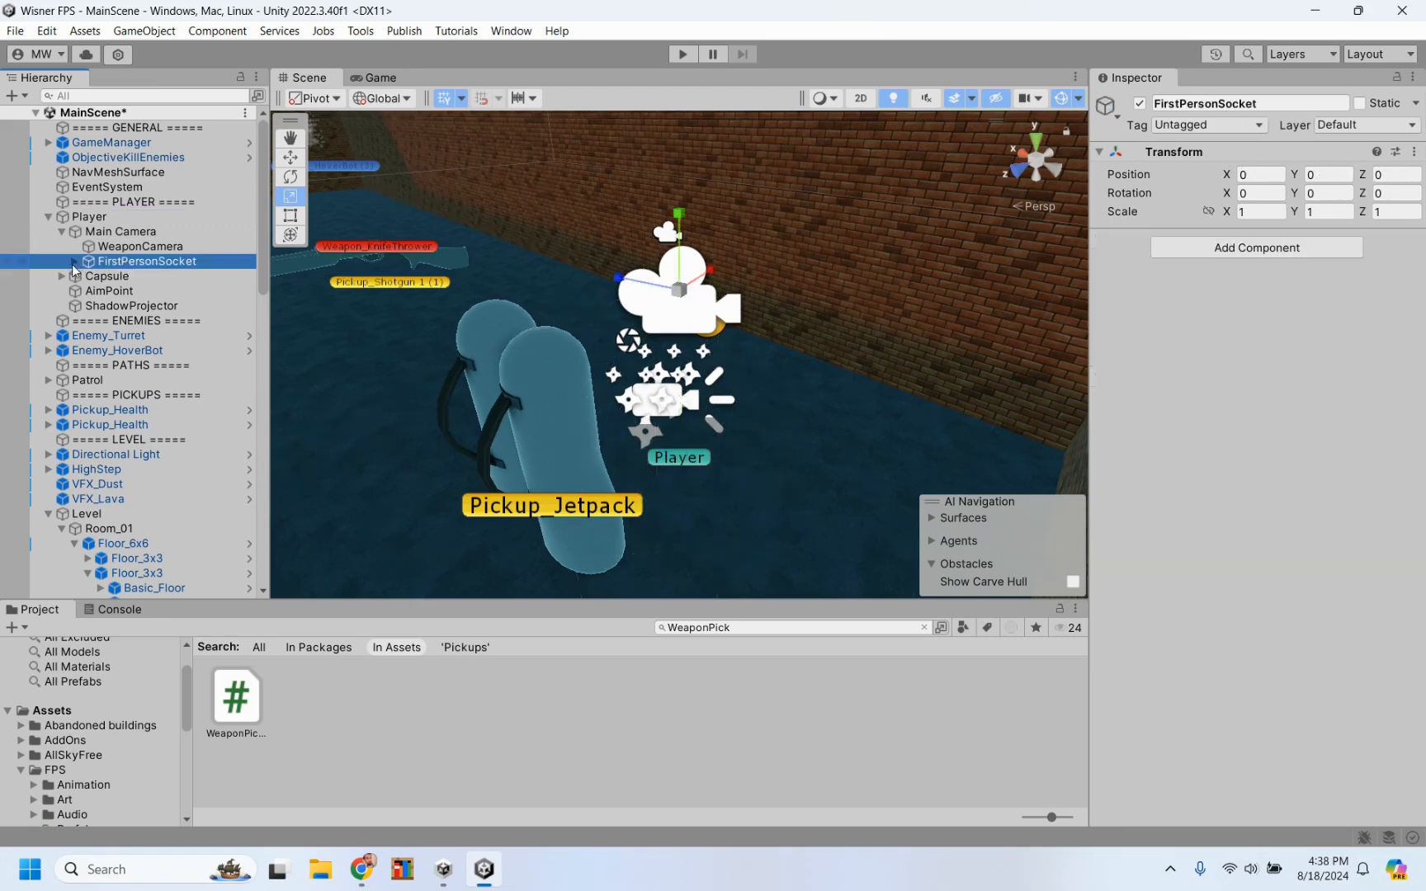
left_click(73, 261)
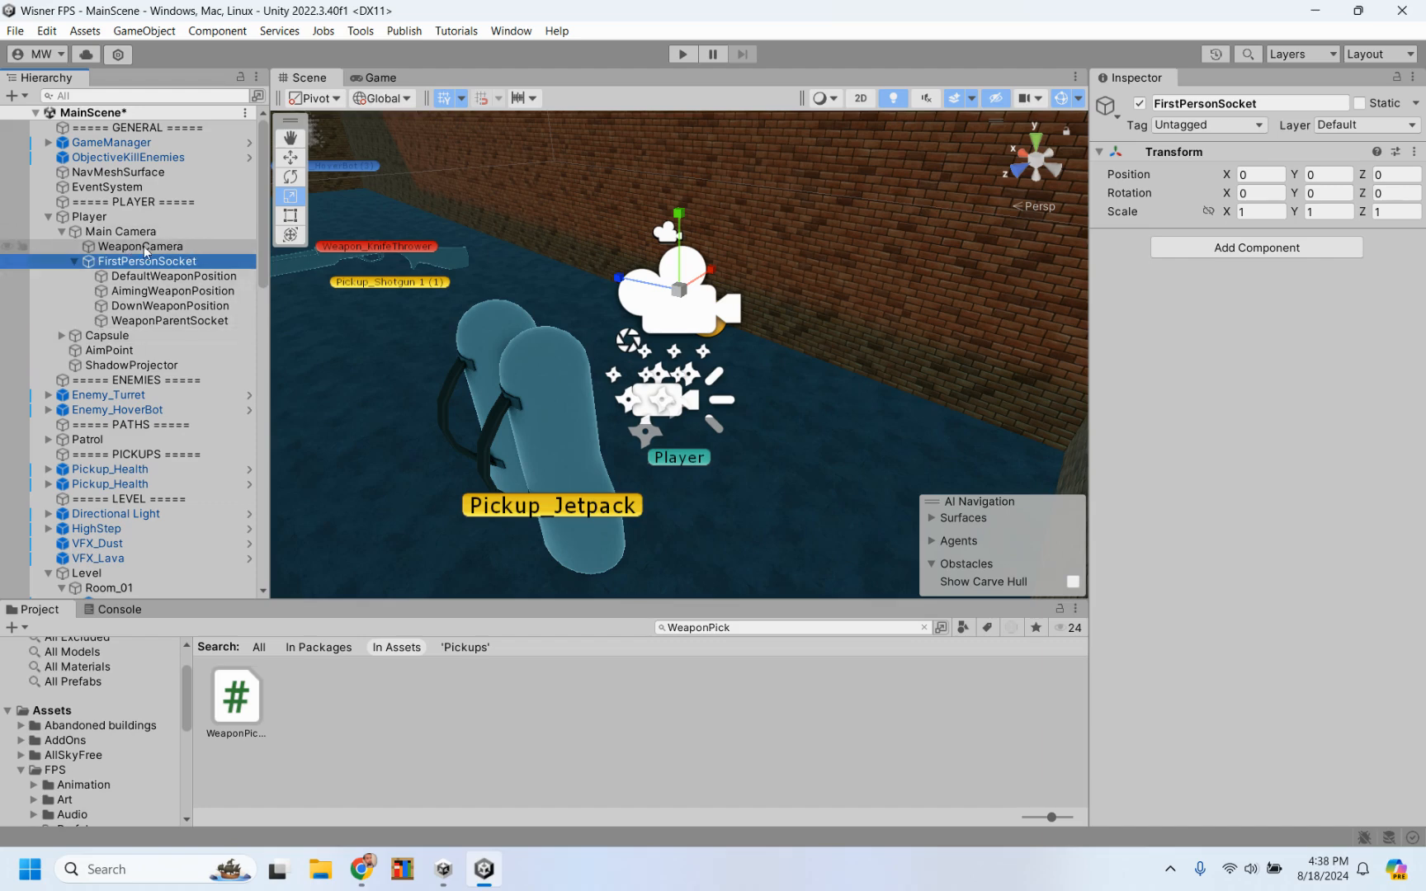
left_click(74, 262)
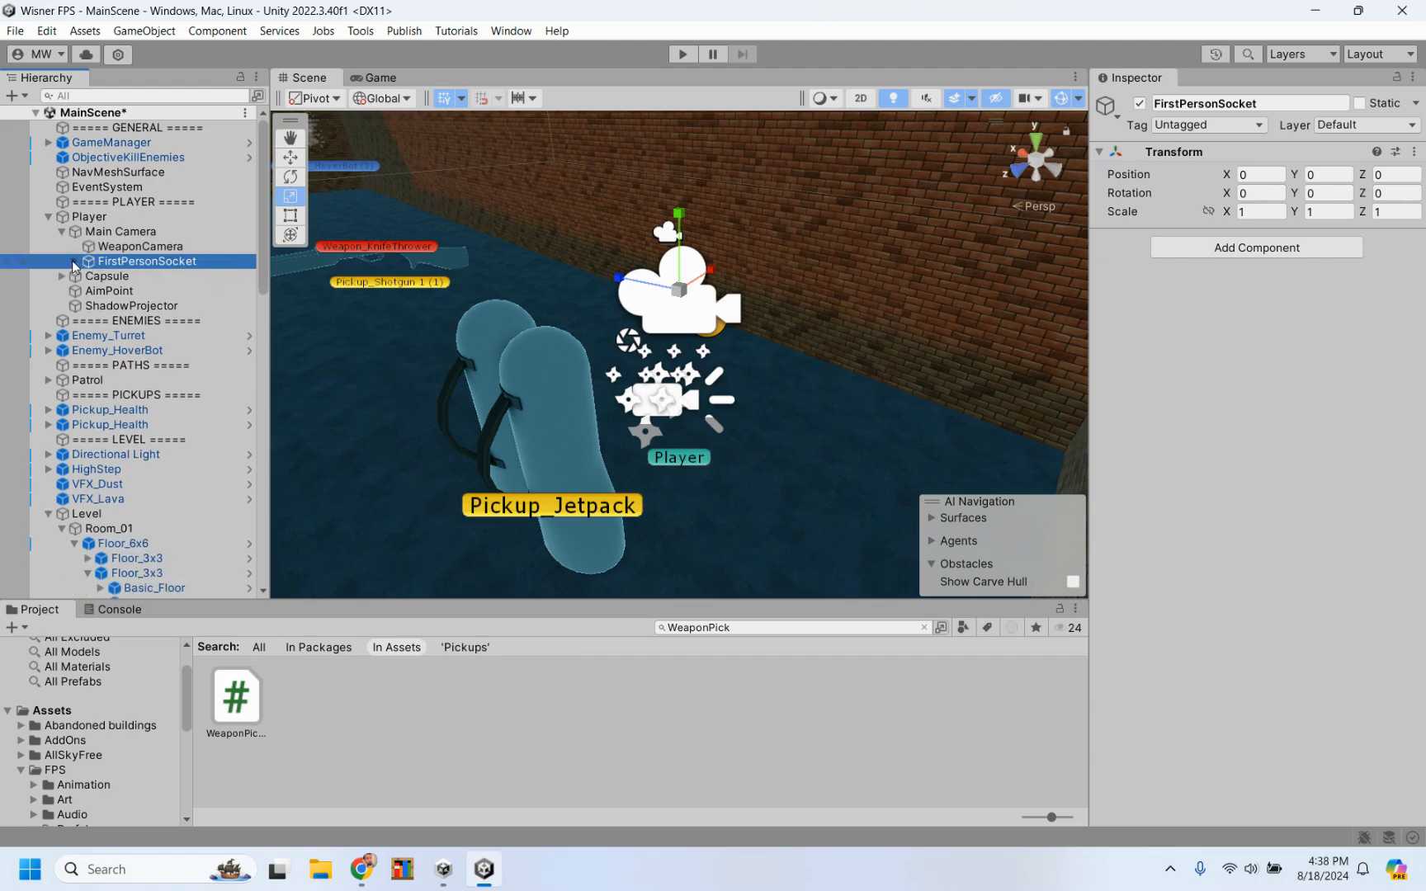
Create an empty child object under Main Camera and name it RightHand
left_click(132, 235)
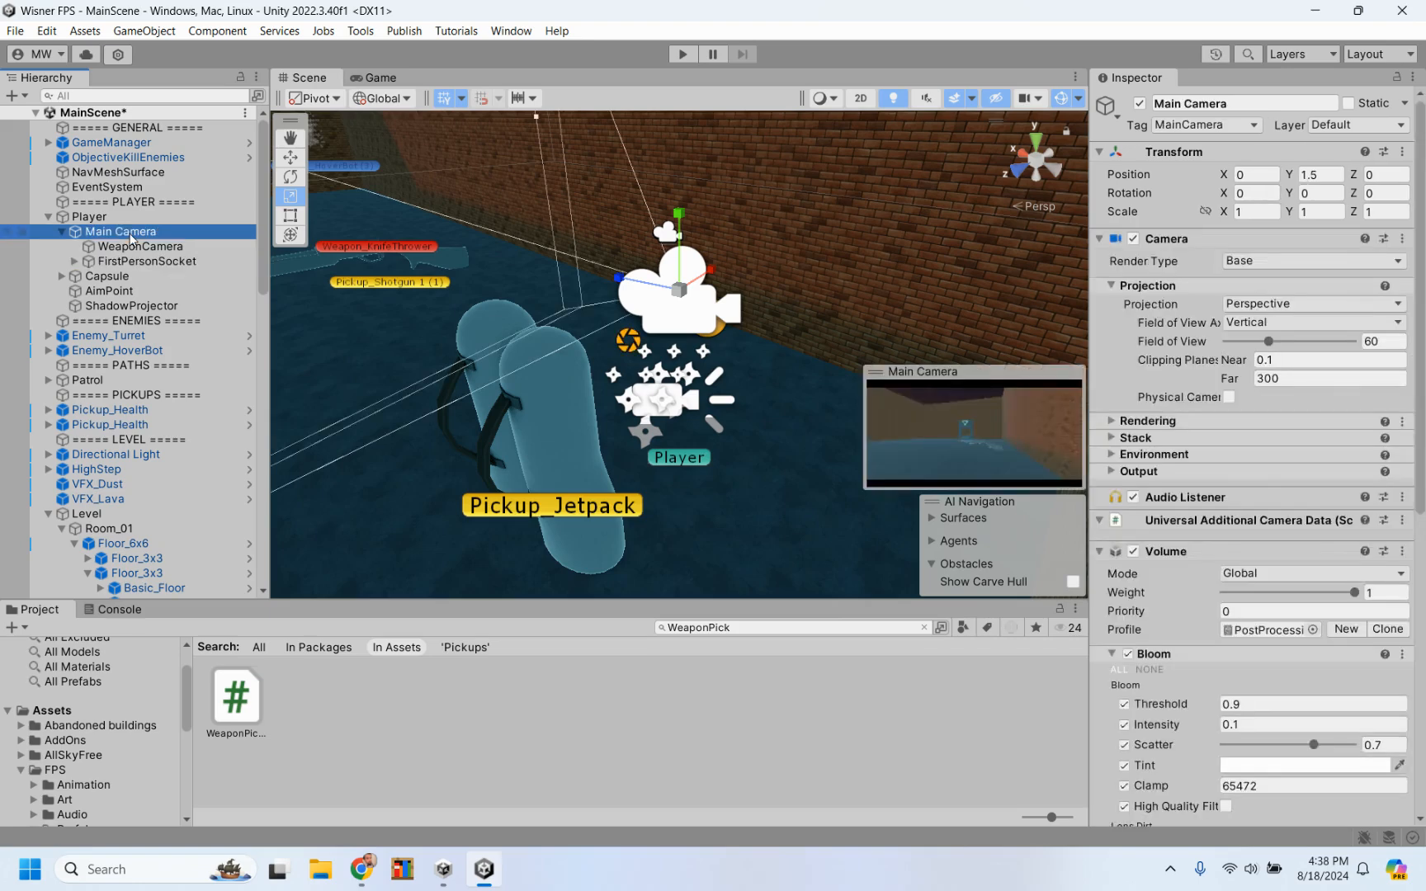
right_click(132, 238)
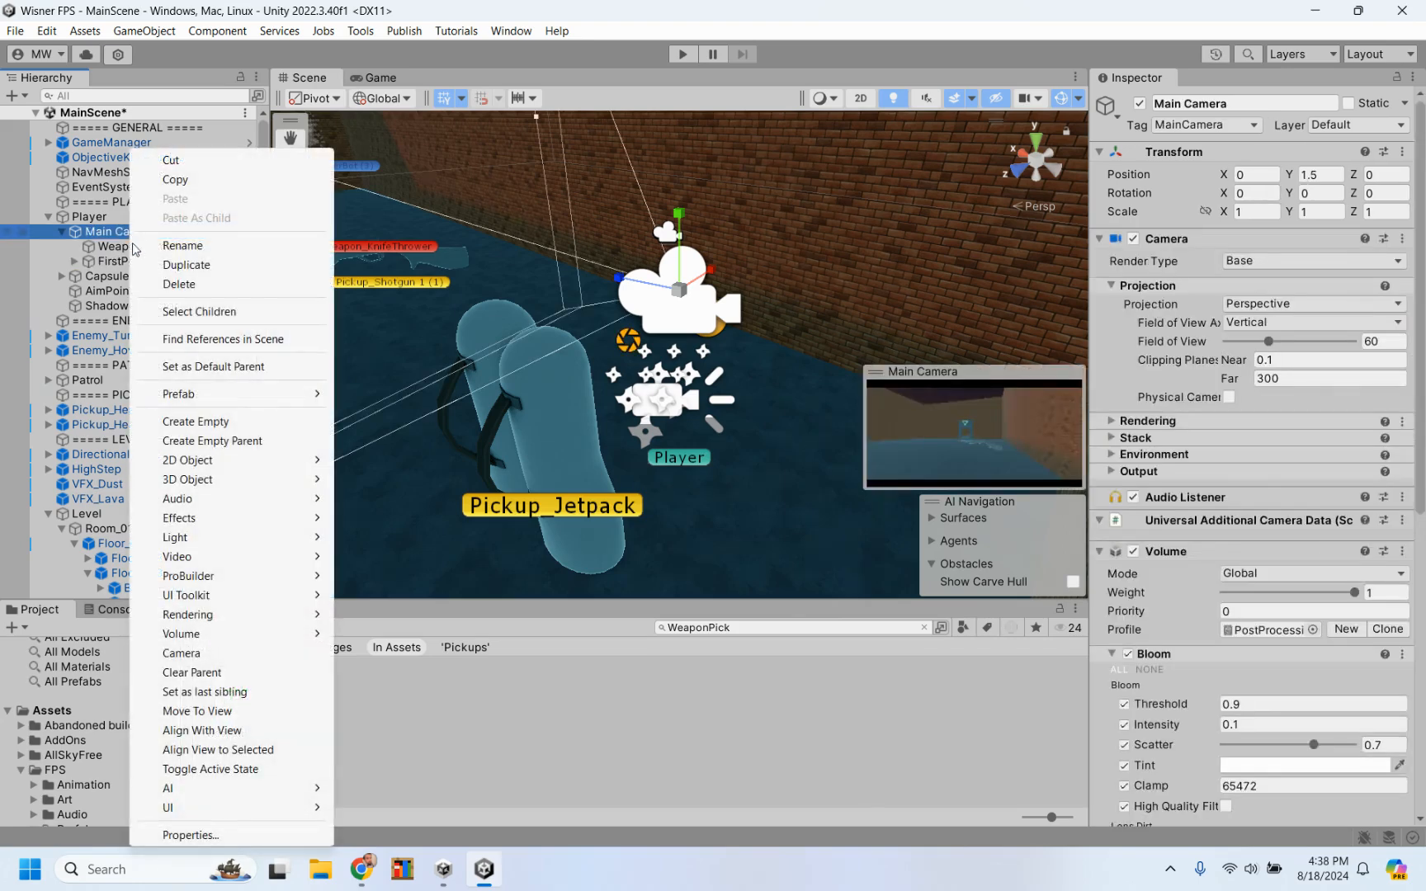
left_click(226, 422)
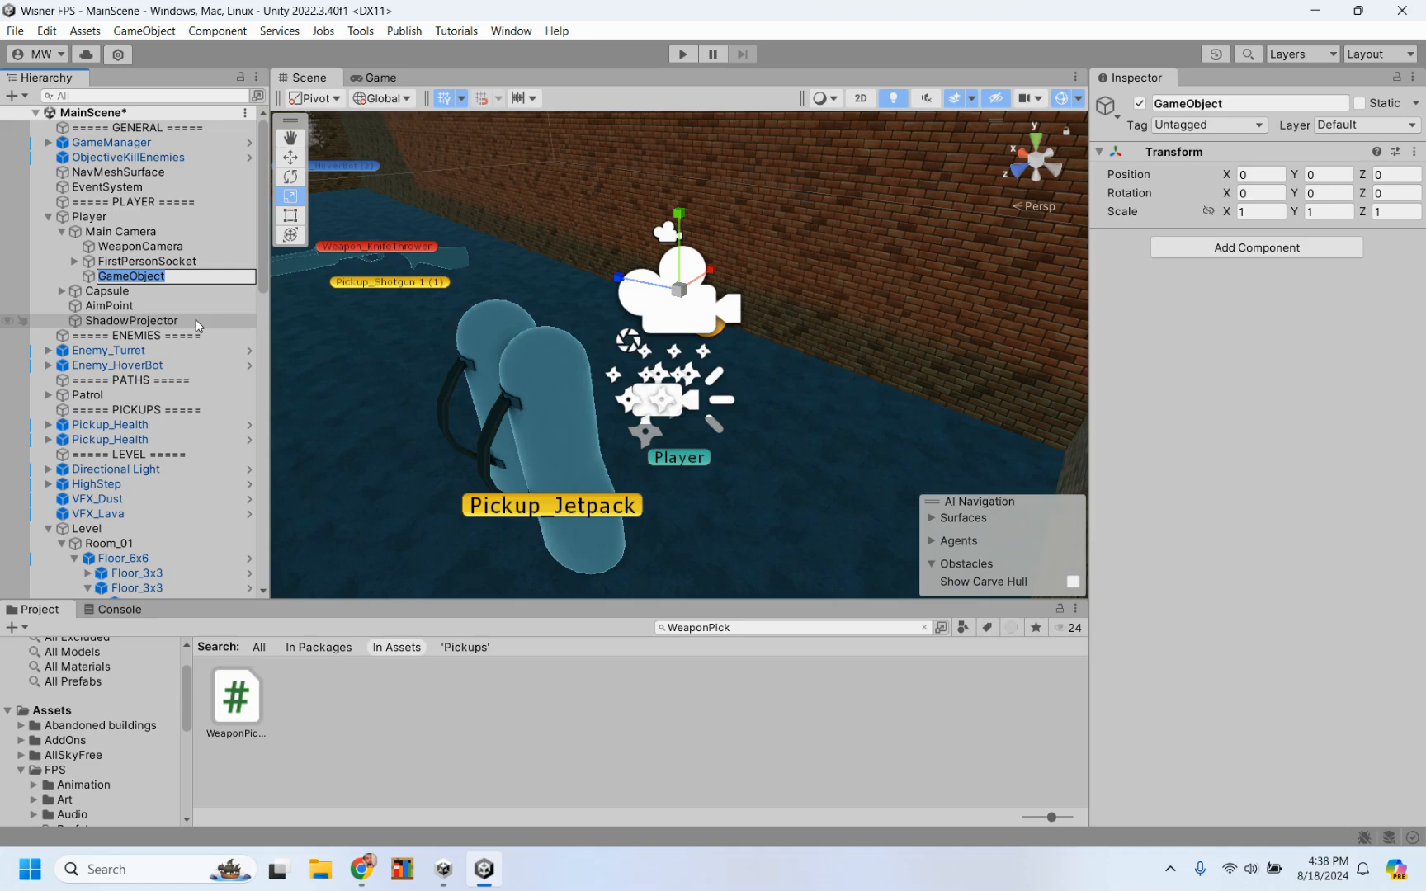
type("RightHand")
key("Return")
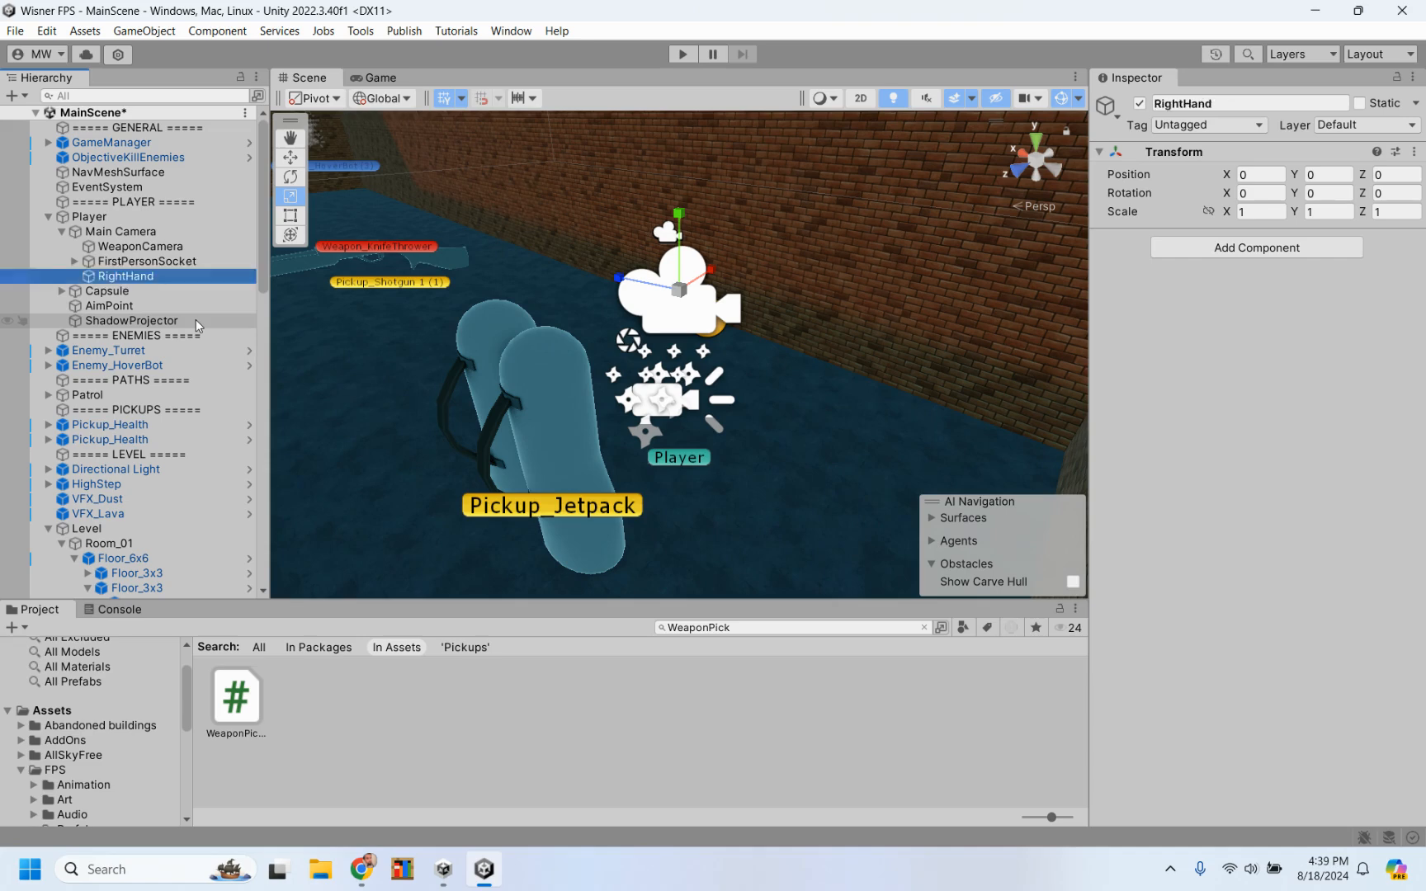
Move WeaponCamera and FirstPersonSocket together into RightHand under Main Camera, and check the regrouped children
right_click(117, 231)
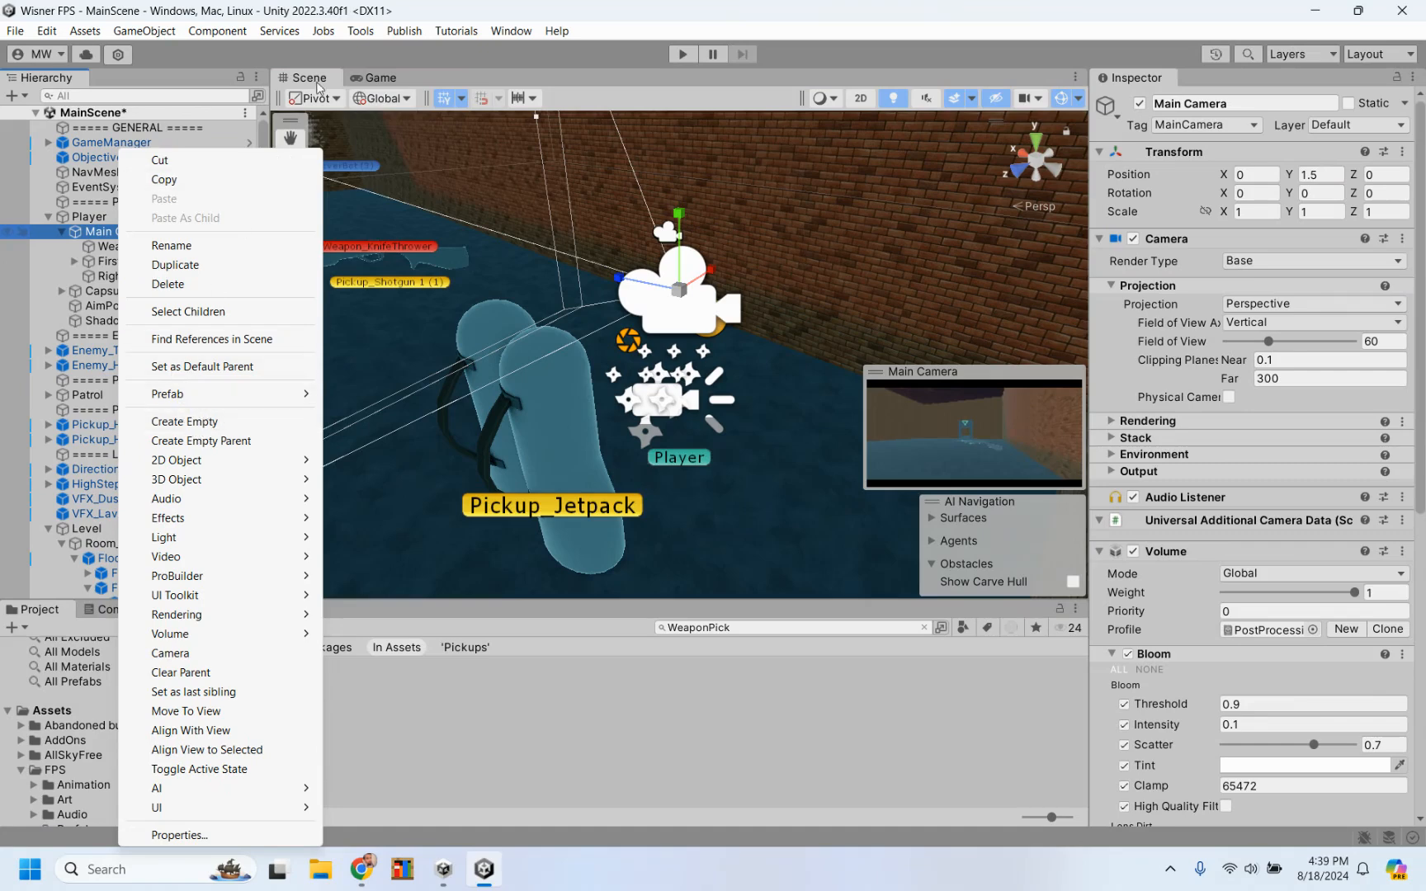
left_click(622, 13)
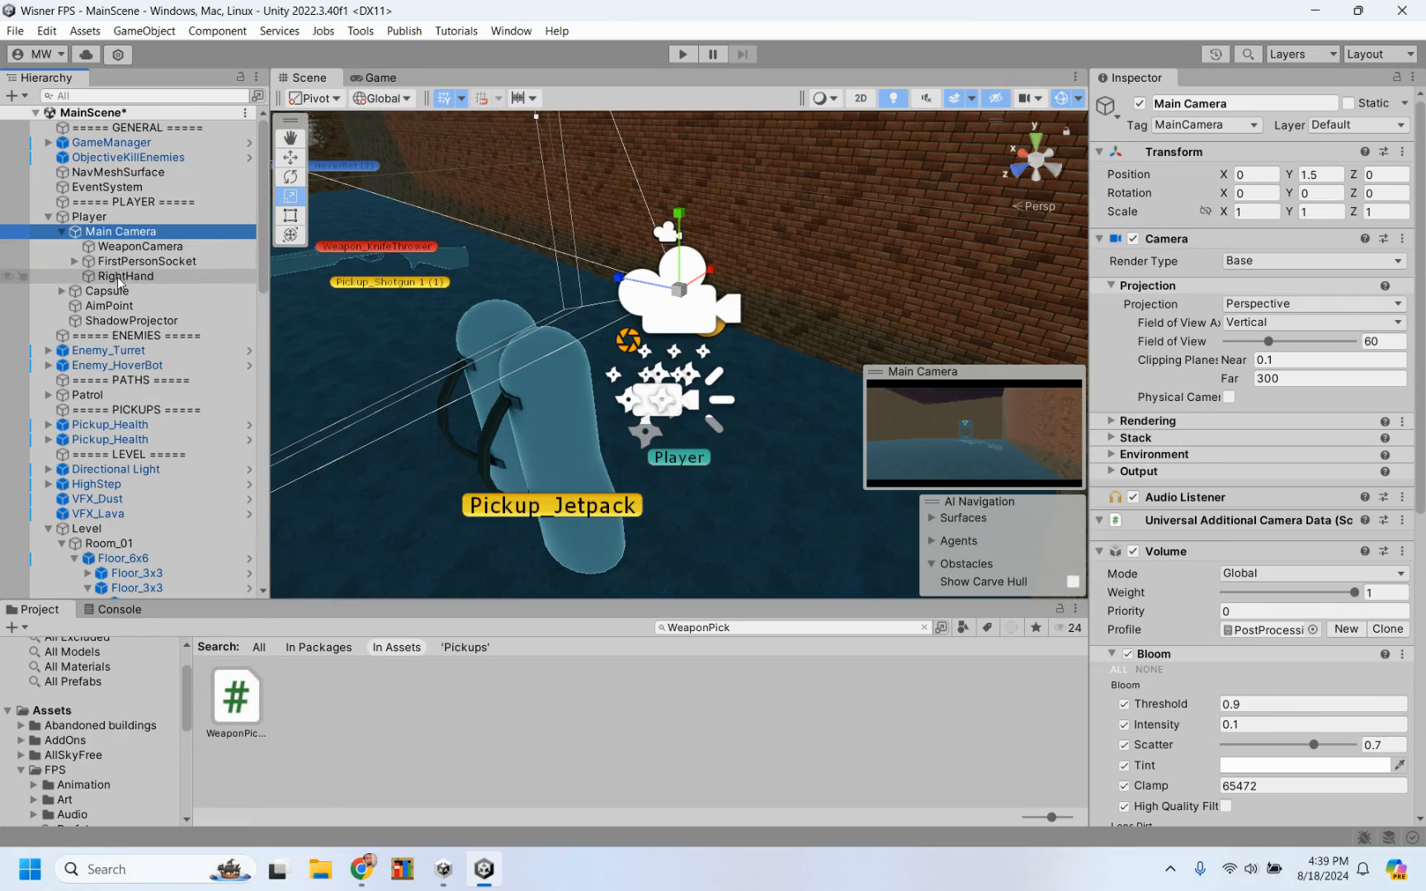
left_click(151, 248)
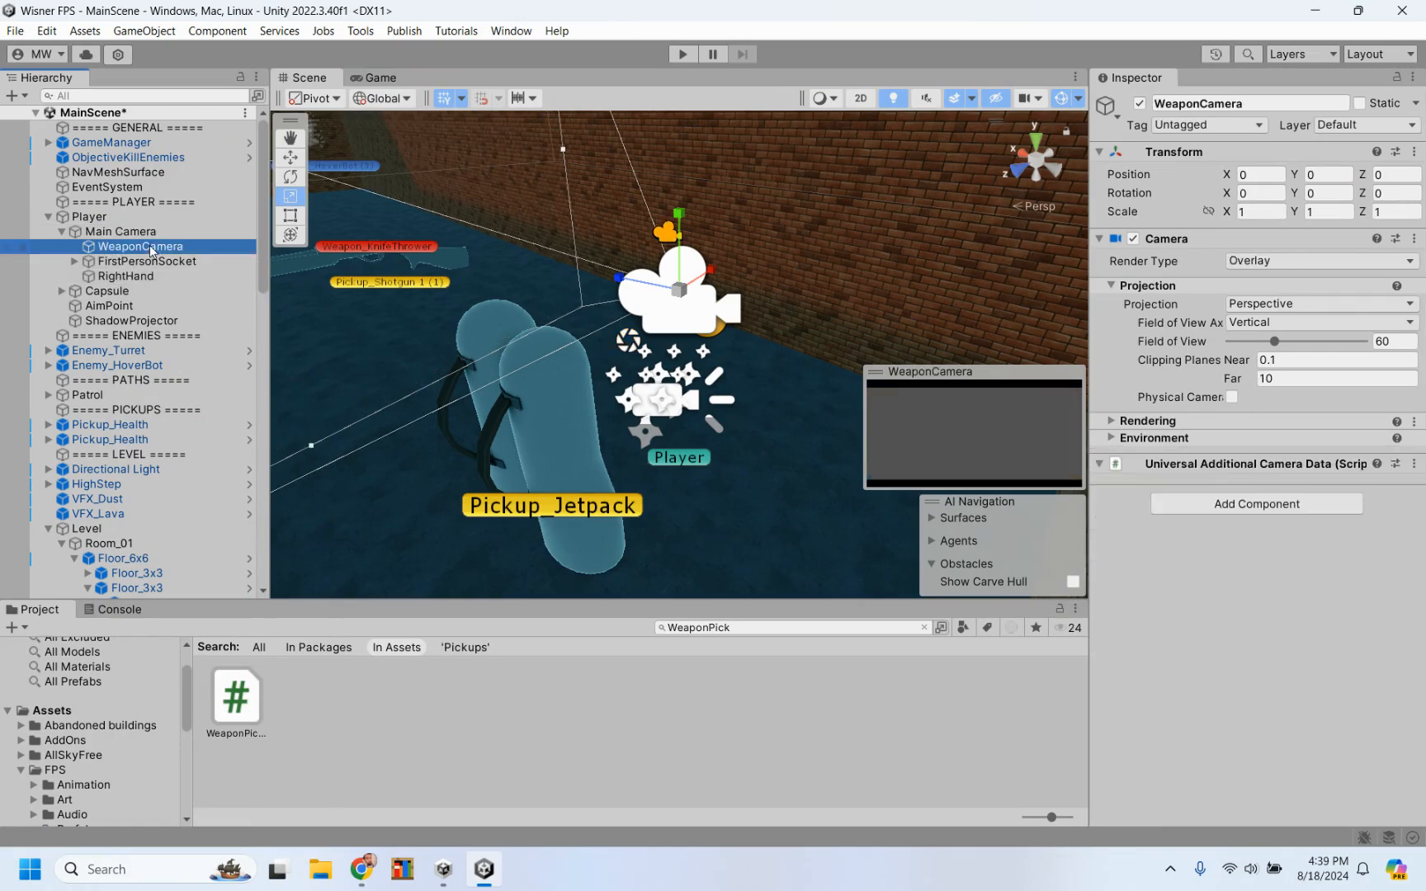
left_click(156, 261)
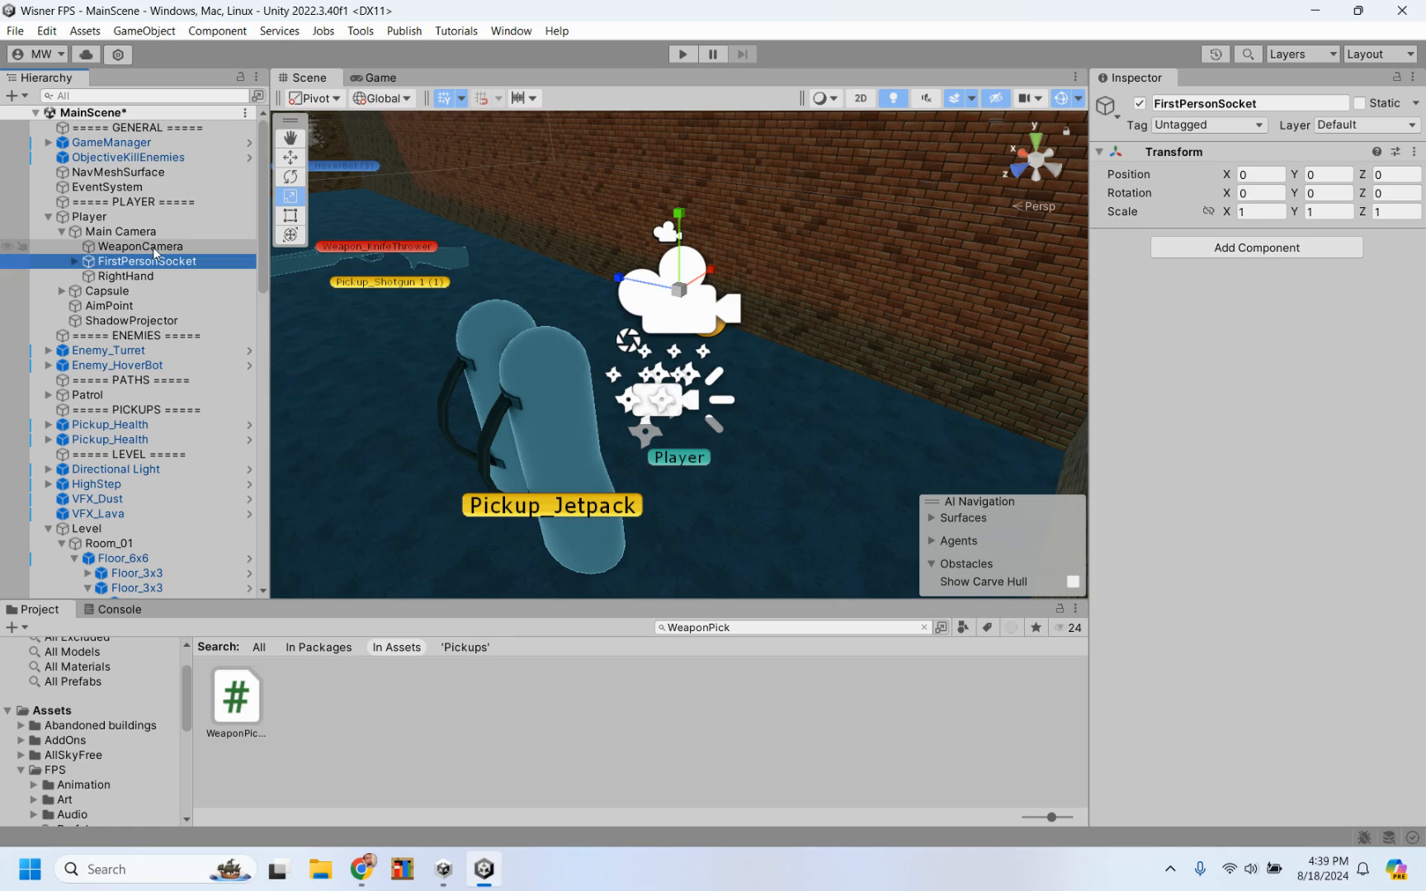
left_click_drag(153, 247, 129, 264)
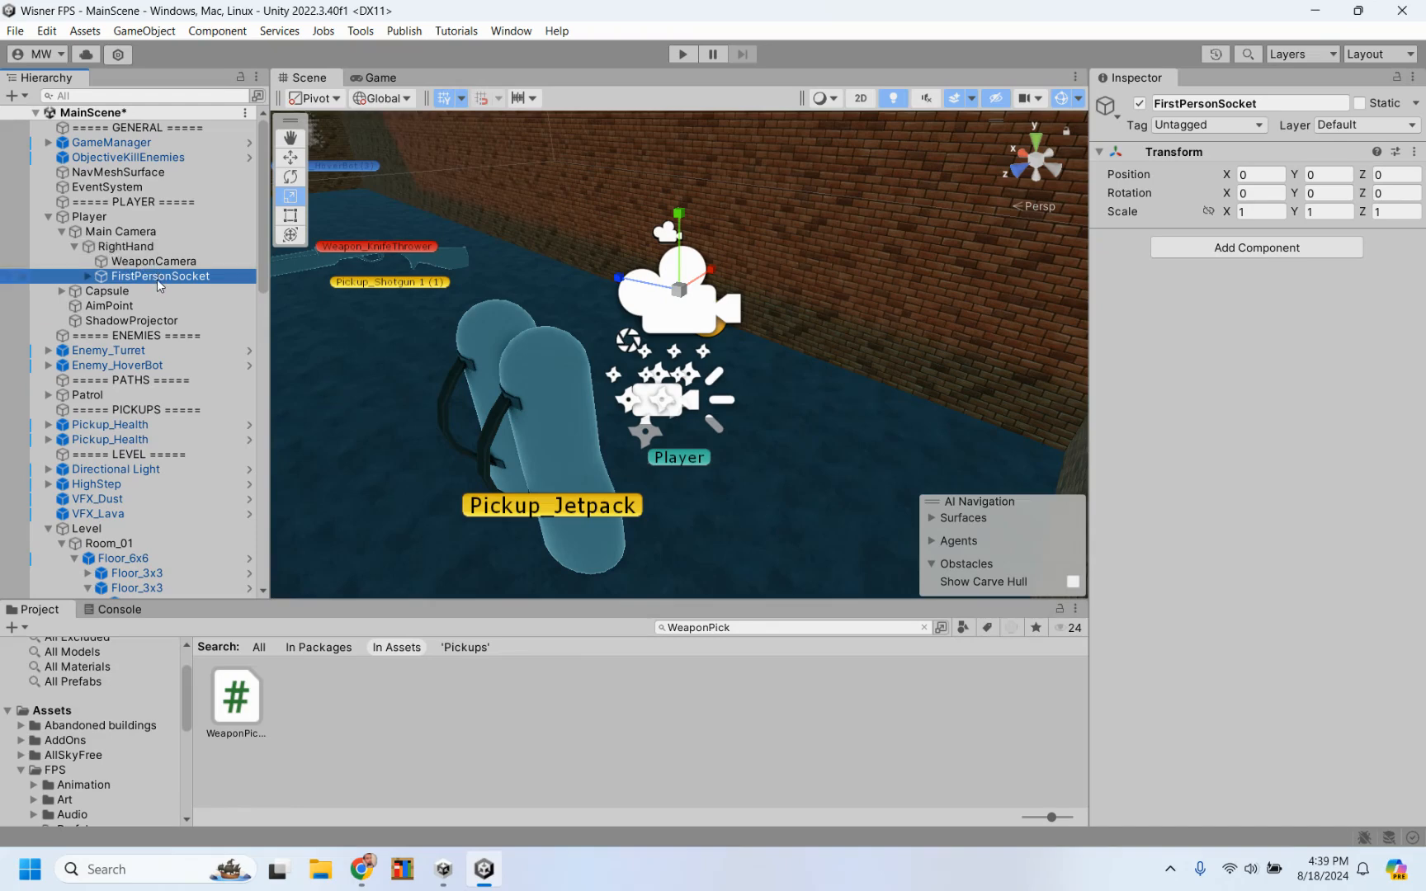
left_click(75, 246)
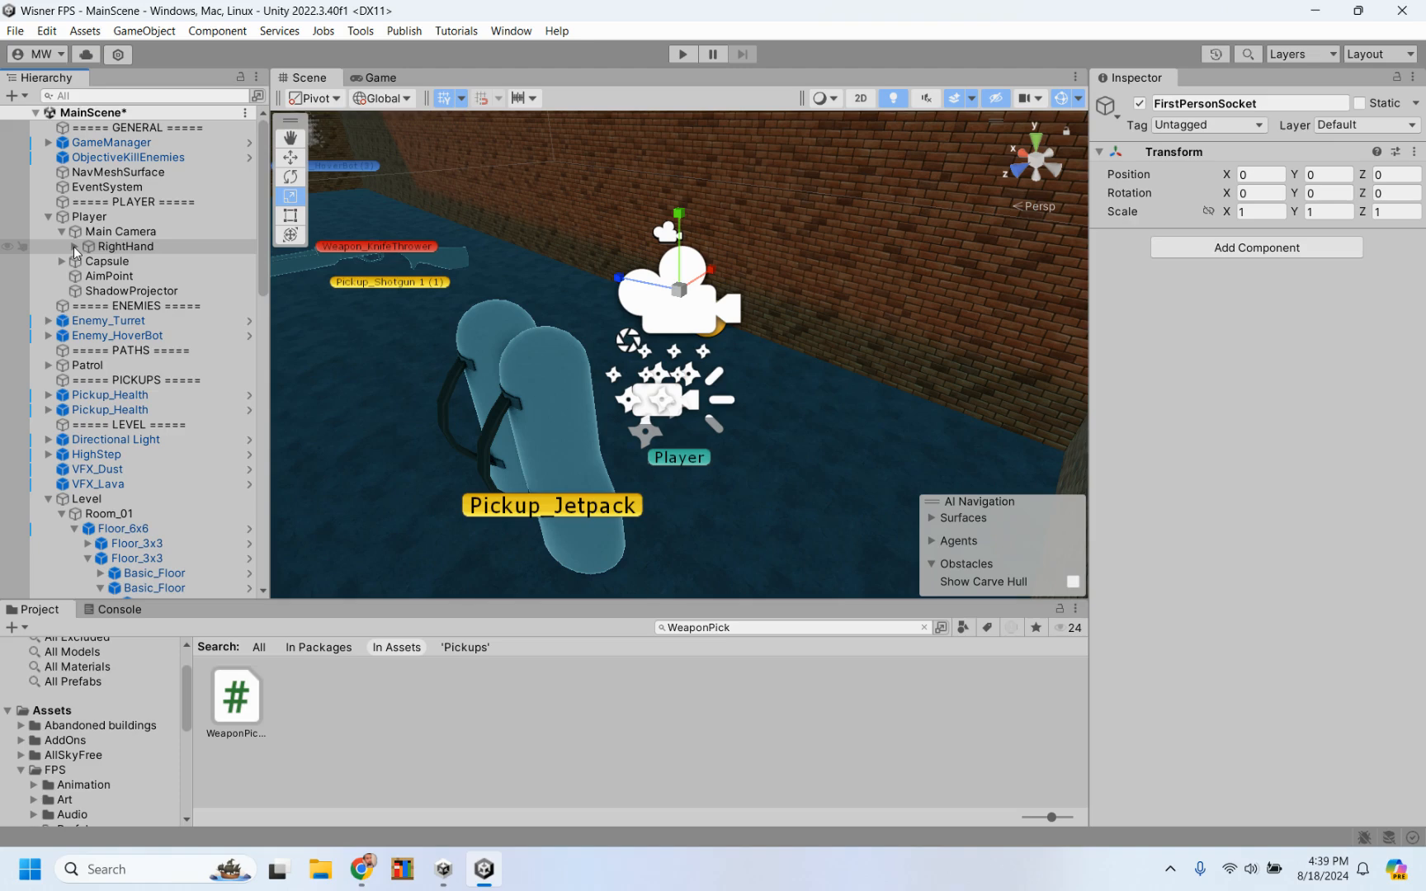
left_click(75, 247)
left_click(75, 247)
left_click(75, 246)
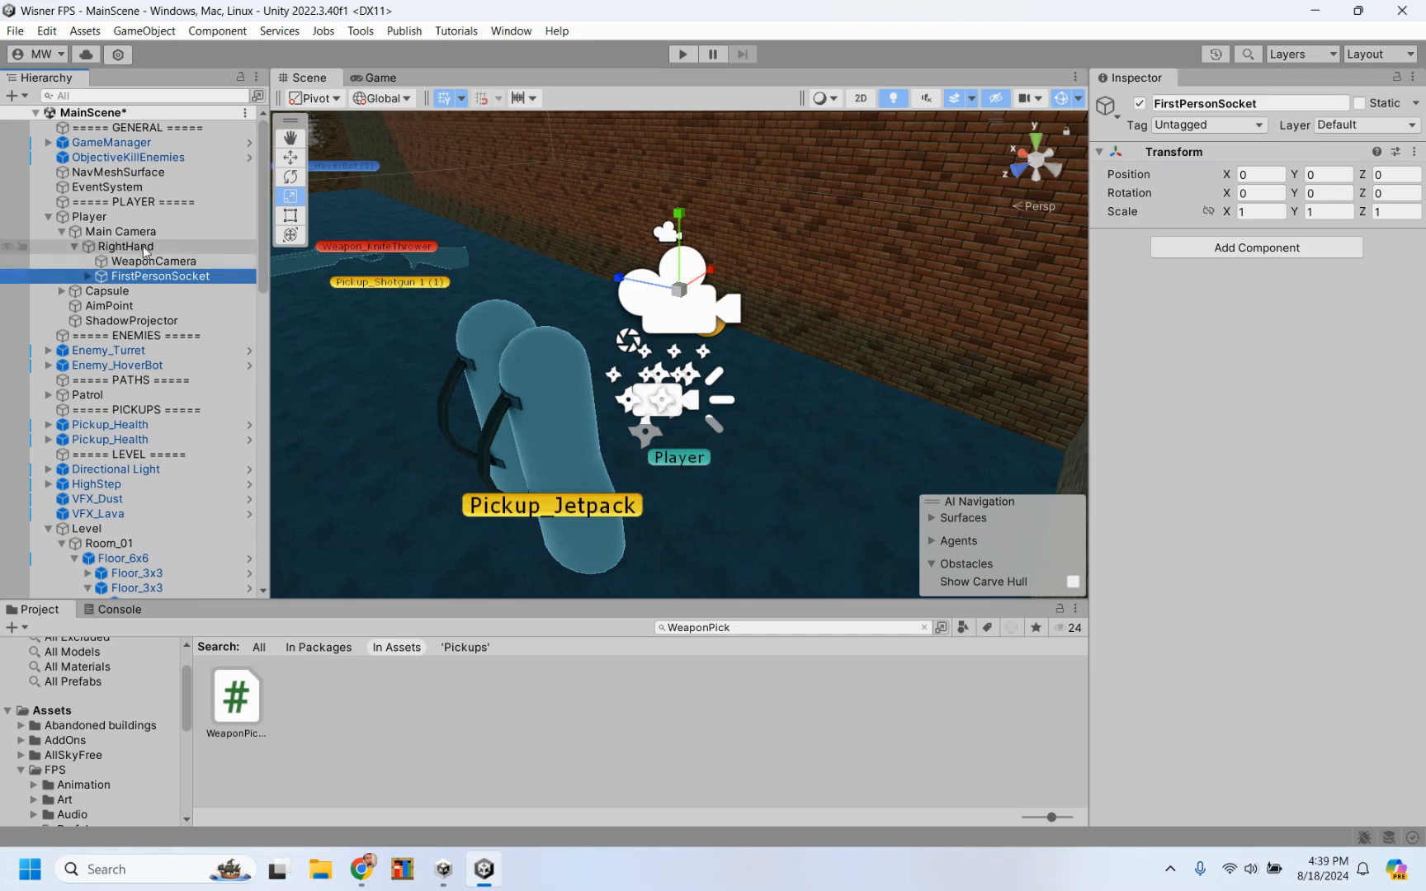
Duplicate RightHand with its children, rename the copy LeftHand and expand it
left_click(153, 248)
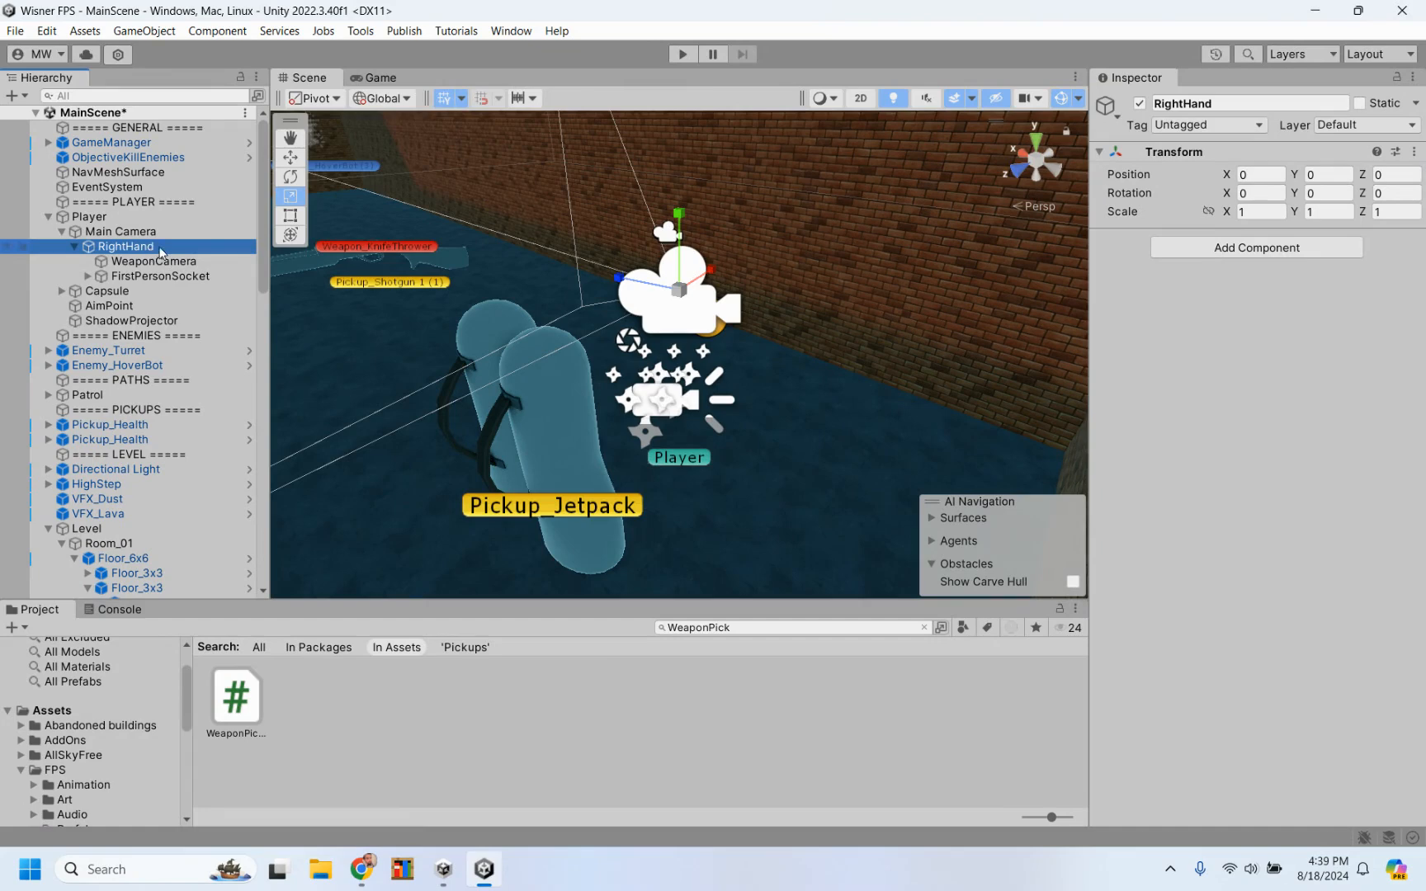
right_click(160, 250)
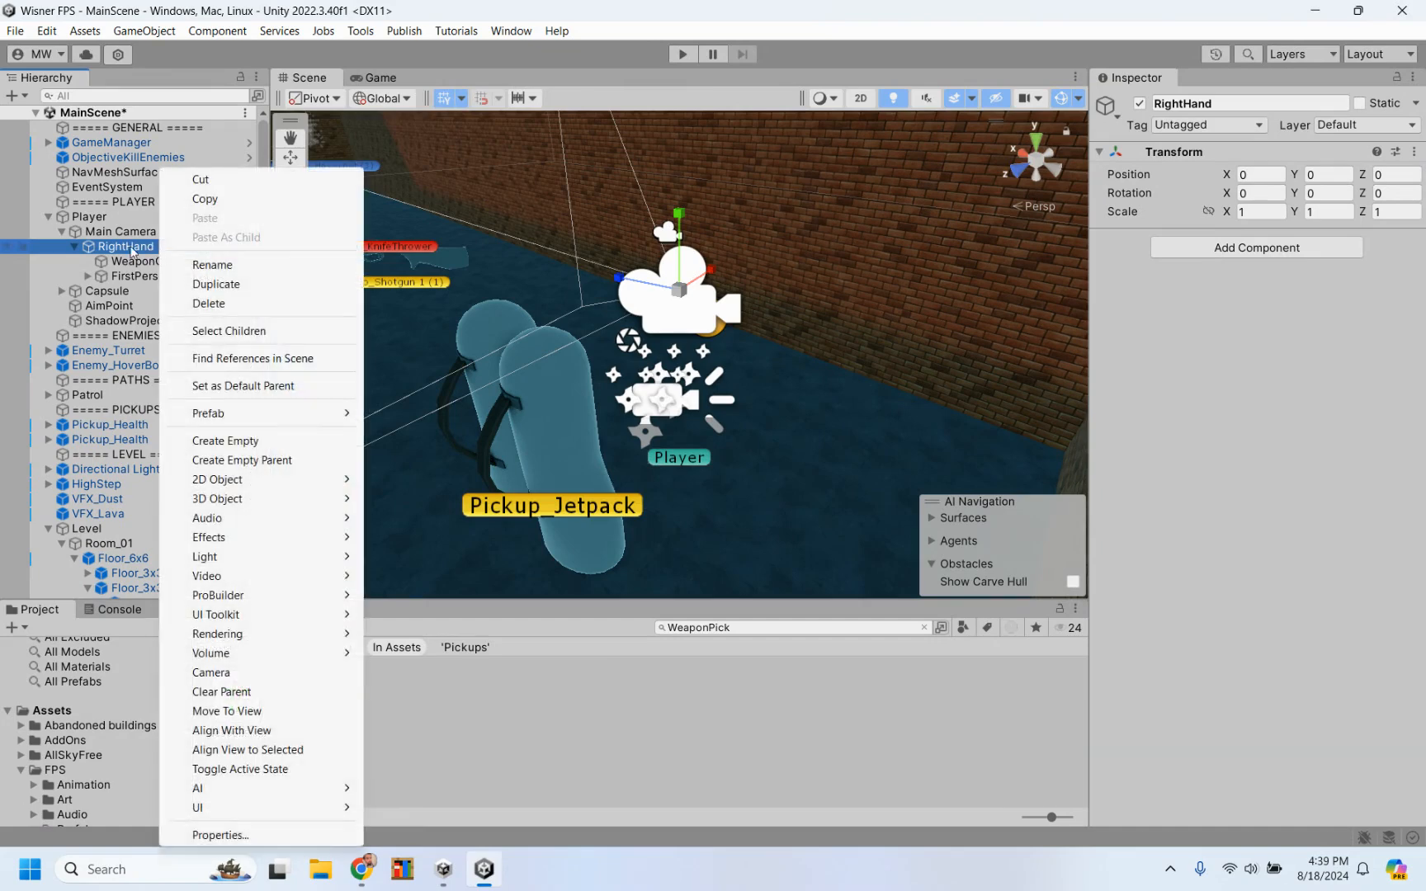
left_click(216, 284)
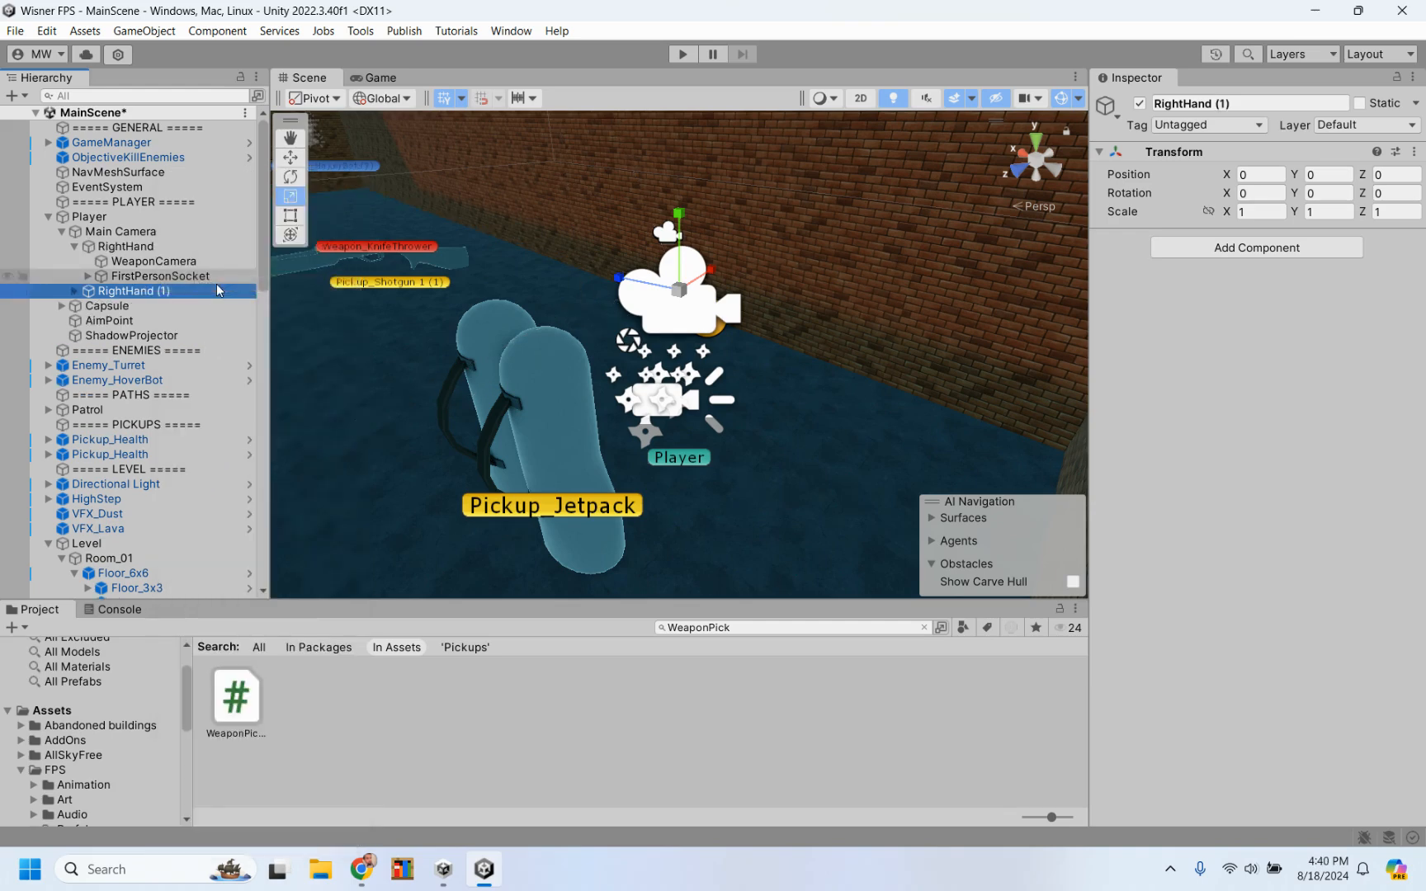
left_click(154, 294)
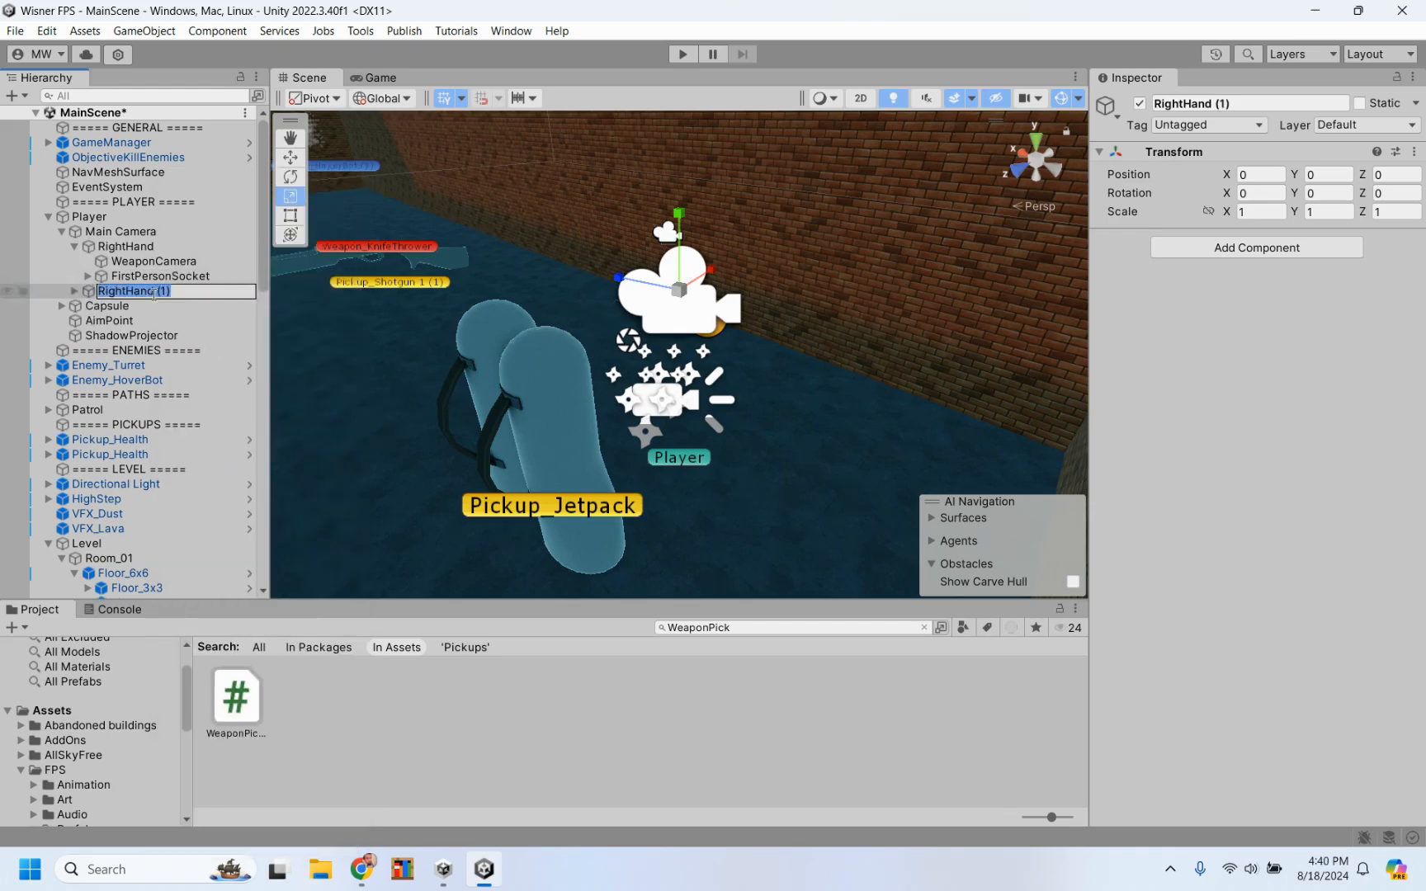
type("LeftHand")
key("Return")
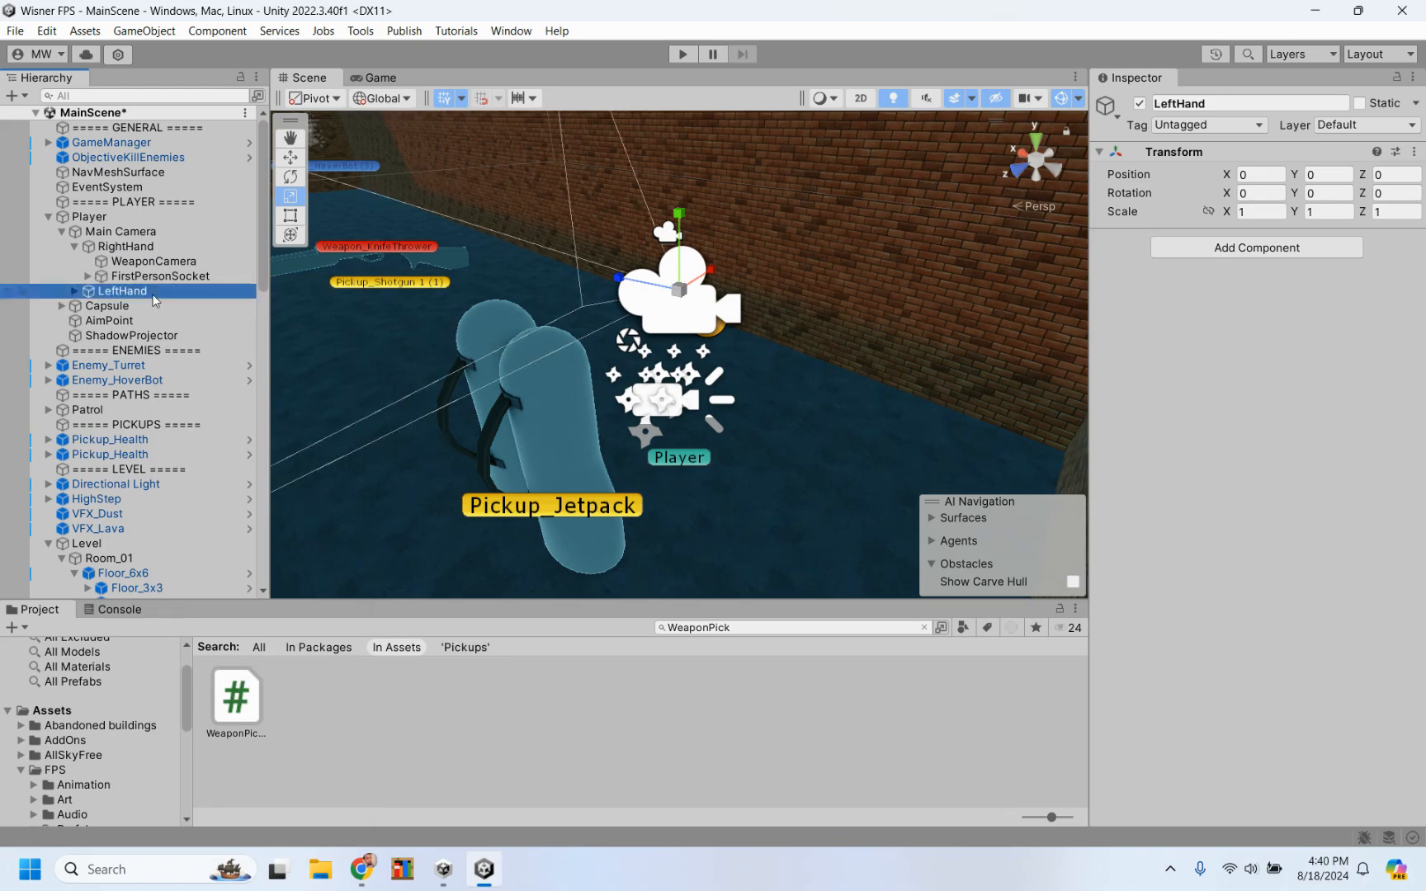
left_click(75, 291)
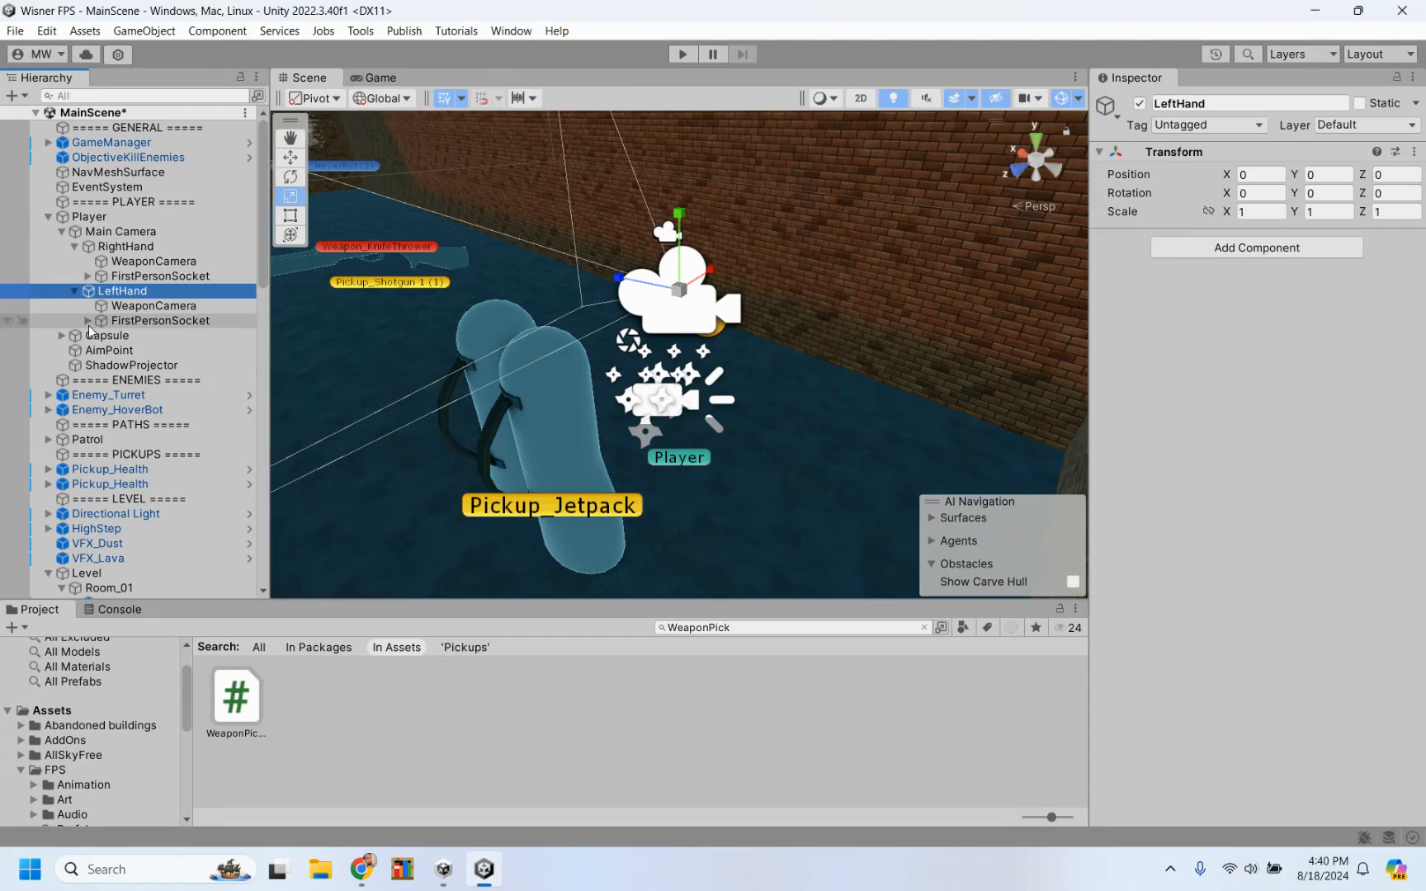
left_click(139, 307)
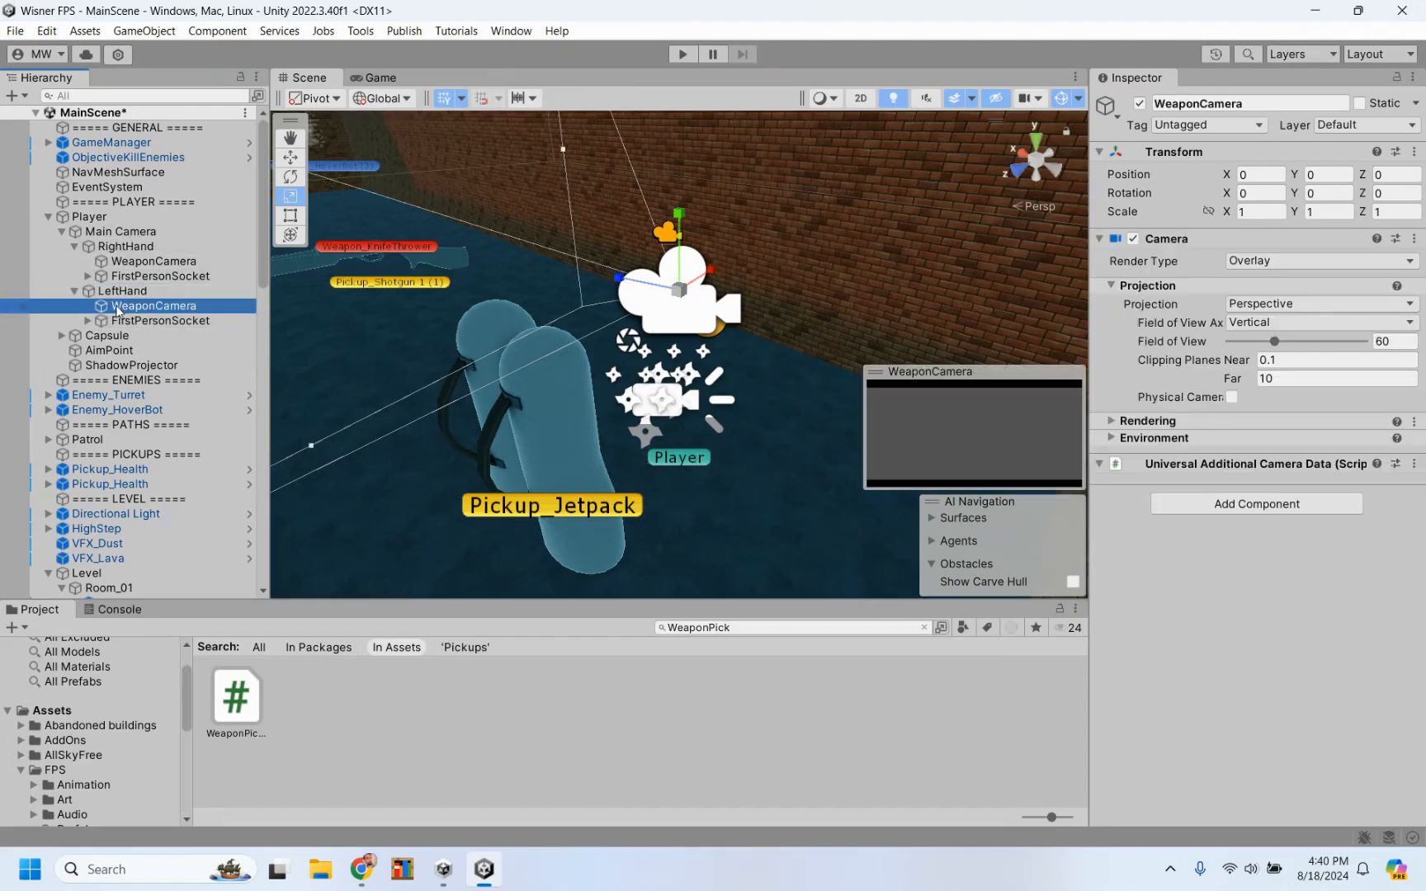
left_click(116, 308)
left_click(114, 306)
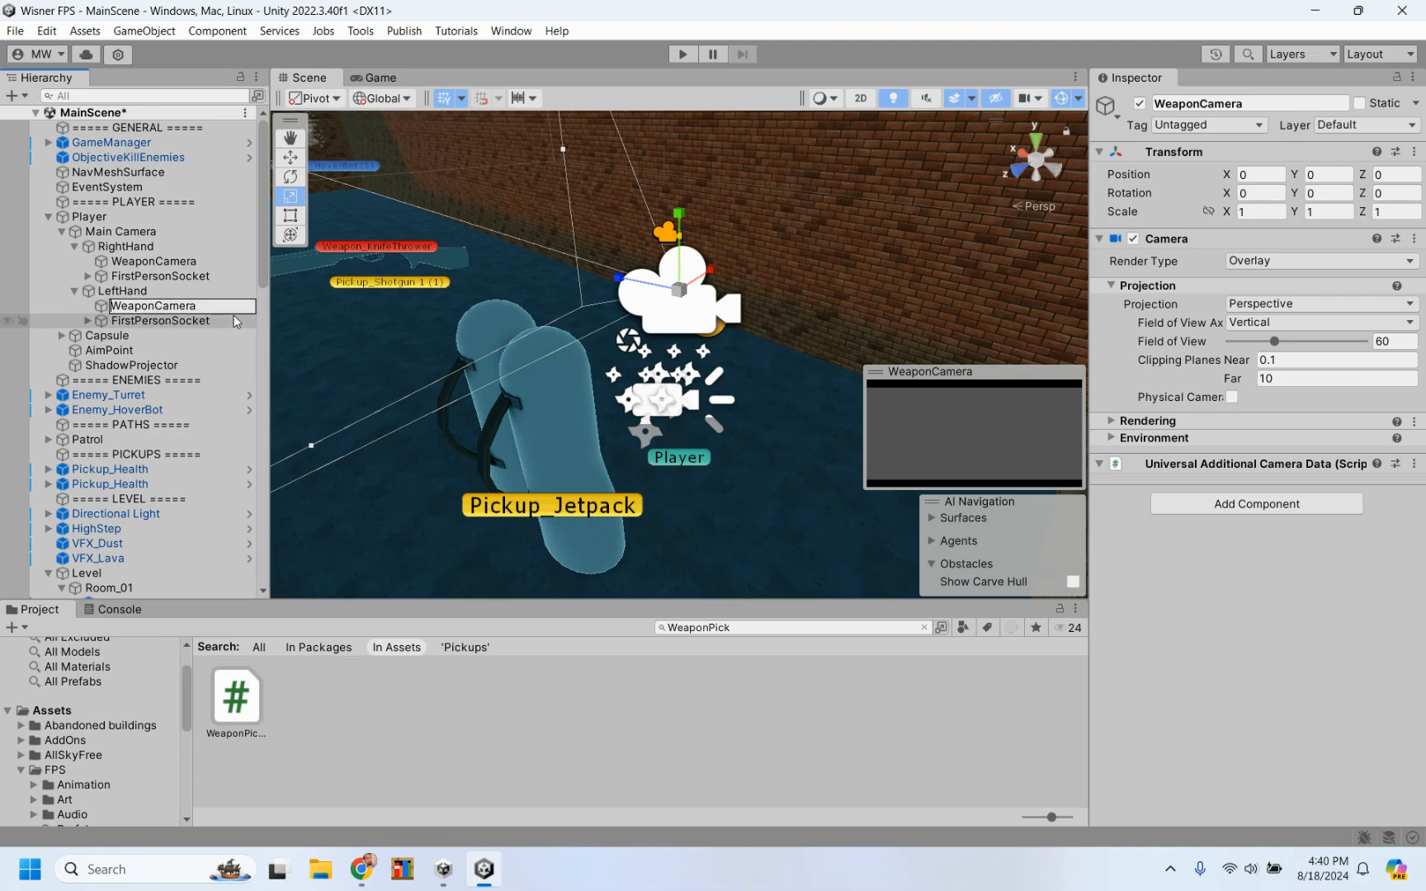
left_click(155, 290)
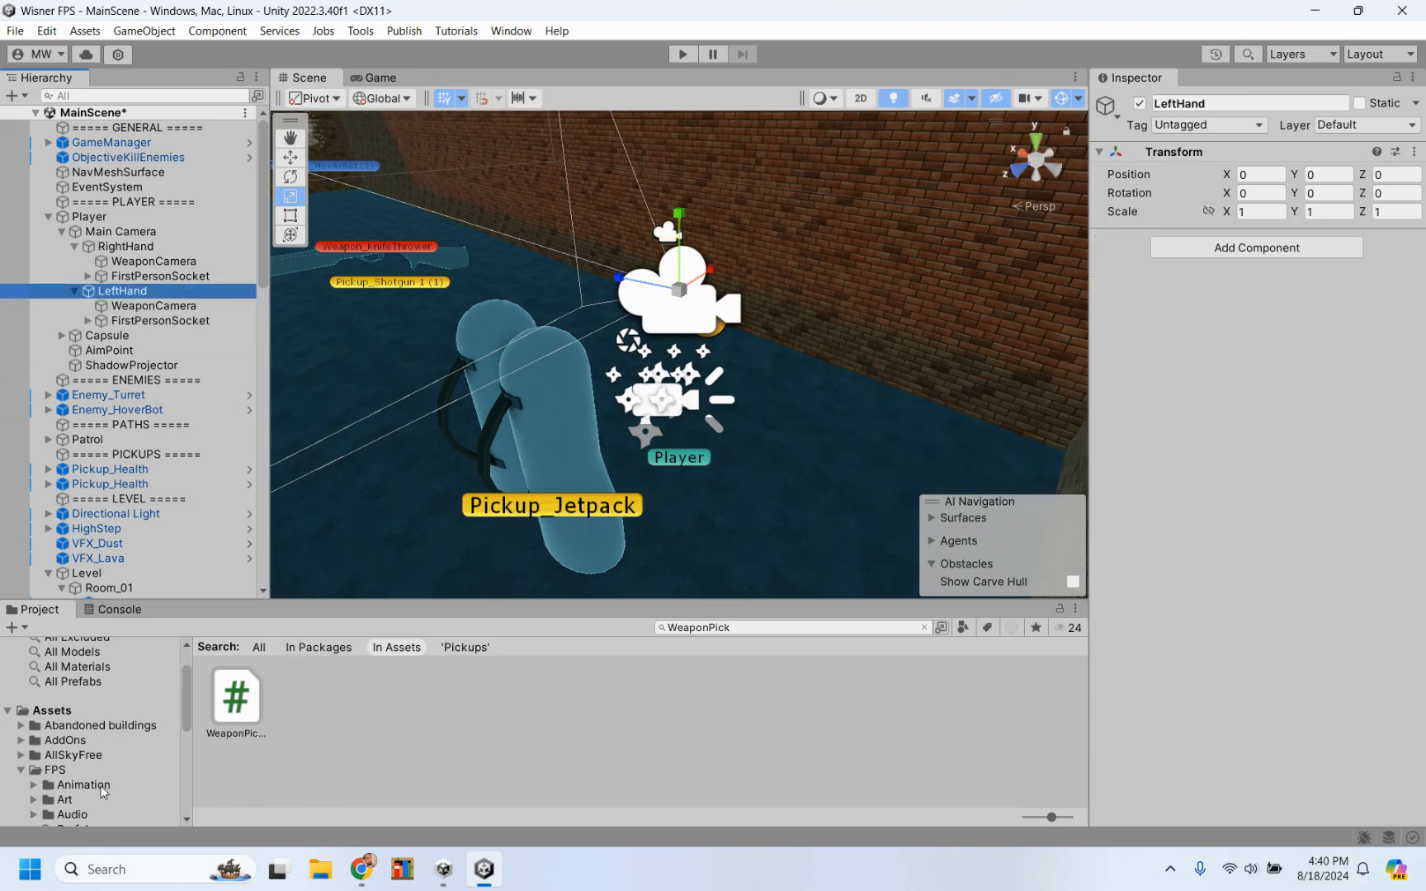
Open the Scripts folder inside the FPS assets and expand FirstPersonSocket under both RightHand and LeftHand
scroll(103, 790, "down", 5)
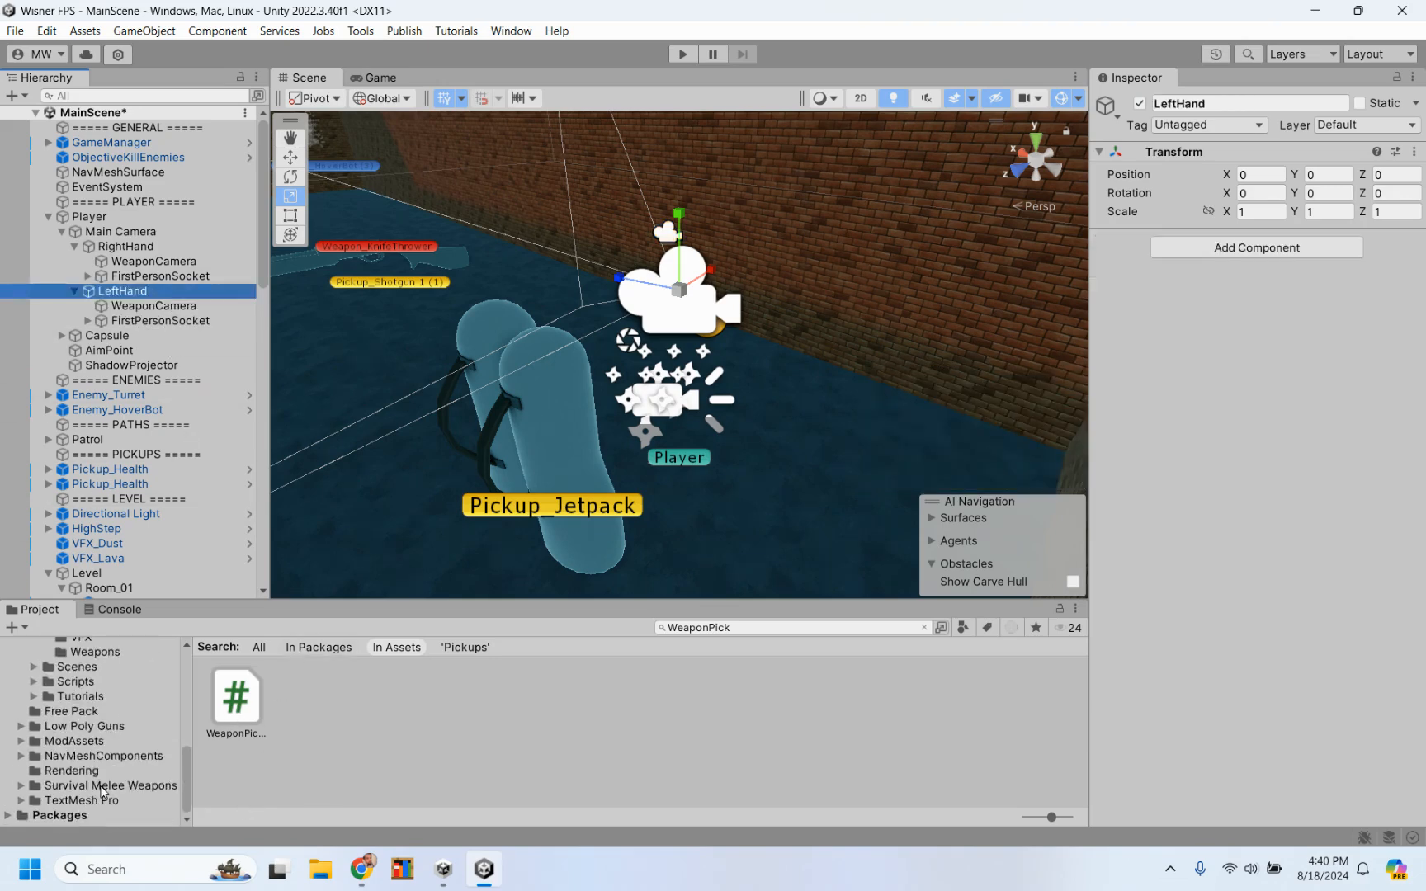
left_click(76, 681)
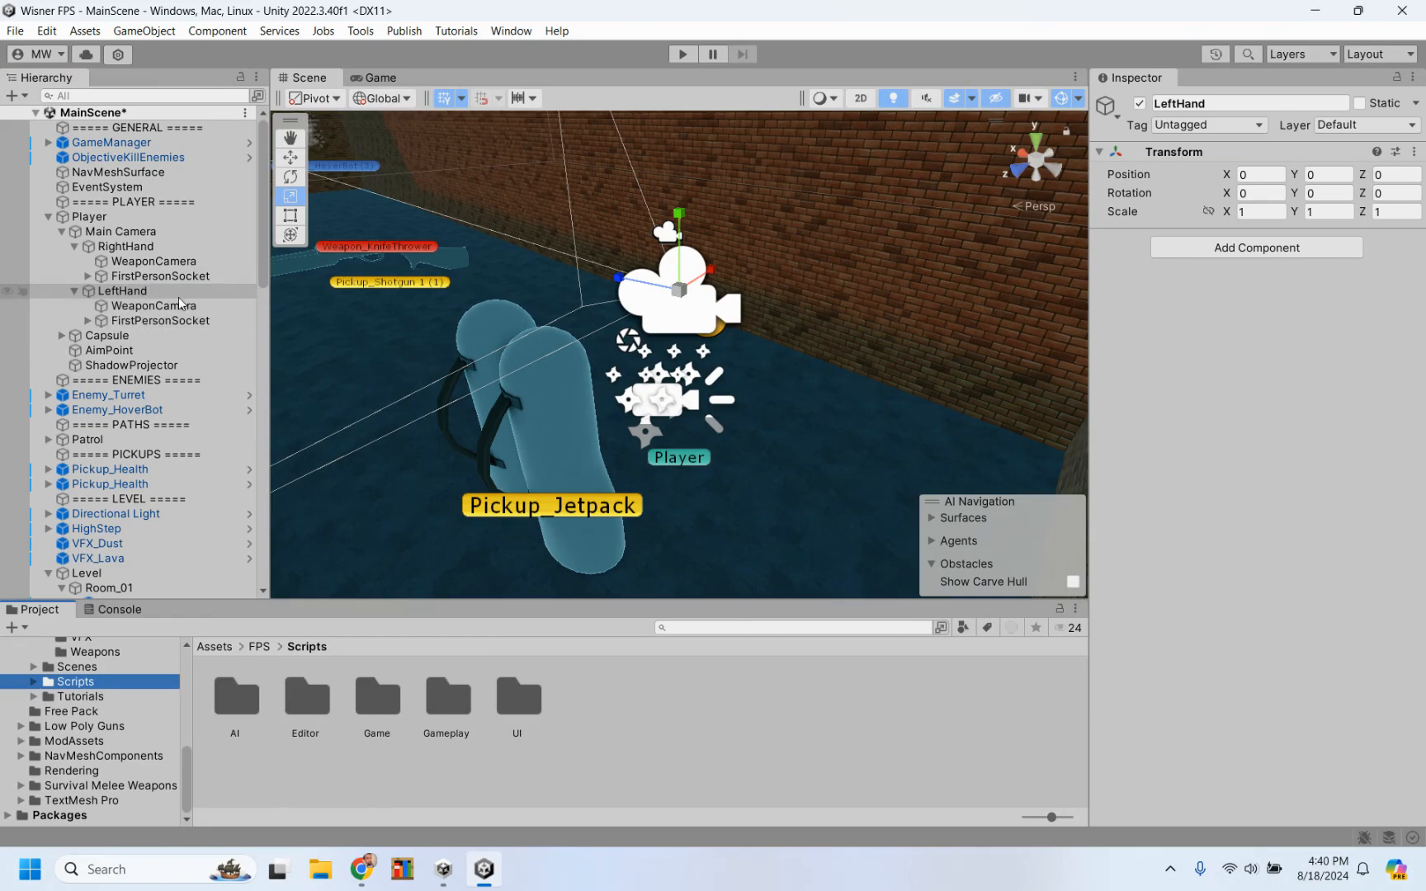
left_click(125, 247)
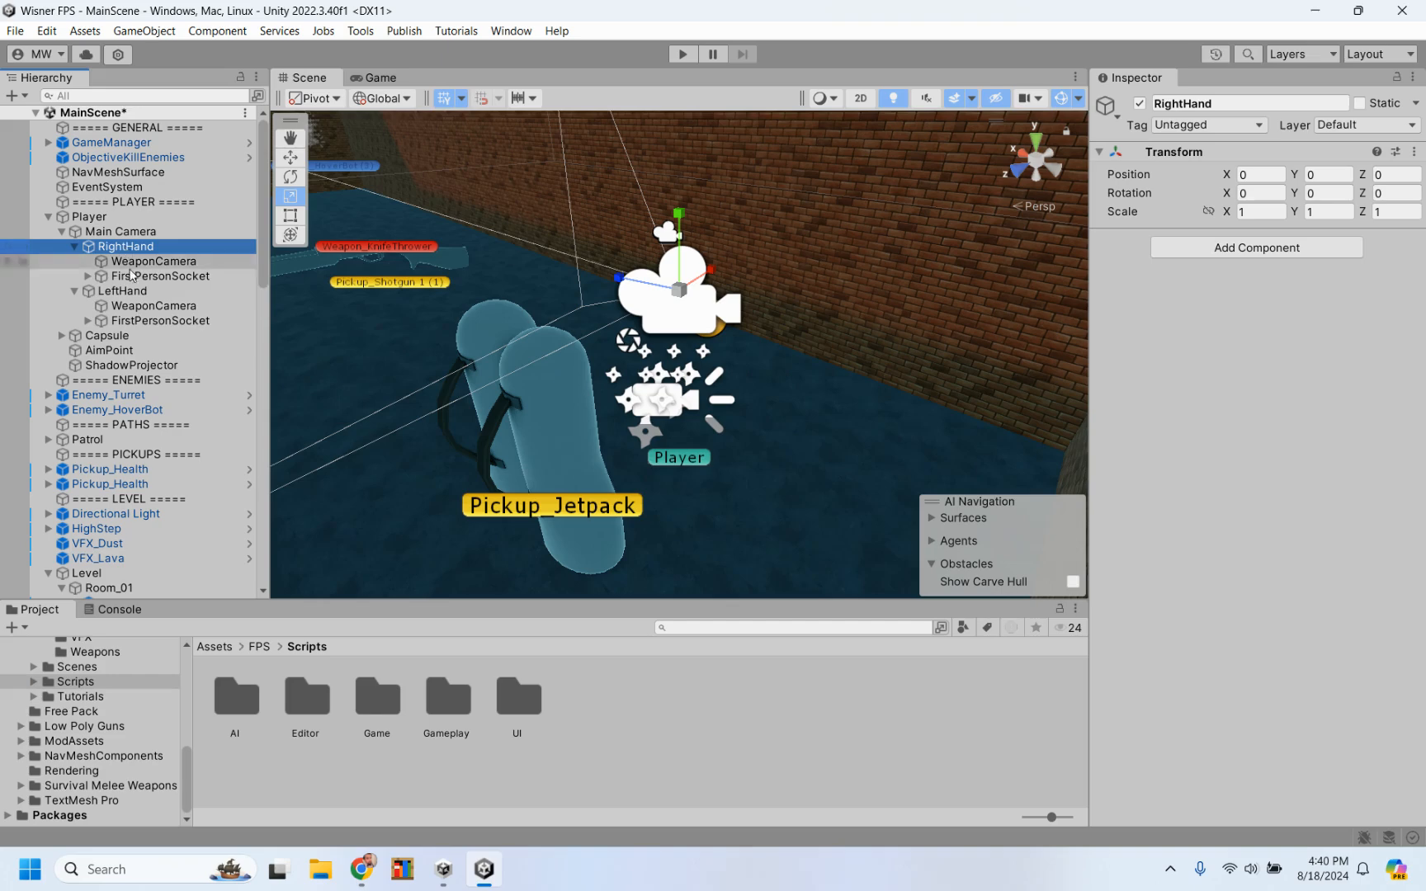
left_click(142, 292)
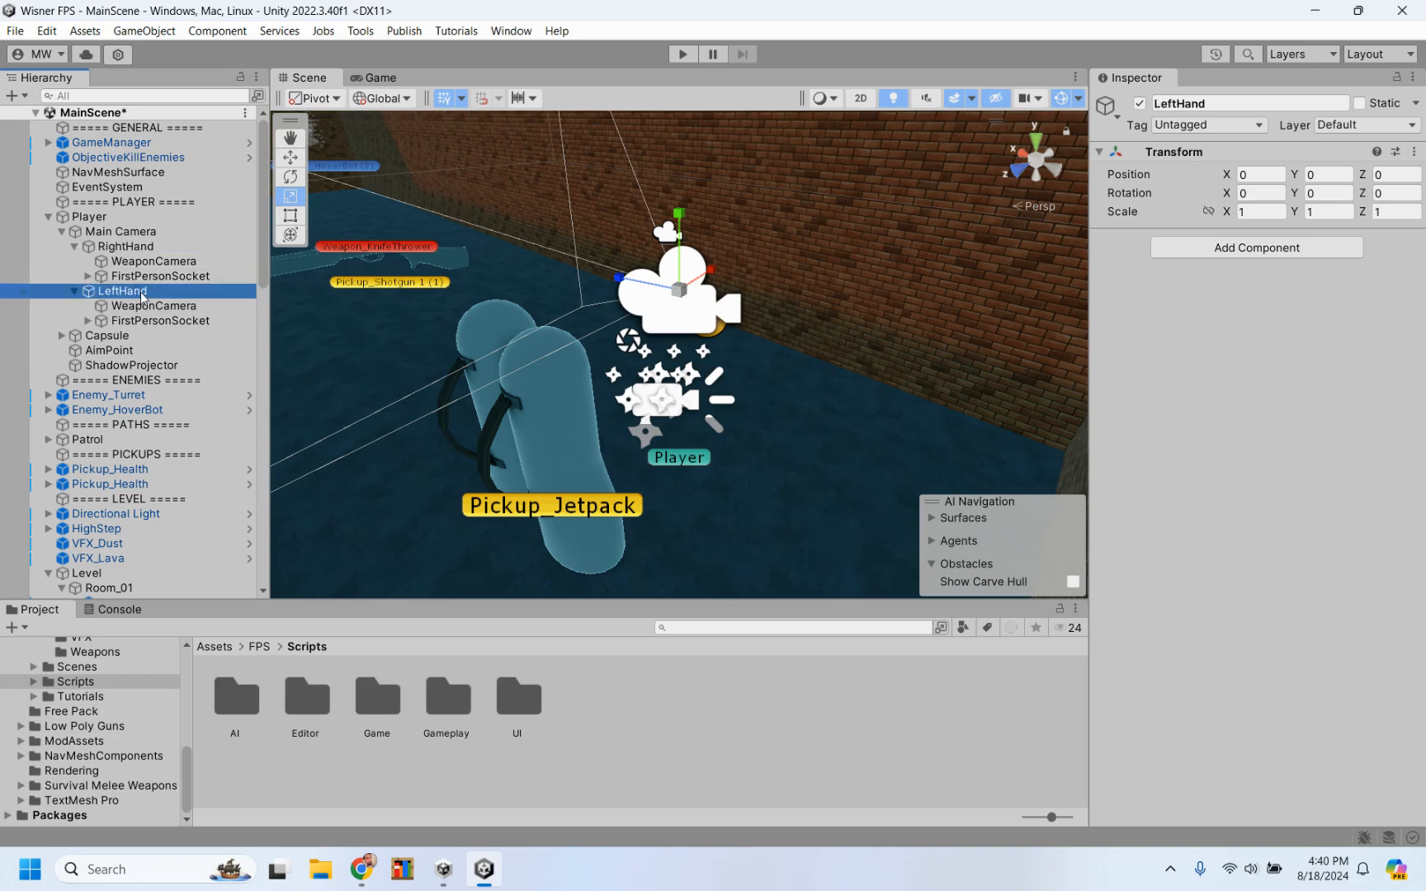
left_click(88, 277)
left_click(89, 379)
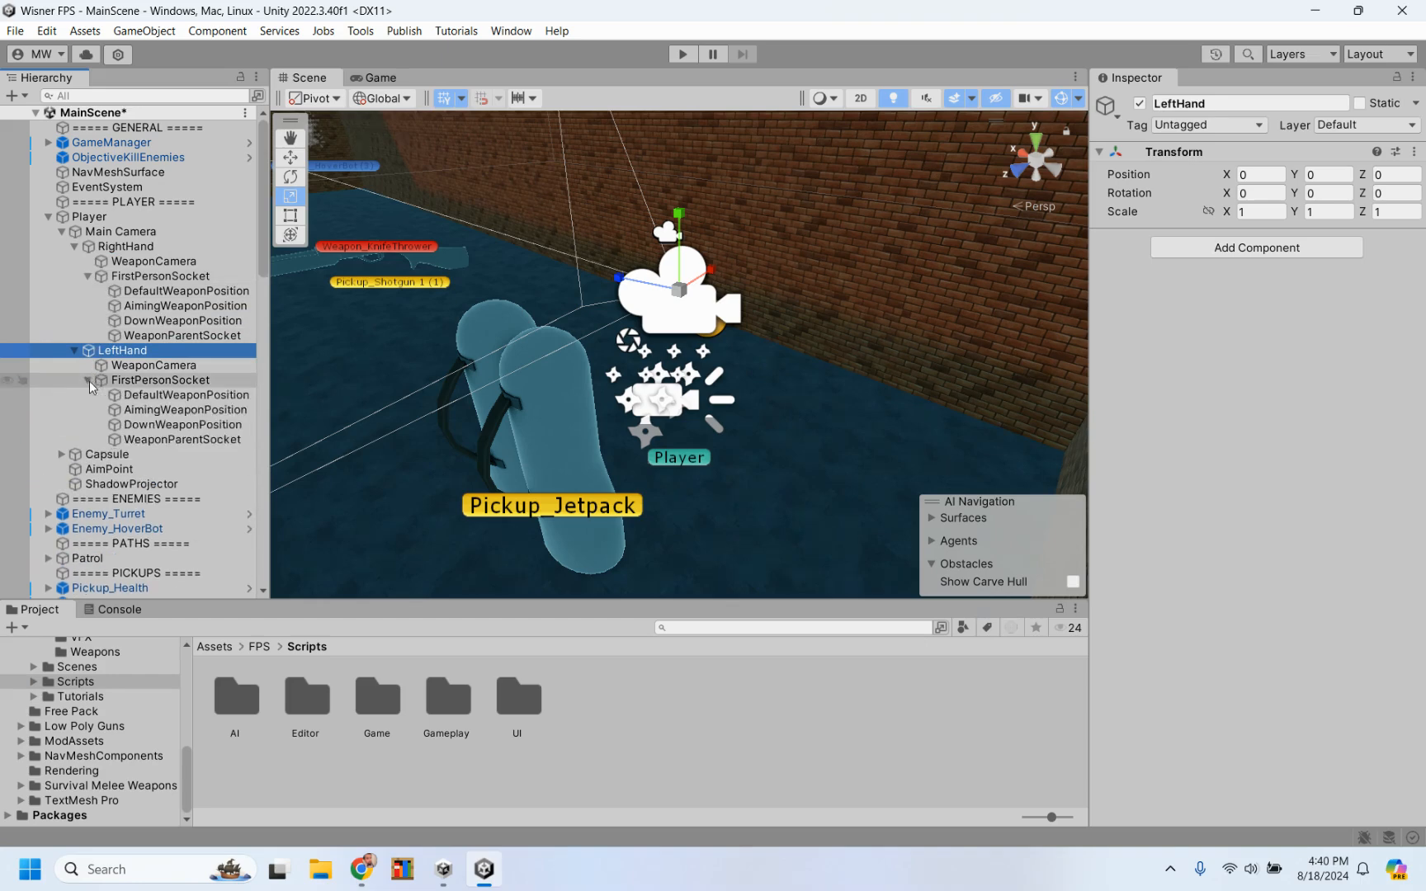
Mirror LeftHand's DefaultWeaponPosition to the opposite side by setting its X position to -0.264
left_click(172, 292)
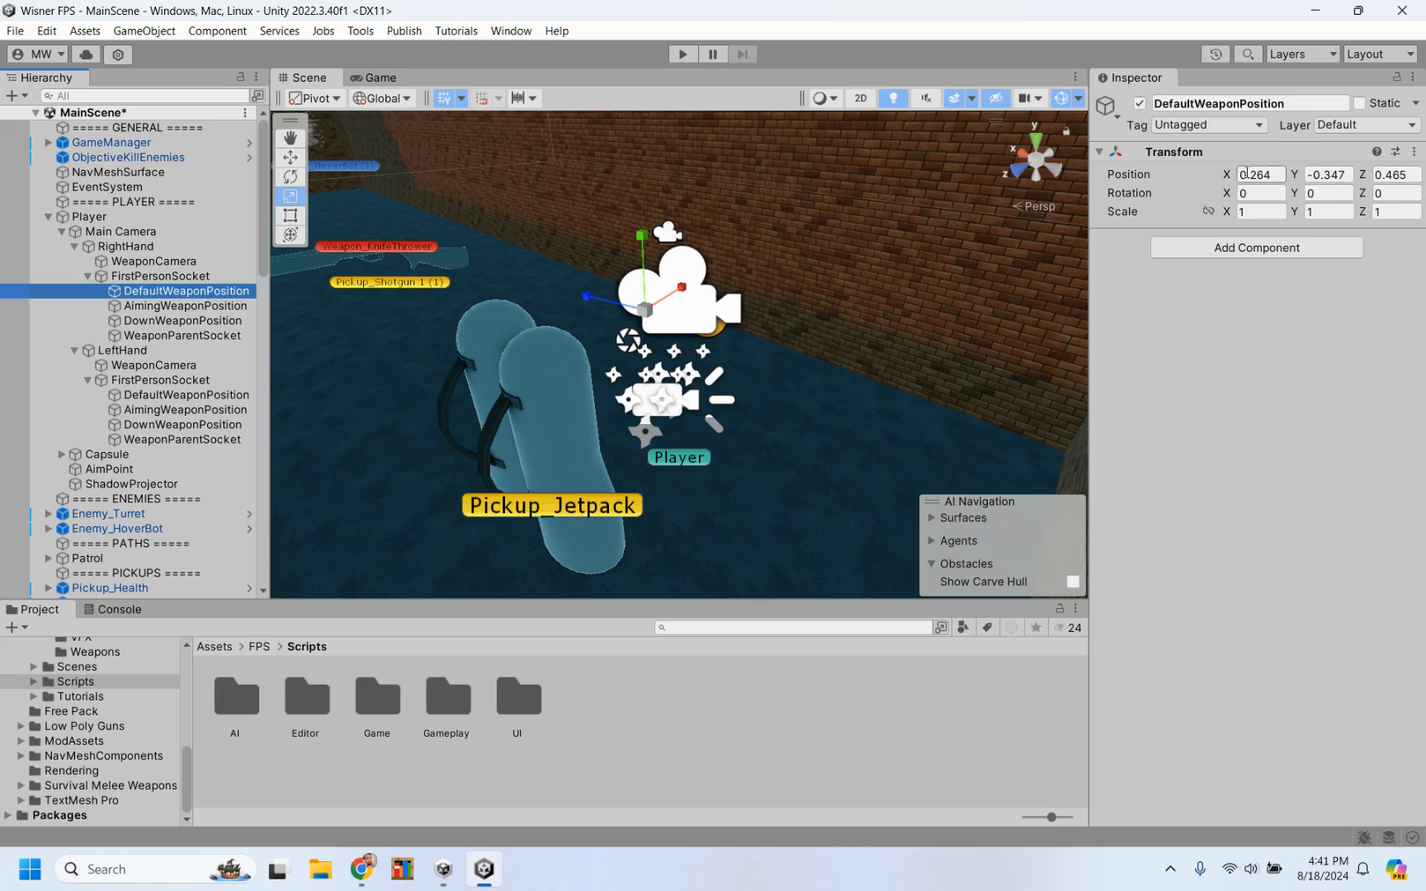
left_click(145, 398)
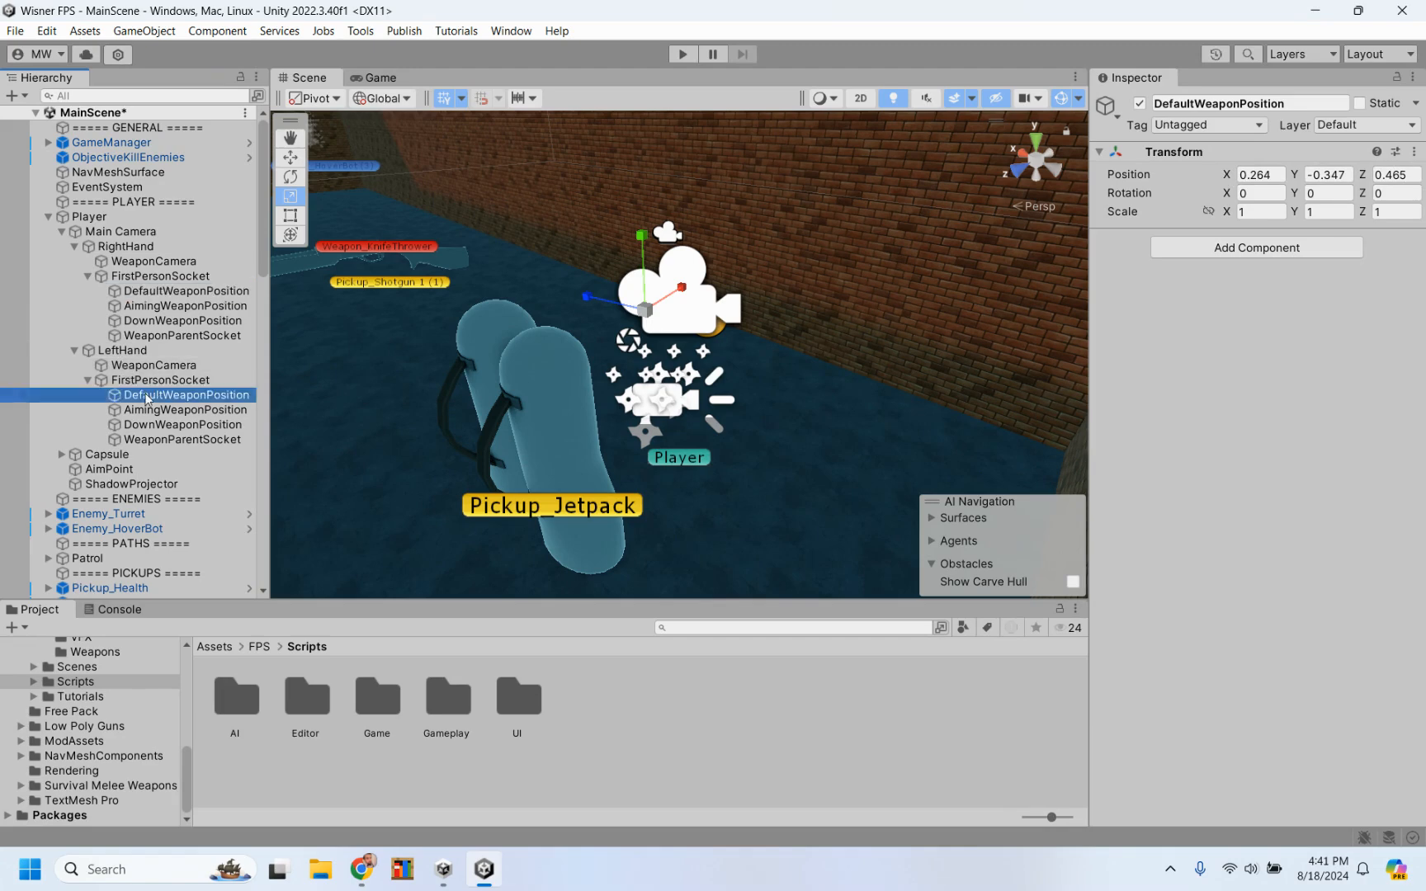
left_click(1242, 178)
left_click(1242, 175)
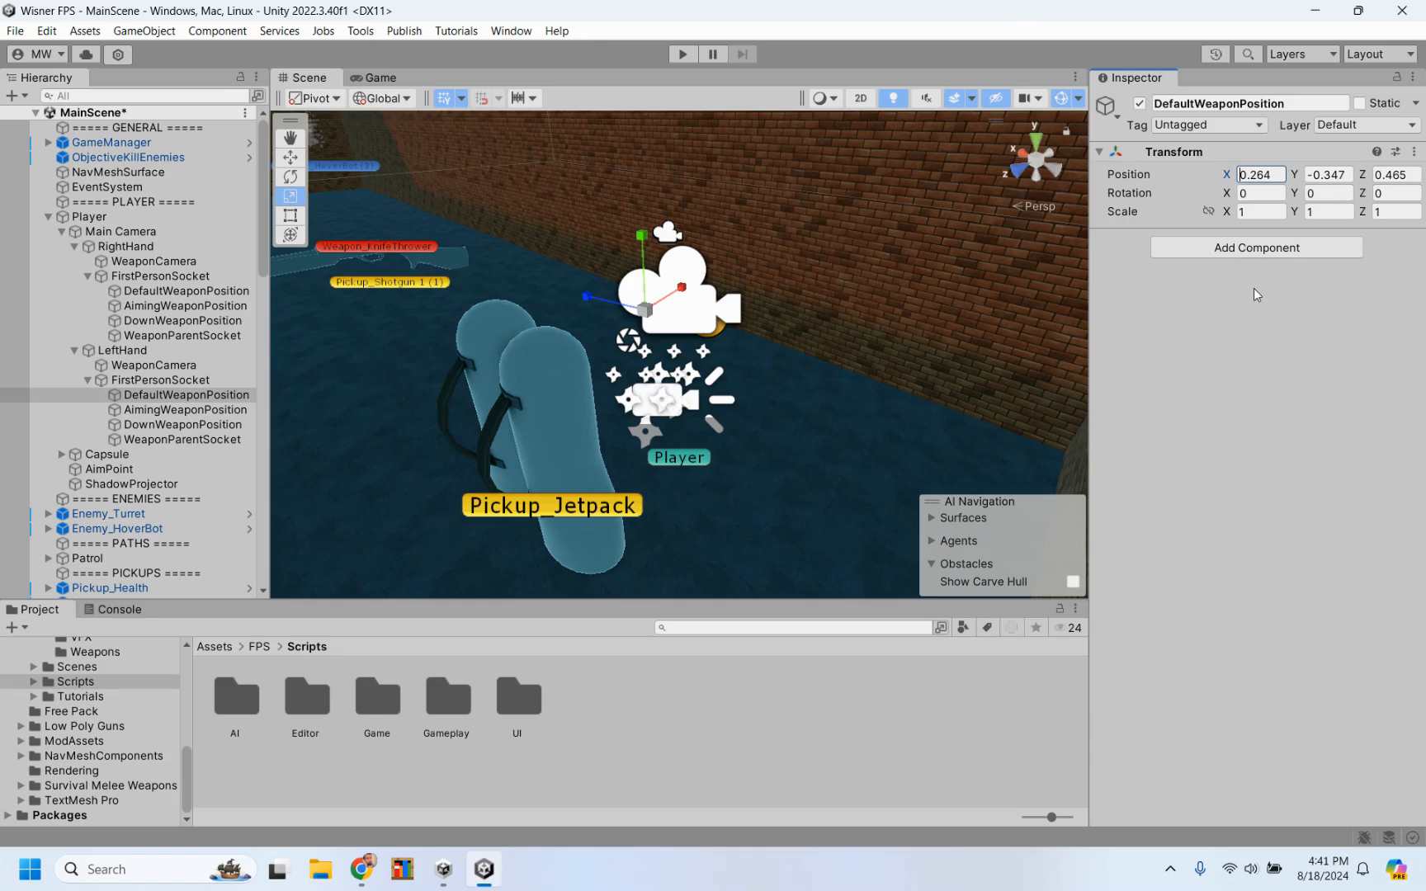
type("-")
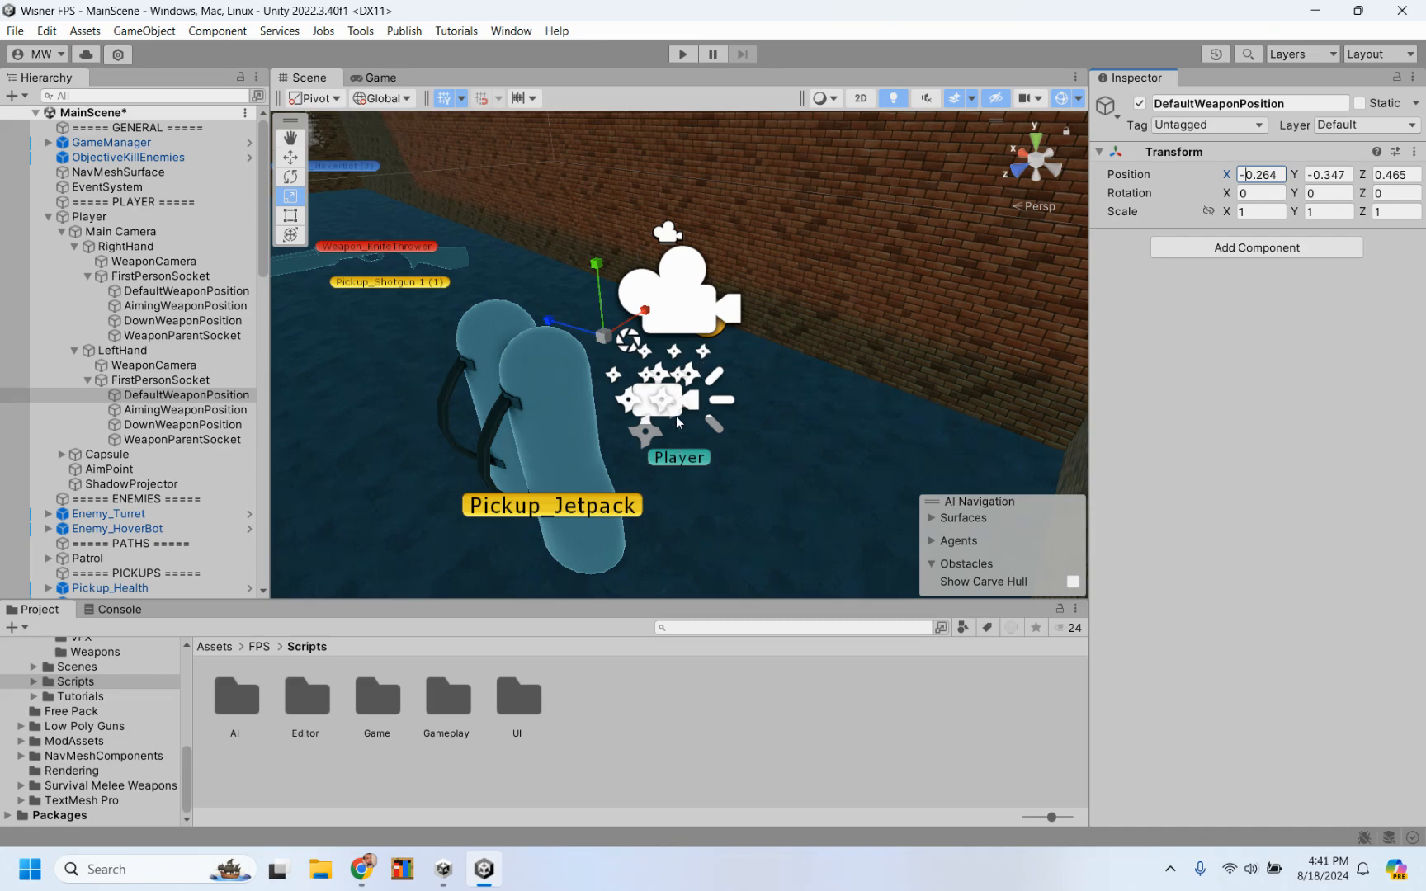
left_click(1249, 331)
Check the transforms of LeftHand, its FirstPersonSocket and the remaining weapon position objects inside it
left_click(181, 410)
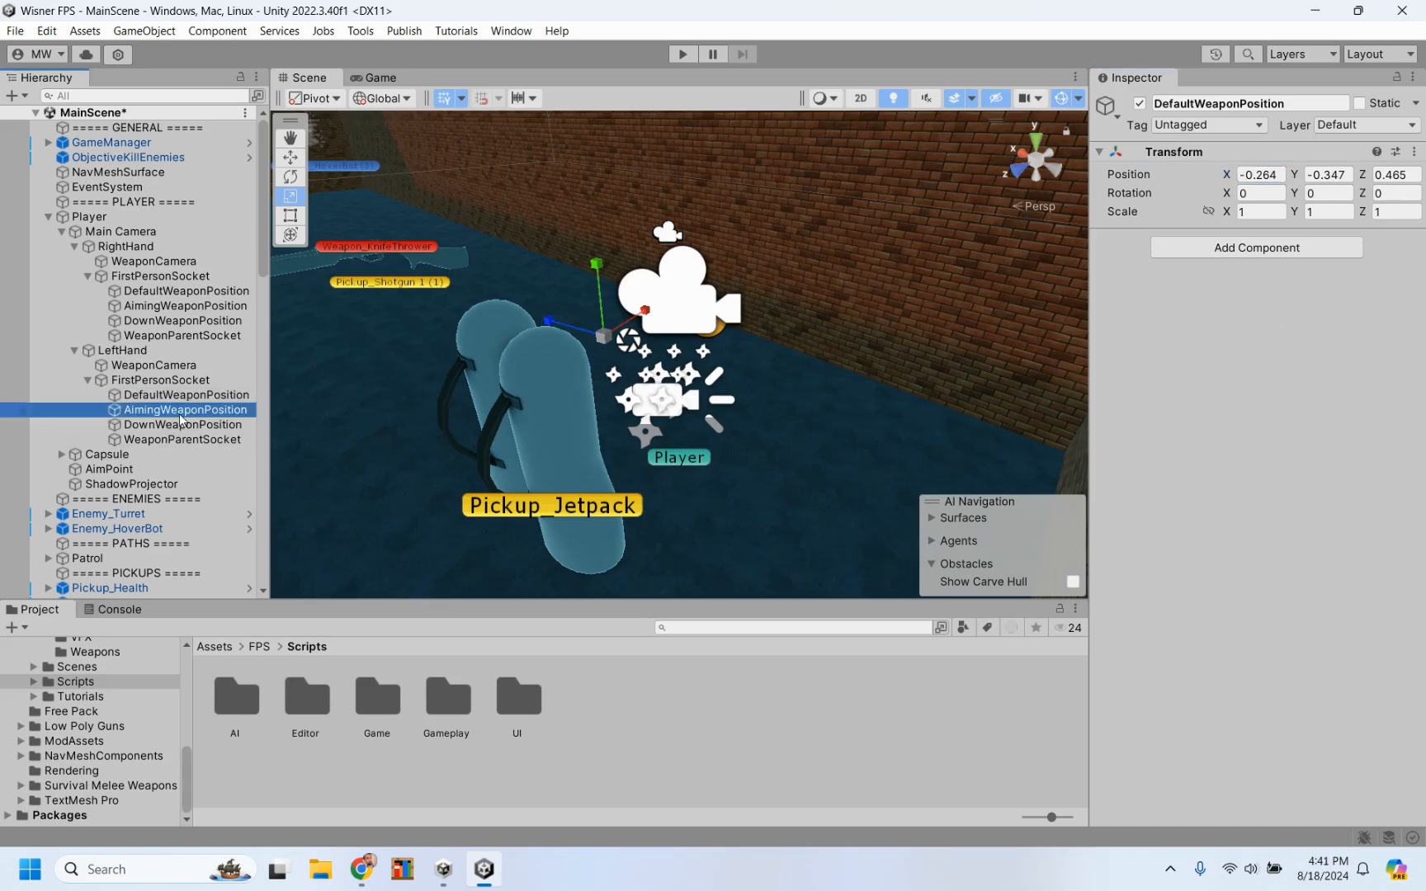
left_click(179, 424)
left_click(175, 442)
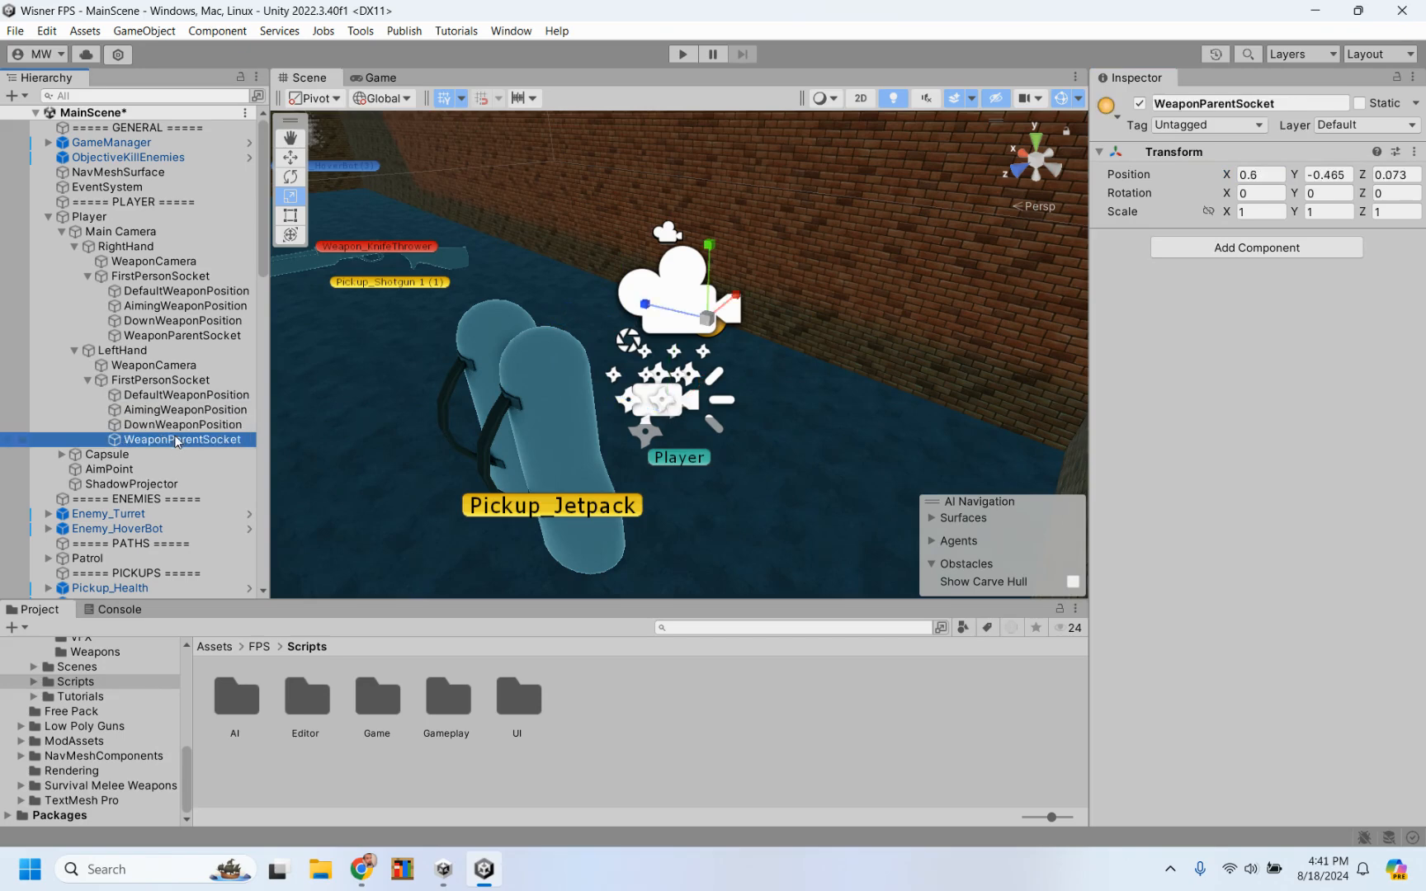
left_click(176, 384)
left_click(153, 353)
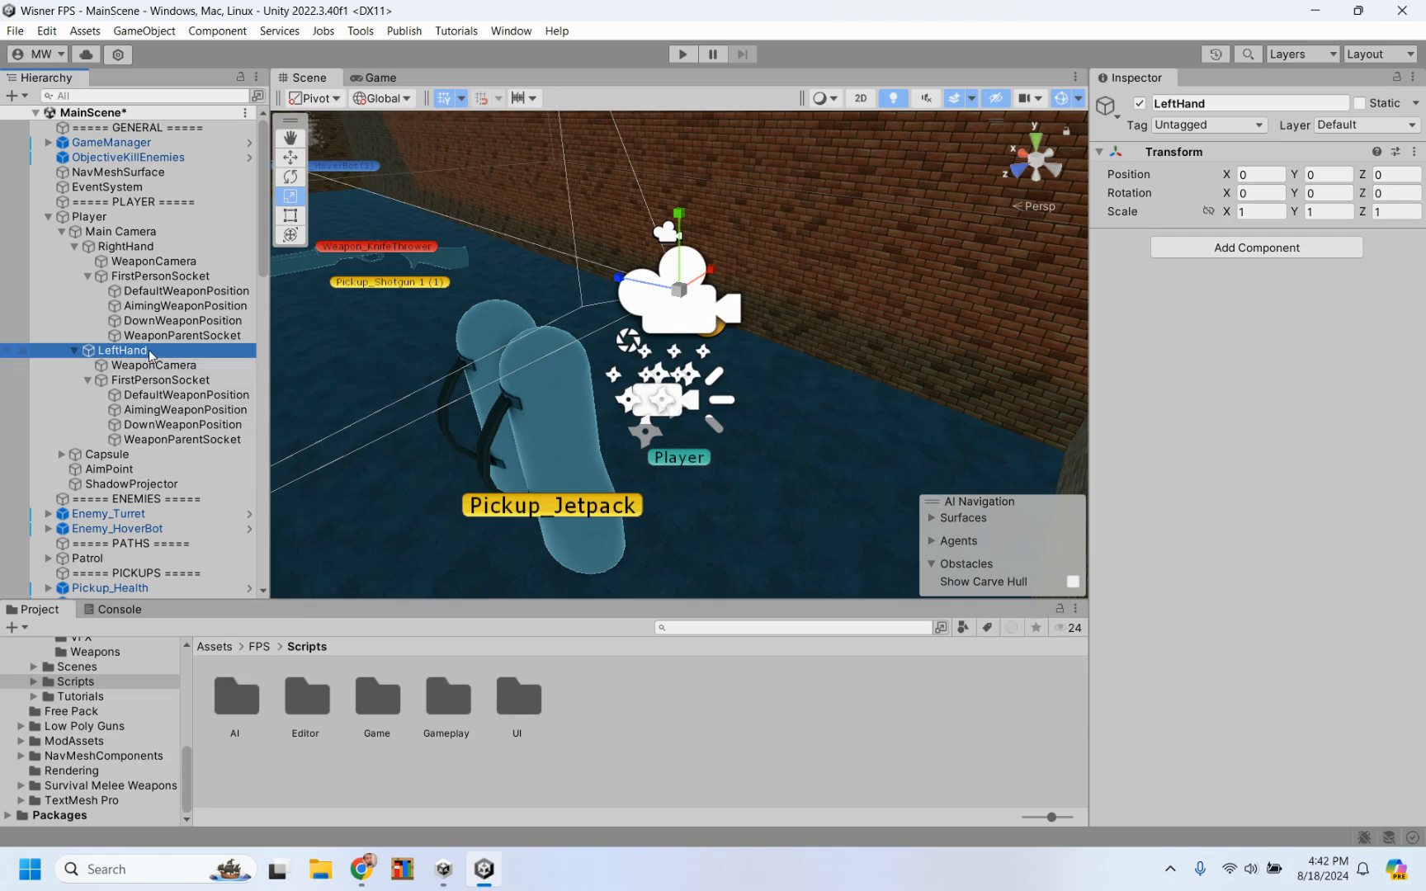
Examine the Player object's components and find the weapon references in its Player Weapons Manager script
left_click(91, 217)
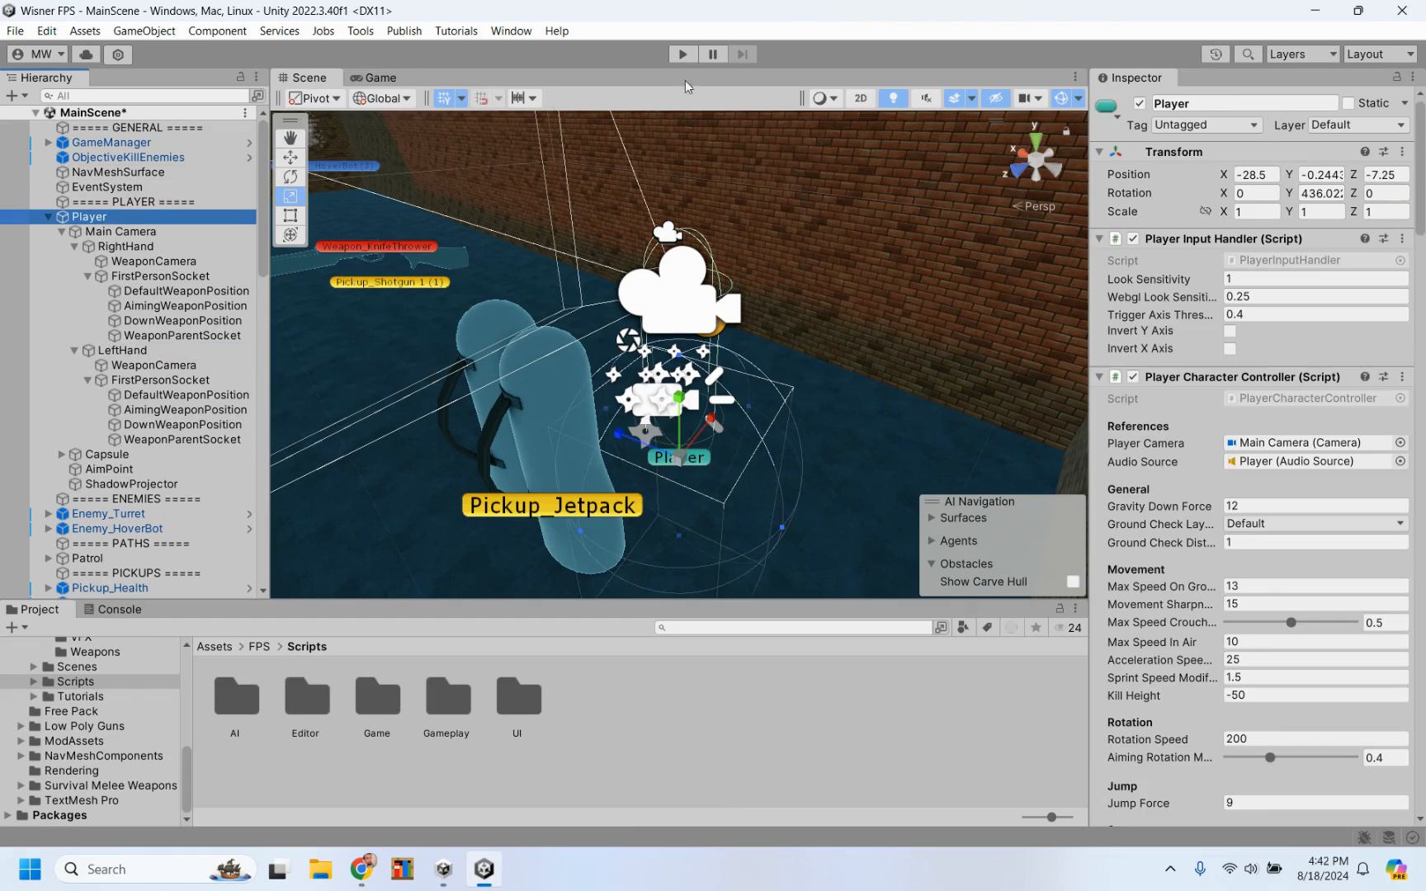
scroll(1134, 434, "down", 10)
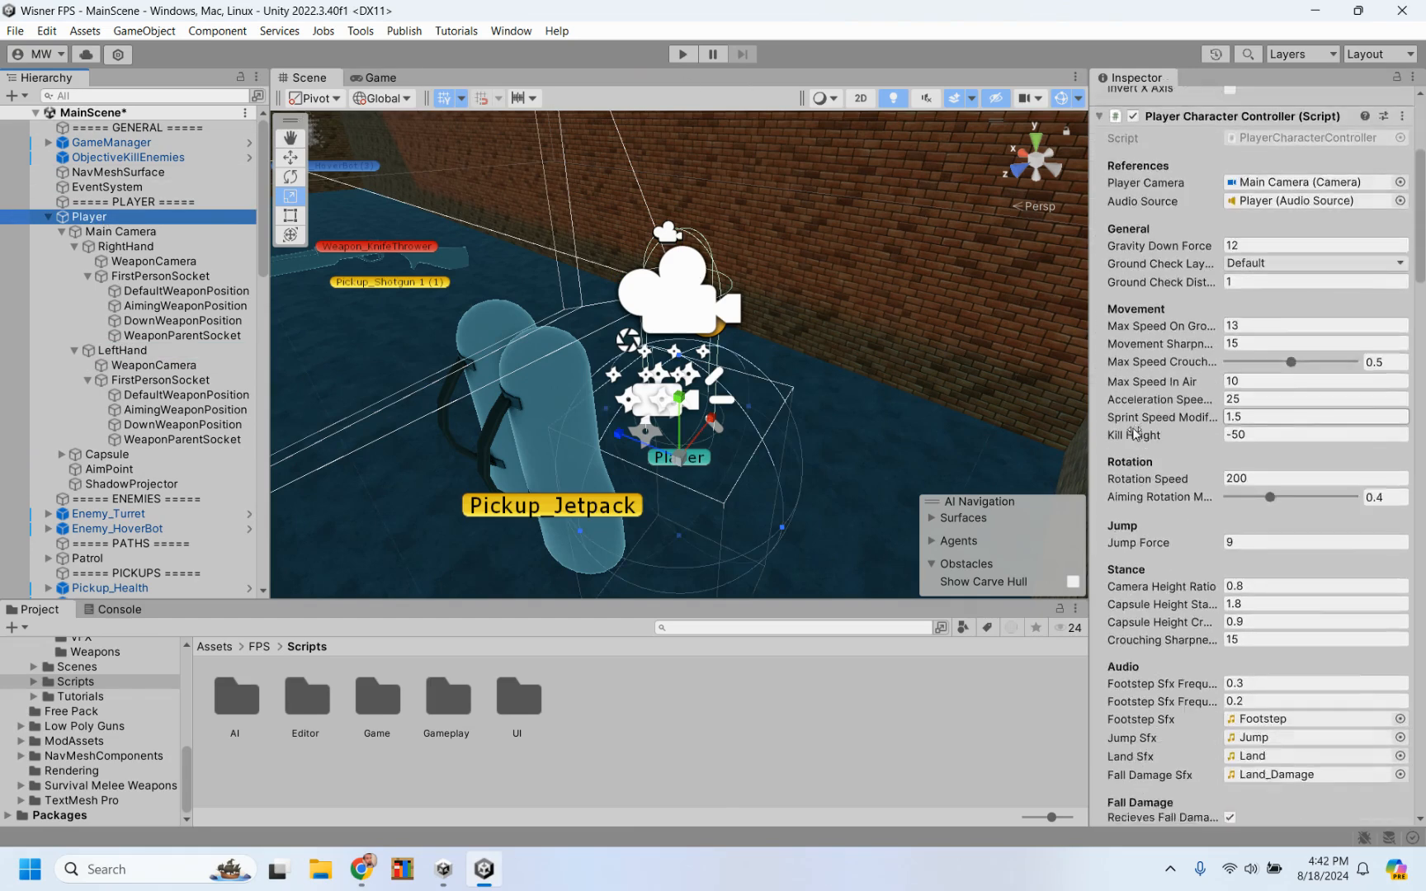
scroll(1134, 434, "up", 10)
scroll(1134, 435, "down", 5)
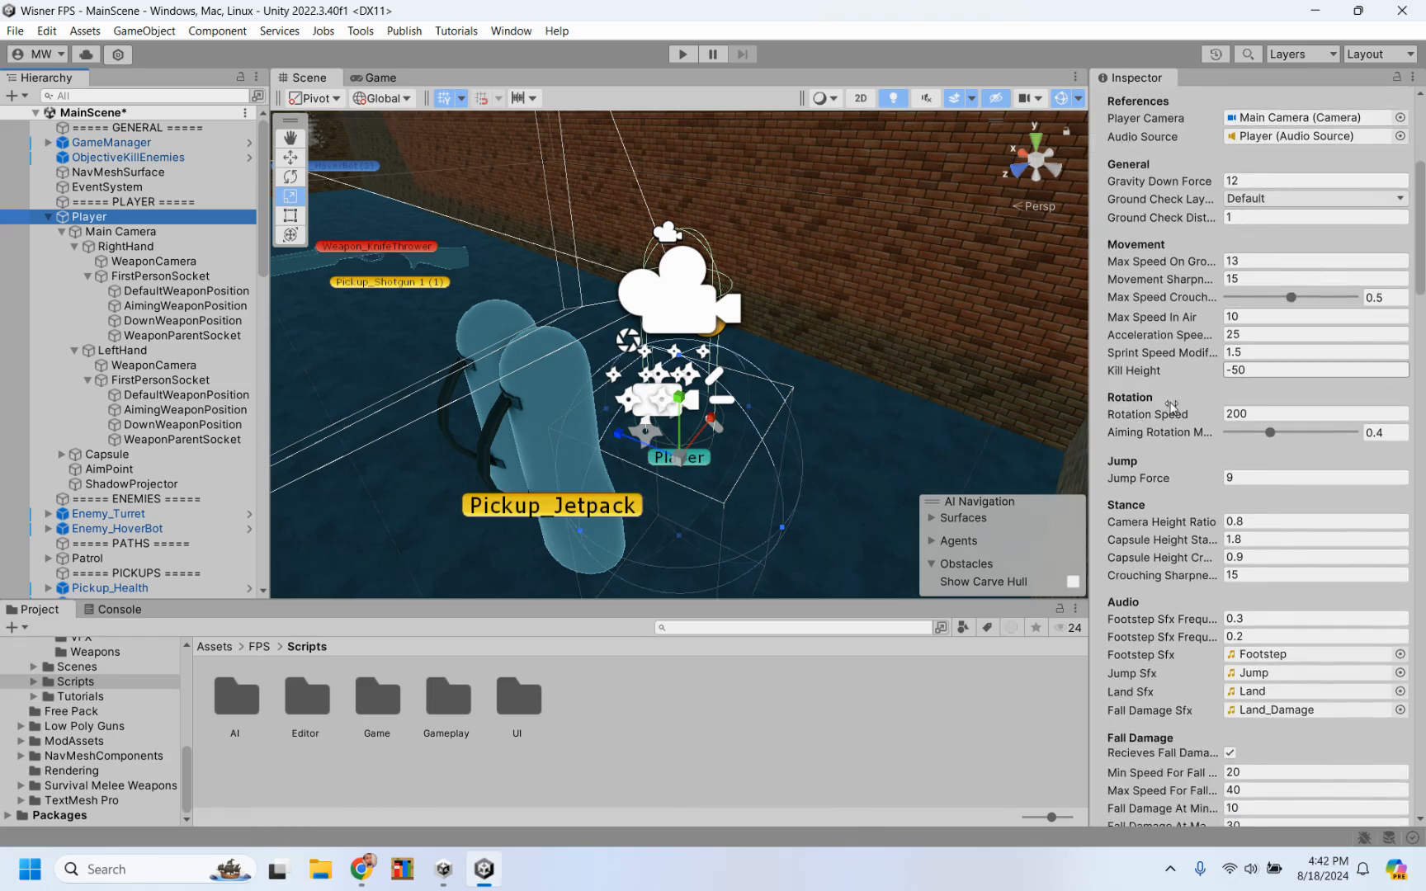
scroll(1203, 483, "down", 2)
scroll(1203, 487, "down", 3)
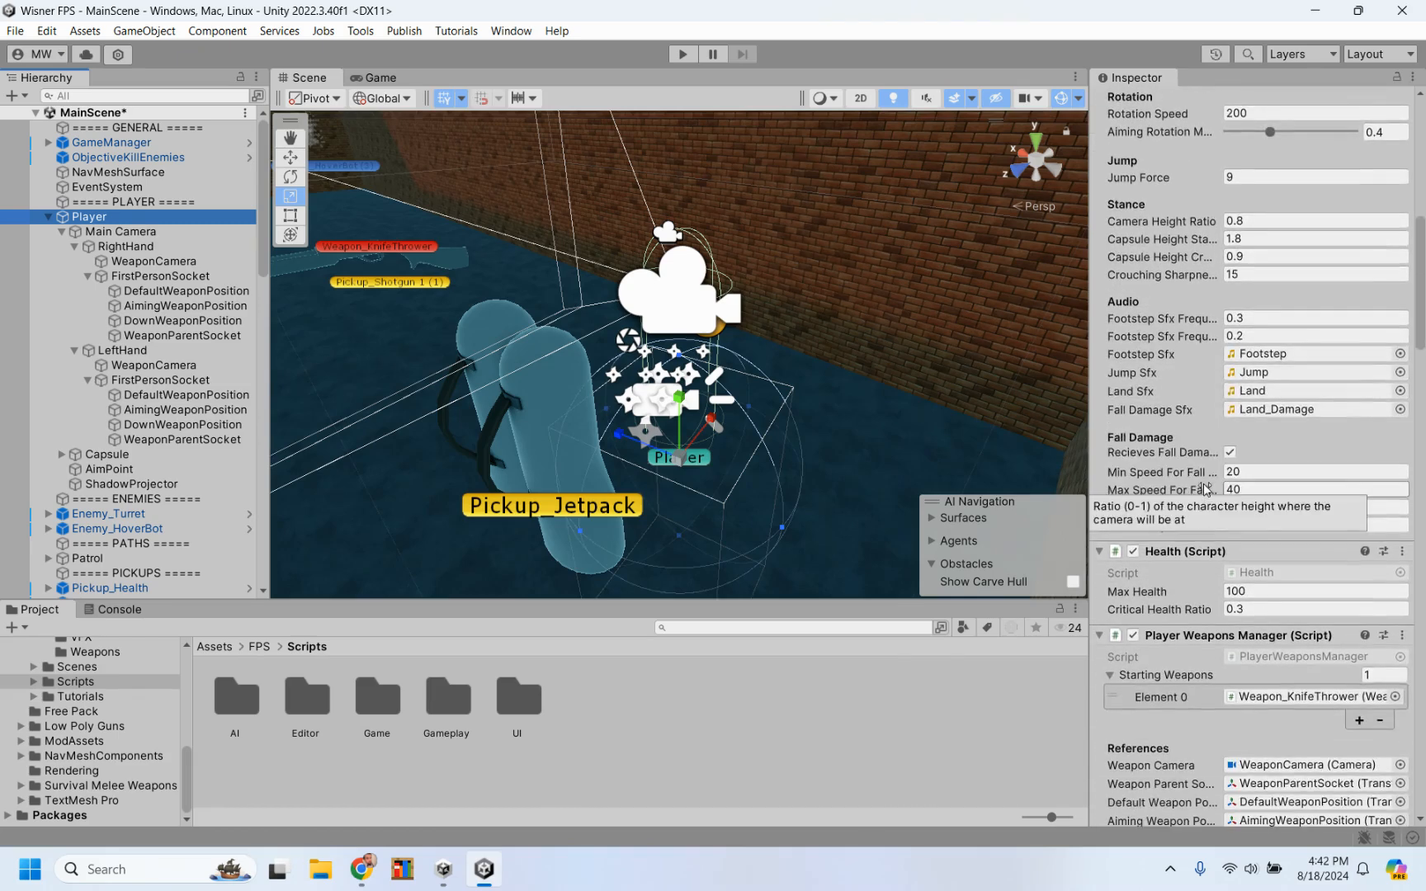
scroll(1200, 429, "down", 6)
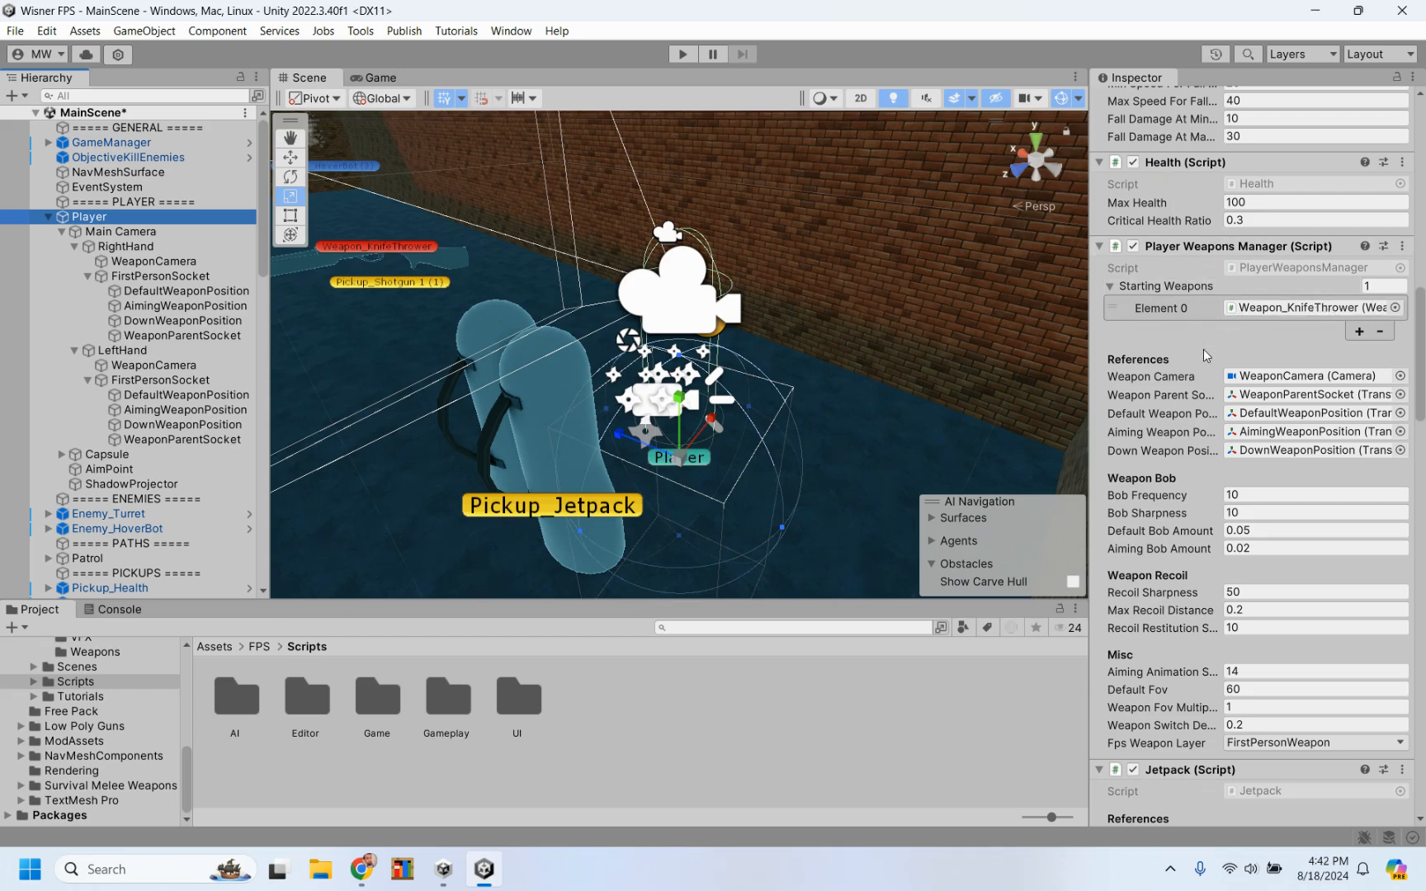
scroll(1157, 399, "down", 10)
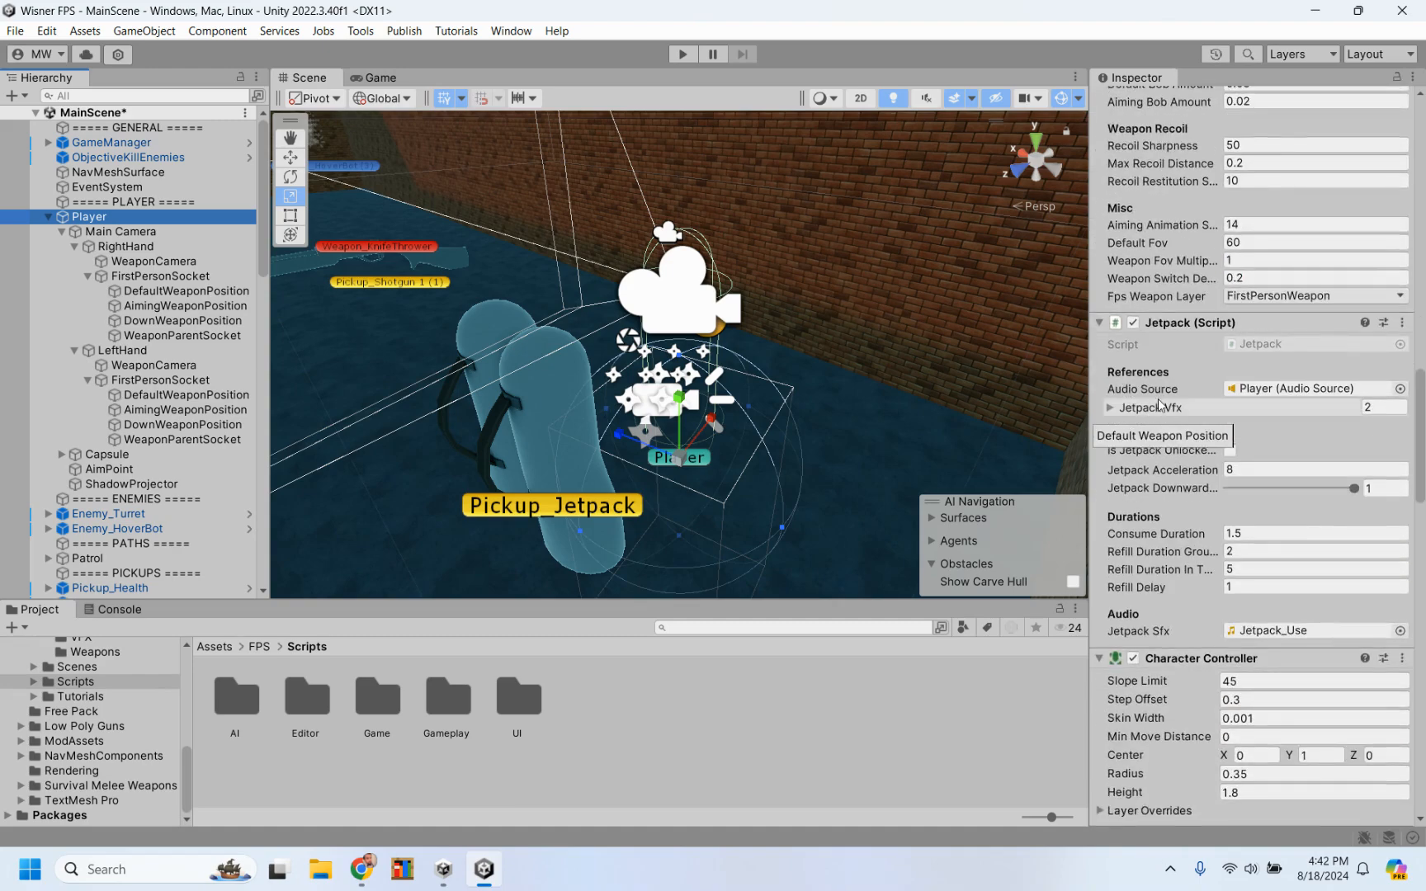
scroll(1157, 403, "up", 10)
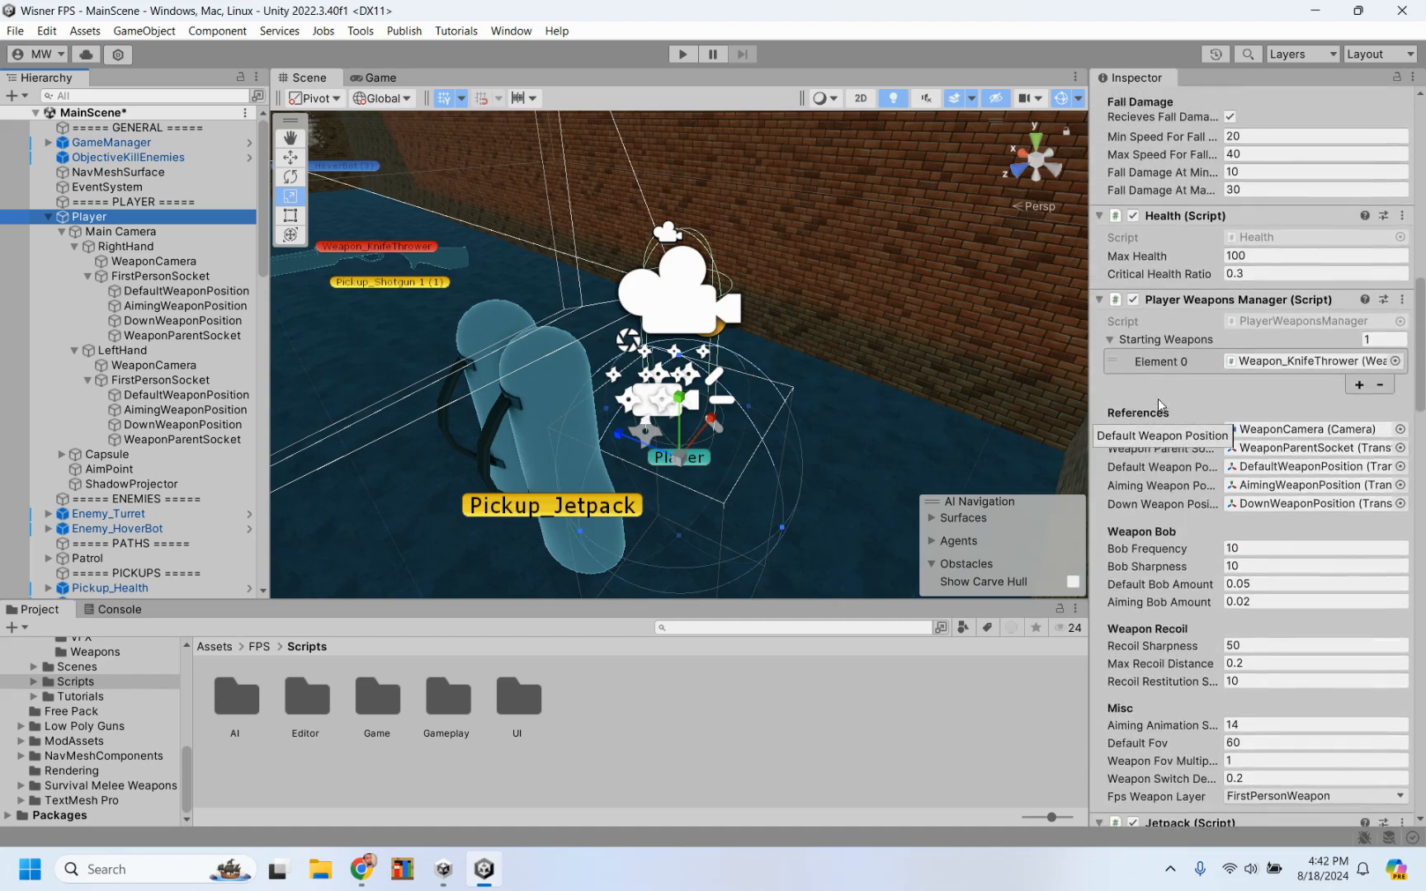
scroll(1157, 398, "up", 1)
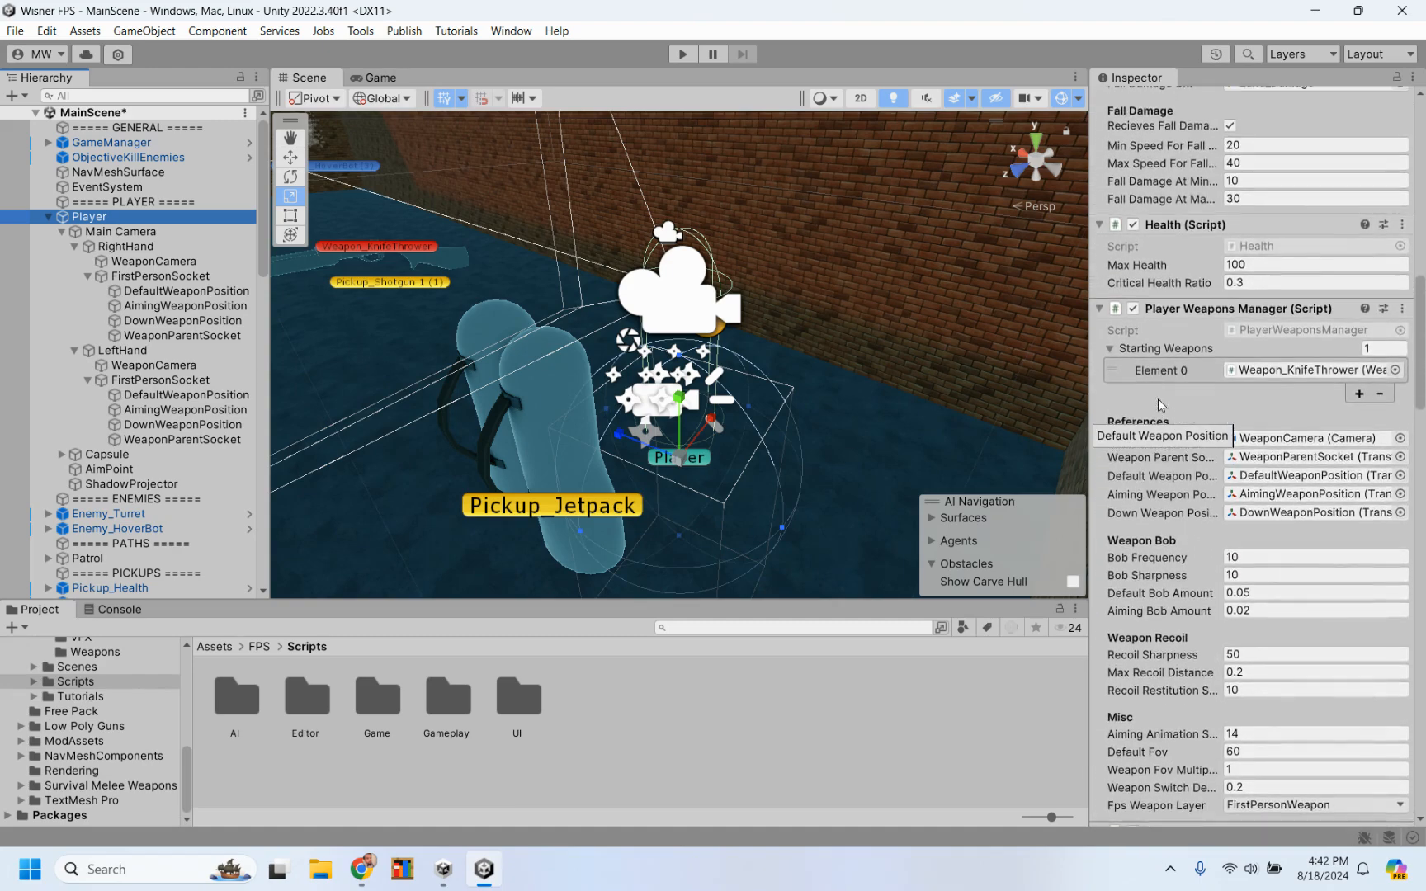
Copy the Player's Player Weapons Manager component and paste it as a new component on the same object
left_click(1207, 307)
left_click(1207, 310)
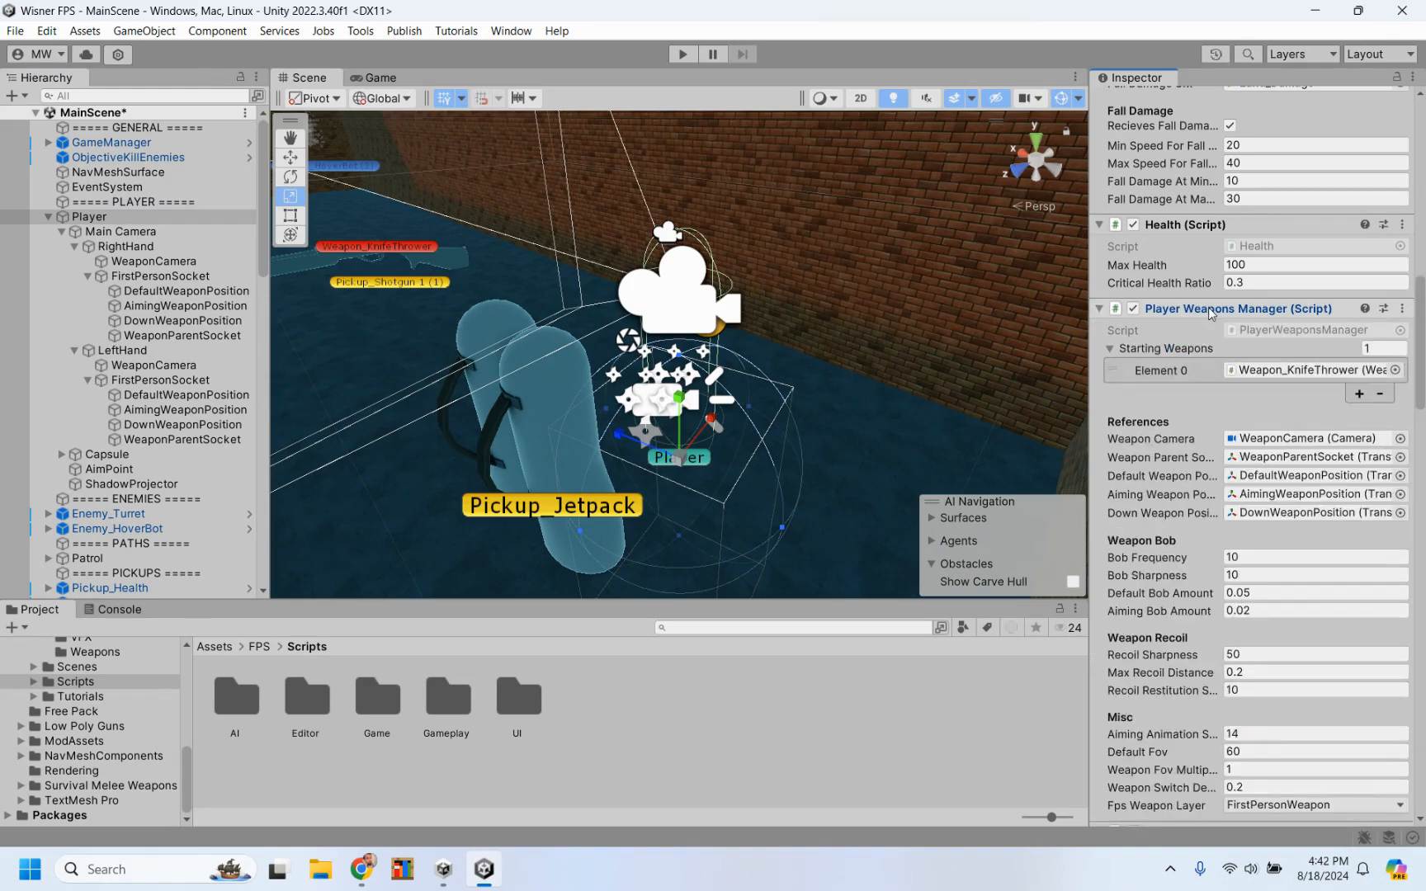
left_click(1400, 310)
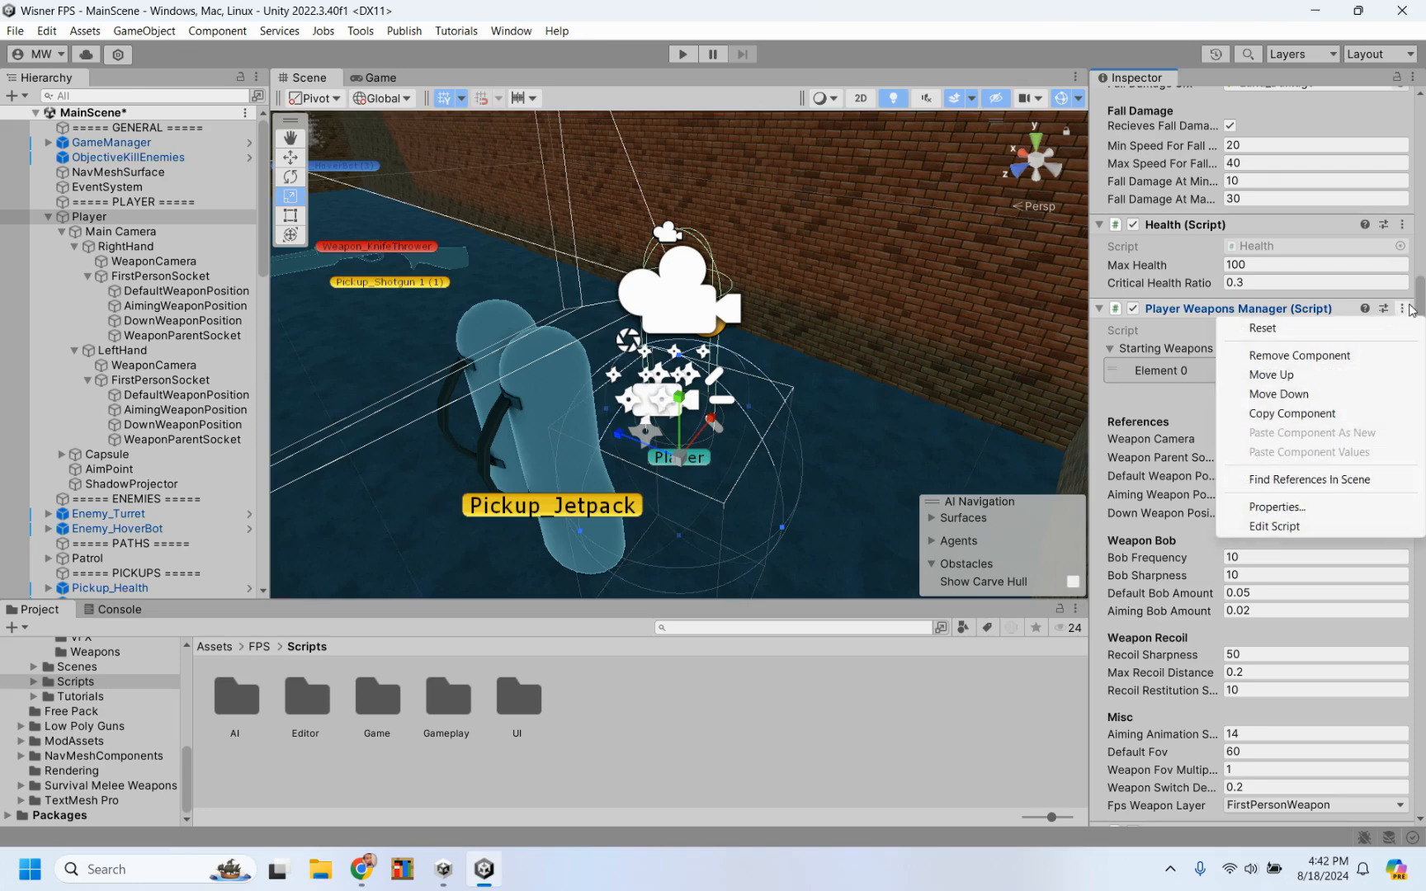
left_click(1296, 415)
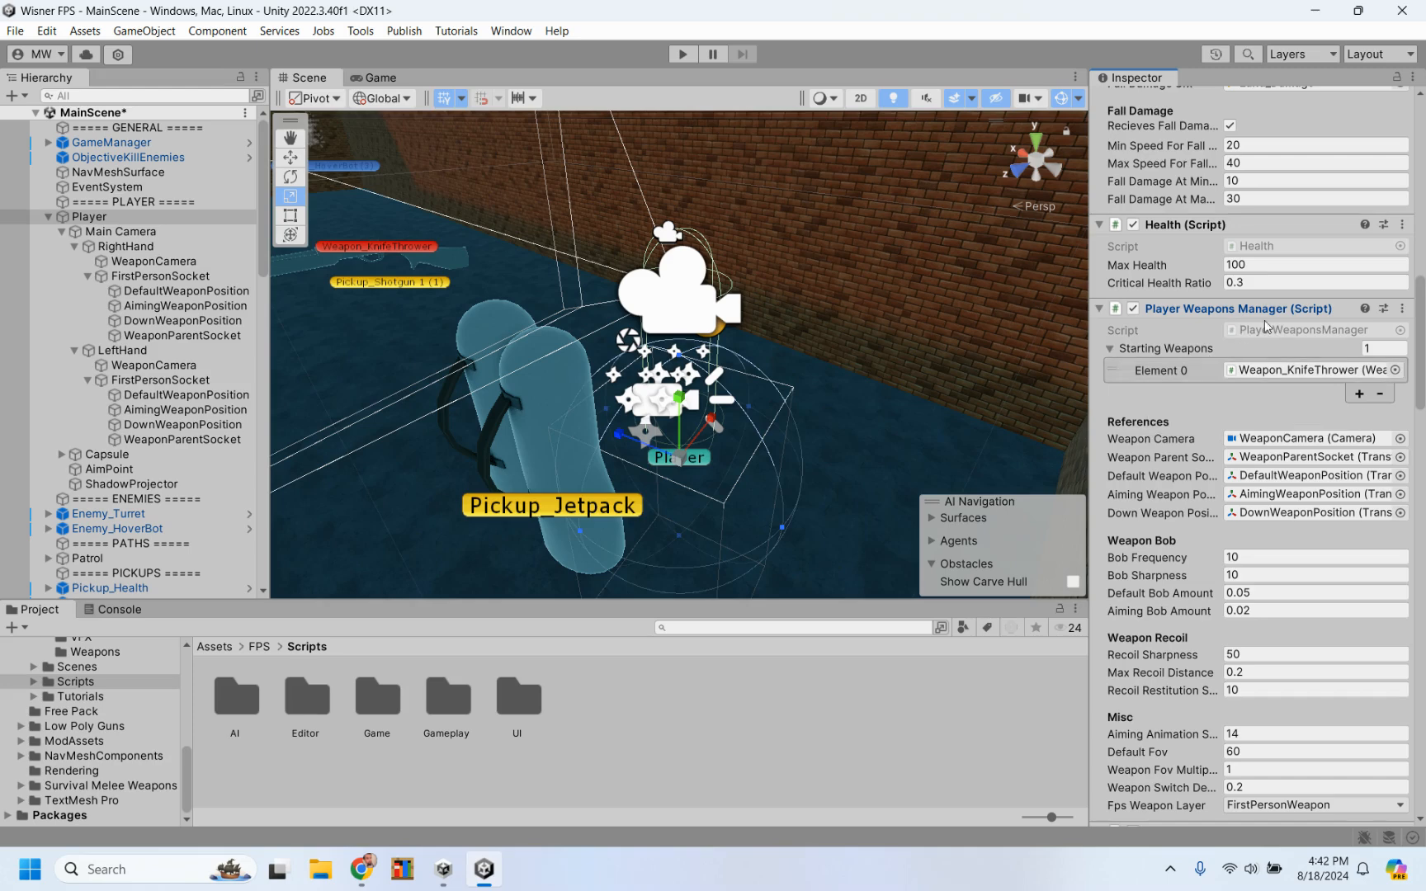
left_click(1403, 308)
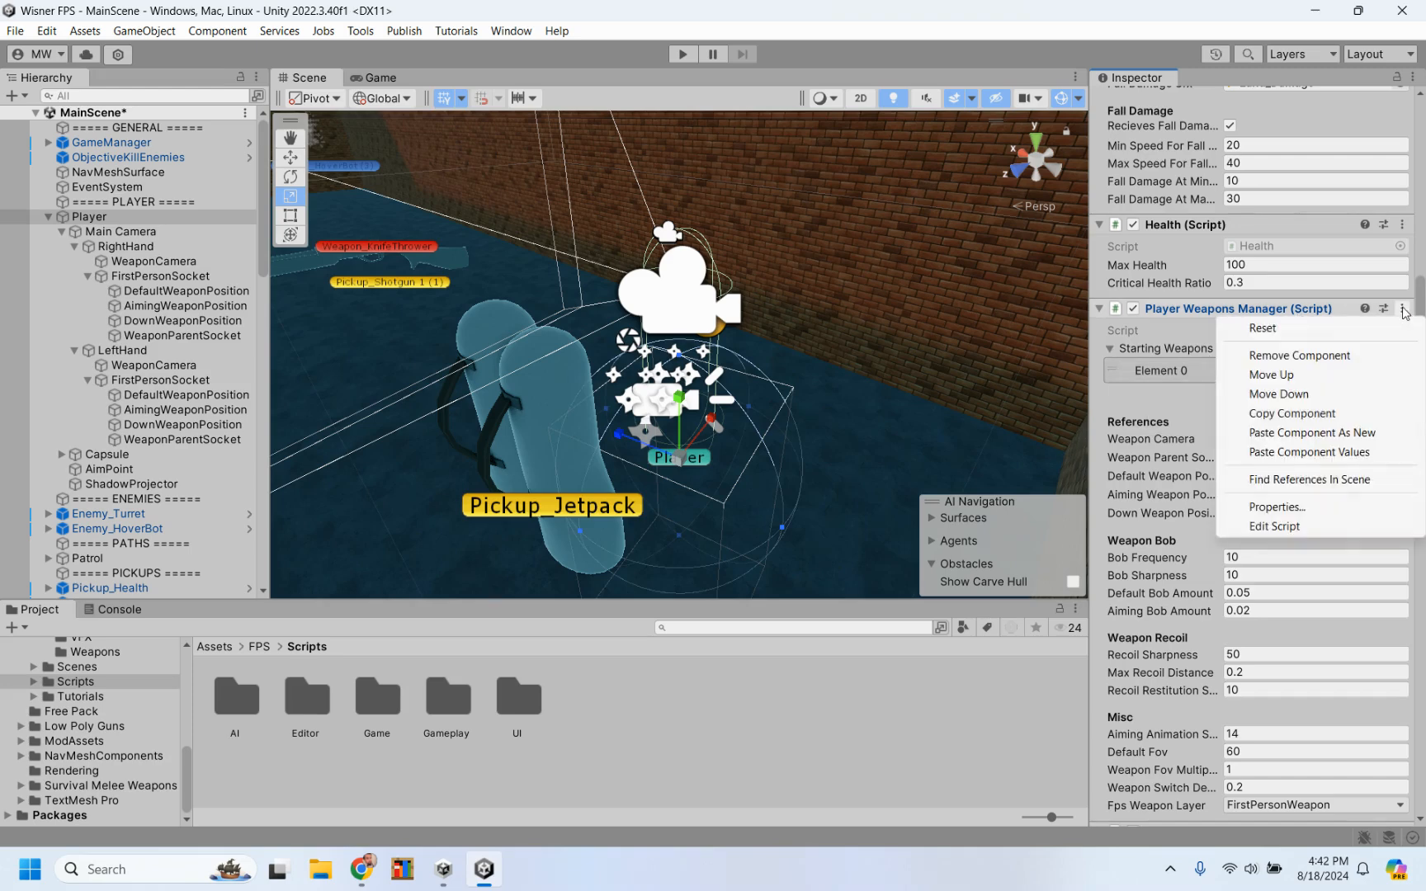
left_click(1387, 438)
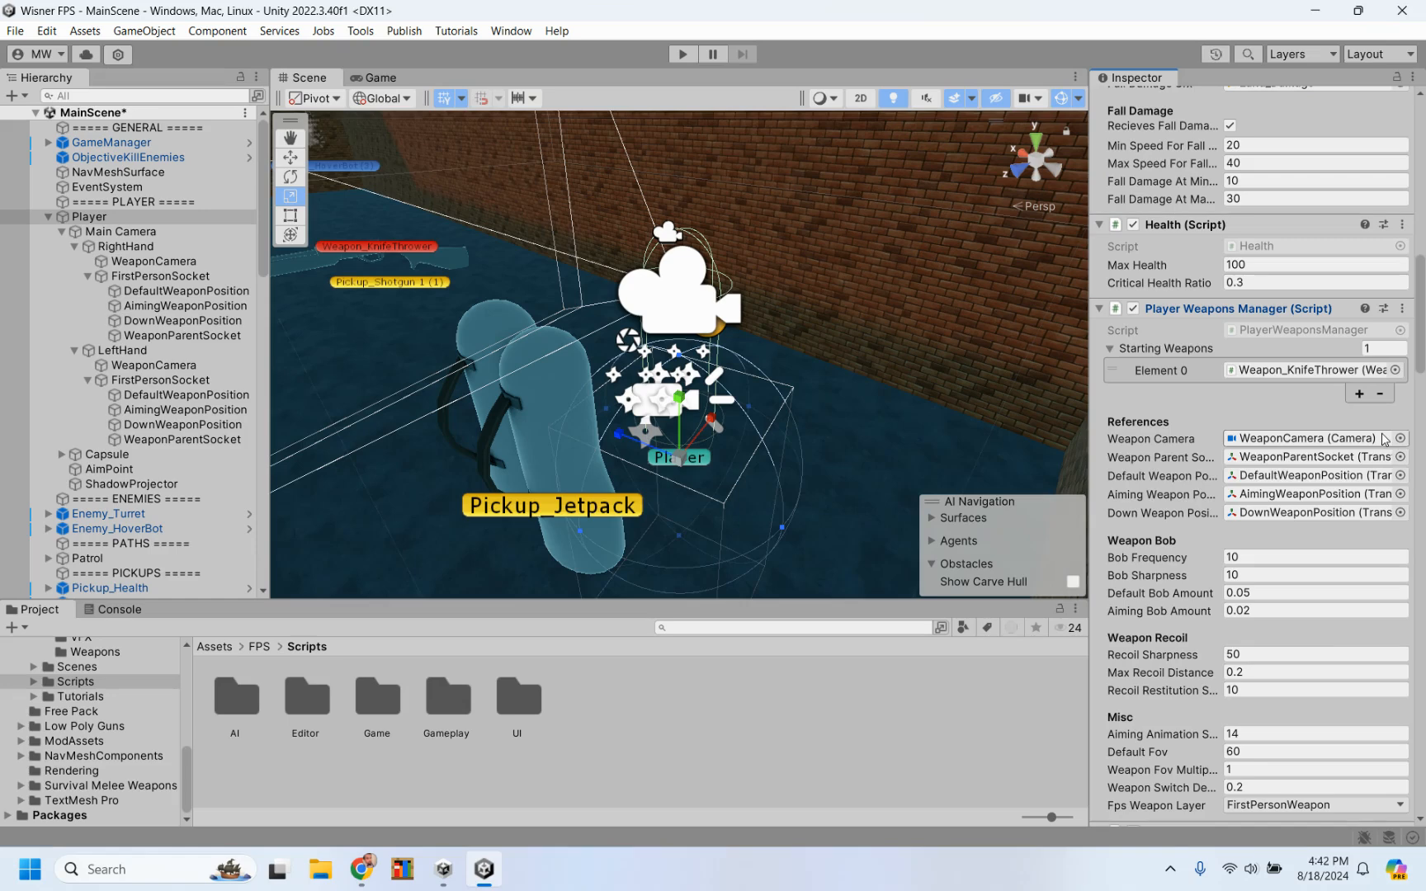
Collapse the original Player Weapons Manager, Jetpack, Character Controller, Actor and both Audio Source components on the Player
left_click(1098, 309)
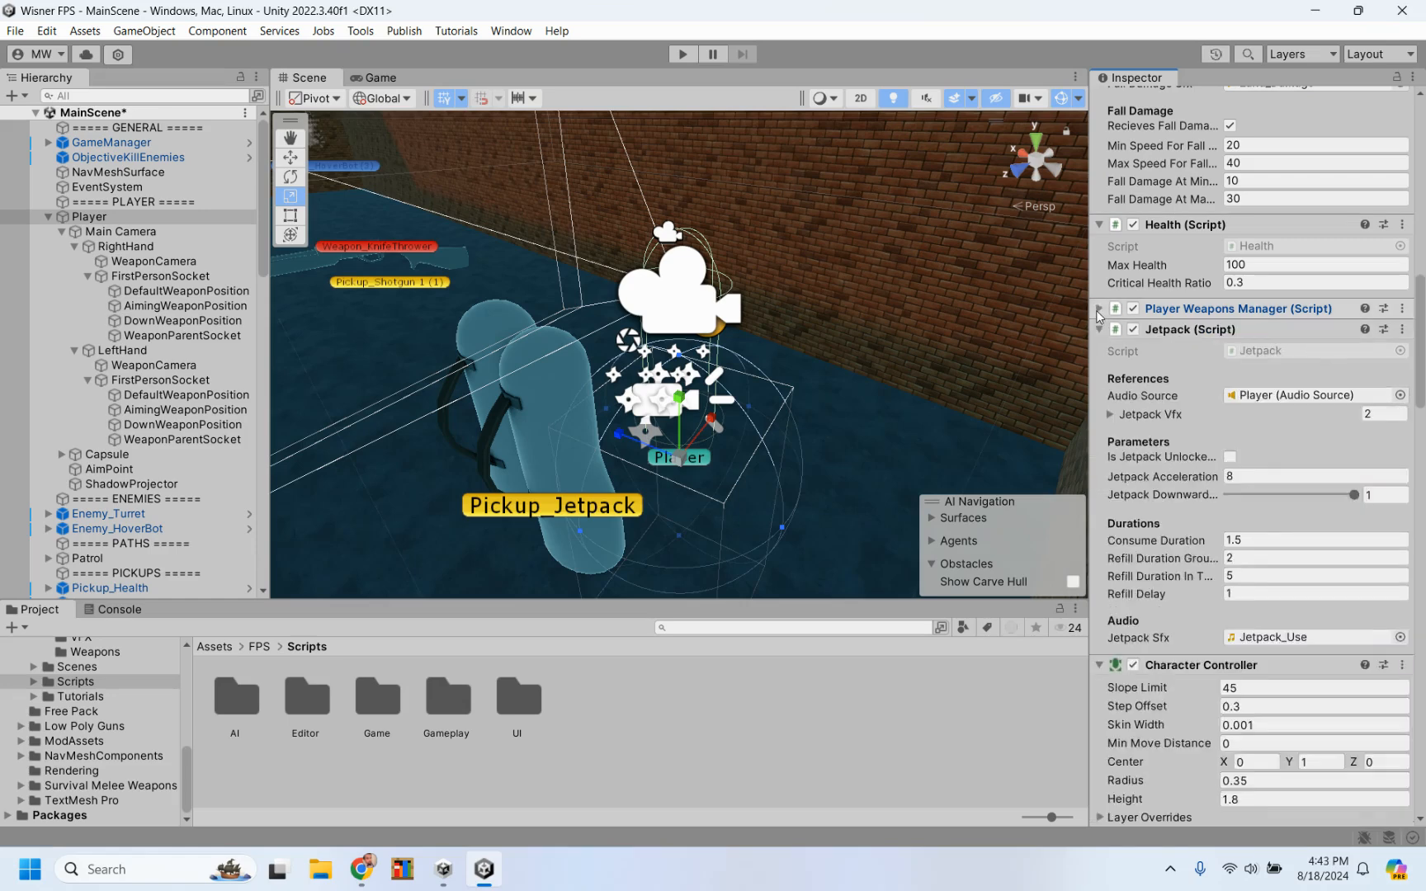
left_click(1099, 329)
left_click(1099, 351)
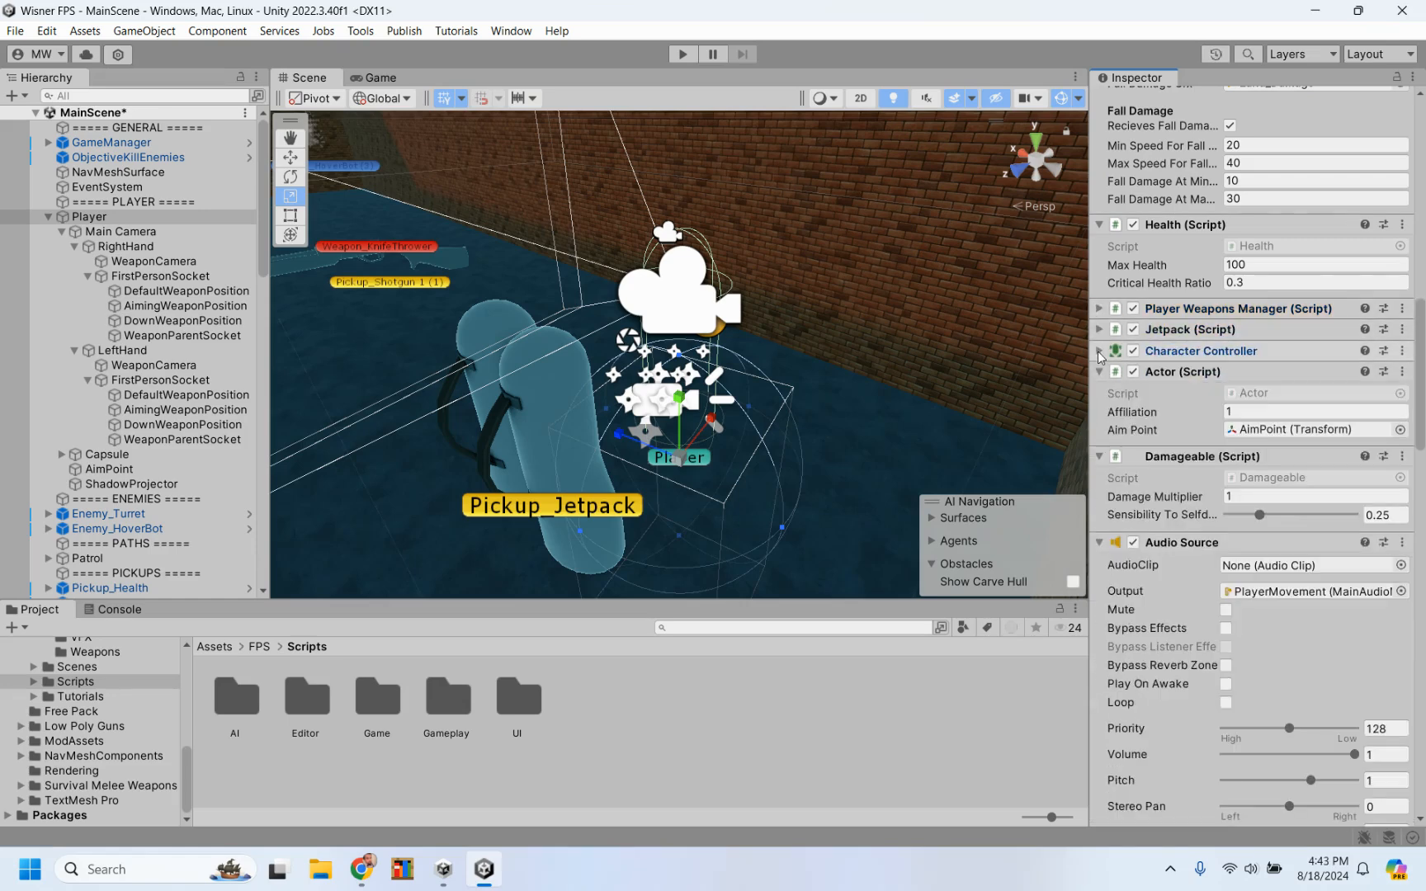
left_click(1099, 371)
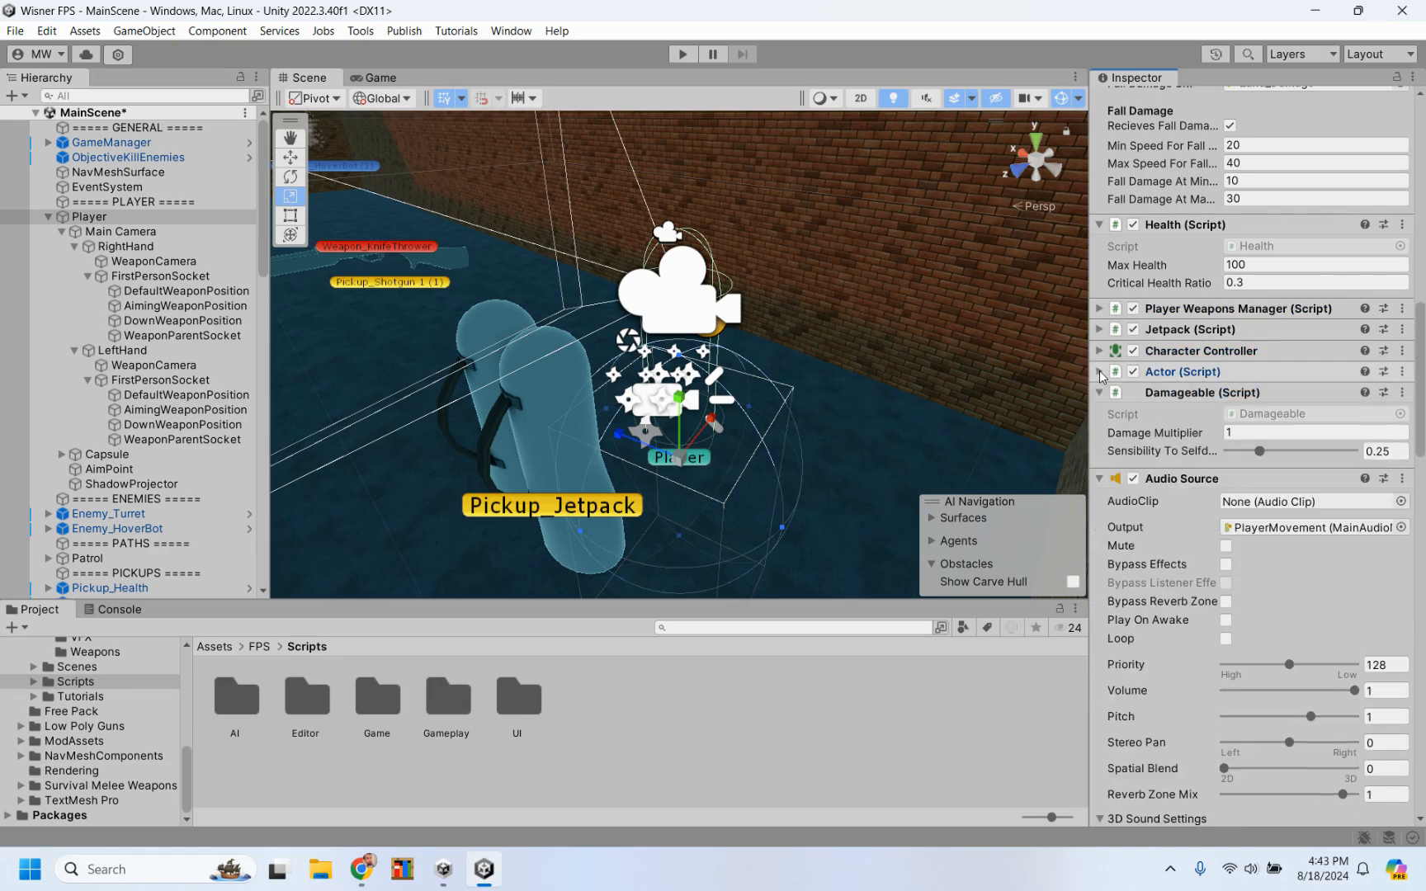
left_click(1099, 478)
left_click(1099, 500)
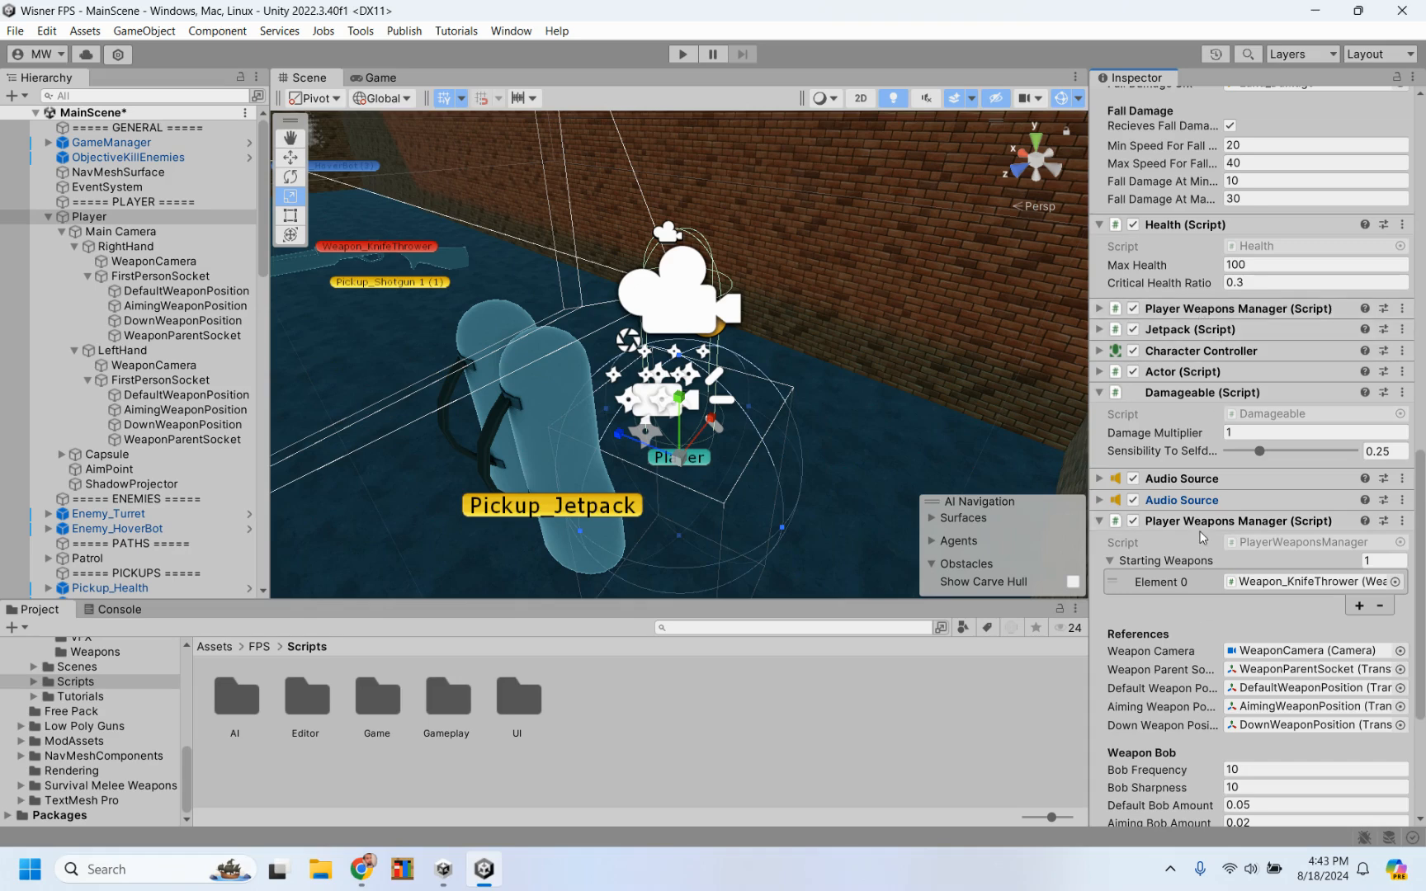
Move the pasted Player Weapons Manager component up to sit directly below the Jetpack component
scroll(1200, 537, "down", 4)
scroll(1200, 537, "up", 4)
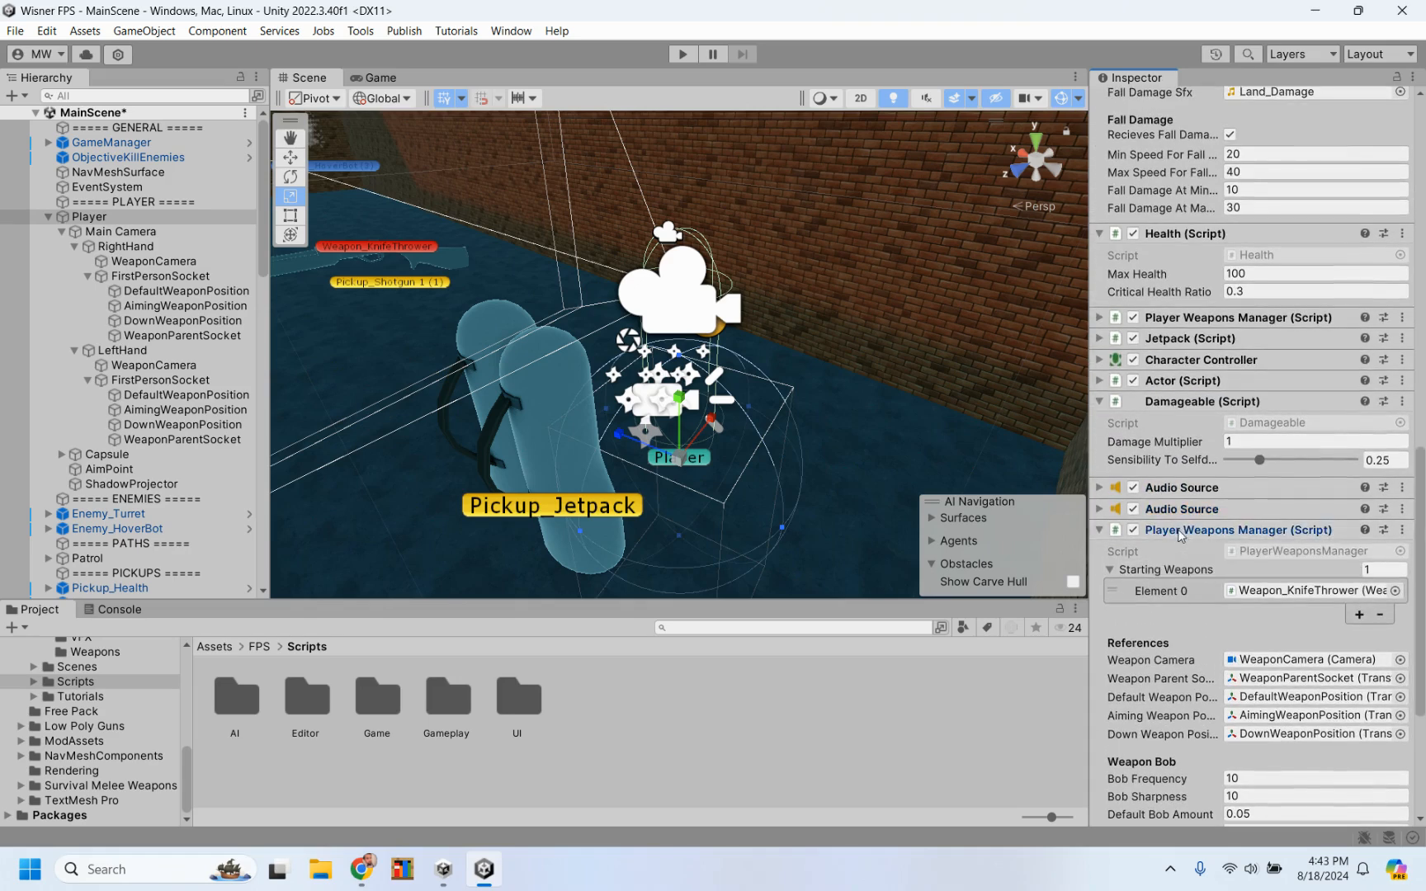
left_click_drag(1179, 535, 1177, 163)
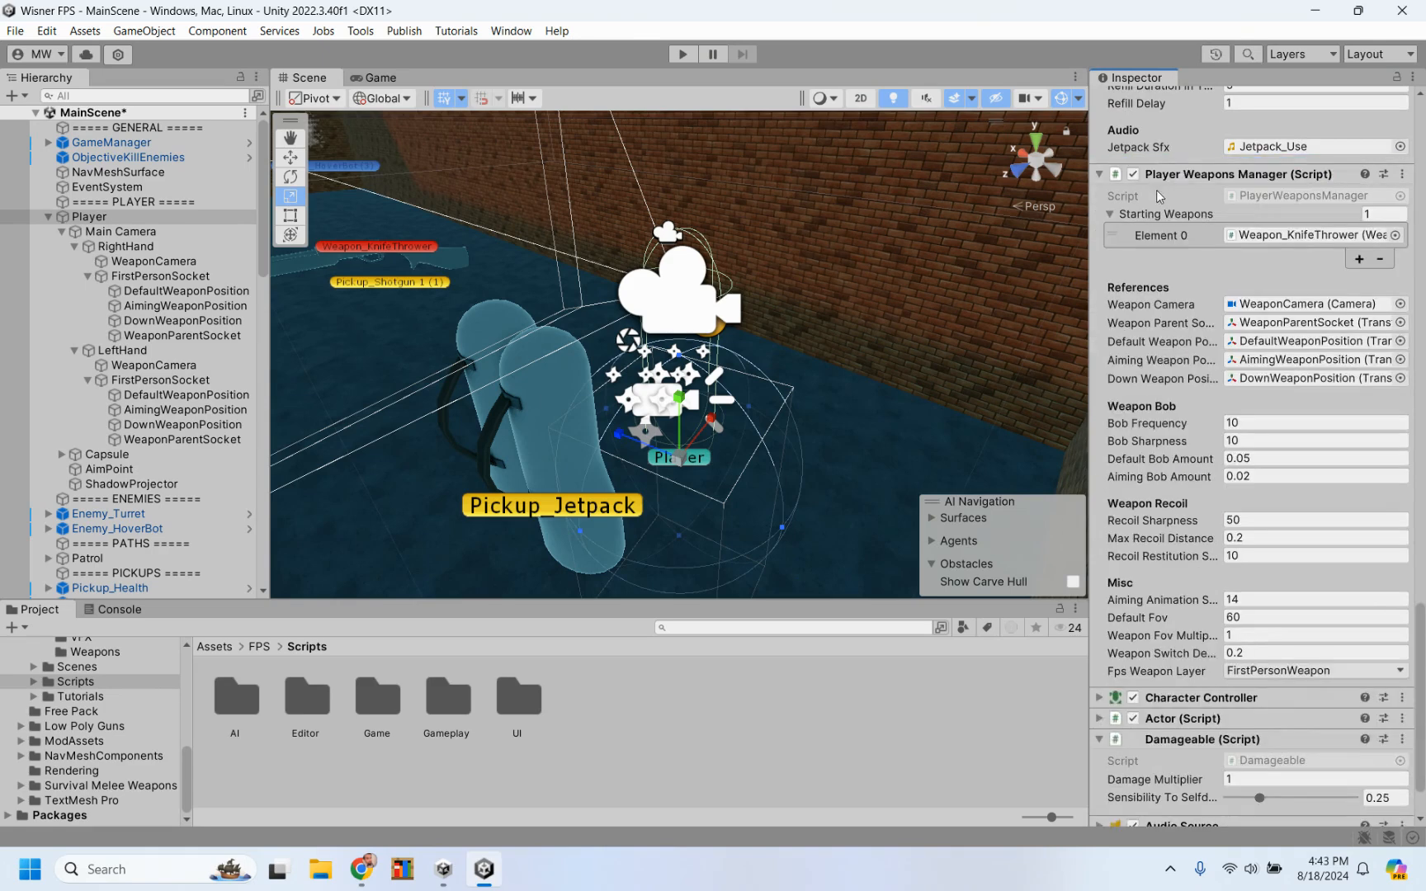
Collapse Jetpack and the weapons manager components, and move Jetpack below the second Player Weapons Manager so both managers are adjacent
scroll(1181, 373, "up", 5)
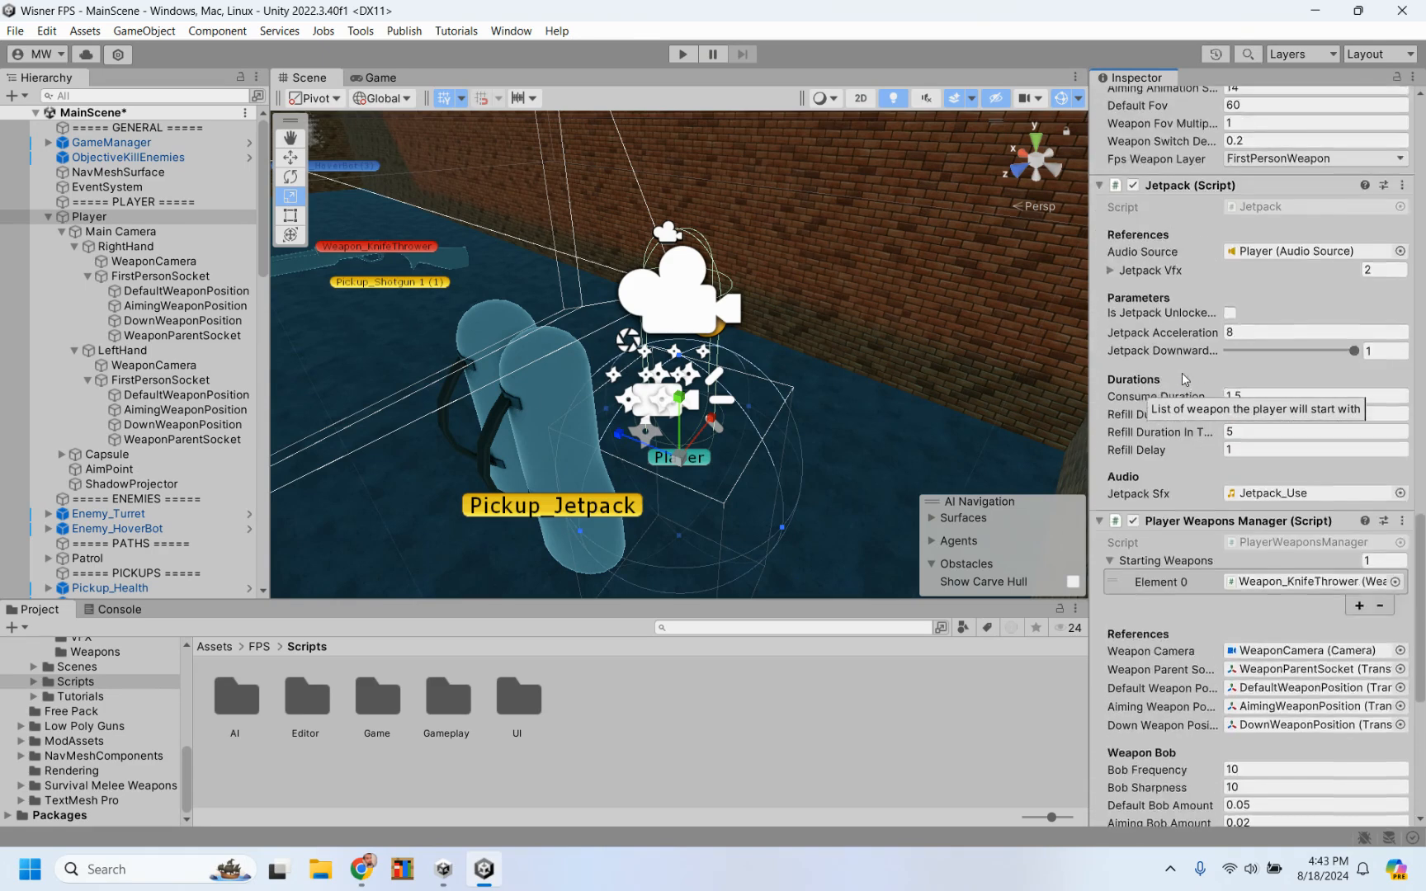
scroll(1182, 373, "up", 5)
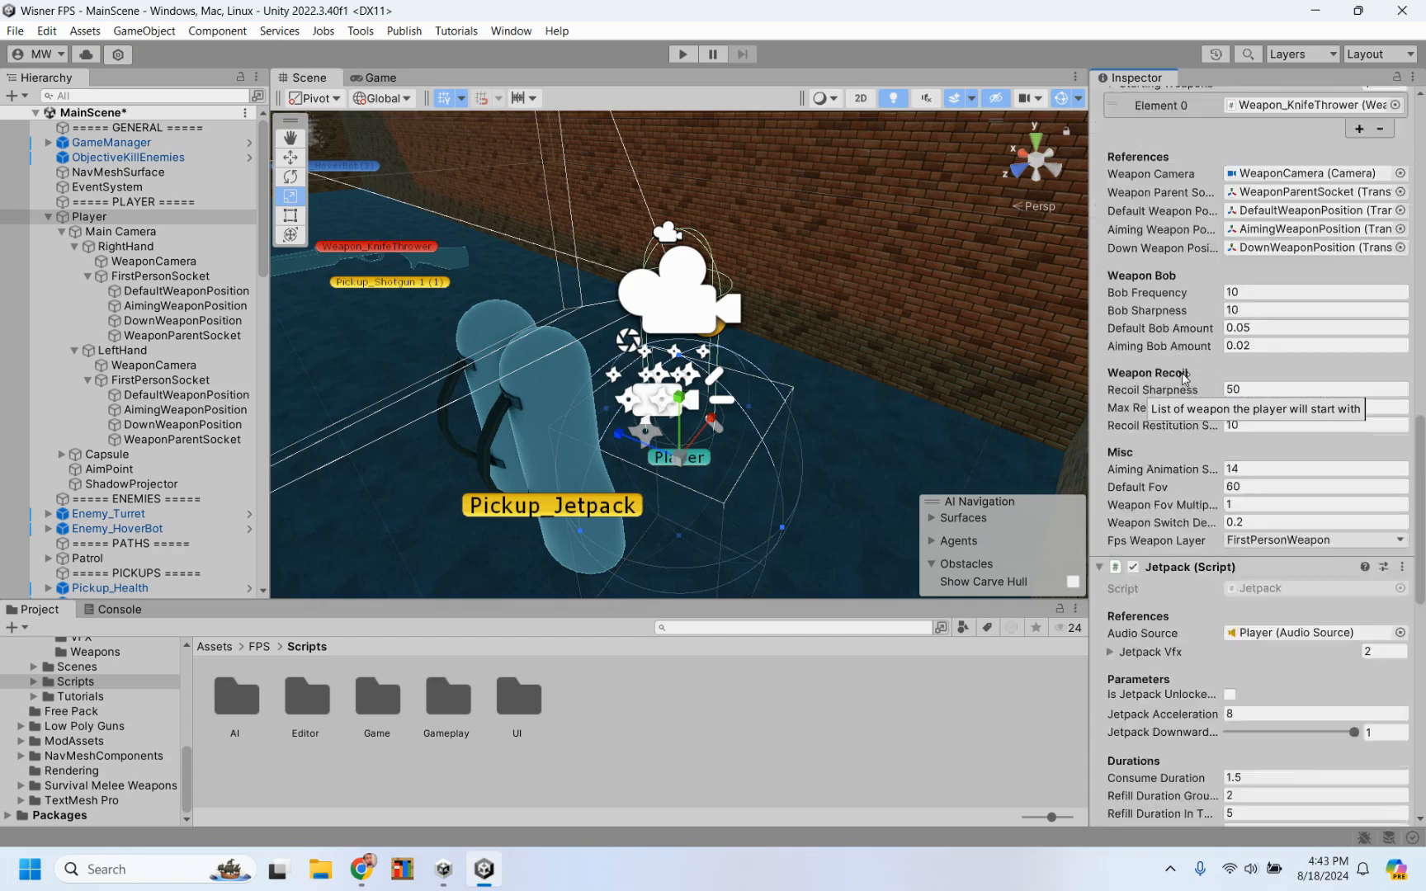
scroll(1181, 373, "down", 4)
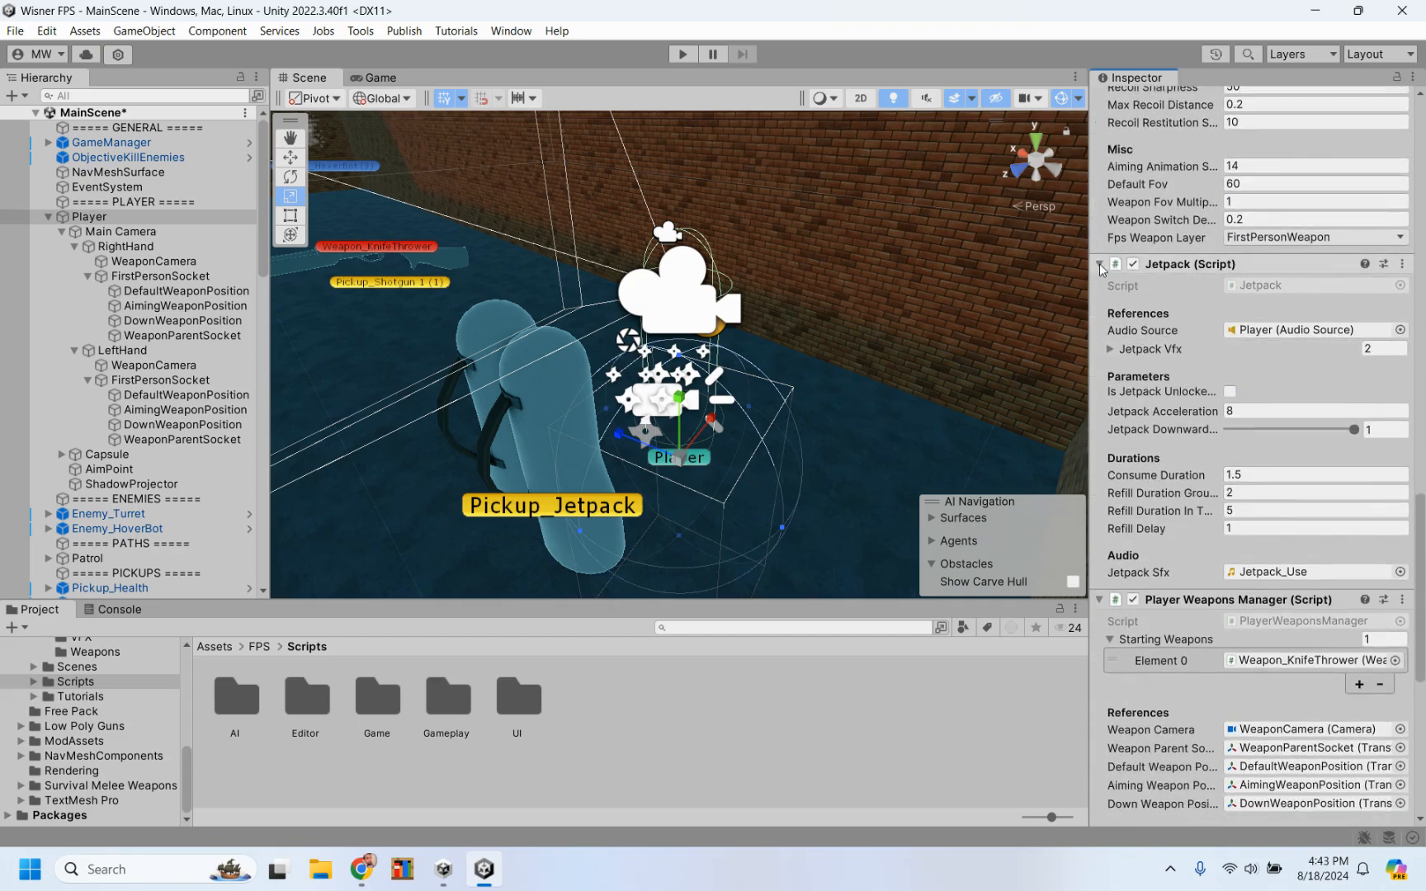
left_click(1099, 267)
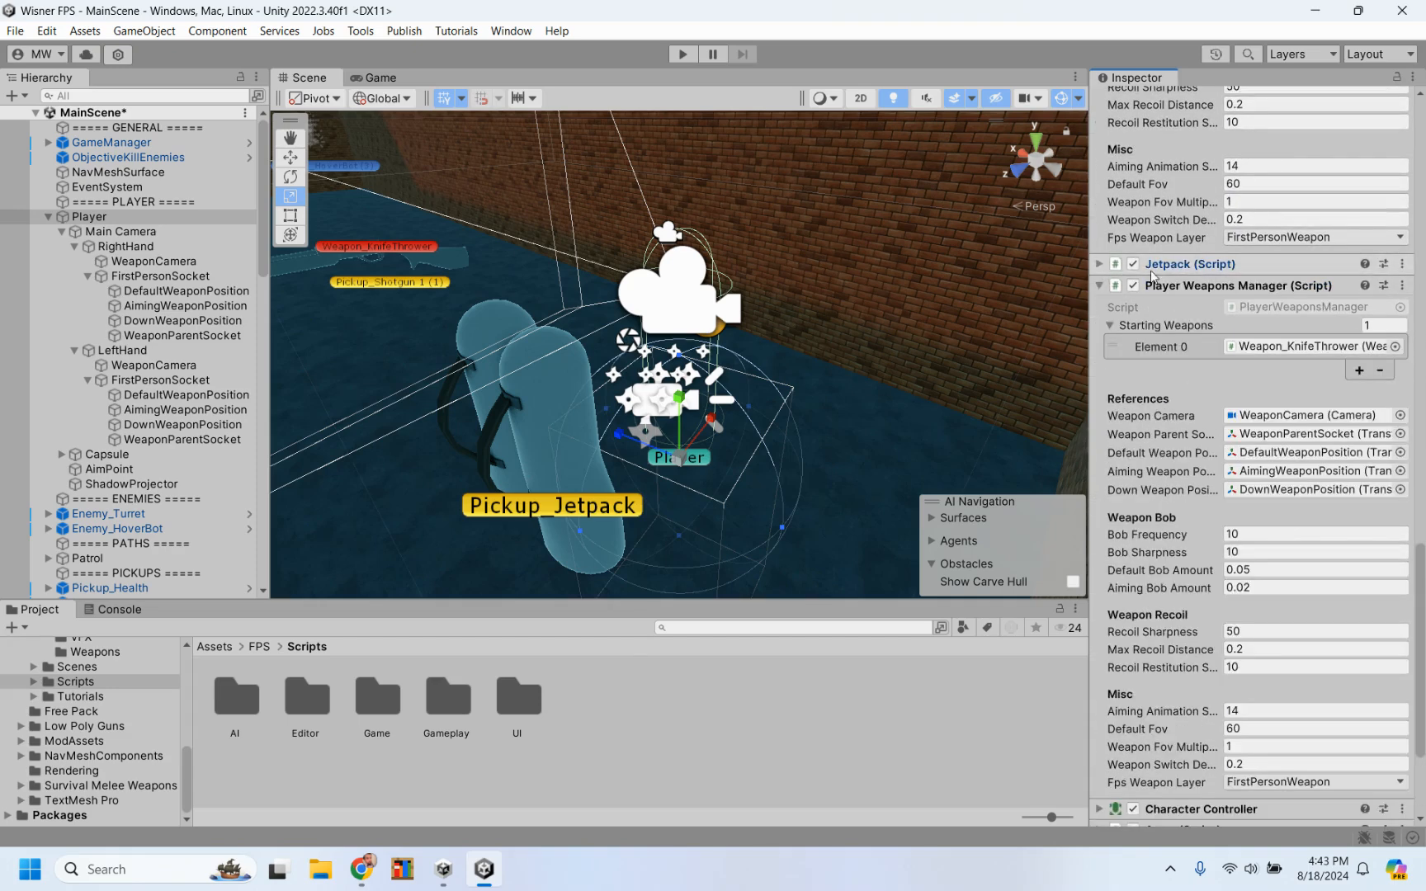
left_click(1098, 284)
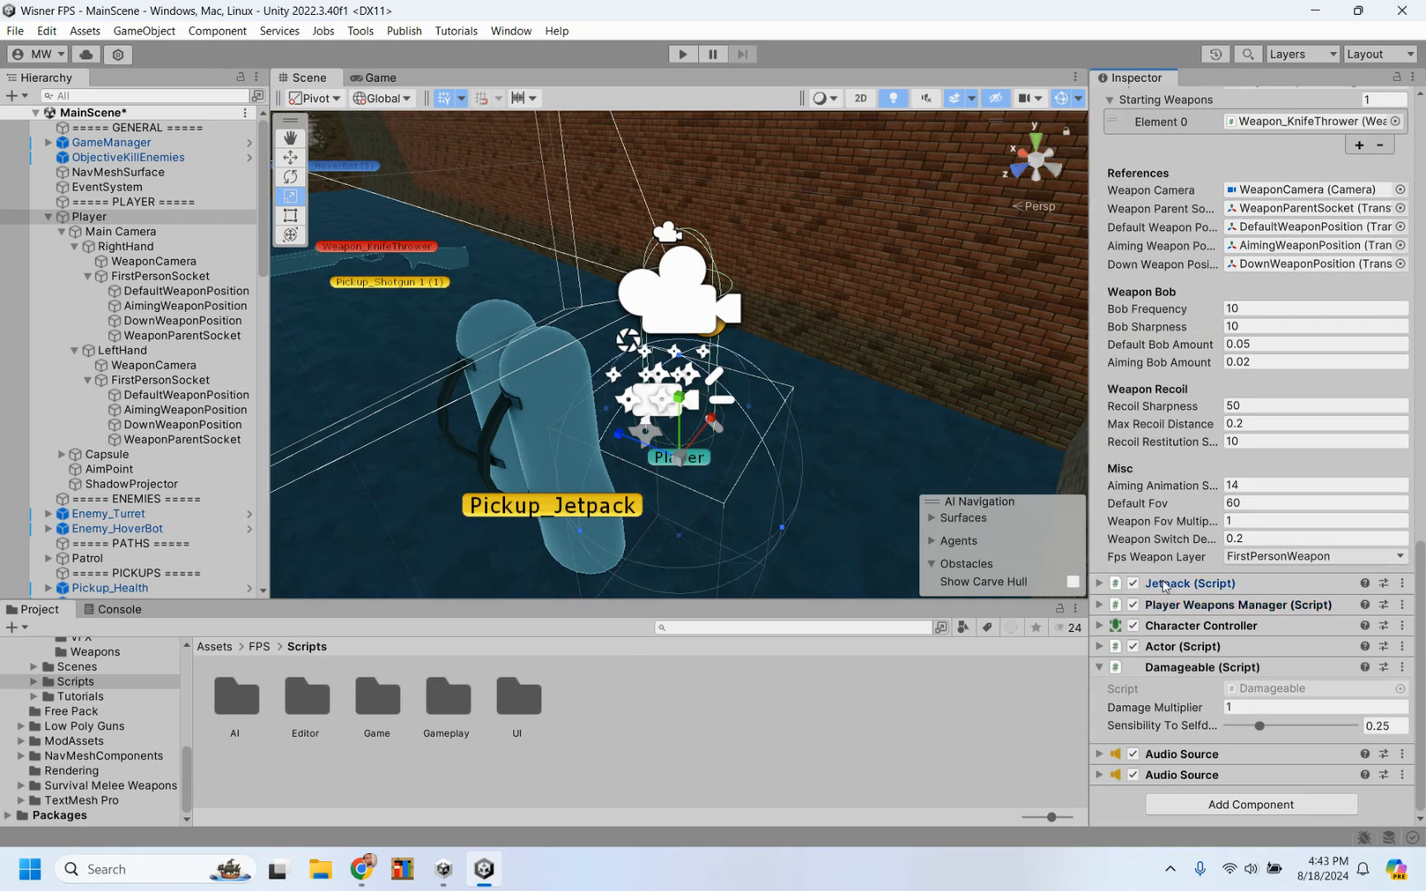
left_click_drag(1163, 584, 1169, 606)
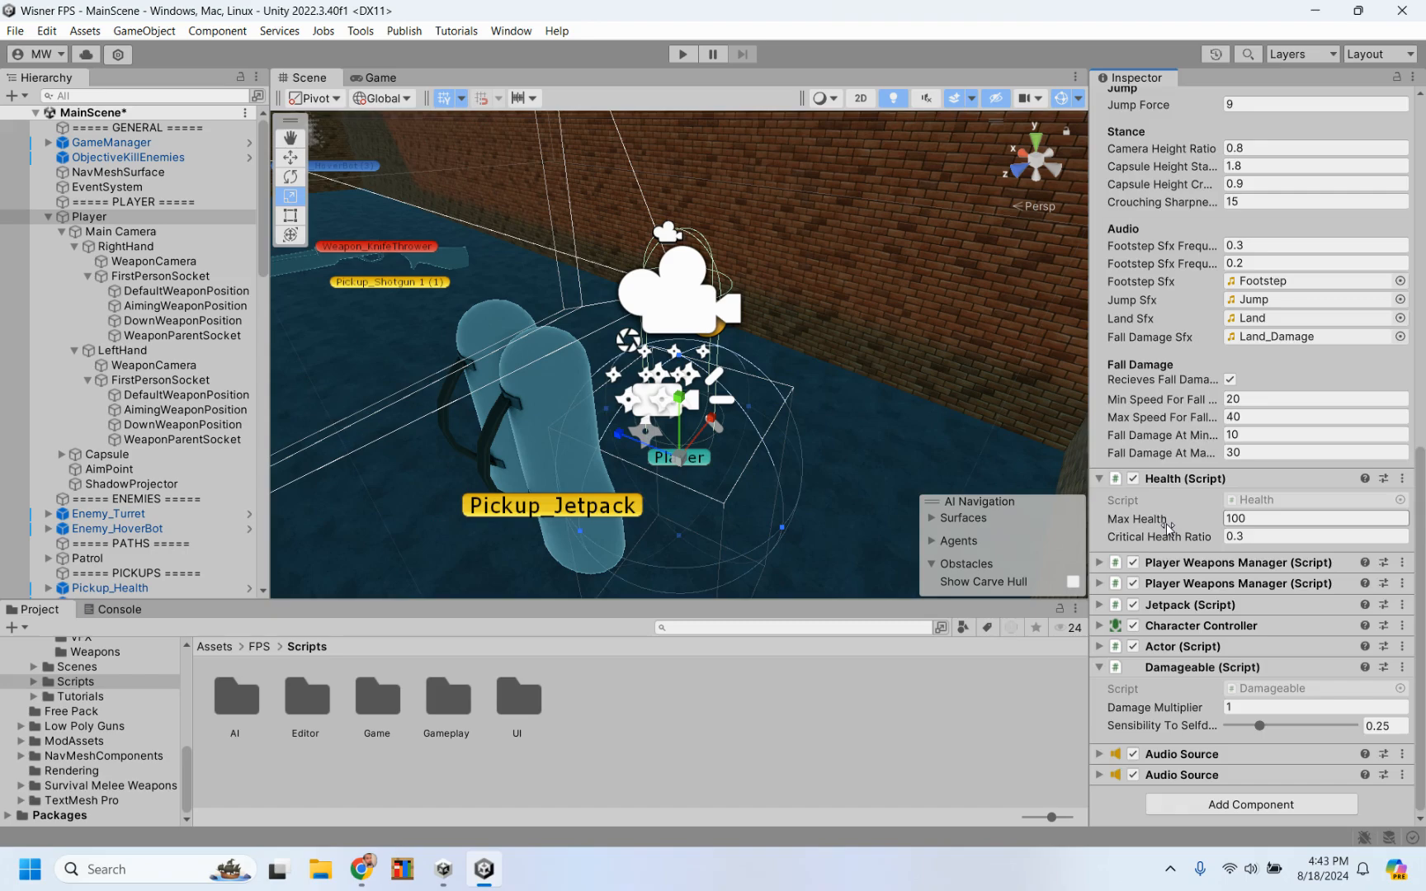
Expand both Player Weapons Manager components and review their starting weapons and socket references
scroll(1165, 533, "up", 10)
scroll(1166, 528, "down", 10)
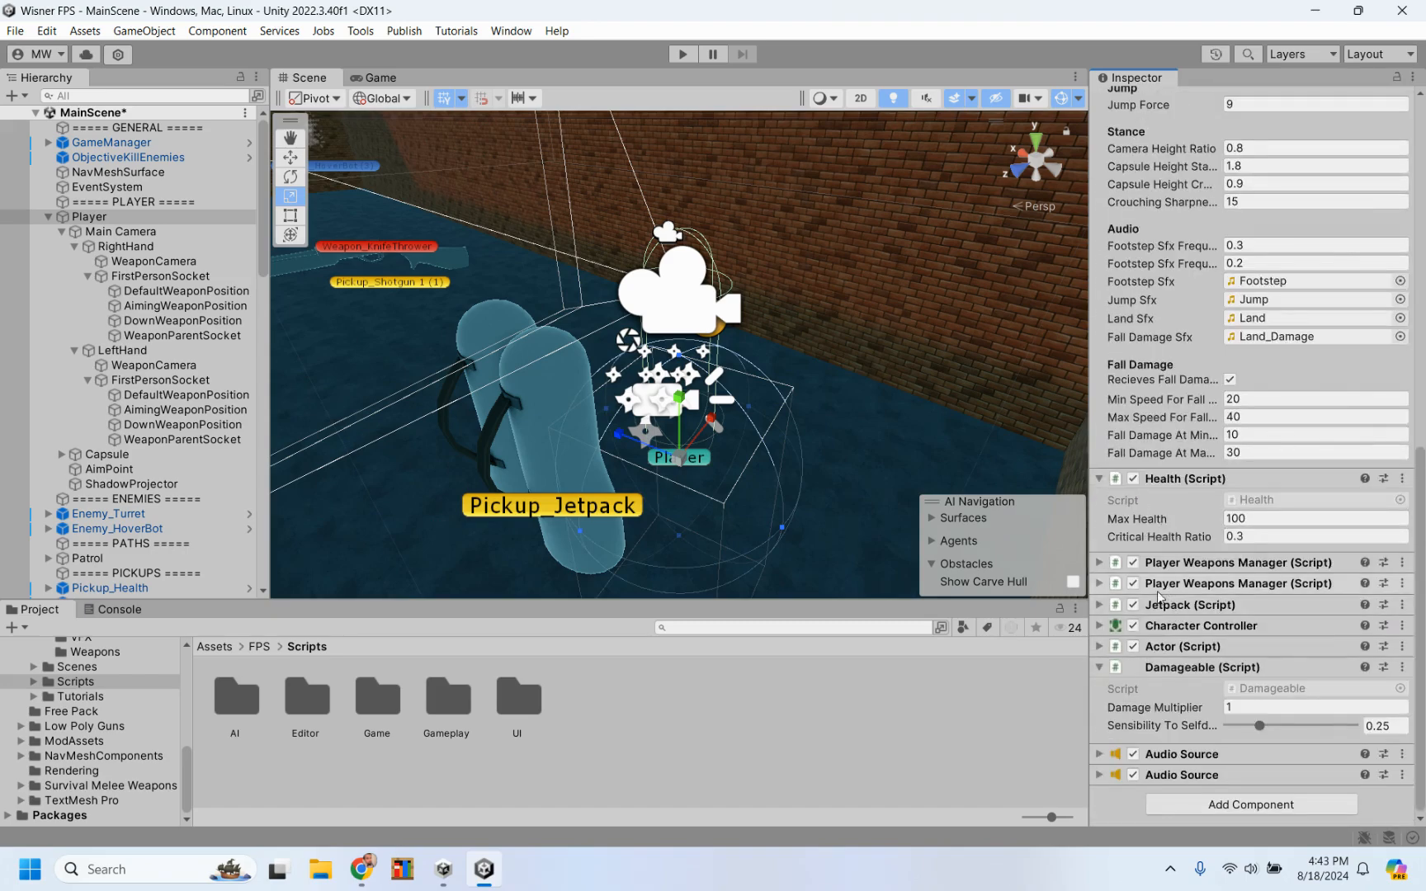
left_click(1098, 583)
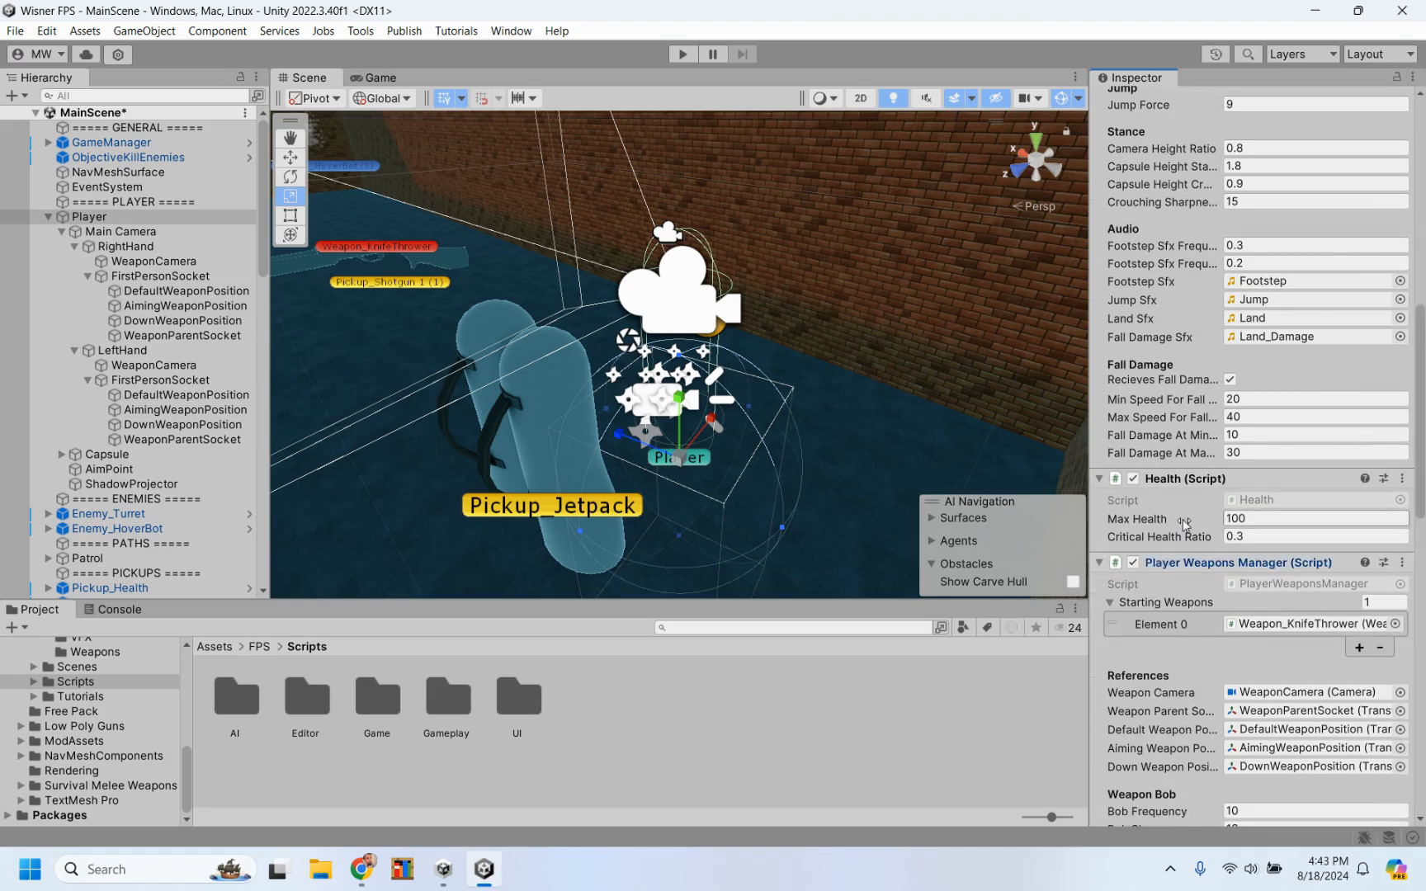
scroll(1182, 519, "down", 2)
scroll(1182, 519, "down", 2)
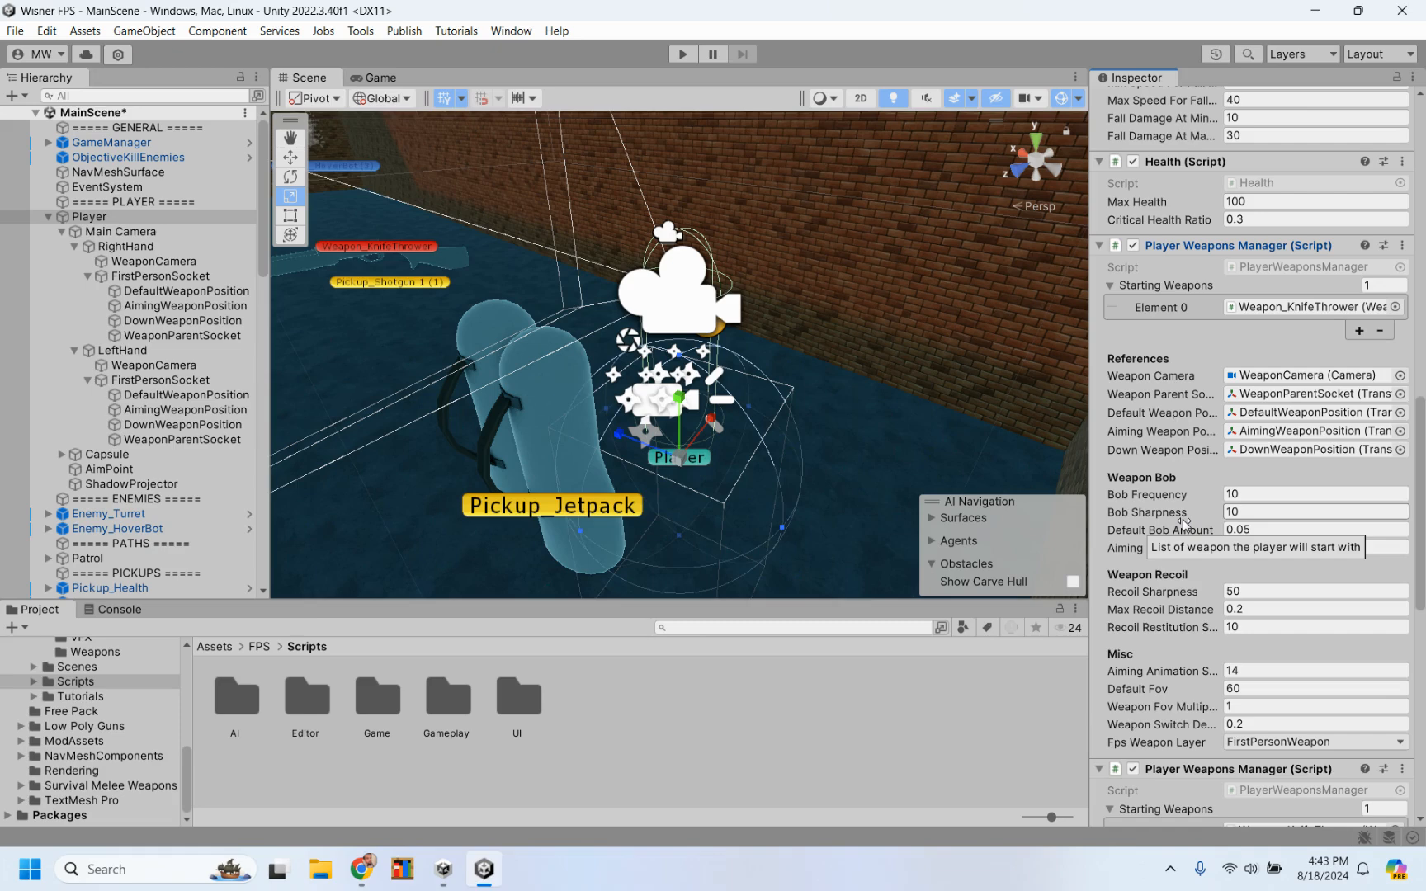
left_click(1182, 519)
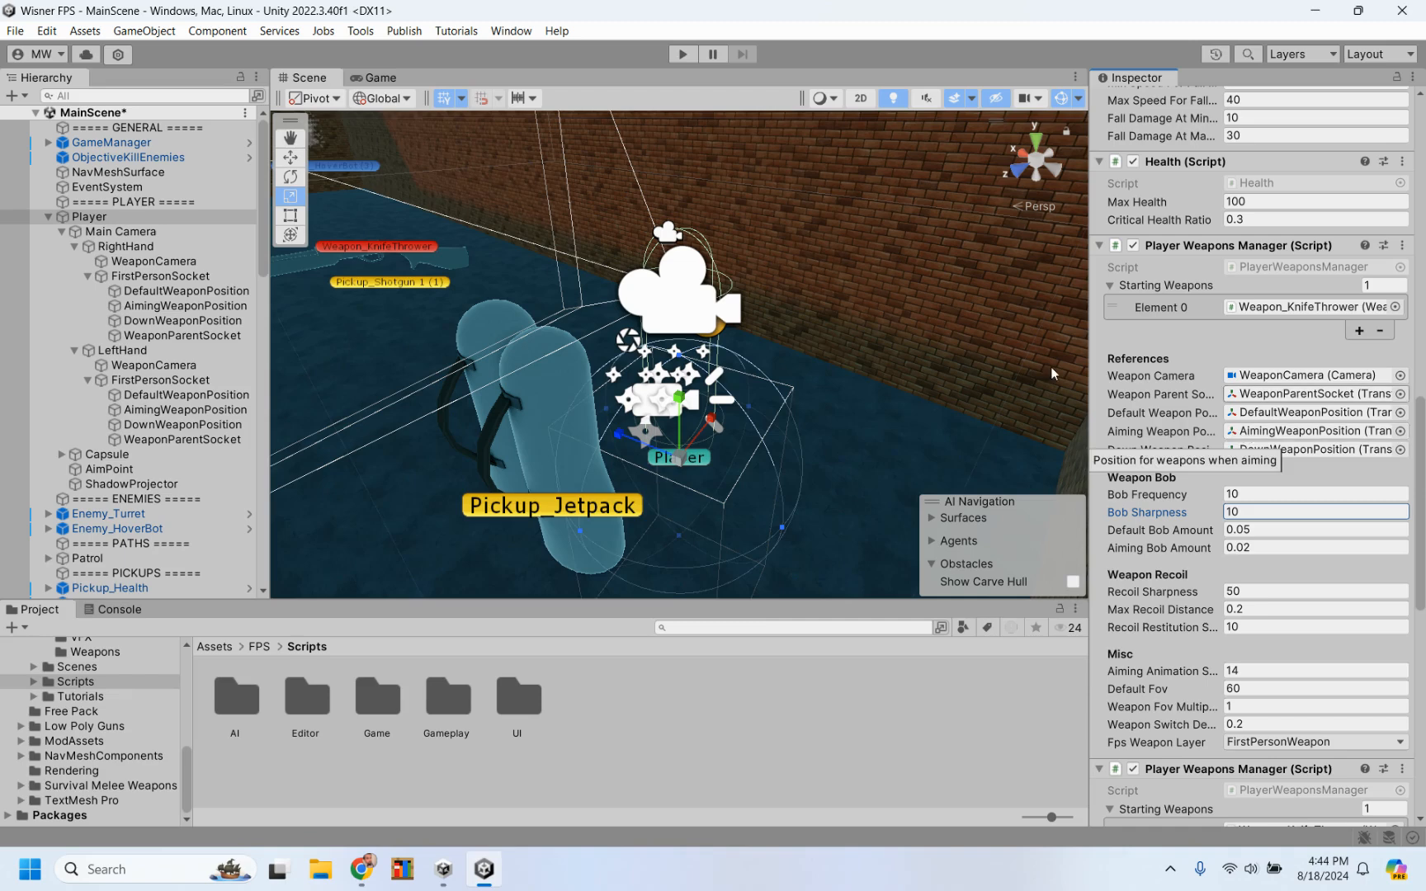
Run the game and test aiming the weapon with two Player Weapons Managers on the Player
left_click(682, 52)
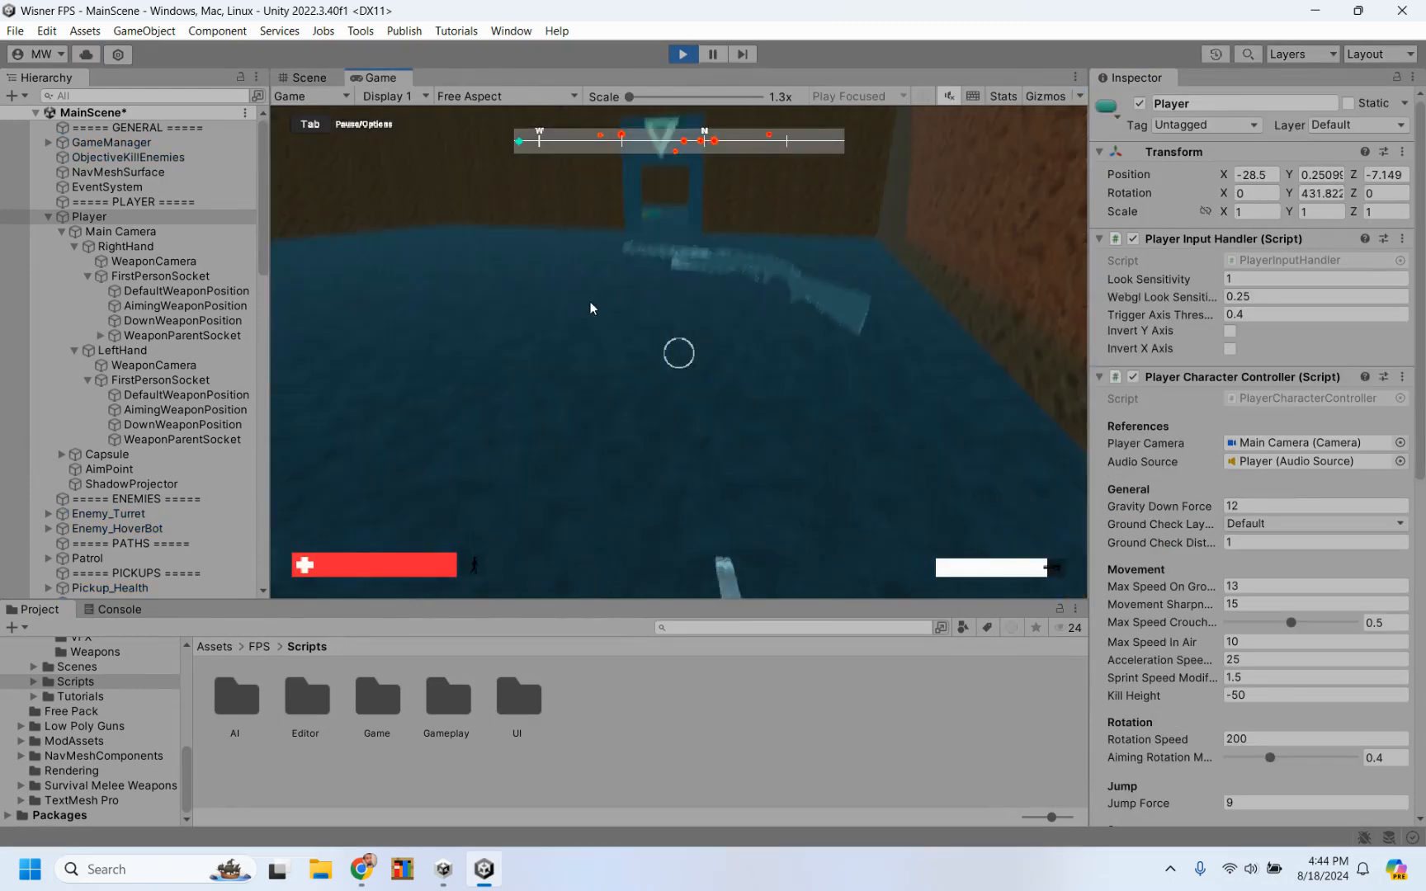
right_click(678, 357)
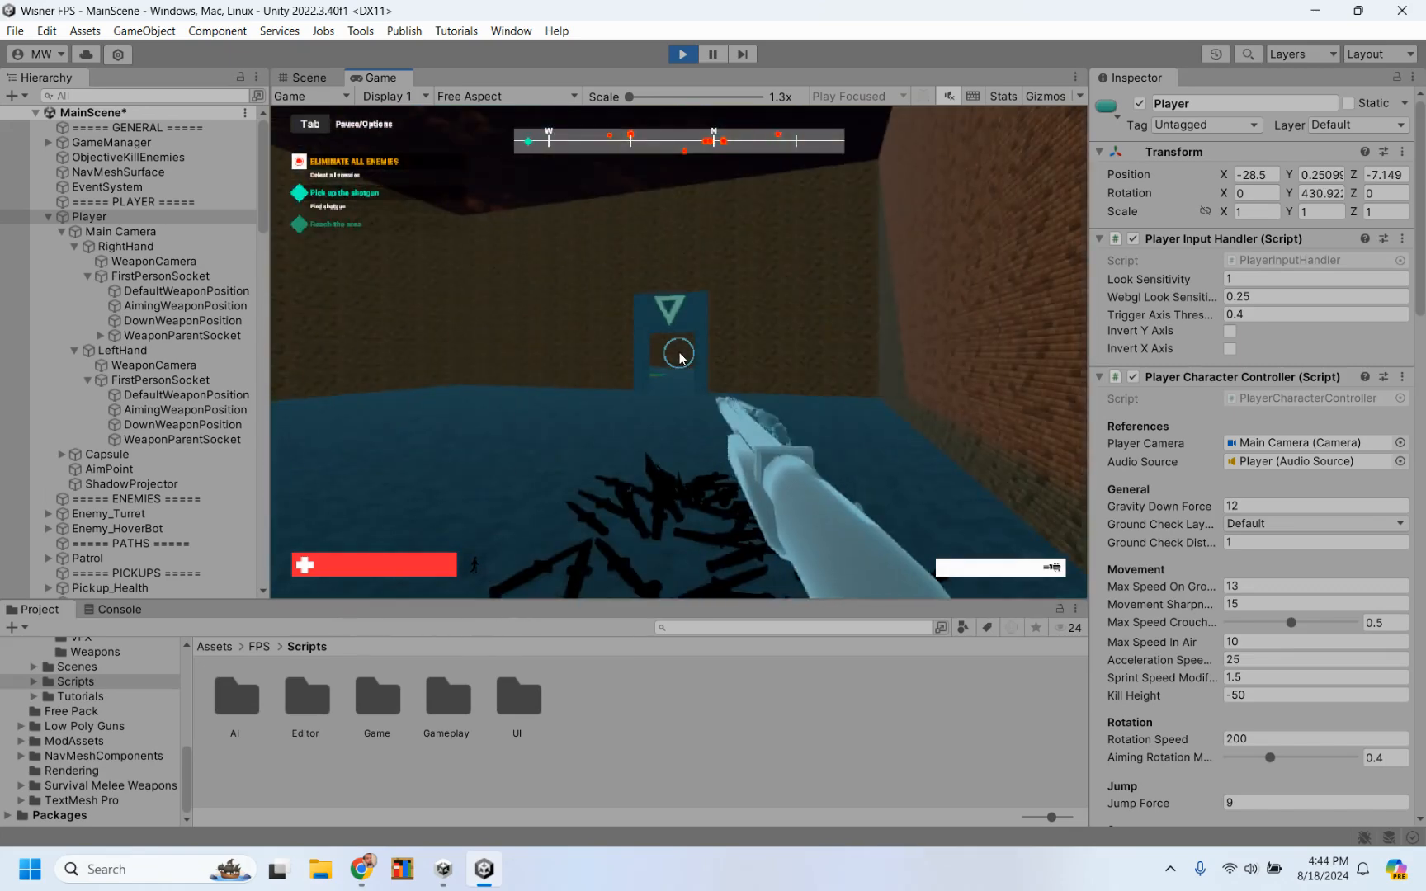
right_click(679, 354)
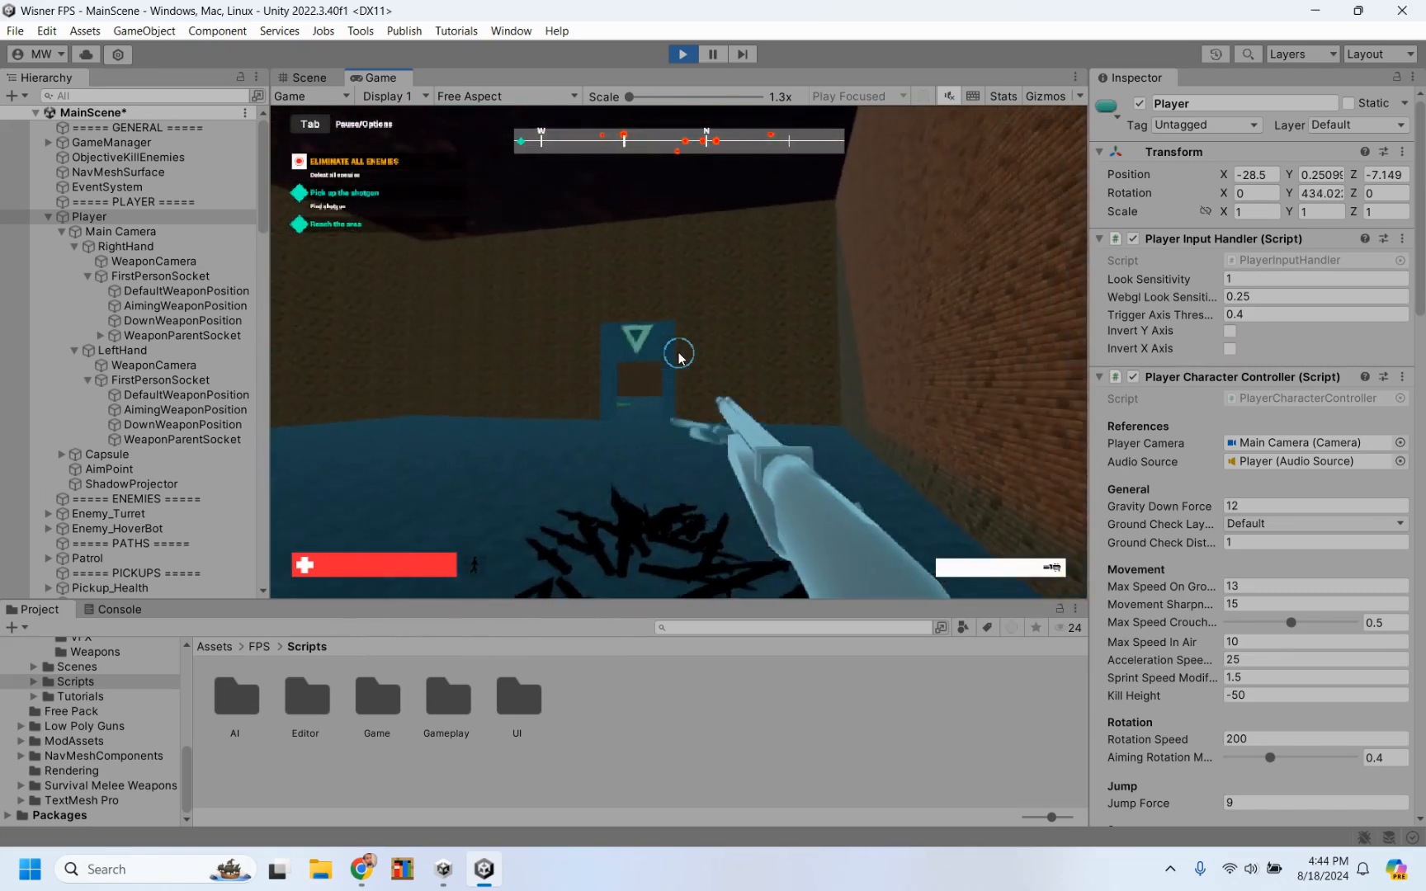
Stop the game and set the first Player Weapons Manager's Aiming Weapon Position to RightHand's DefaultWeaponPosition
left_click(682, 54)
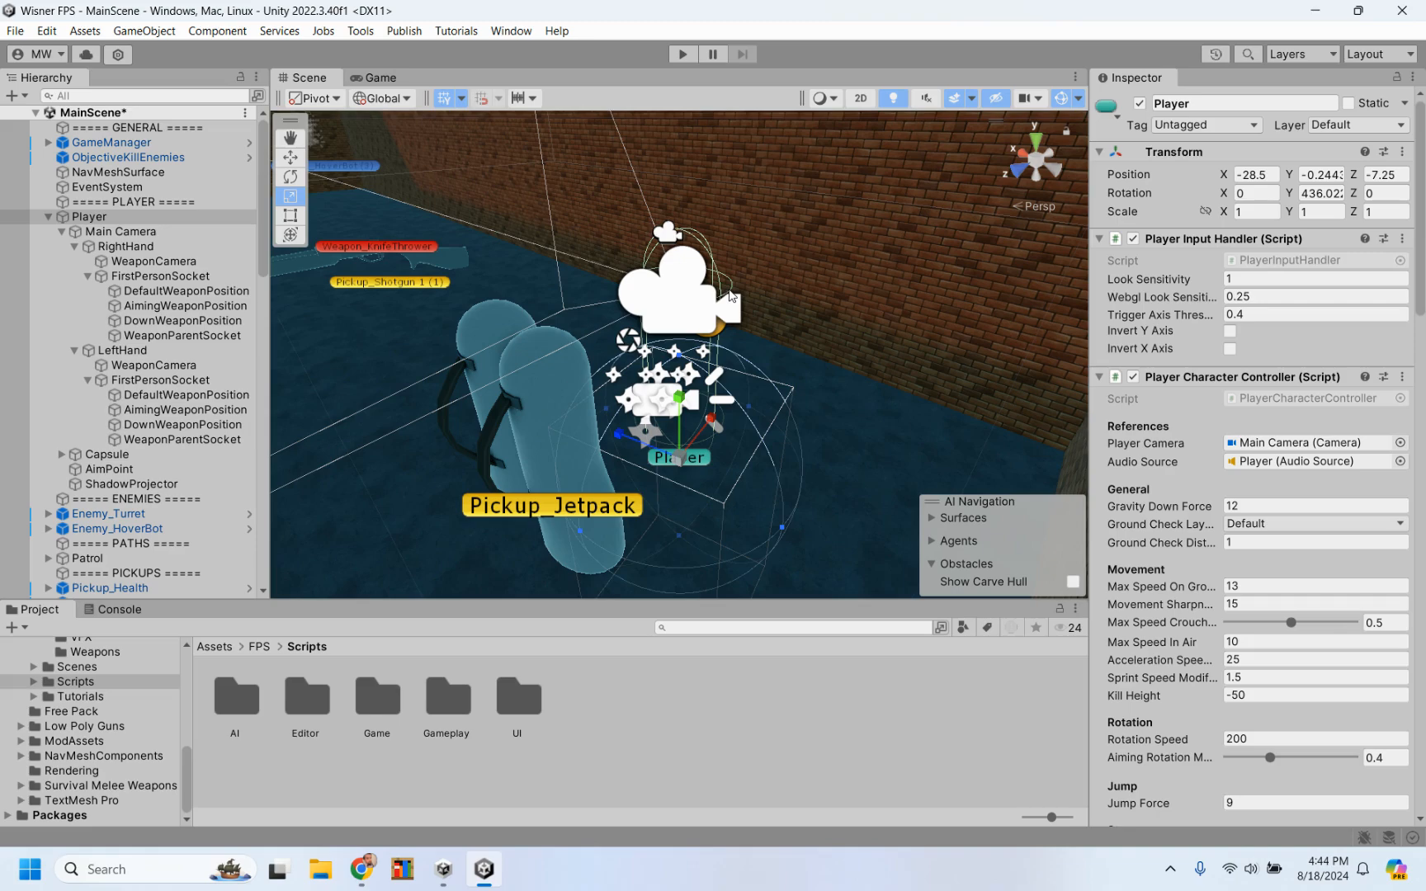
scroll(1099, 495, "down", 12)
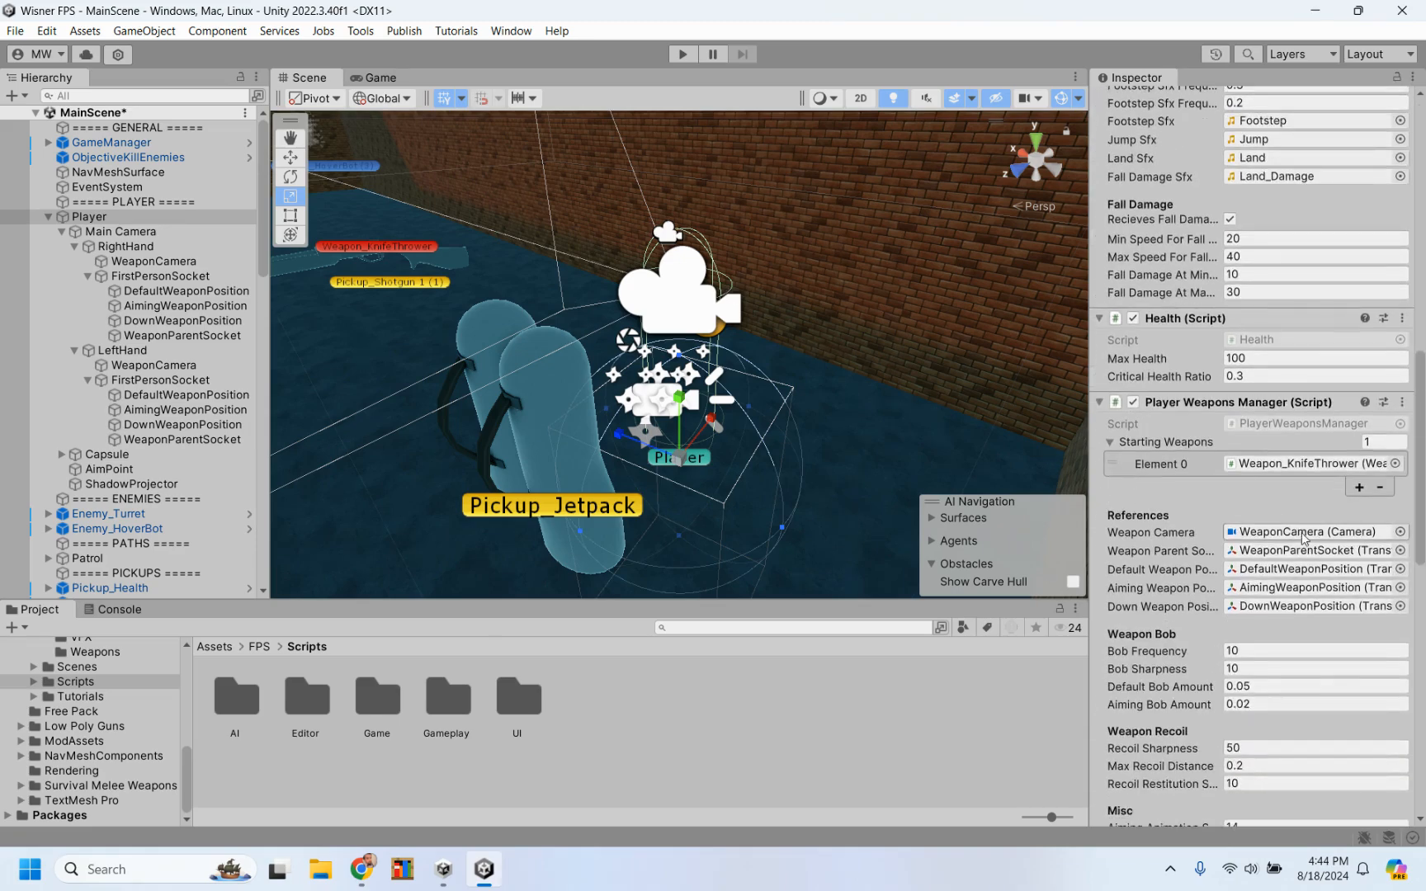
scroll(1215, 543, "down", 6)
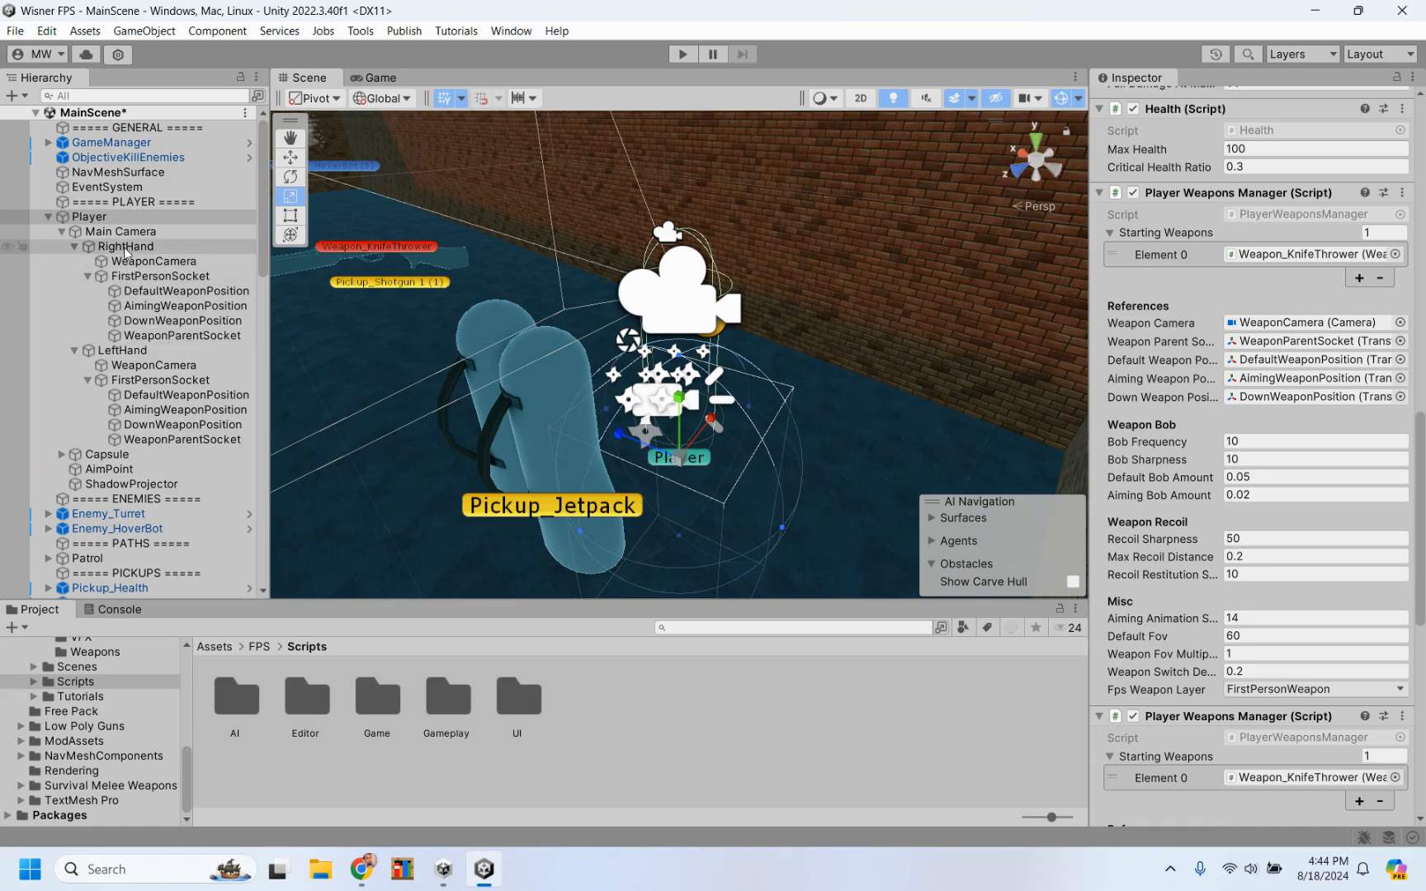
left_click(74, 351)
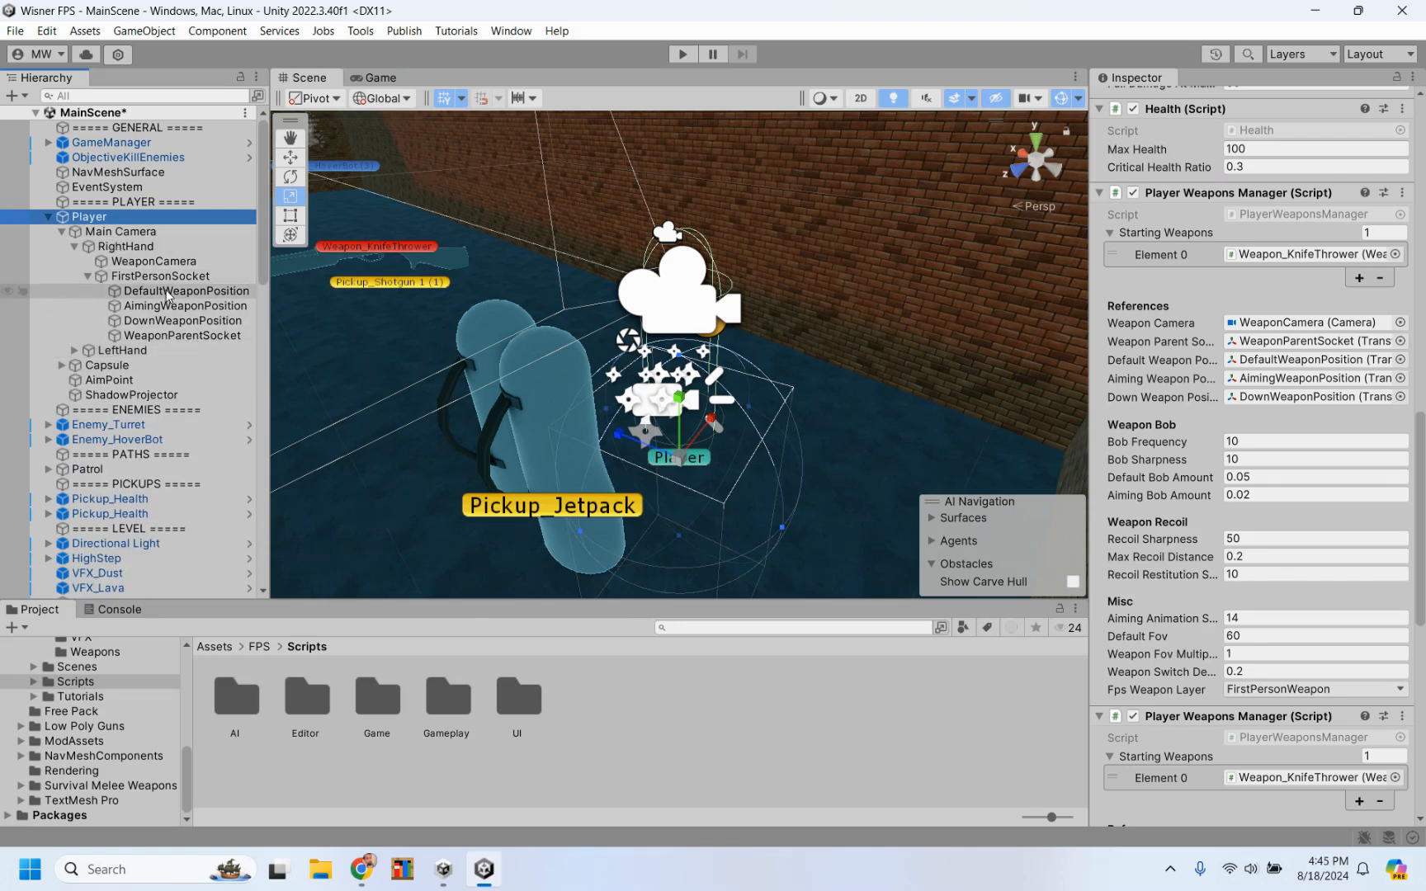
left_click_drag(166, 289, 1305, 382)
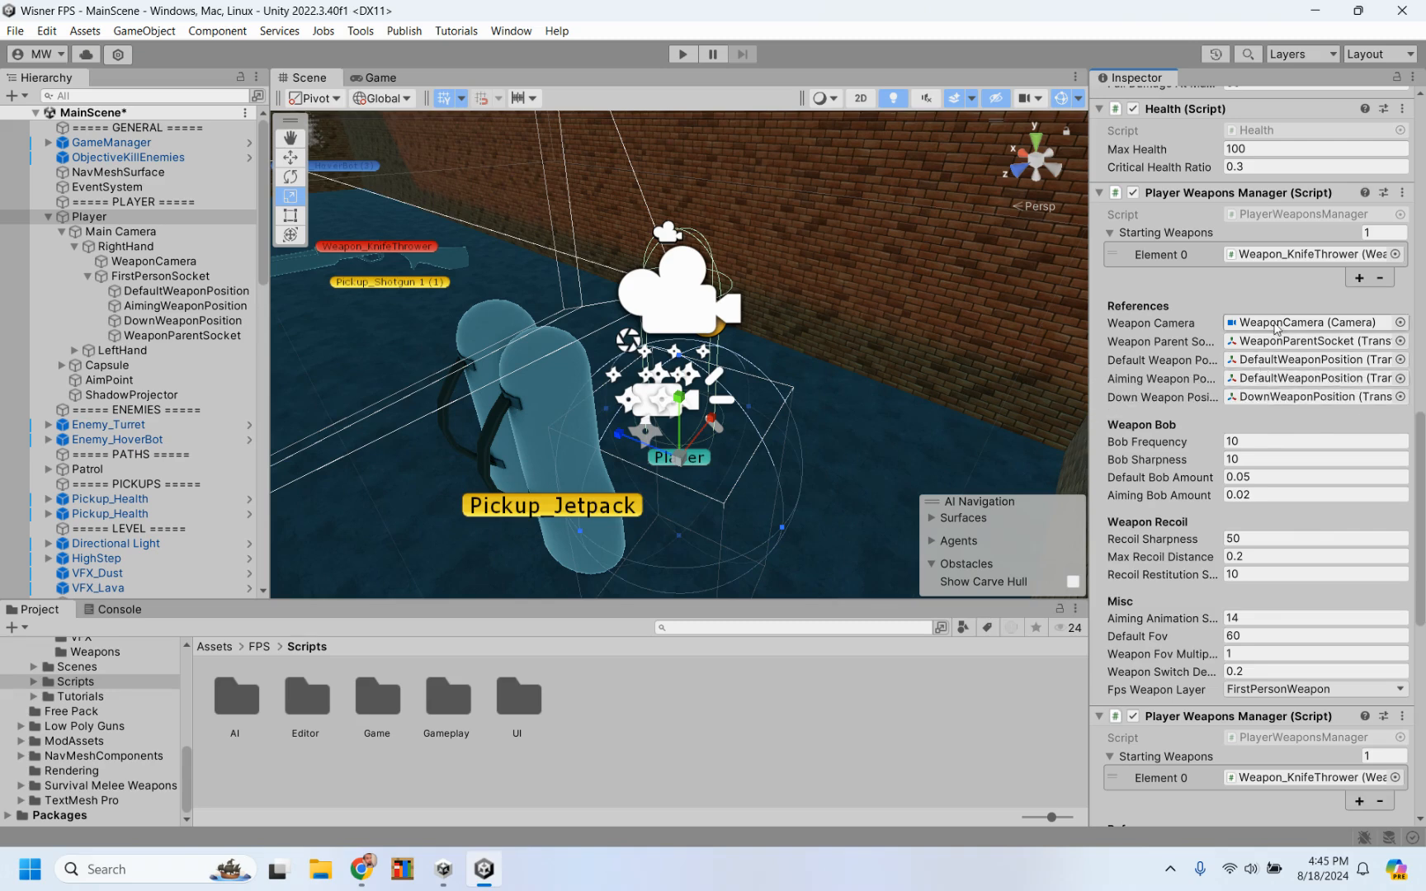
Assign LeftHand's WeaponCamera and WeaponParentSocket to the matching camera and parent socket references of the second Player Weapons Manager
mouse_move(1145, 450)
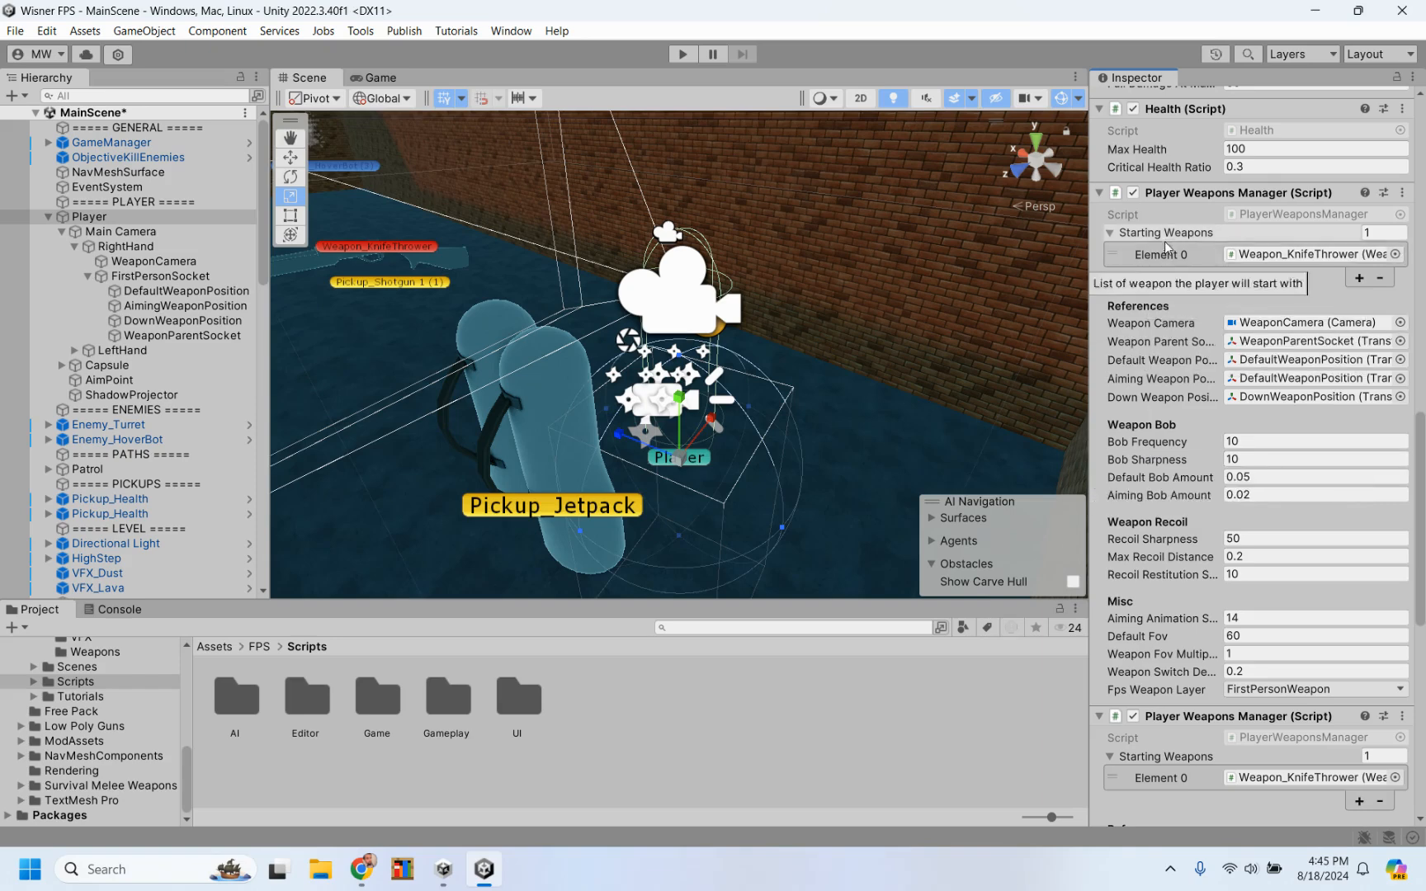
scroll(1161, 424, "down", 10)
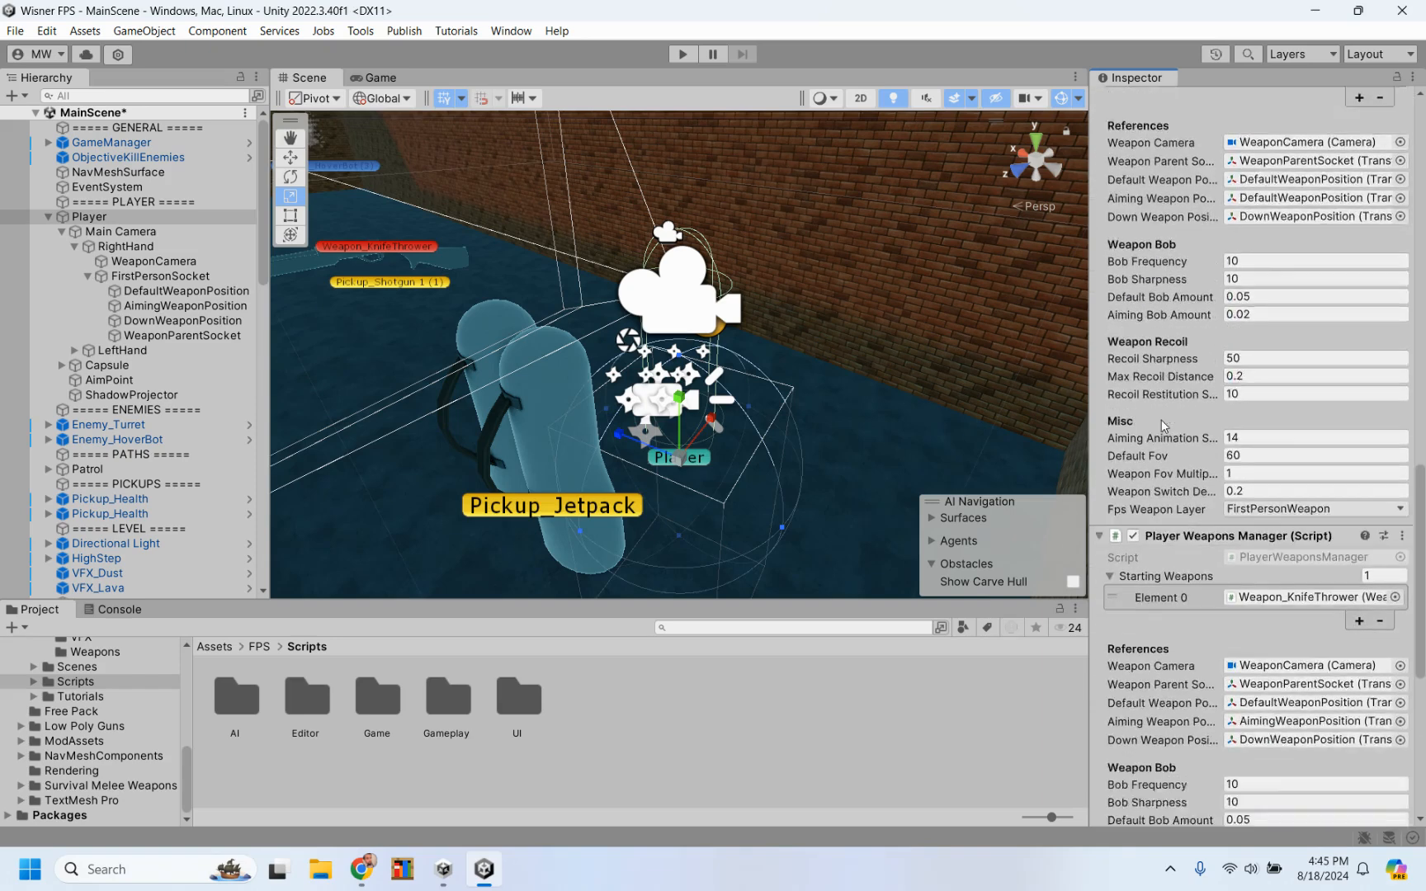
scroll(1162, 425, "down", 2)
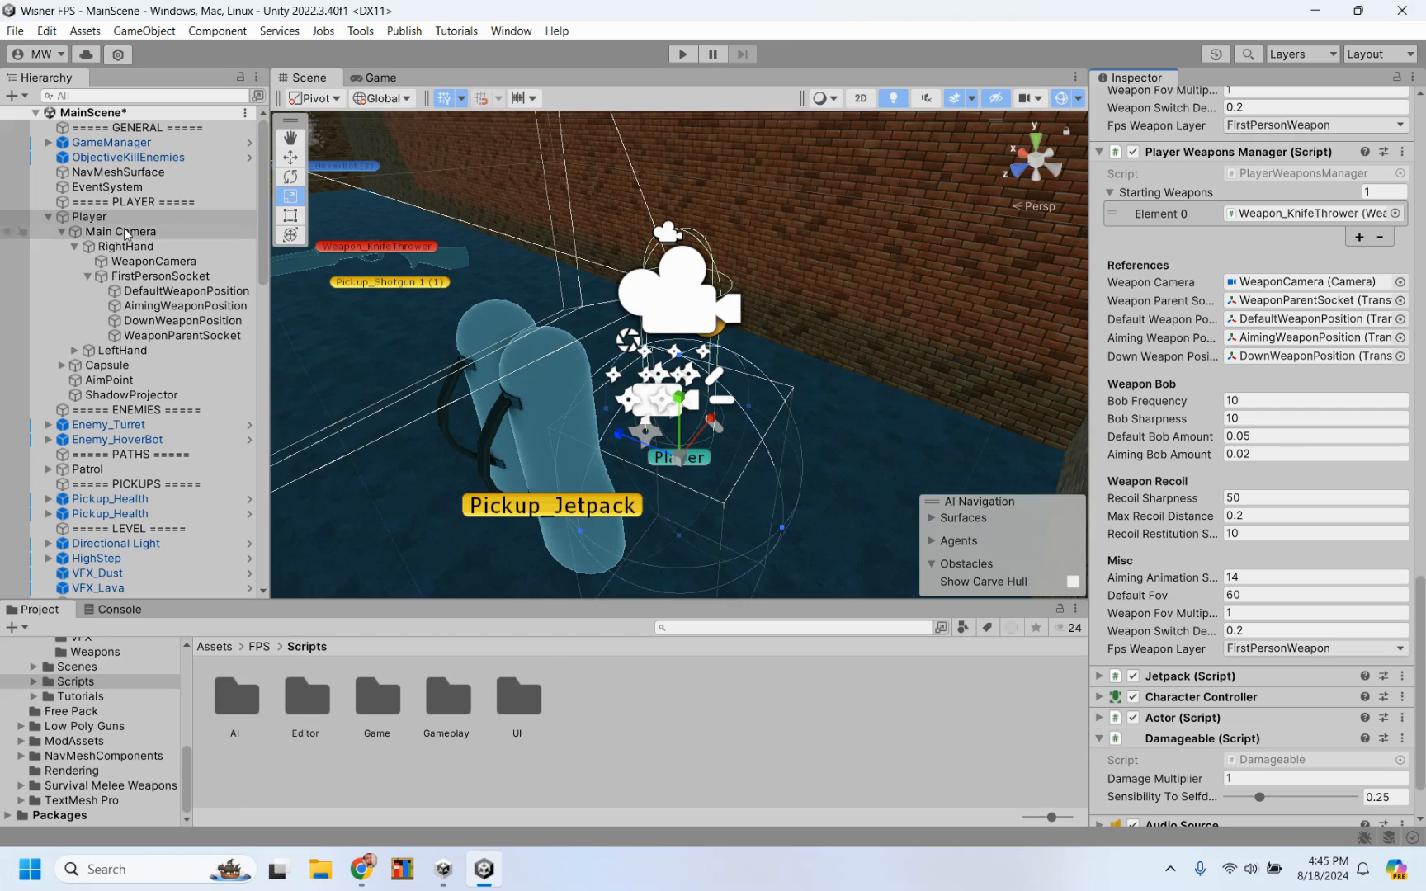
left_click(73, 248)
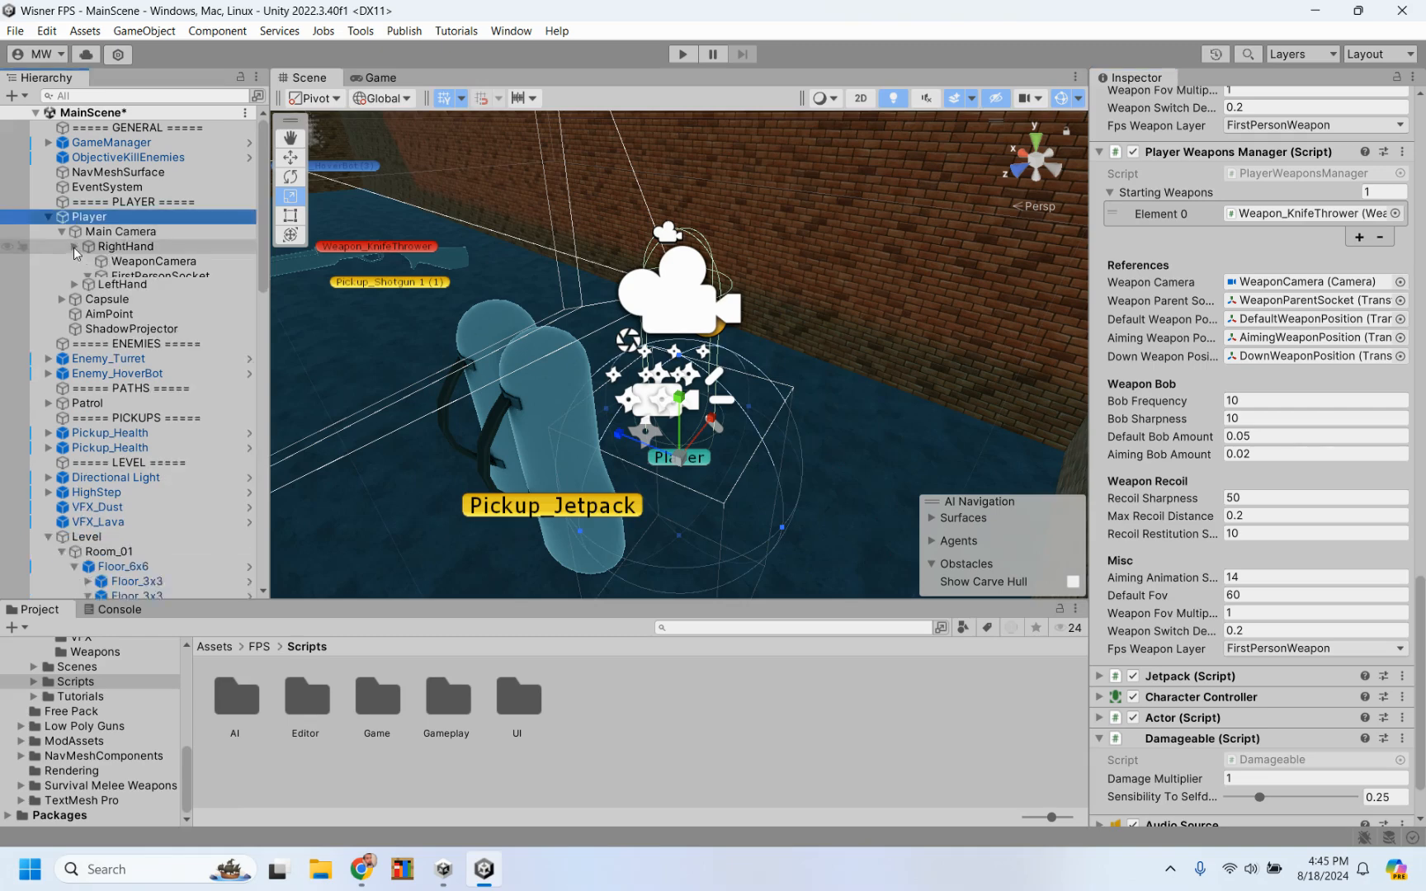
left_click(74, 261)
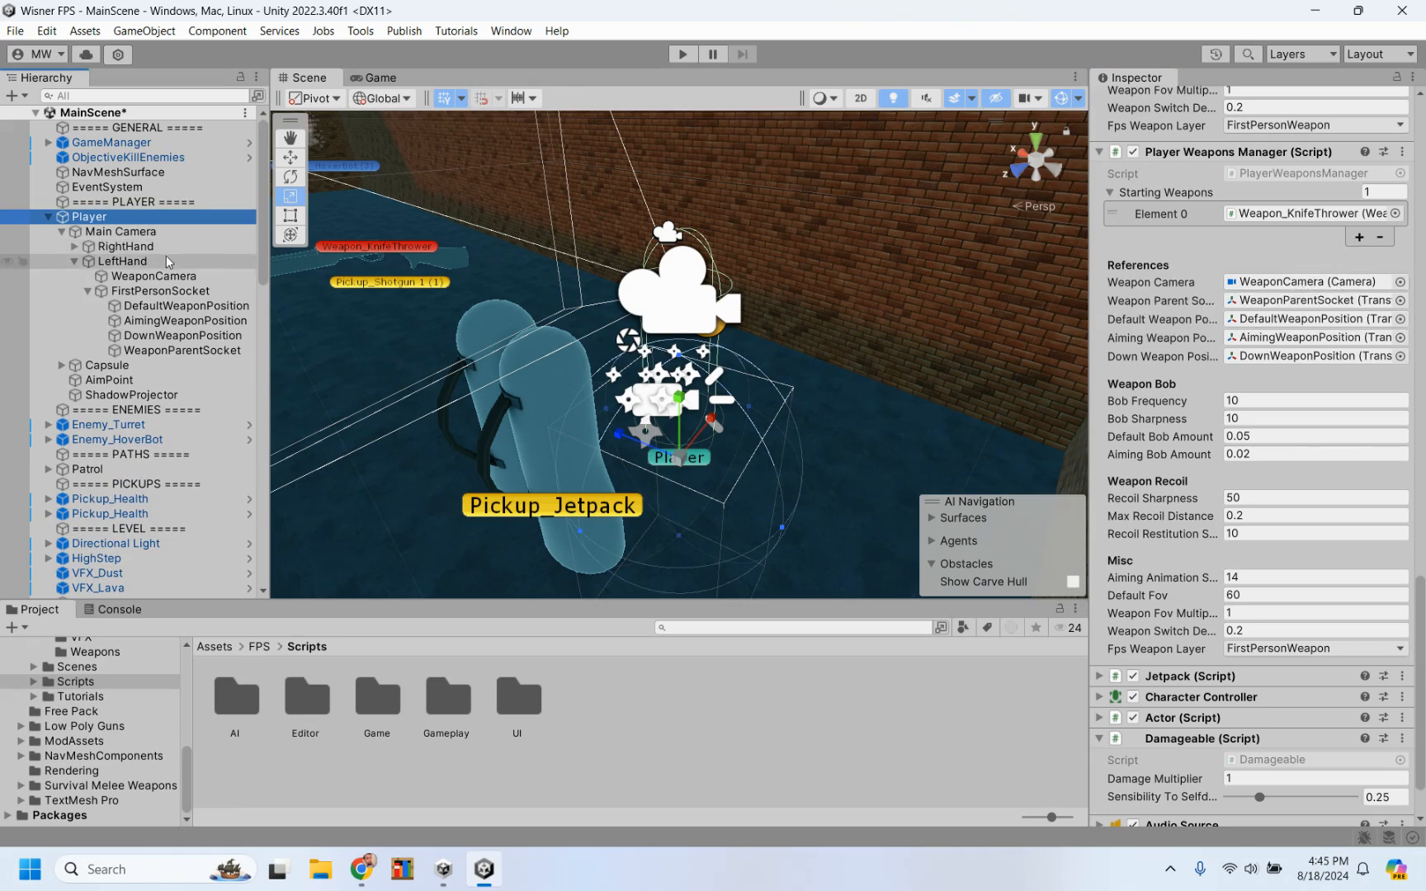
left_click_drag(137, 281, 488, 300)
left_click_drag(1108, 332, 1258, 283)
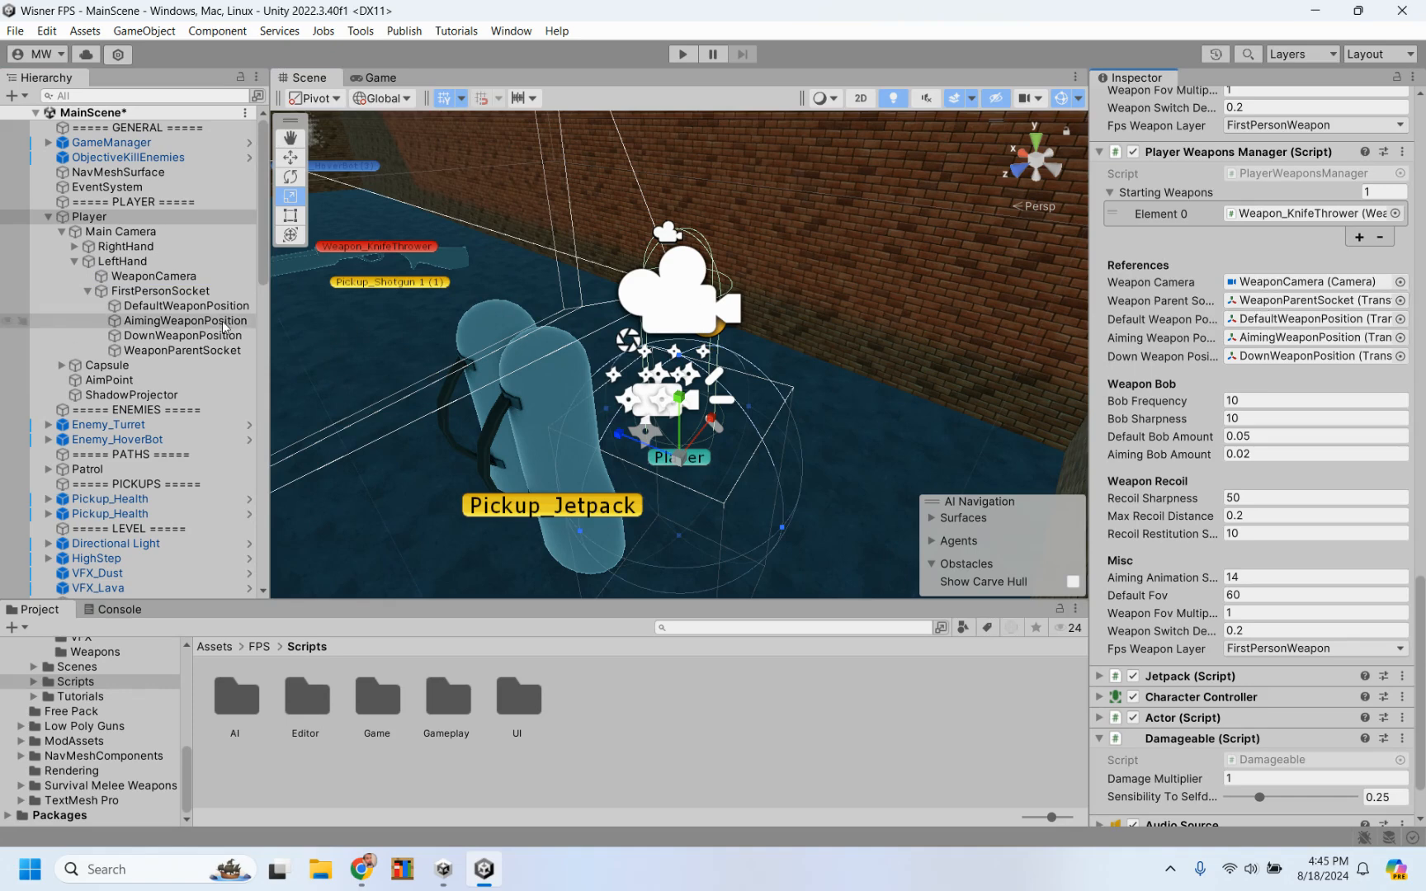
left_click_drag(169, 355, 459, 361)
left_click_drag(869, 374, 1176, 315)
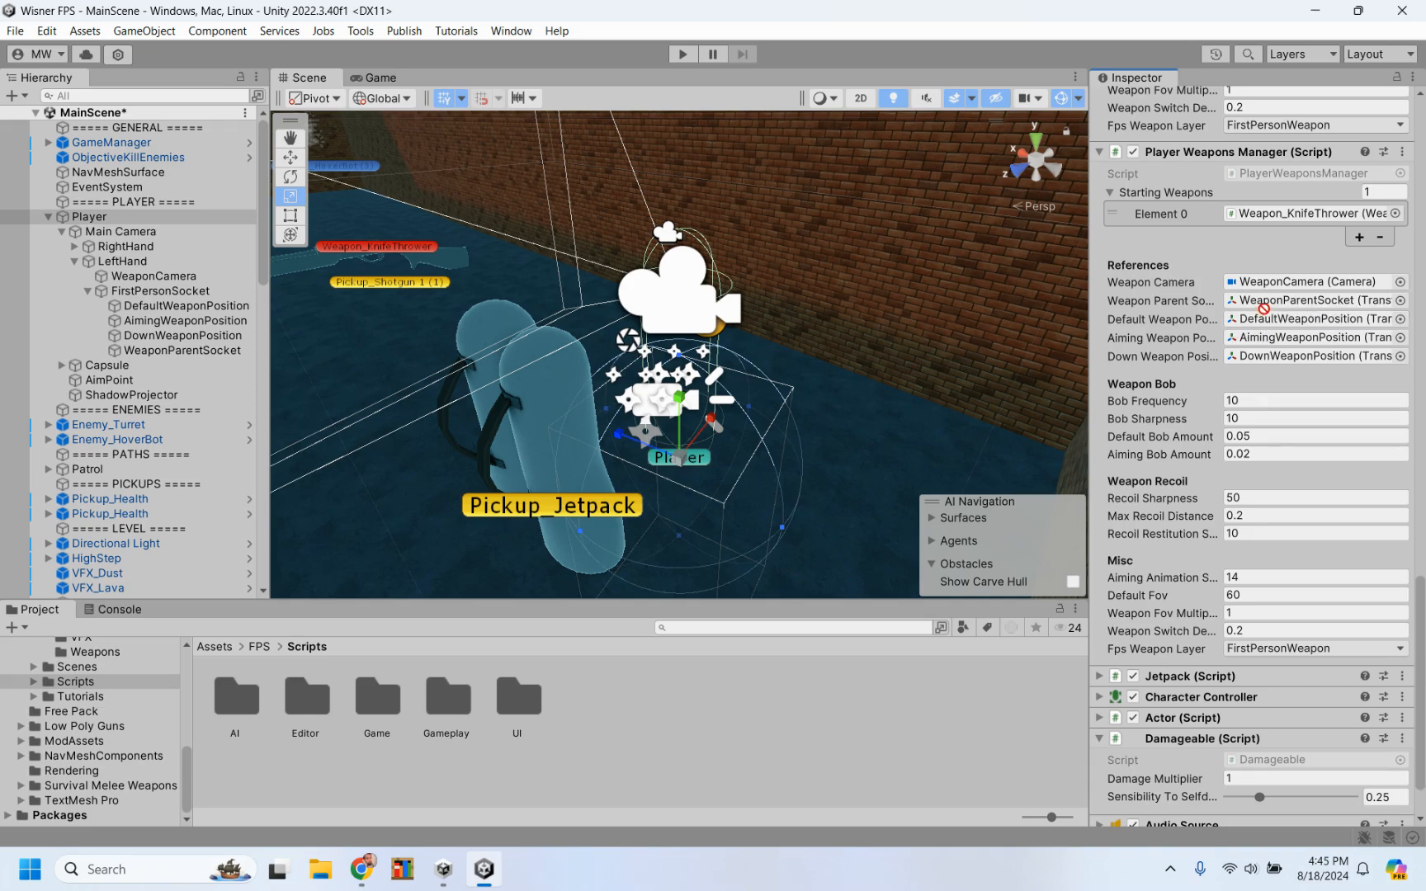
left_click_drag(1262, 308, 1279, 305)
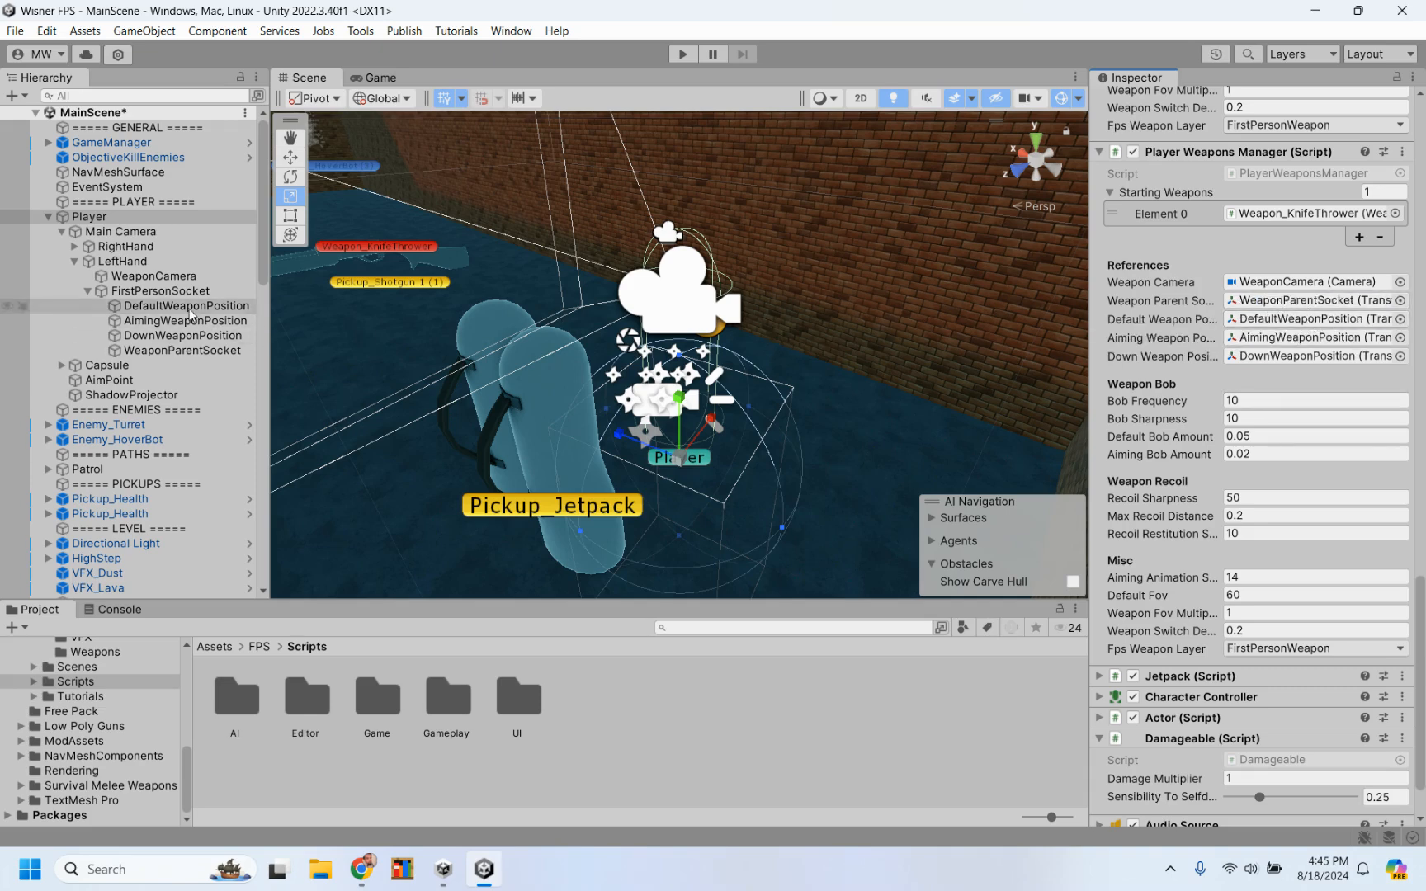
Set both the Default and Aiming Weapon Position of the second Player Weapons Manager to LeftHand's DefaultWeaponPosition
left_click_drag(179, 305, 414, 335)
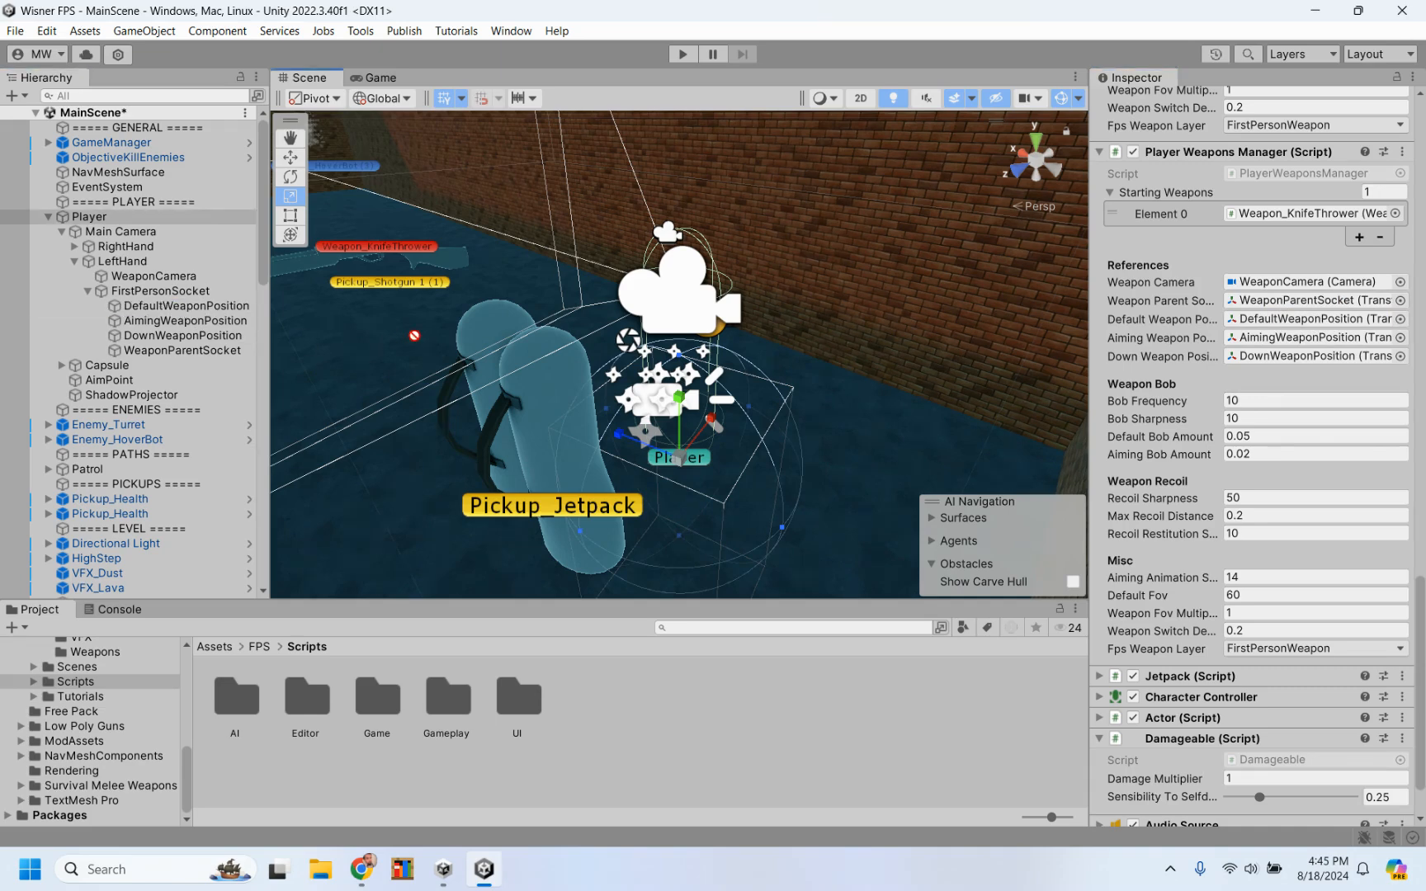
left_click_drag(884, 375, 1294, 327)
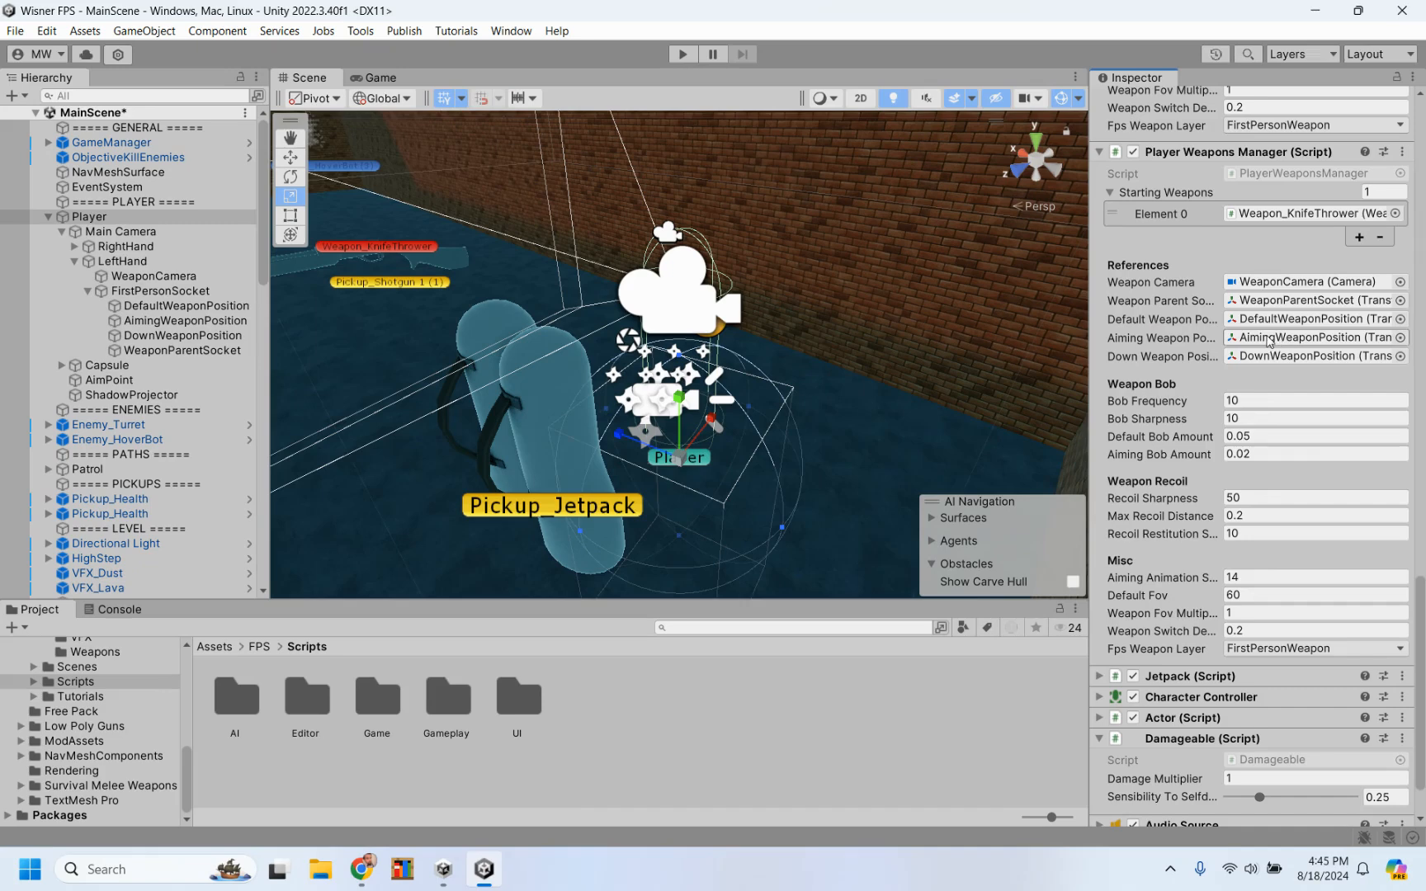
left_click(179, 307)
left_click_drag(179, 307, 370, 353)
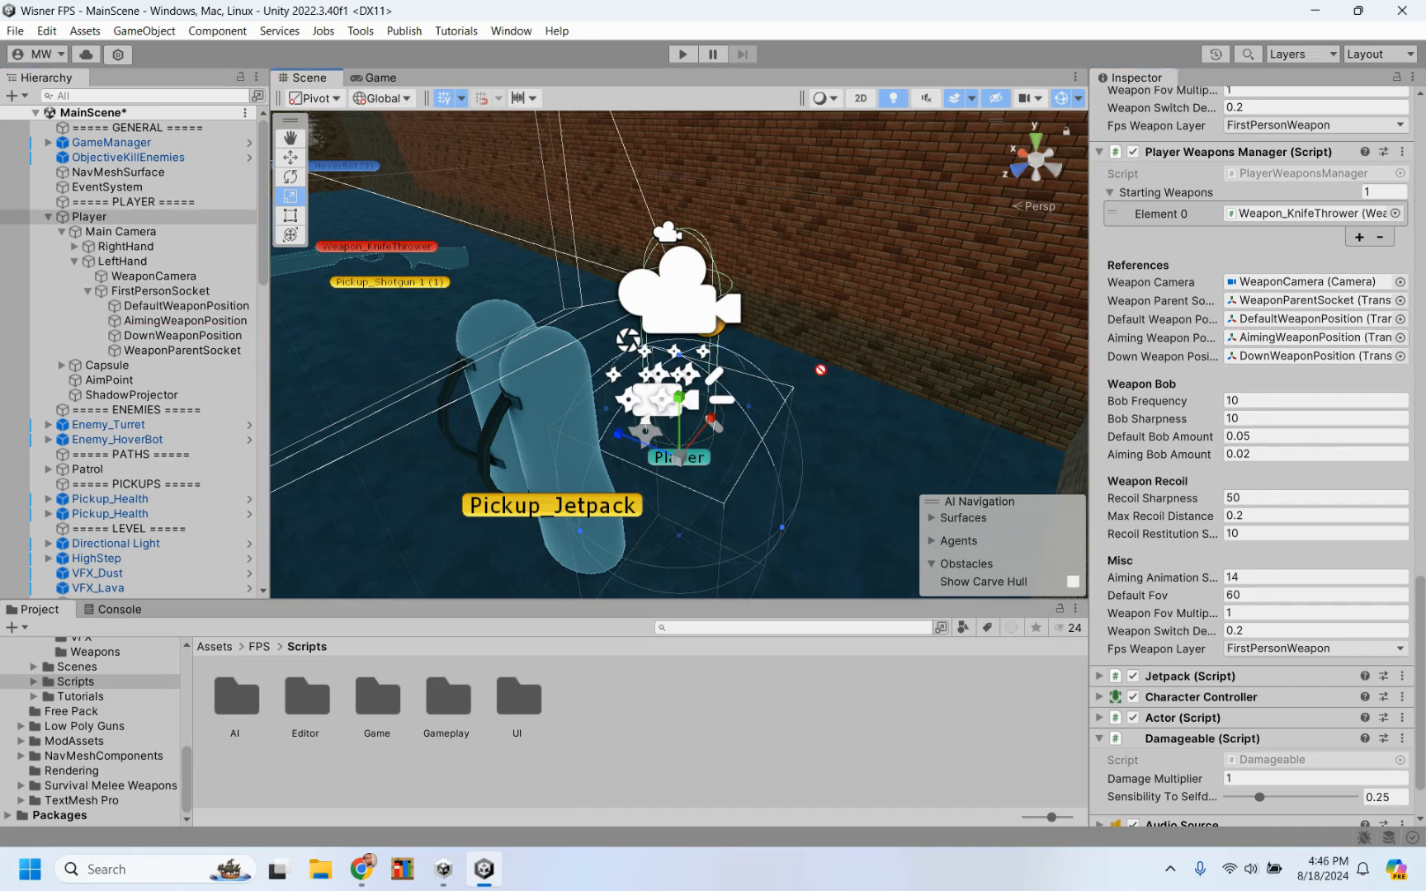
left_click_drag(820, 370, 1269, 345)
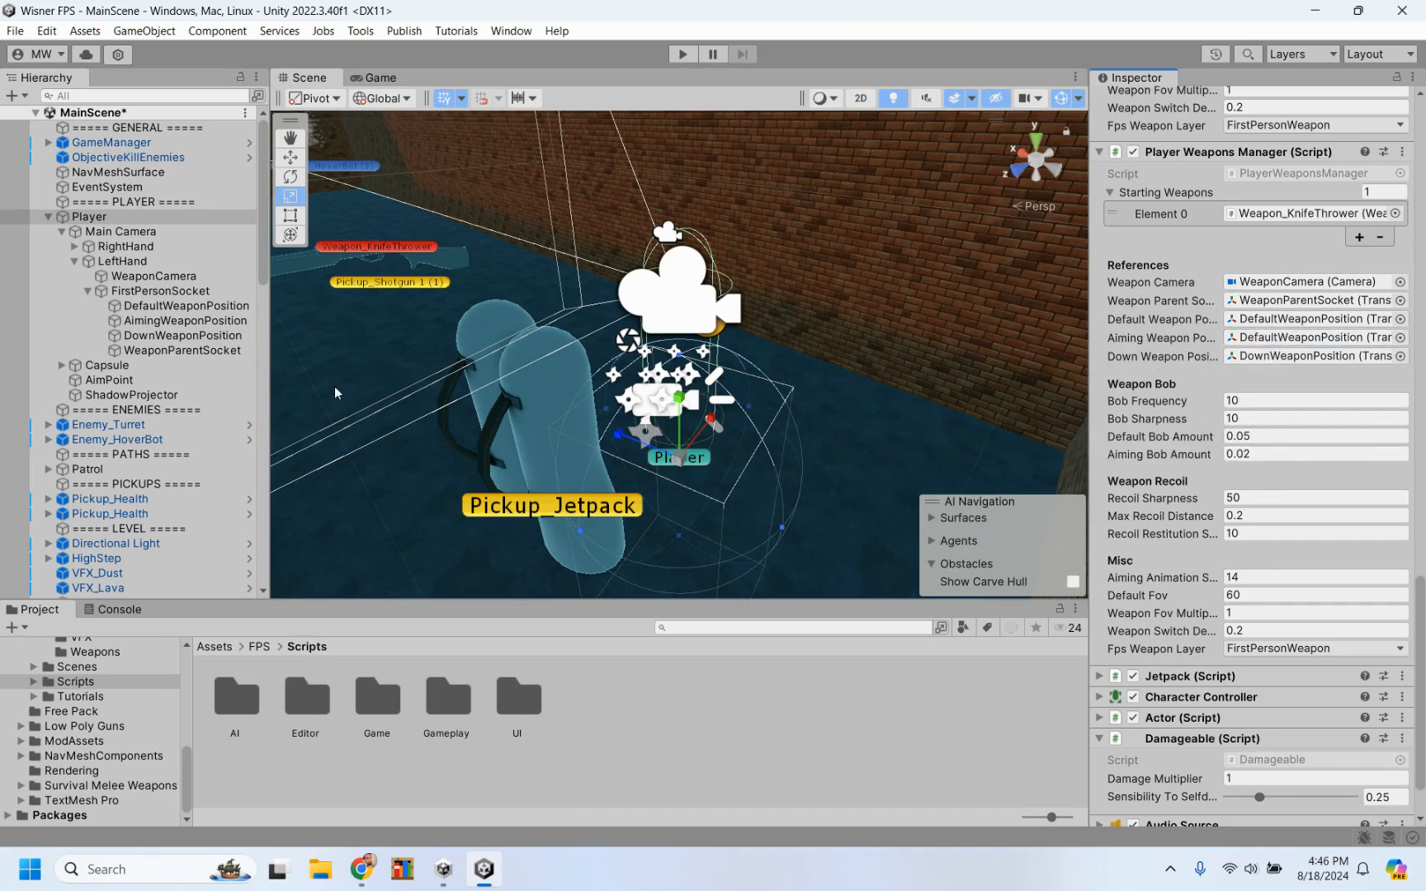
Assign LeftHand's DownWeaponPosition to the Down Weapon Position of the second Player Weapons Manager
left_click_drag(205, 337, 399, 345)
left_click_drag(992, 432, 1245, 415)
left_click_drag(1302, 371, 1310, 356)
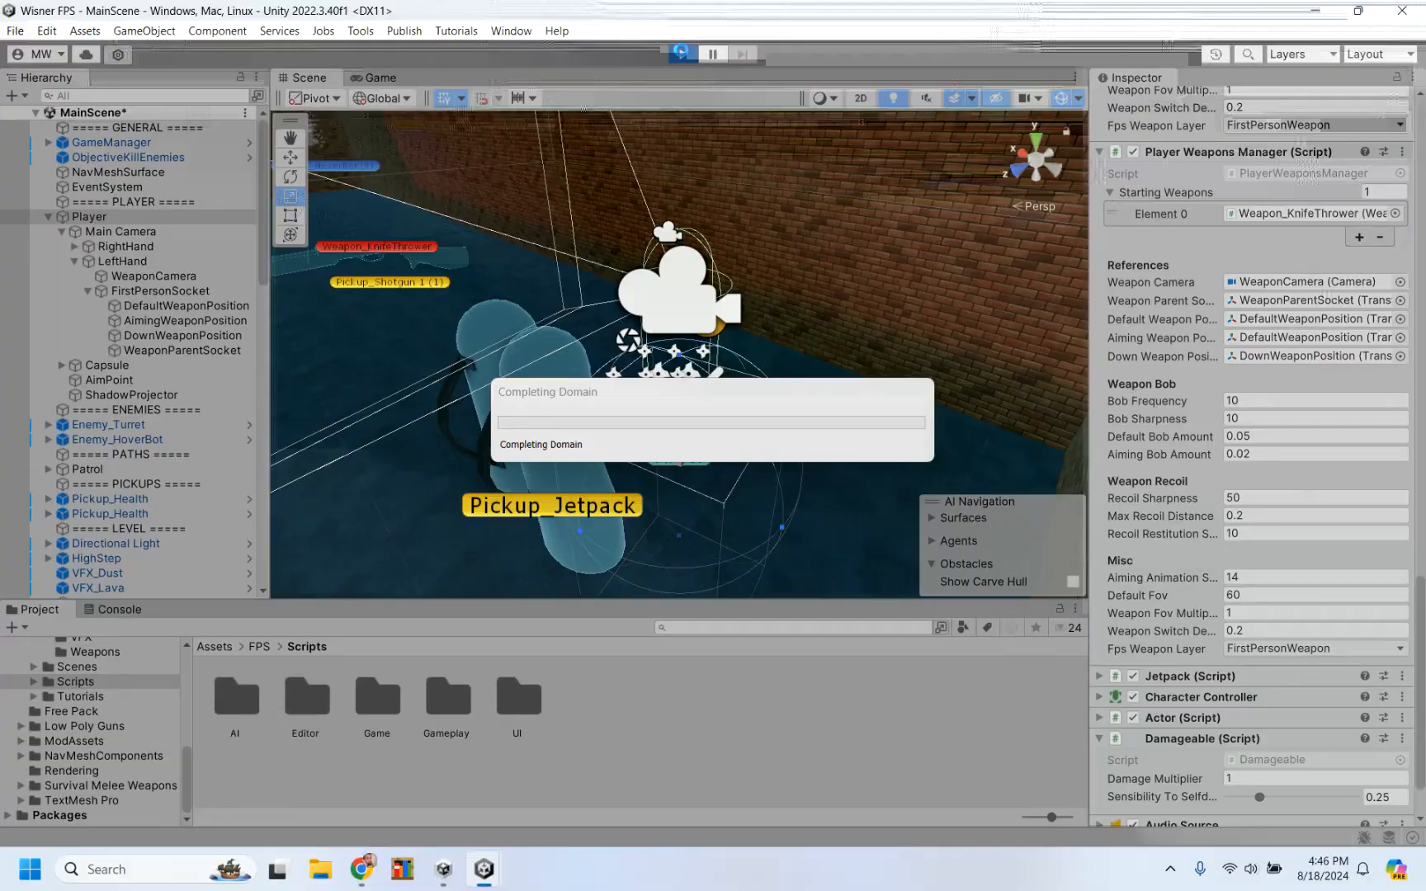
Run the game and test firing the right-hand and left-hand weapons together from the starting position
left_click(682, 54)
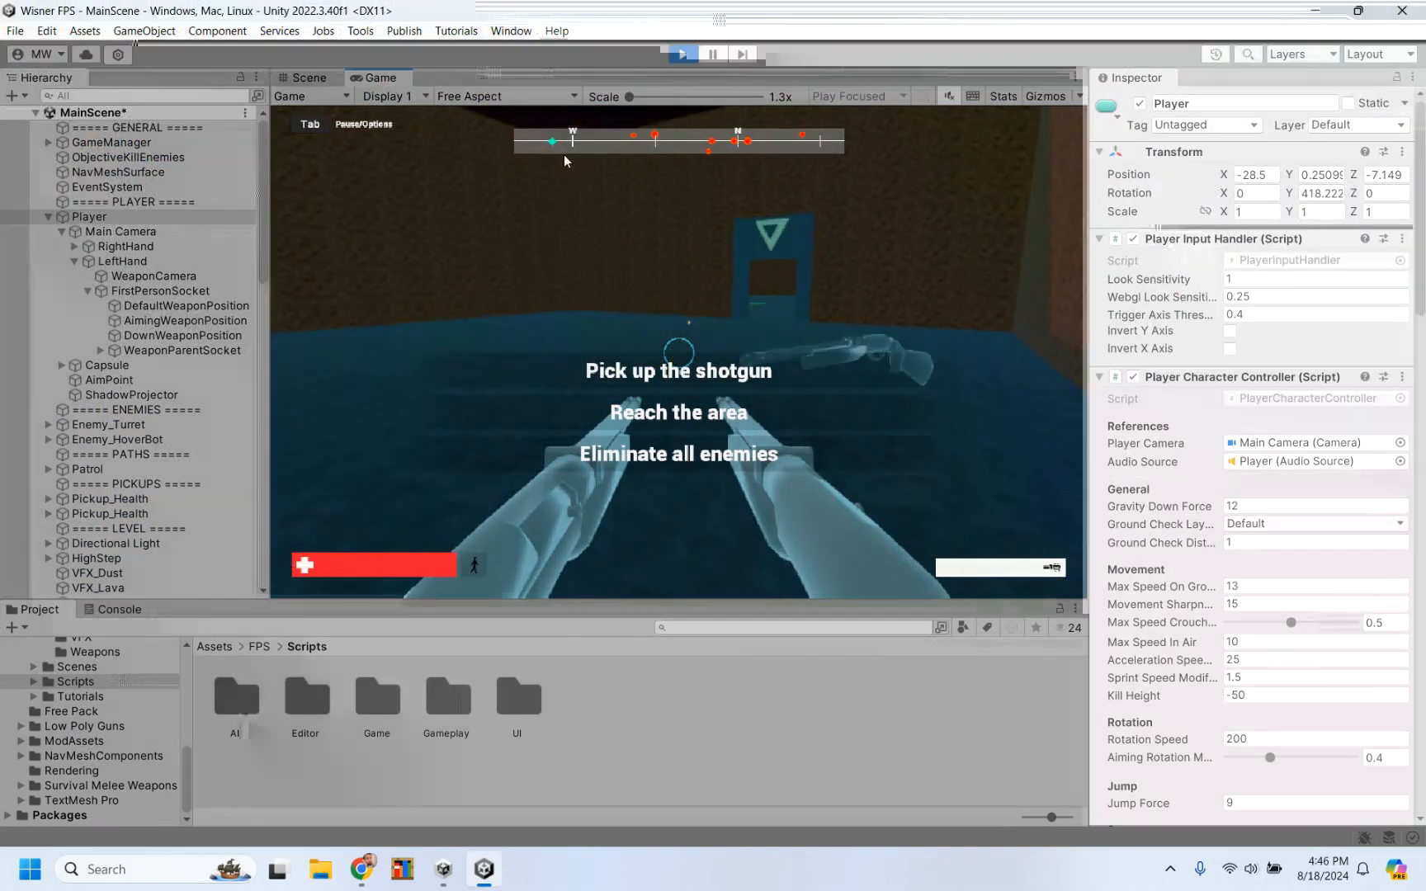
left_click(563, 157)
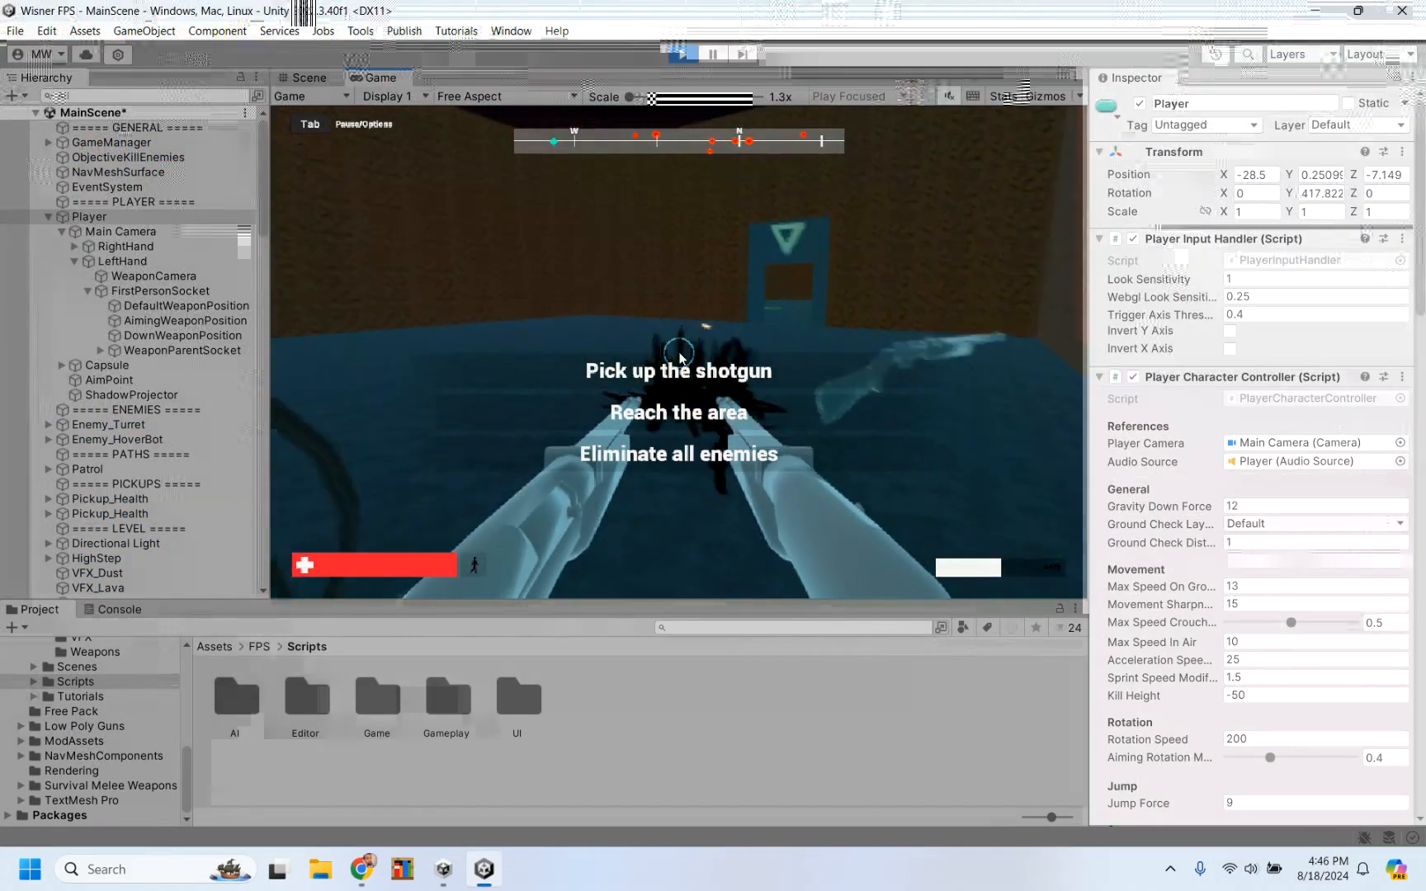
left_click(679, 357)
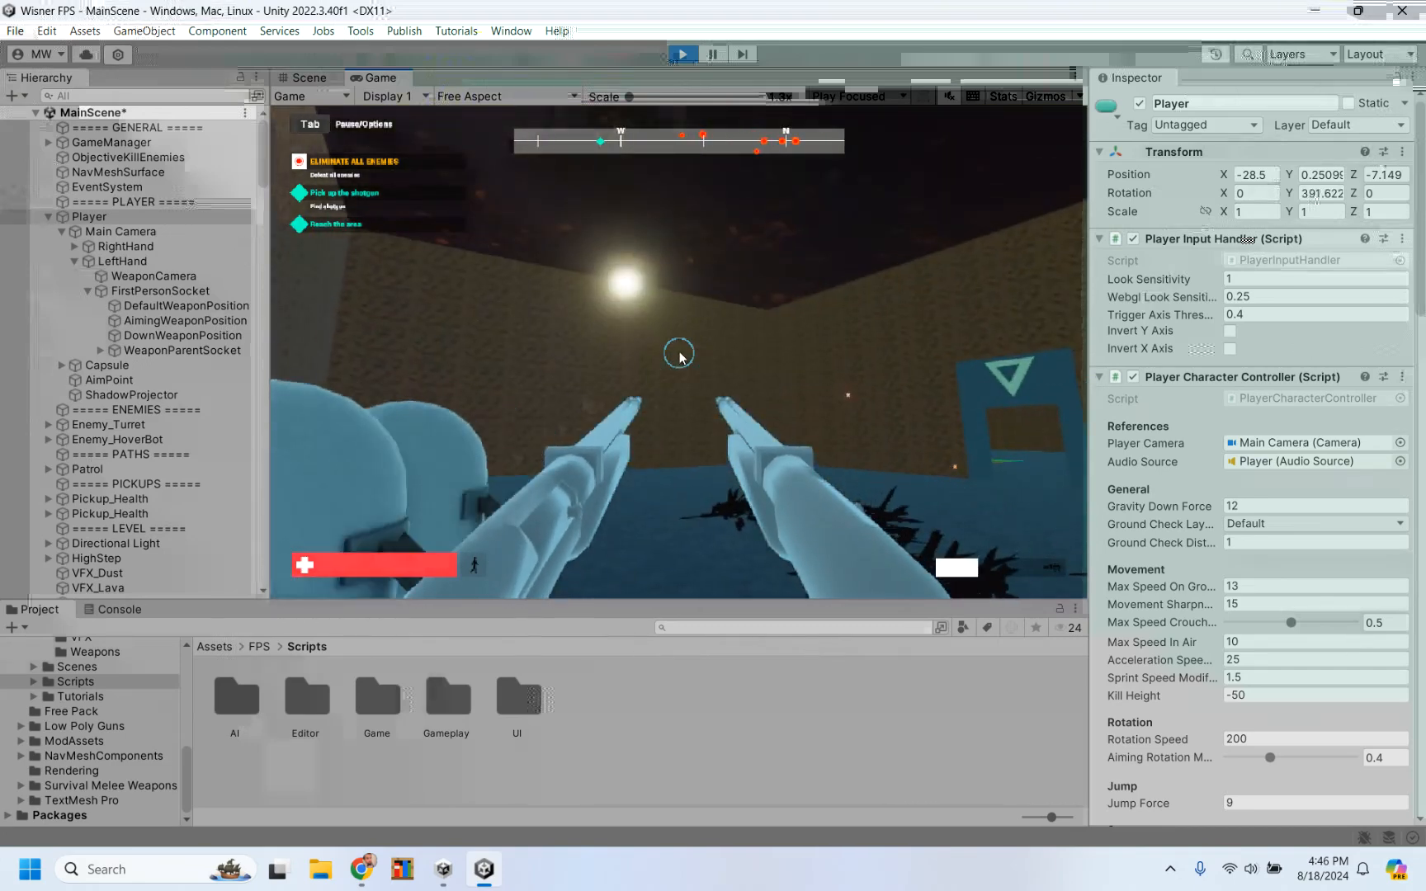
left_click(679, 357)
left_click(679, 357)
Walk the player to the doorway, test both weapons against the enemies while advancing and retreating, and stop the game
key("w")
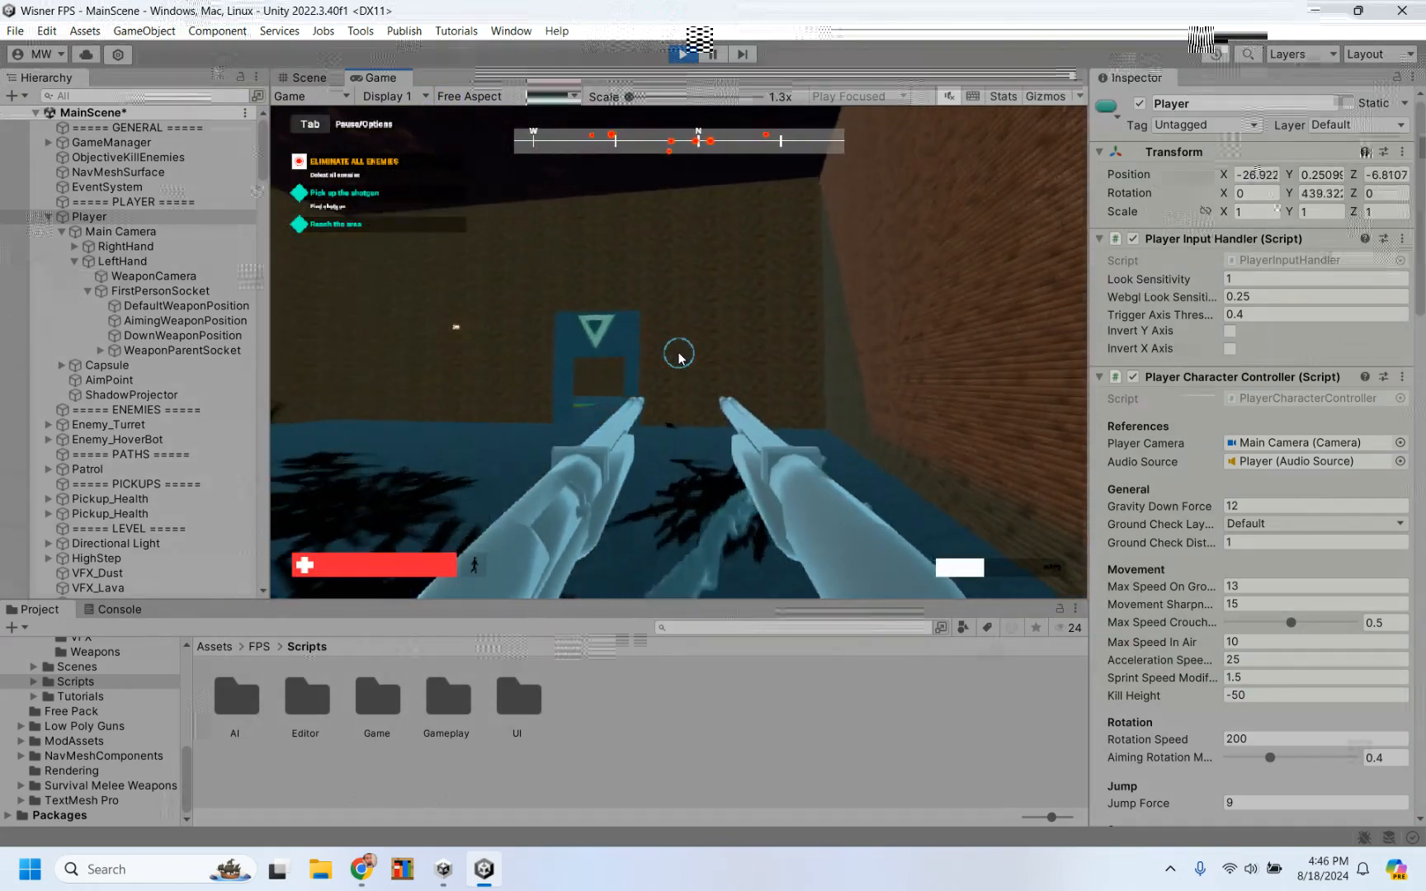
key("w")
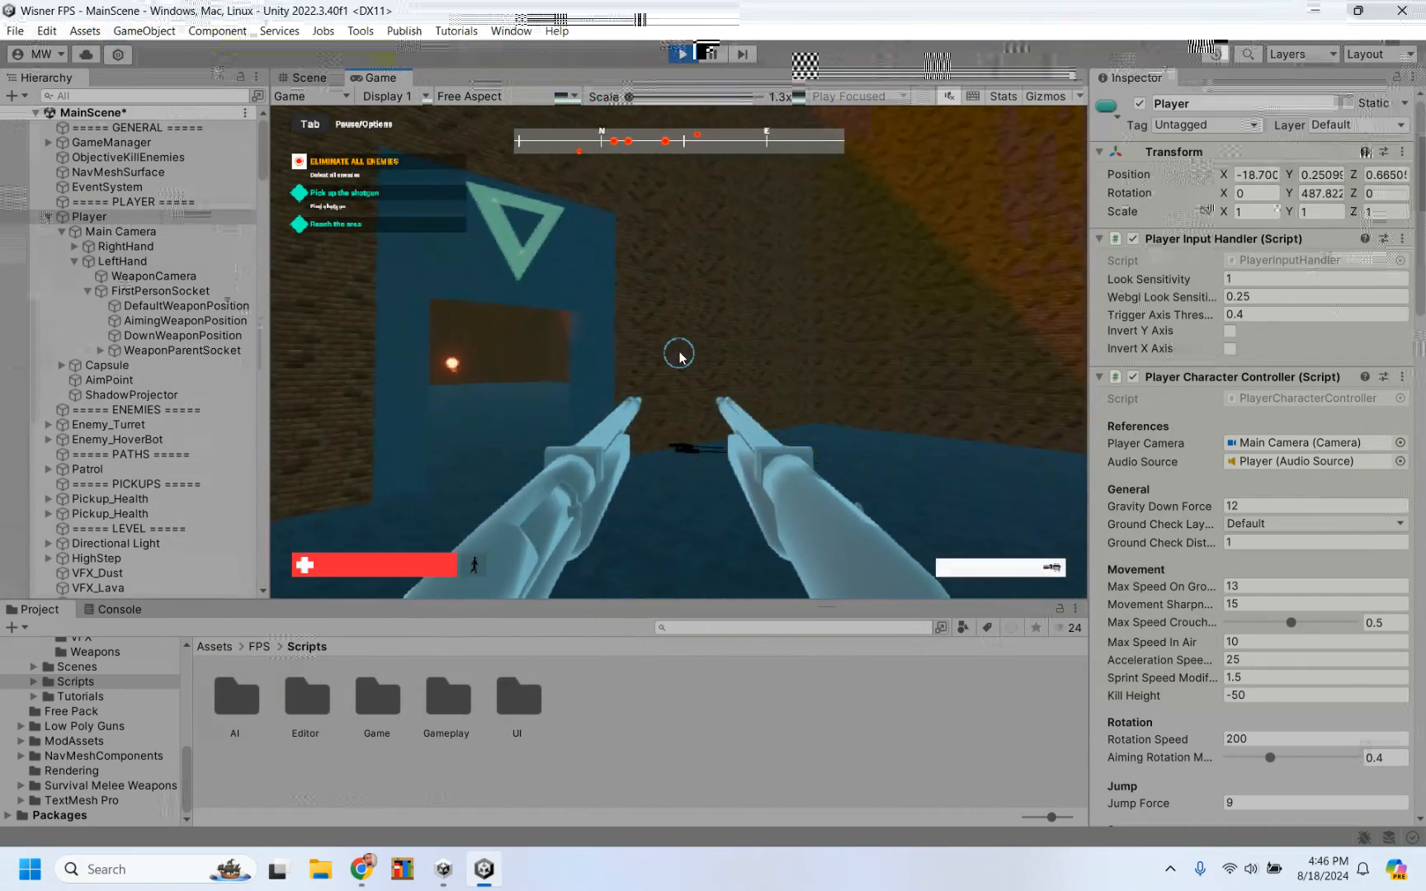
key("w")
left_click(679, 357)
key("w")
left_click(679, 356)
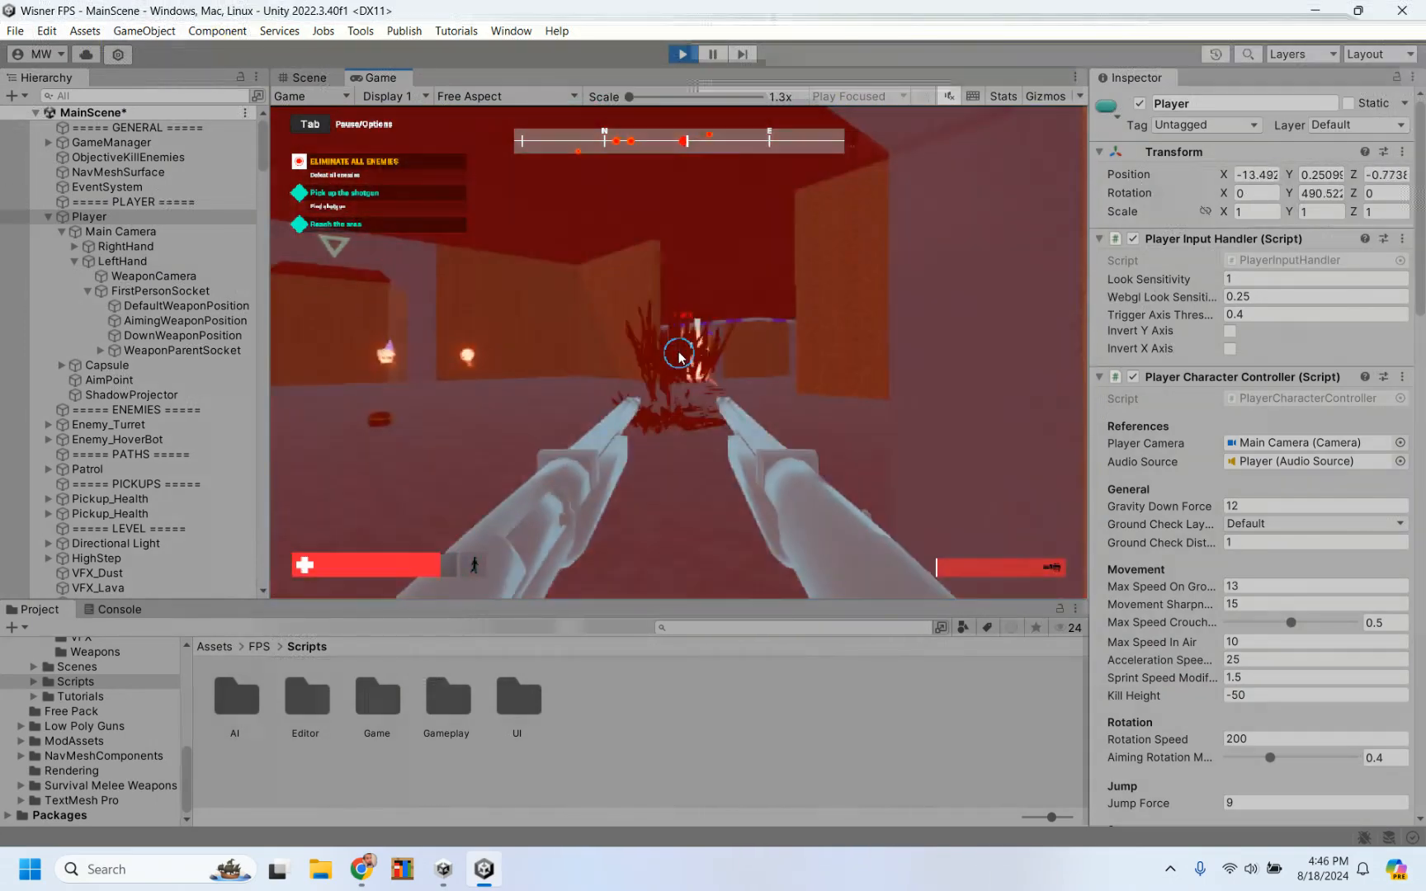
key("s")
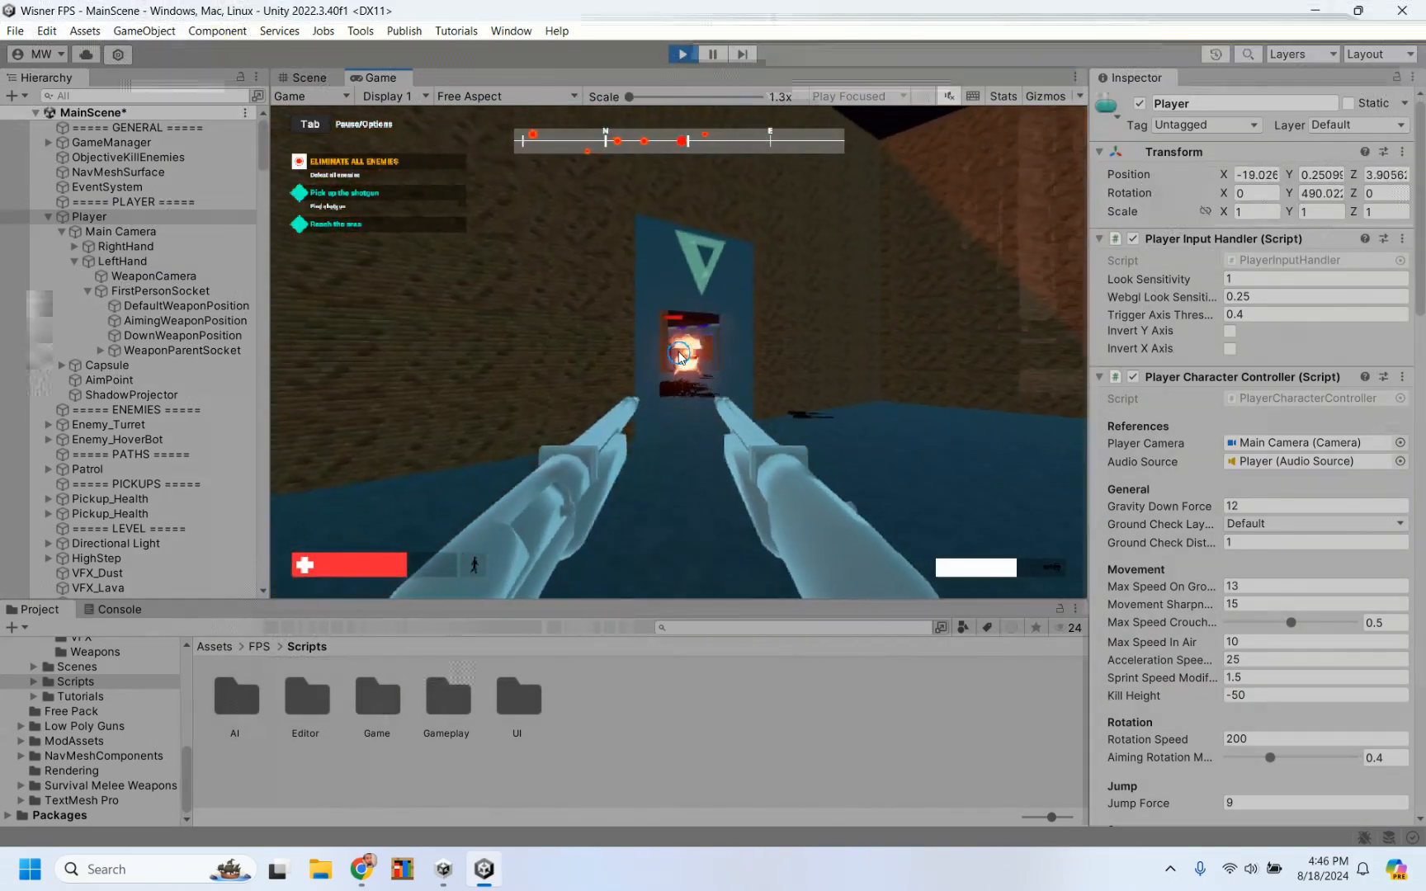
left_click(679, 356)
key("s")
left_click(679, 356)
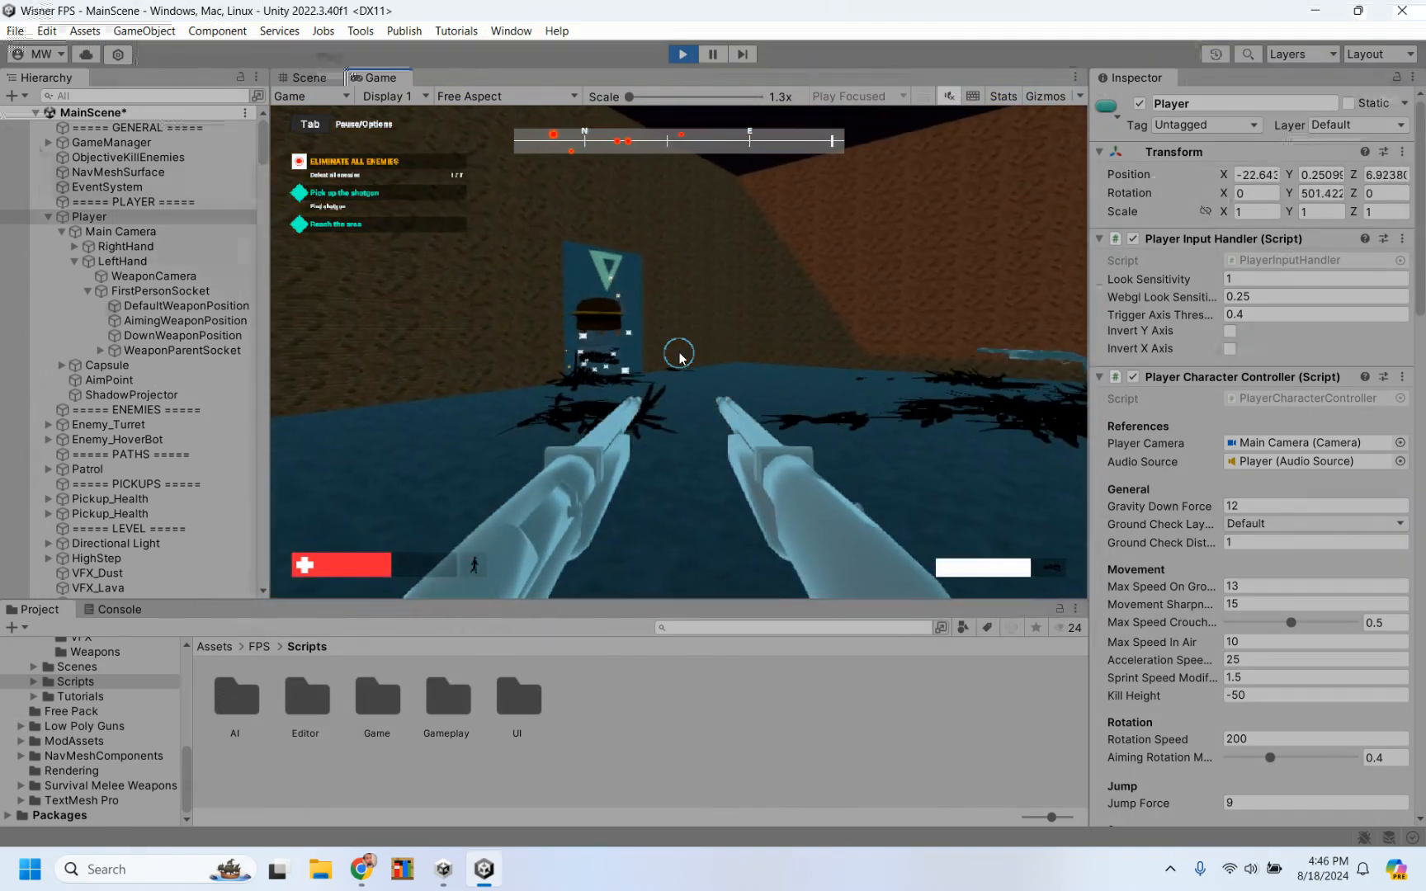
key("Escape")
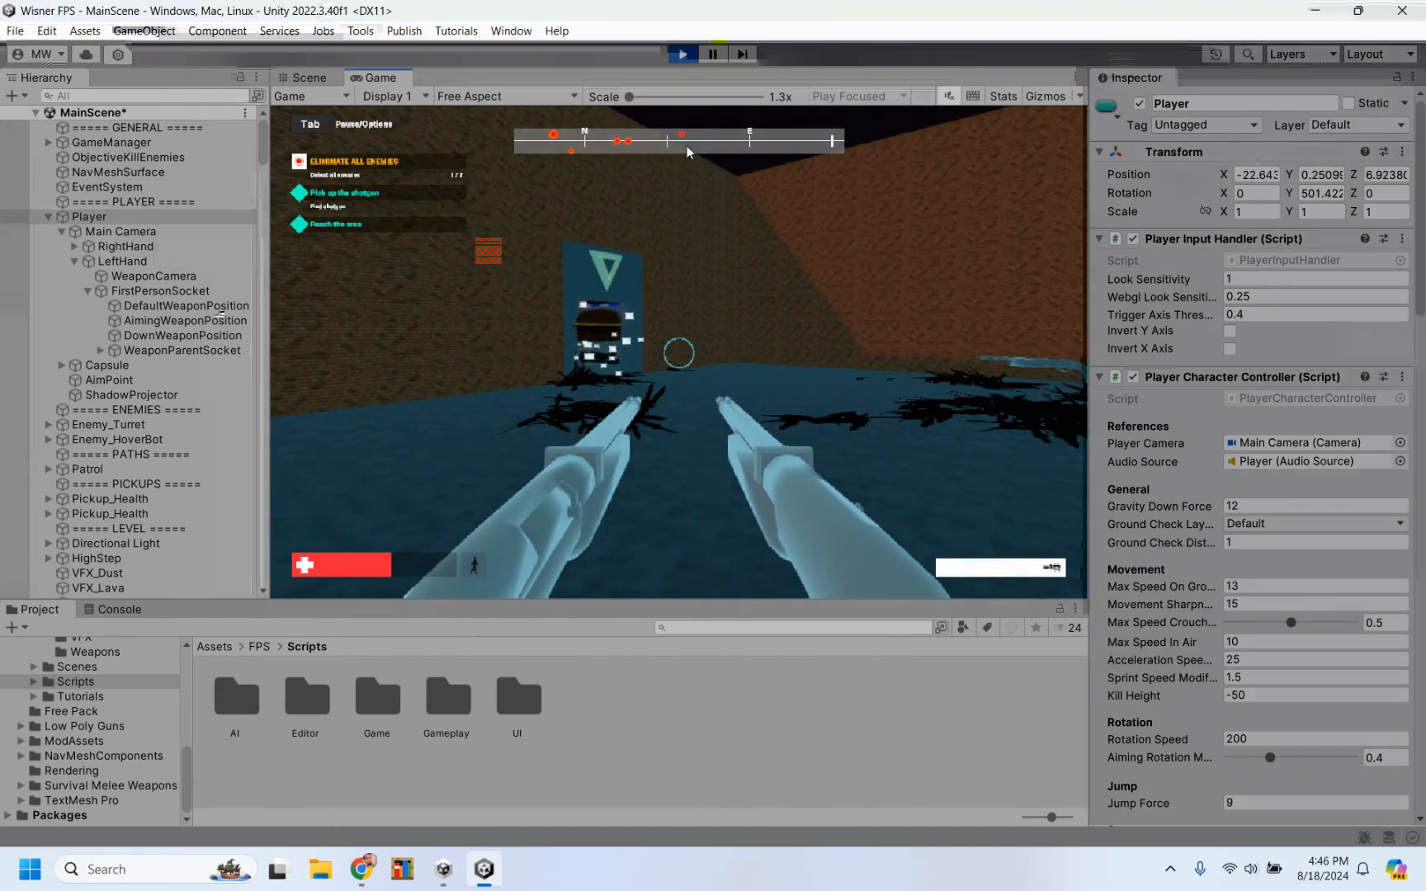
left_click(680, 54)
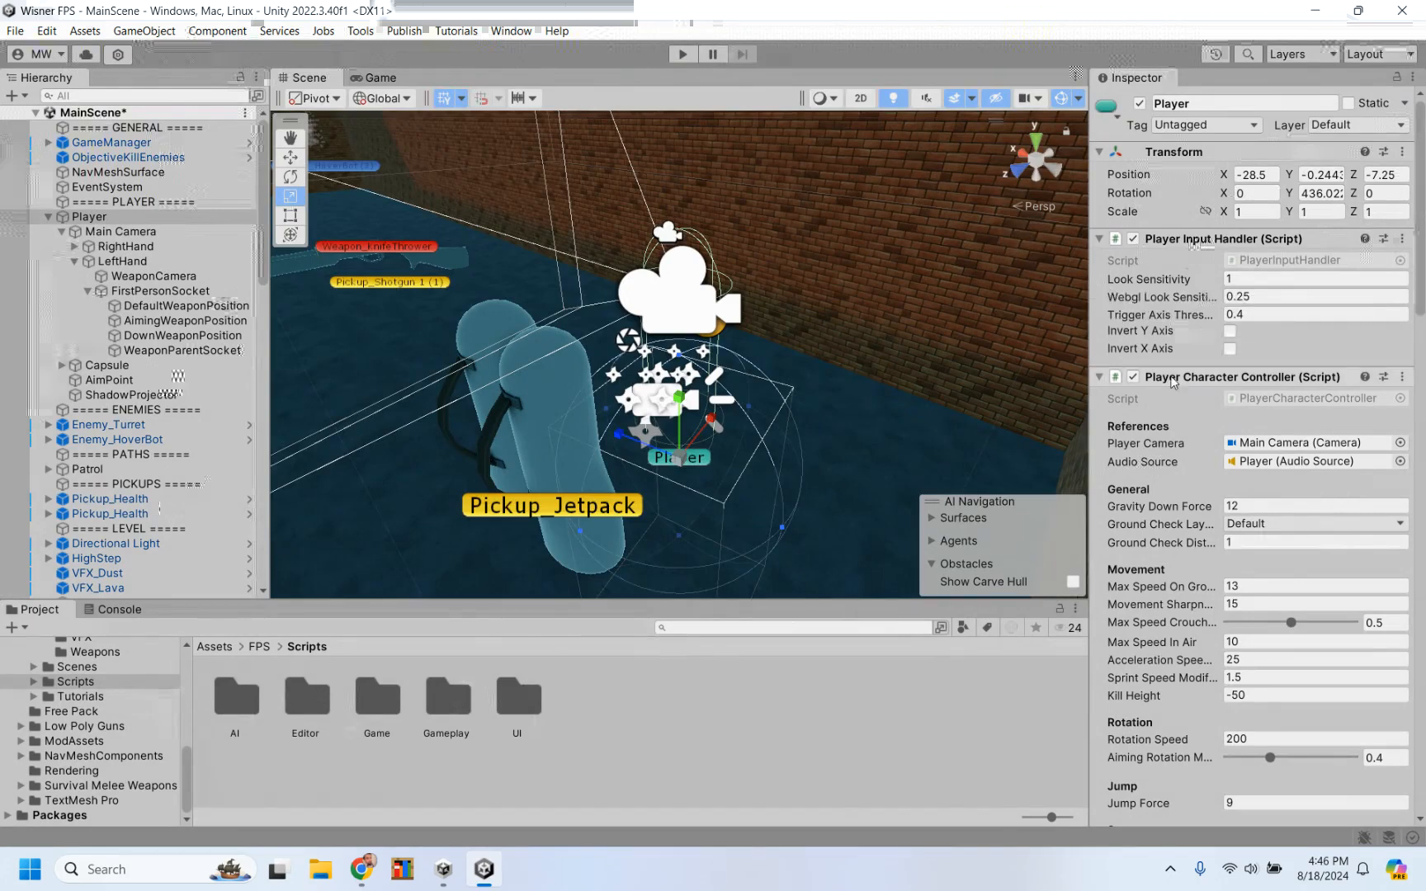
Collapse the Level object and delete the Pickup_Shotgun 1 (1) and Pickup_Shotgun objects from the scene
scroll(1204, 592, "down", 10)
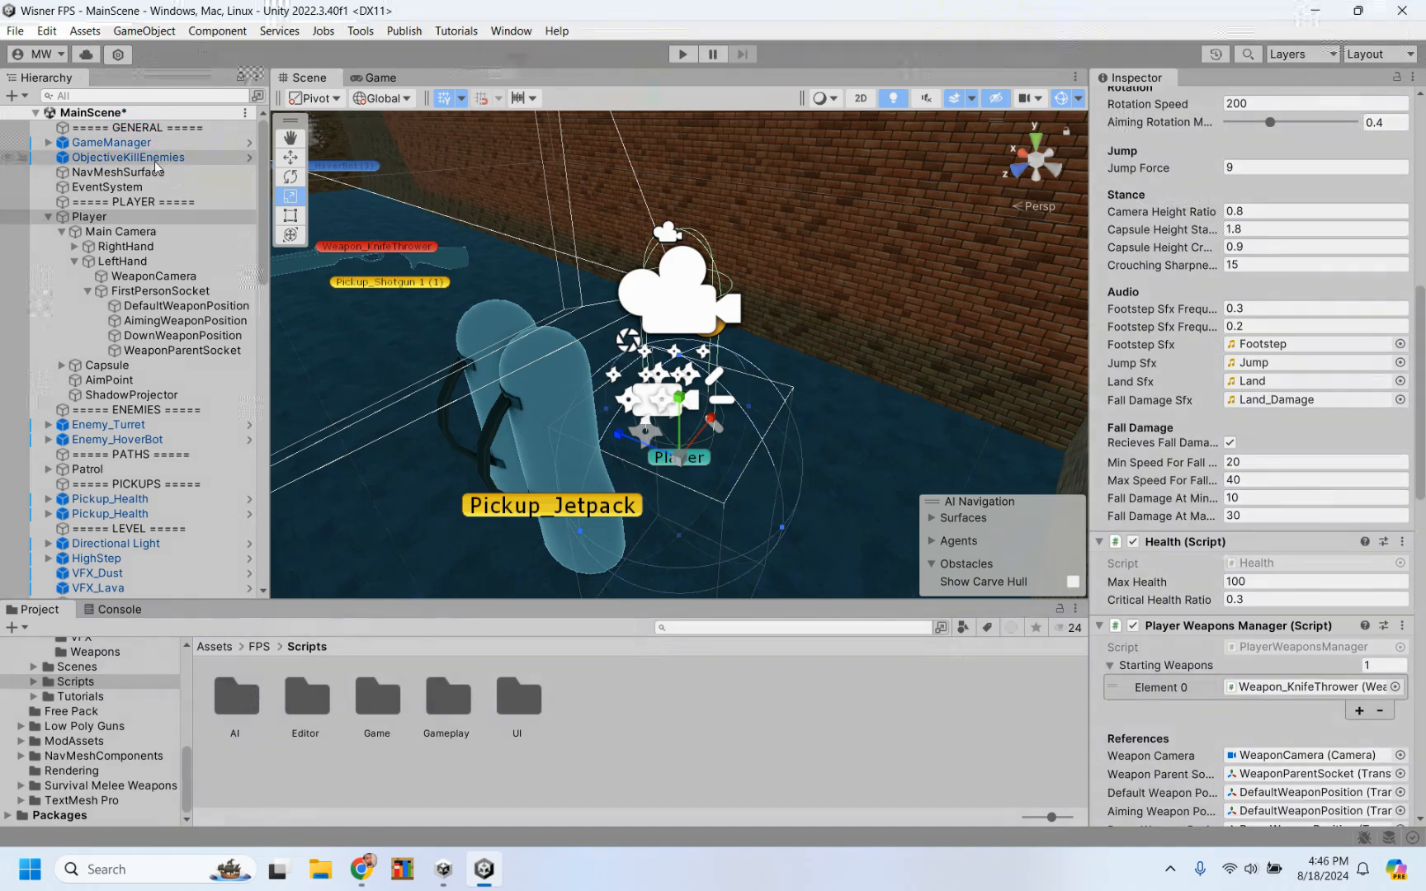
scroll(132, 396, "down", 5)
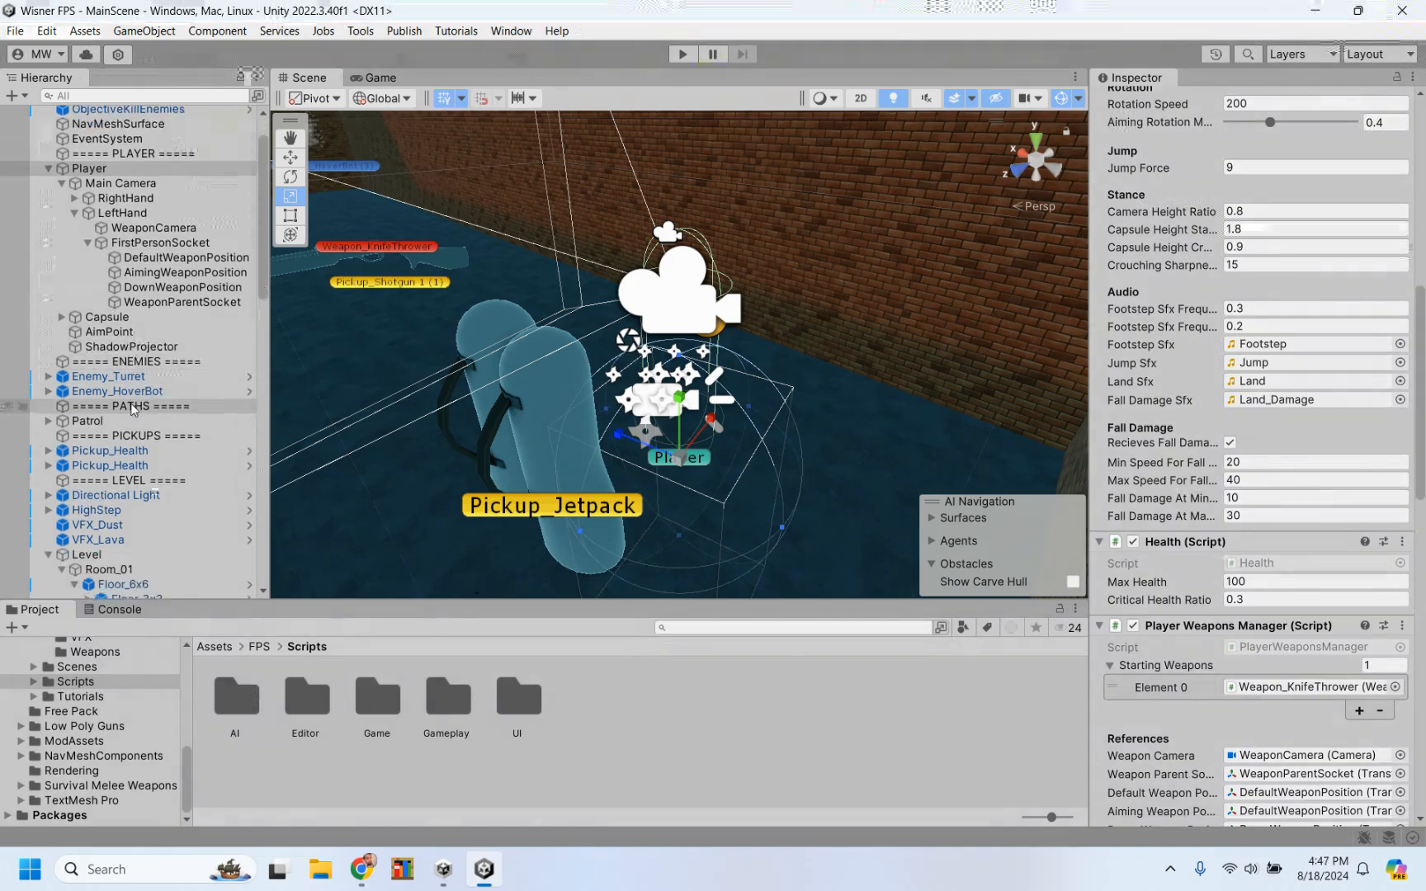
scroll(132, 408, "down", 3)
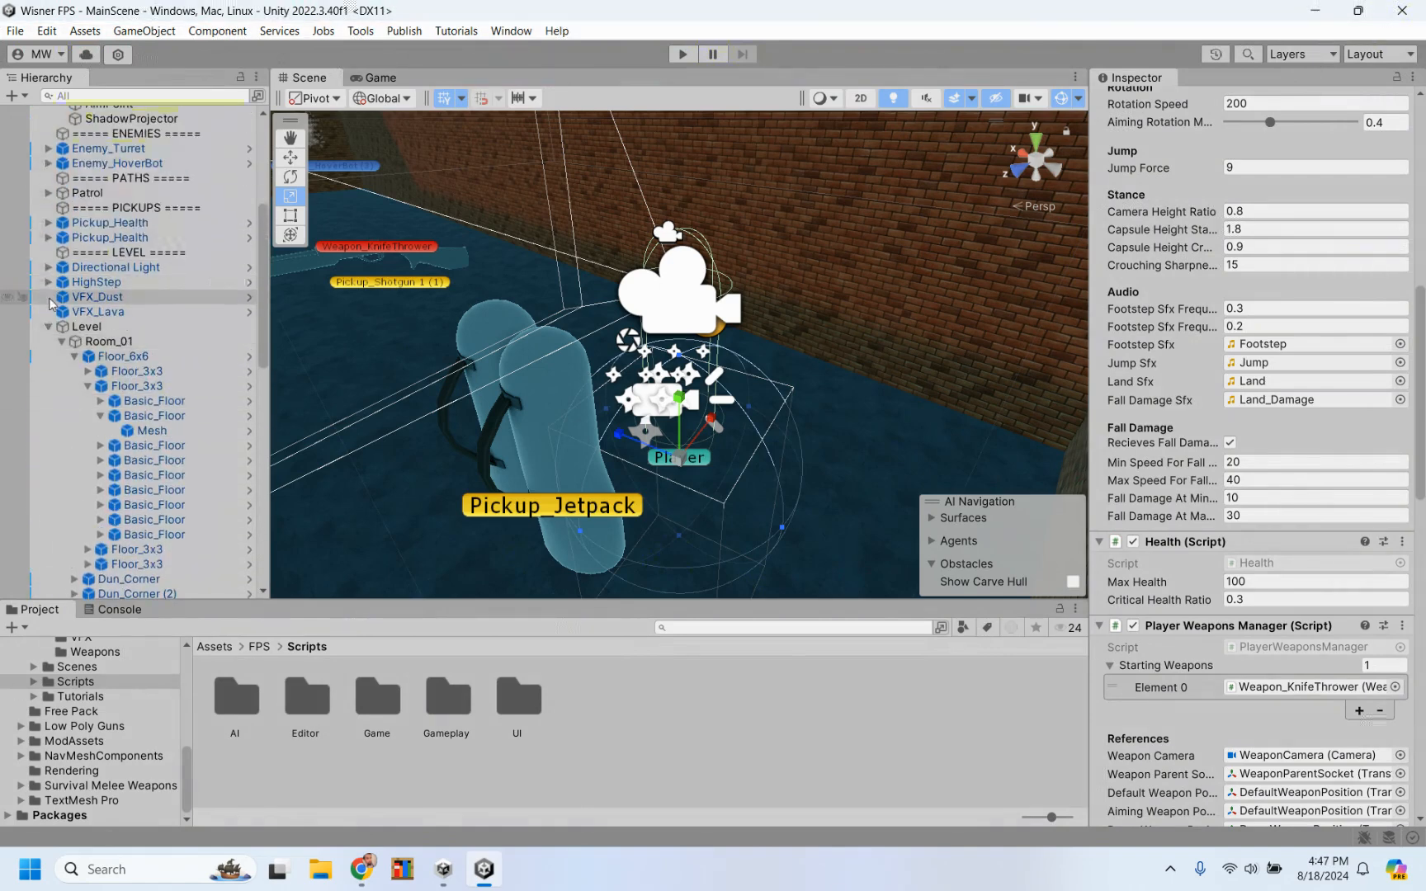
left_click(47, 327)
scroll(91, 387, "down", 3)
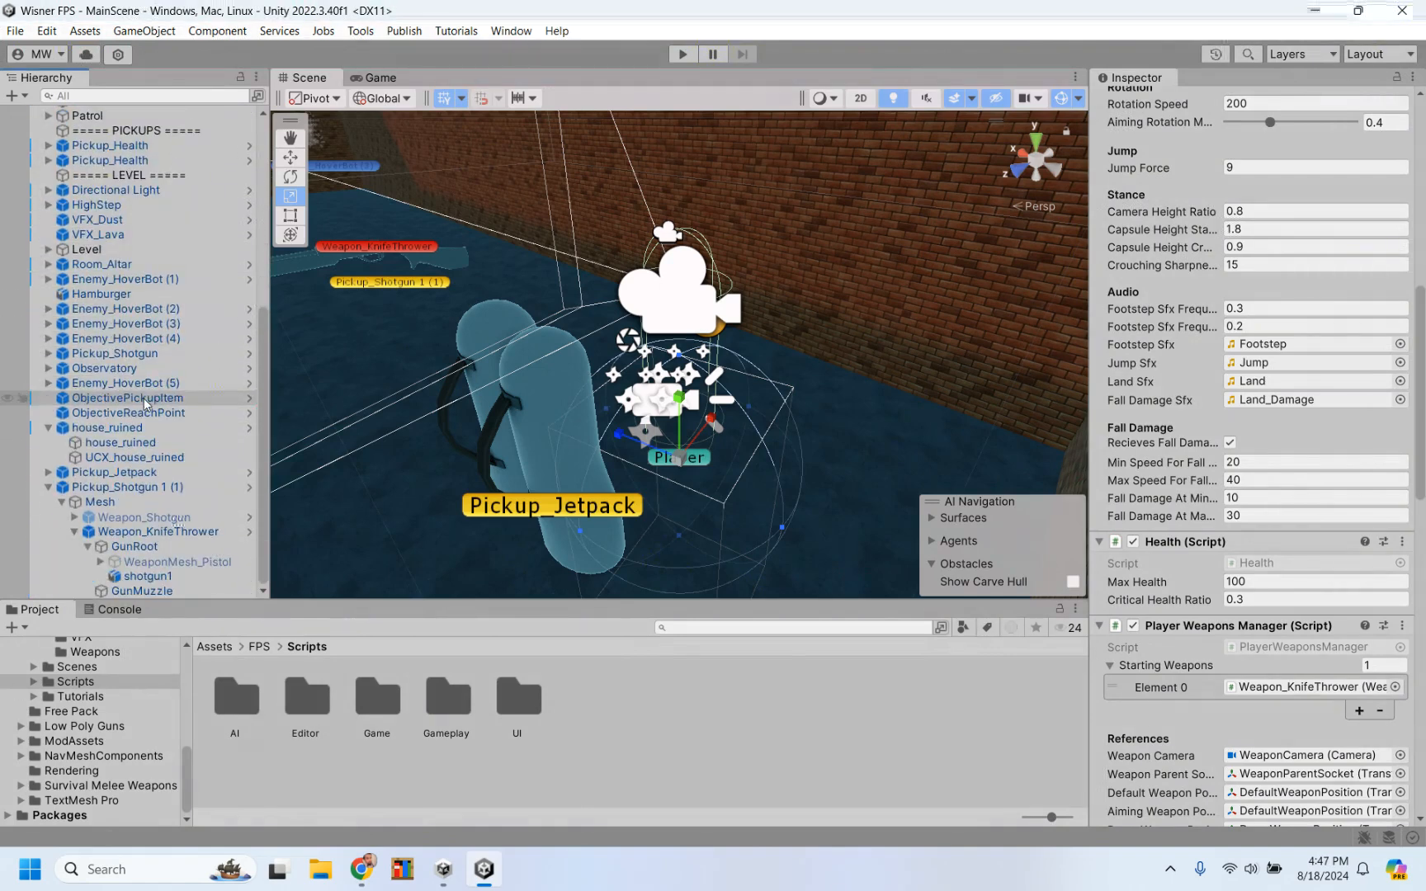
left_click(130, 487)
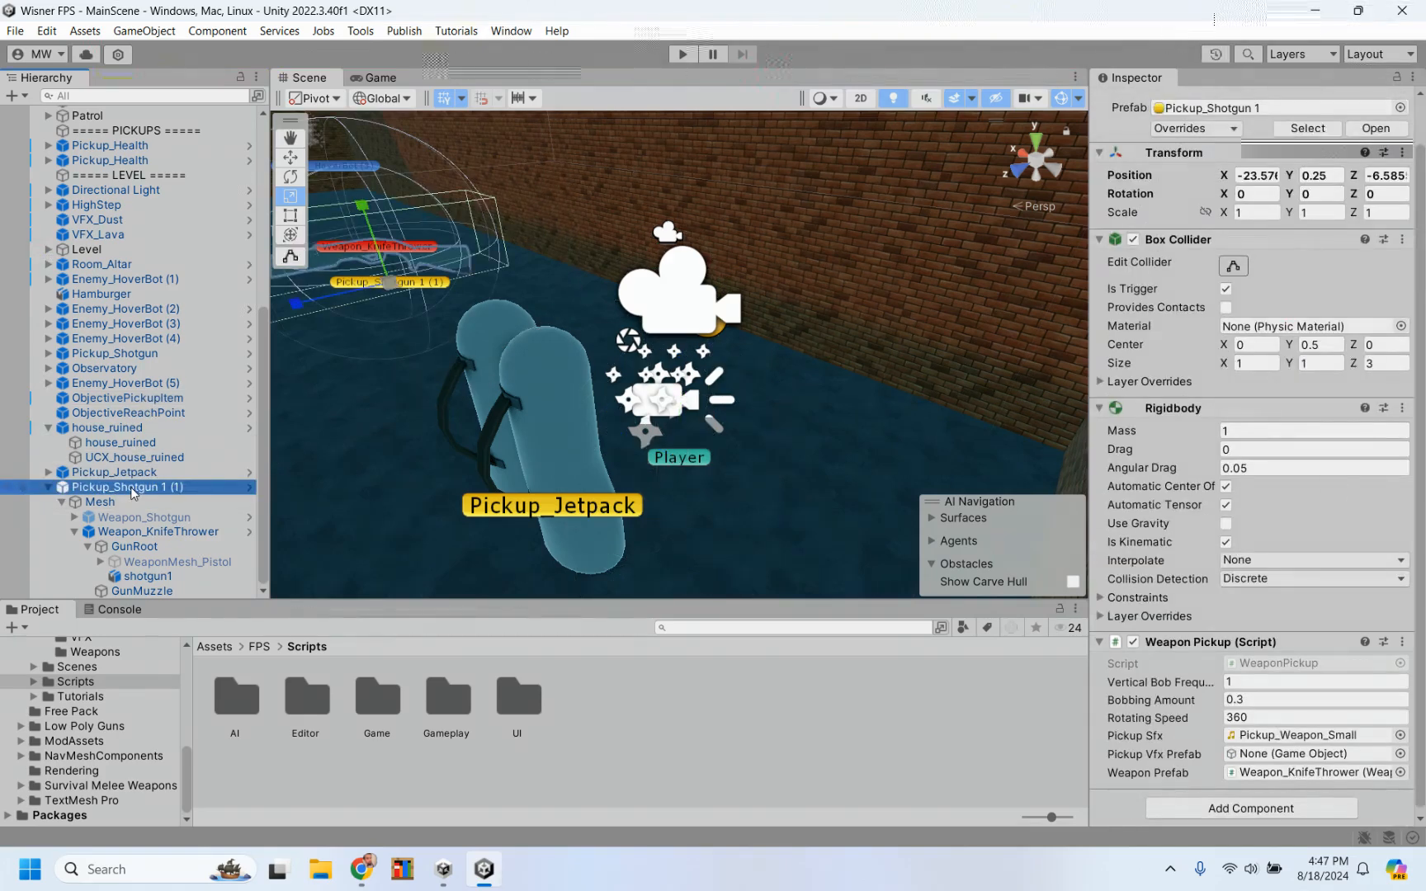
key("Delete")
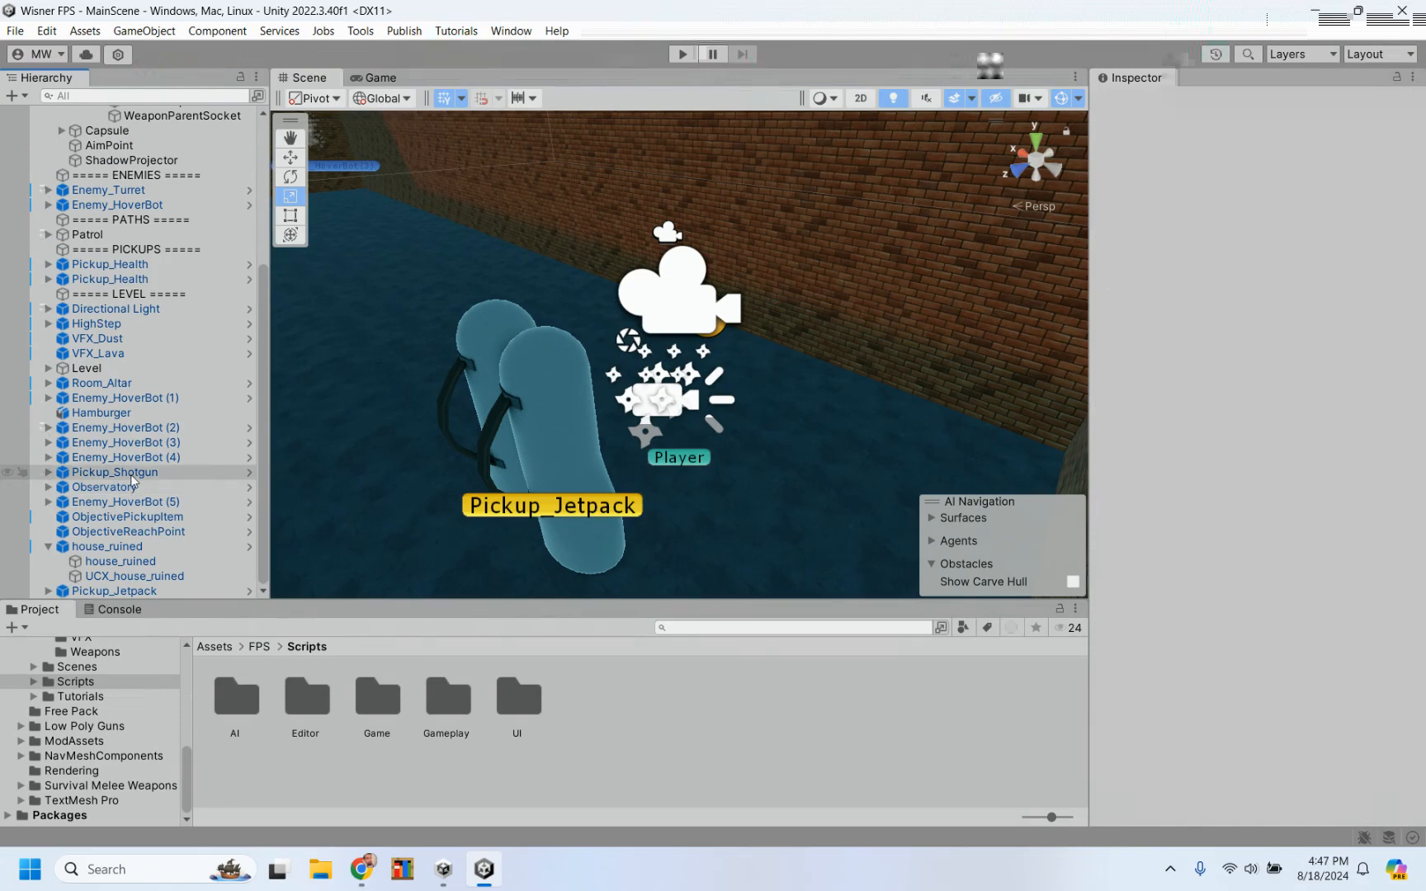
left_click(132, 476)
key("Delete")
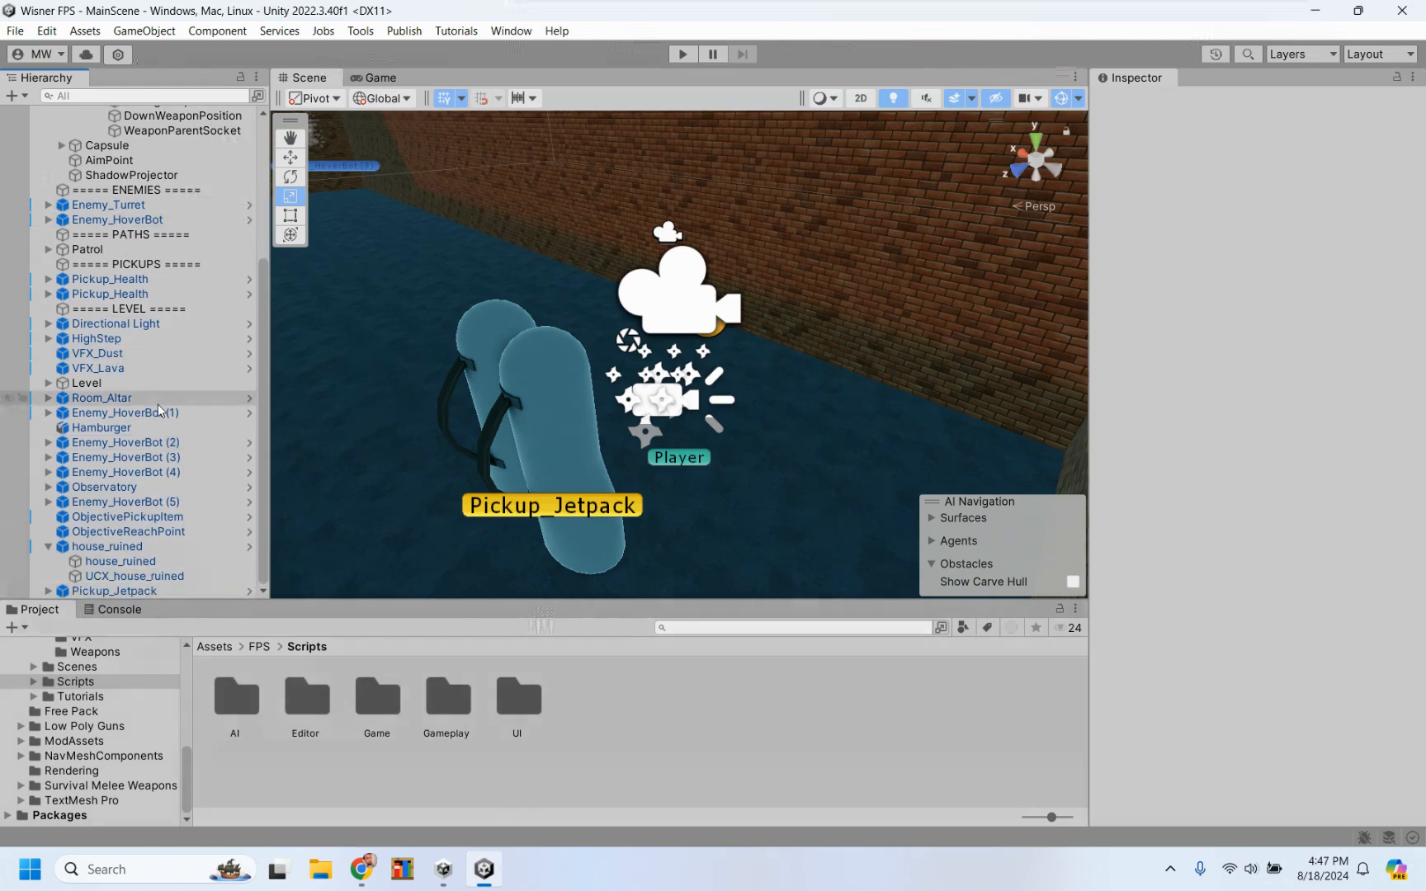
Set the Player's first Player Weapons Manager to 3 Starting Weapons
scroll(157, 404, "up", 5)
scroll(157, 403, "down", 5)
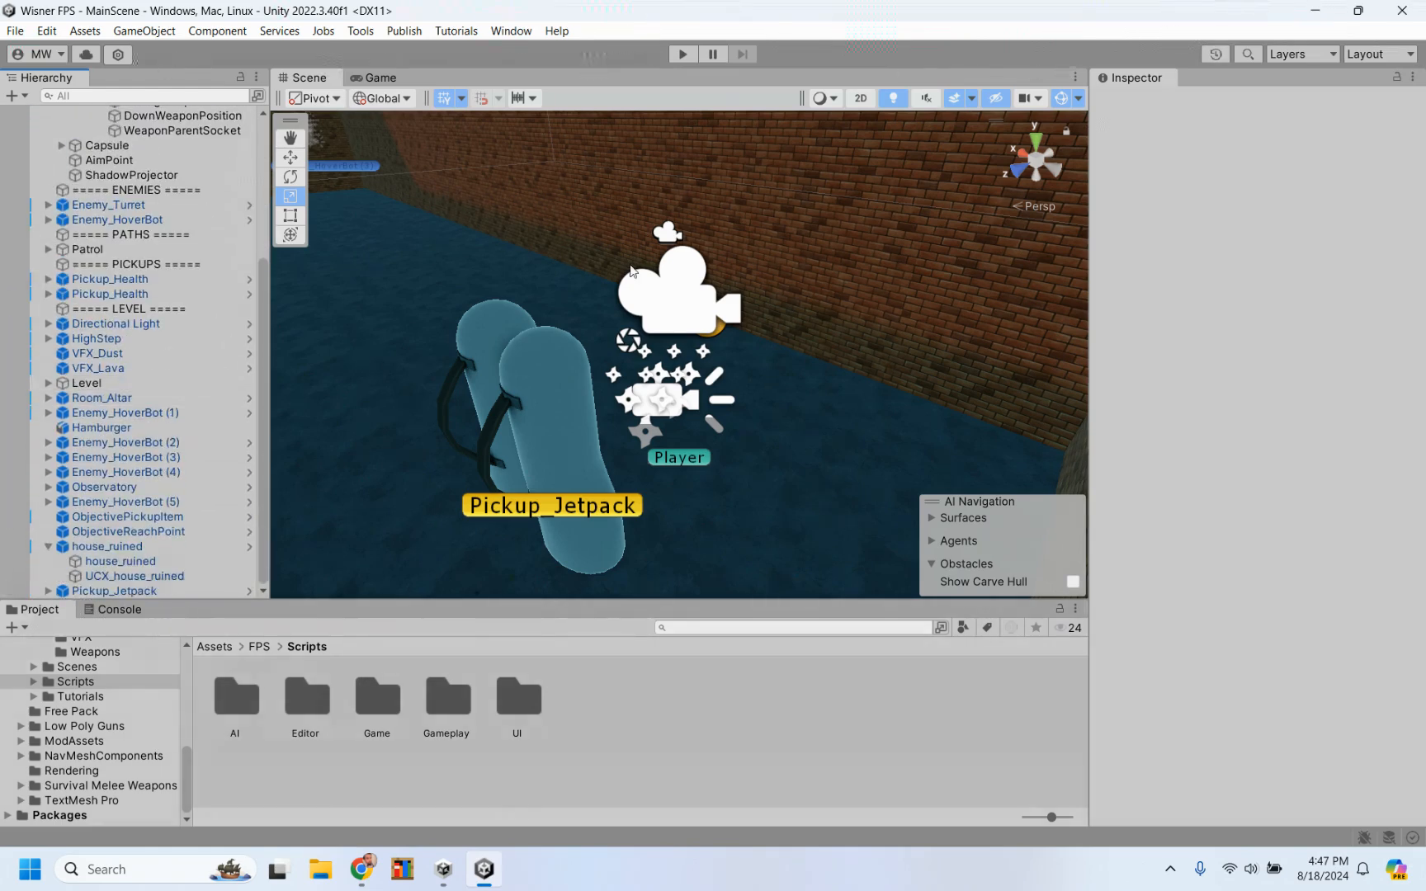
scroll(165, 276, "up", 5)
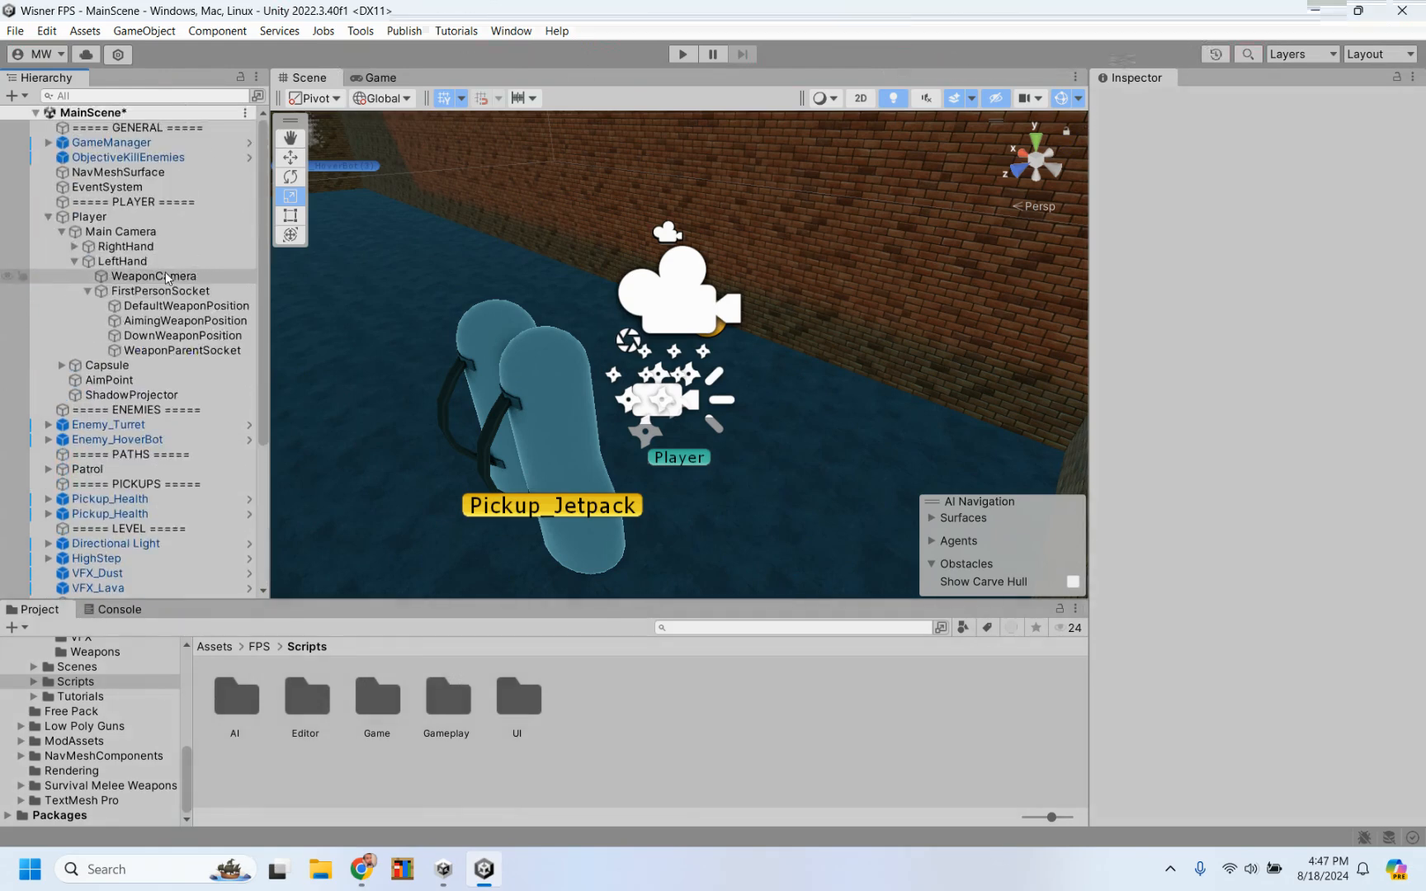
left_click(135, 216)
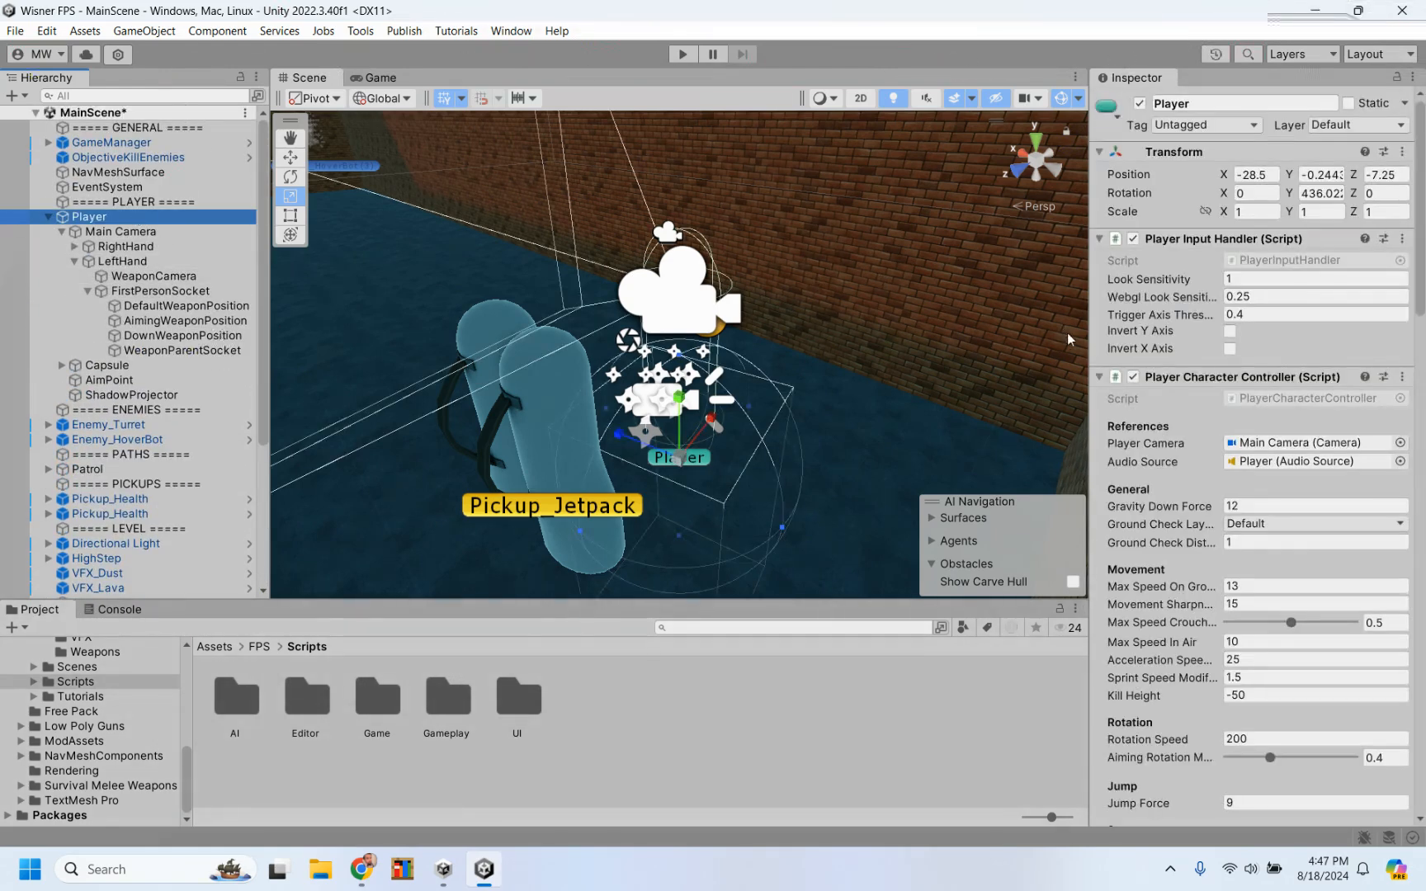
scroll(1194, 517, "down", 15)
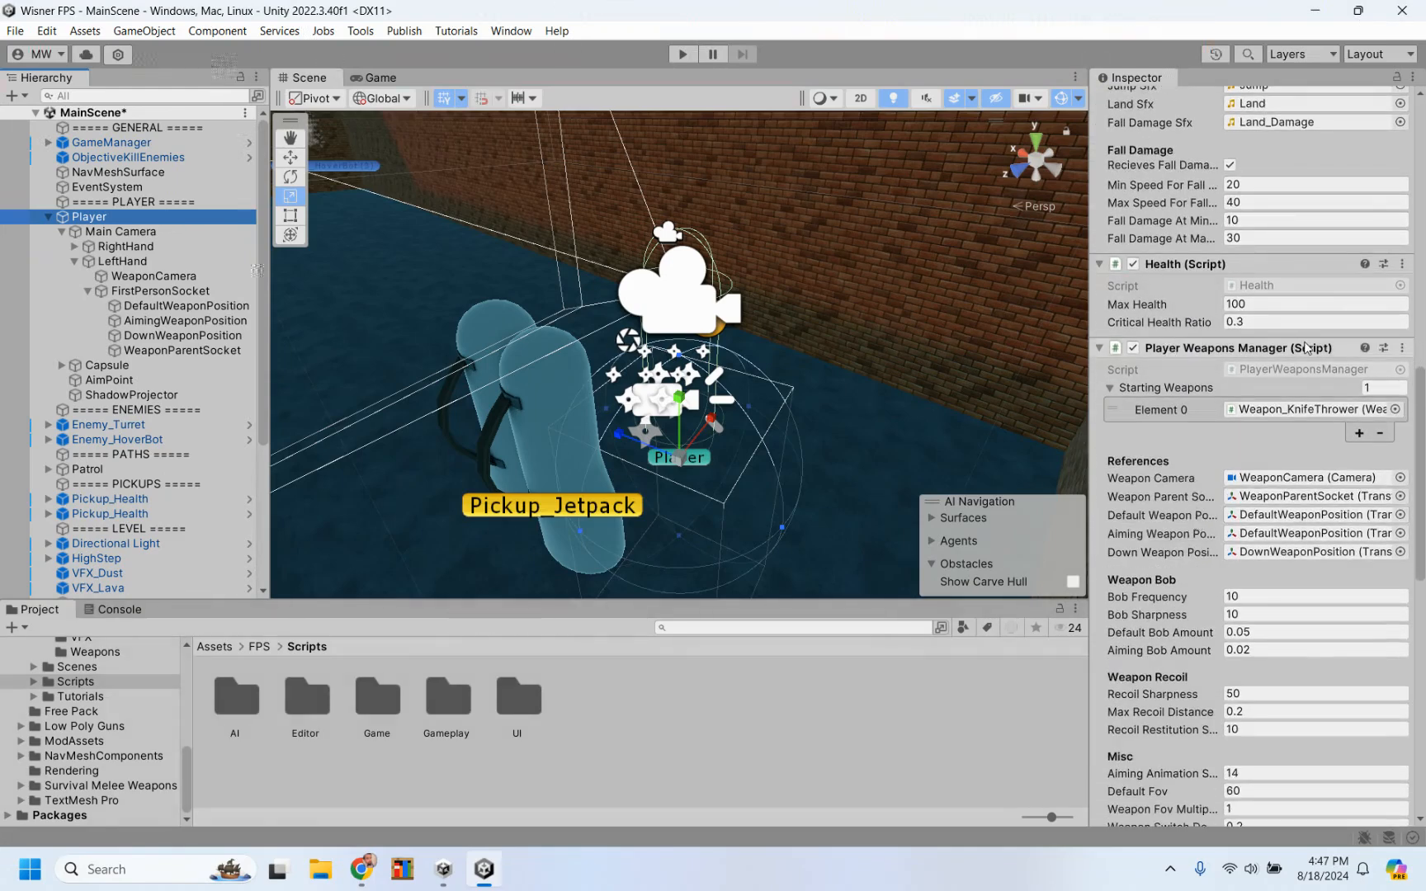
scroll(1306, 347, "down", 3)
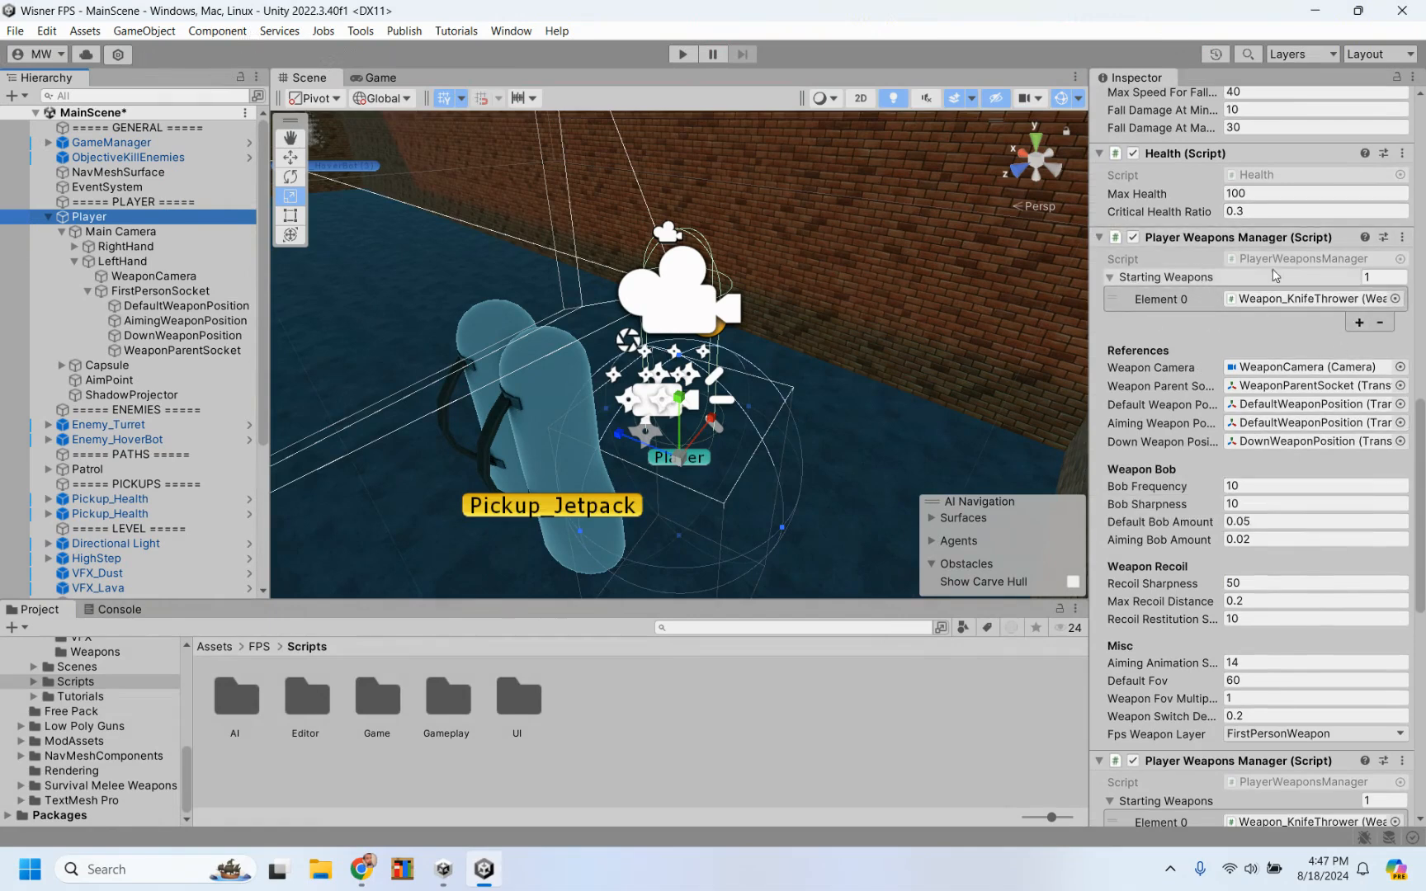
left_click(1384, 278)
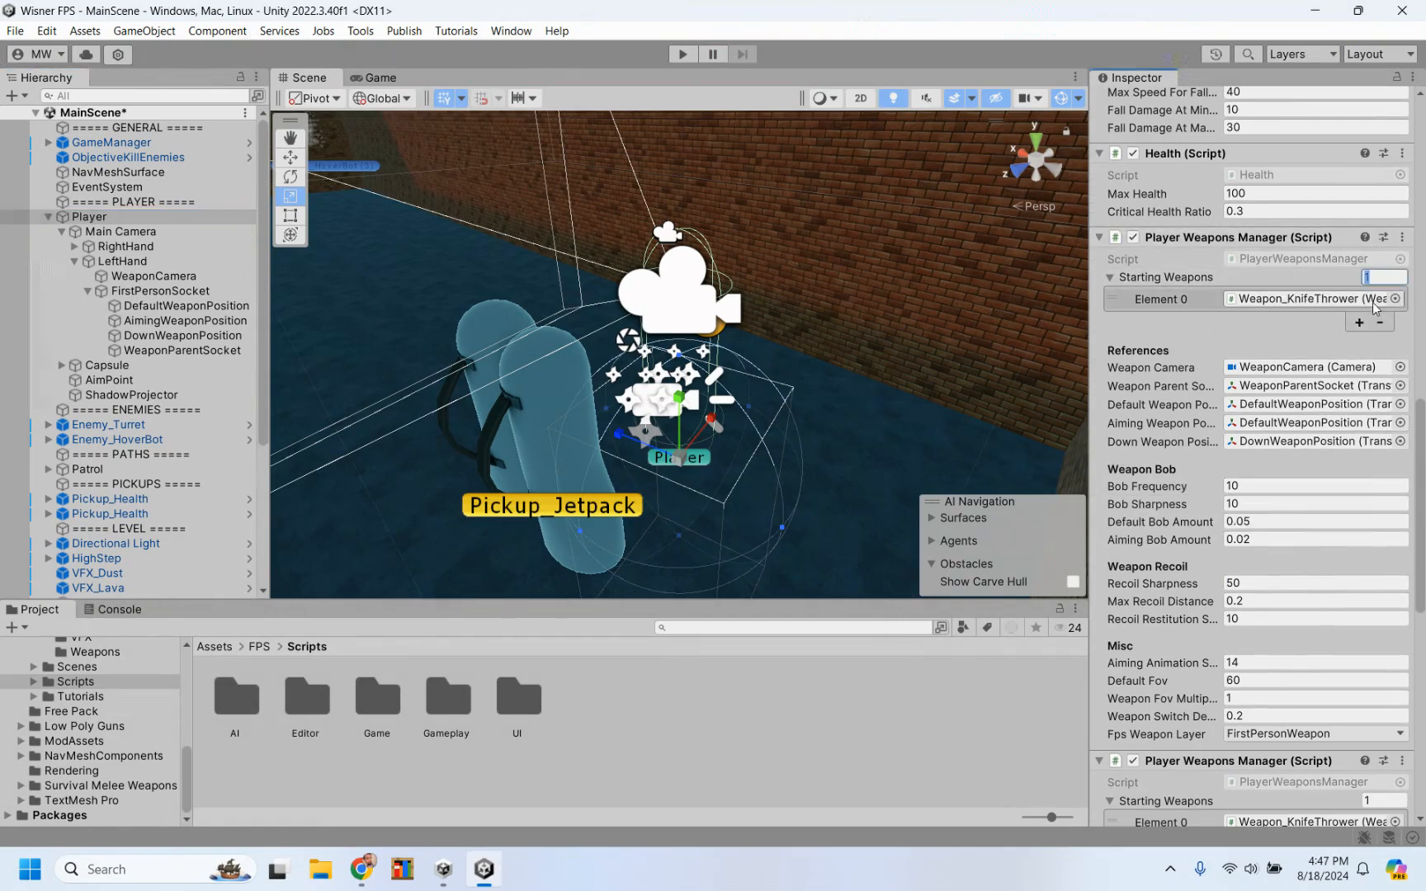
type("3")
key("Return")
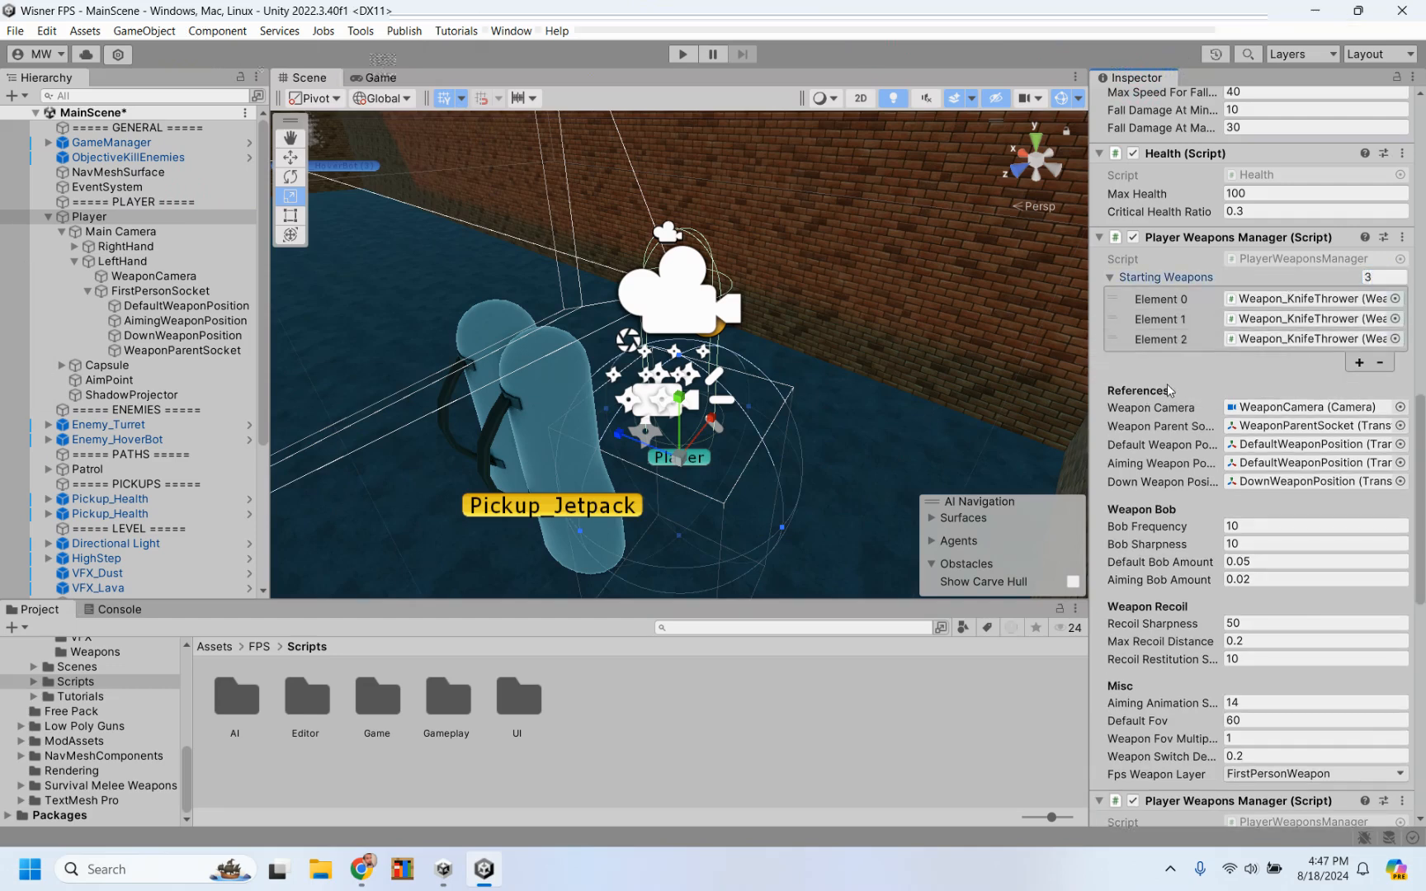
Set the second Player Weapons Manager to 3 Starting Weapons
scroll(1165, 386, "down", 3)
scroll(1166, 386, "down", 4)
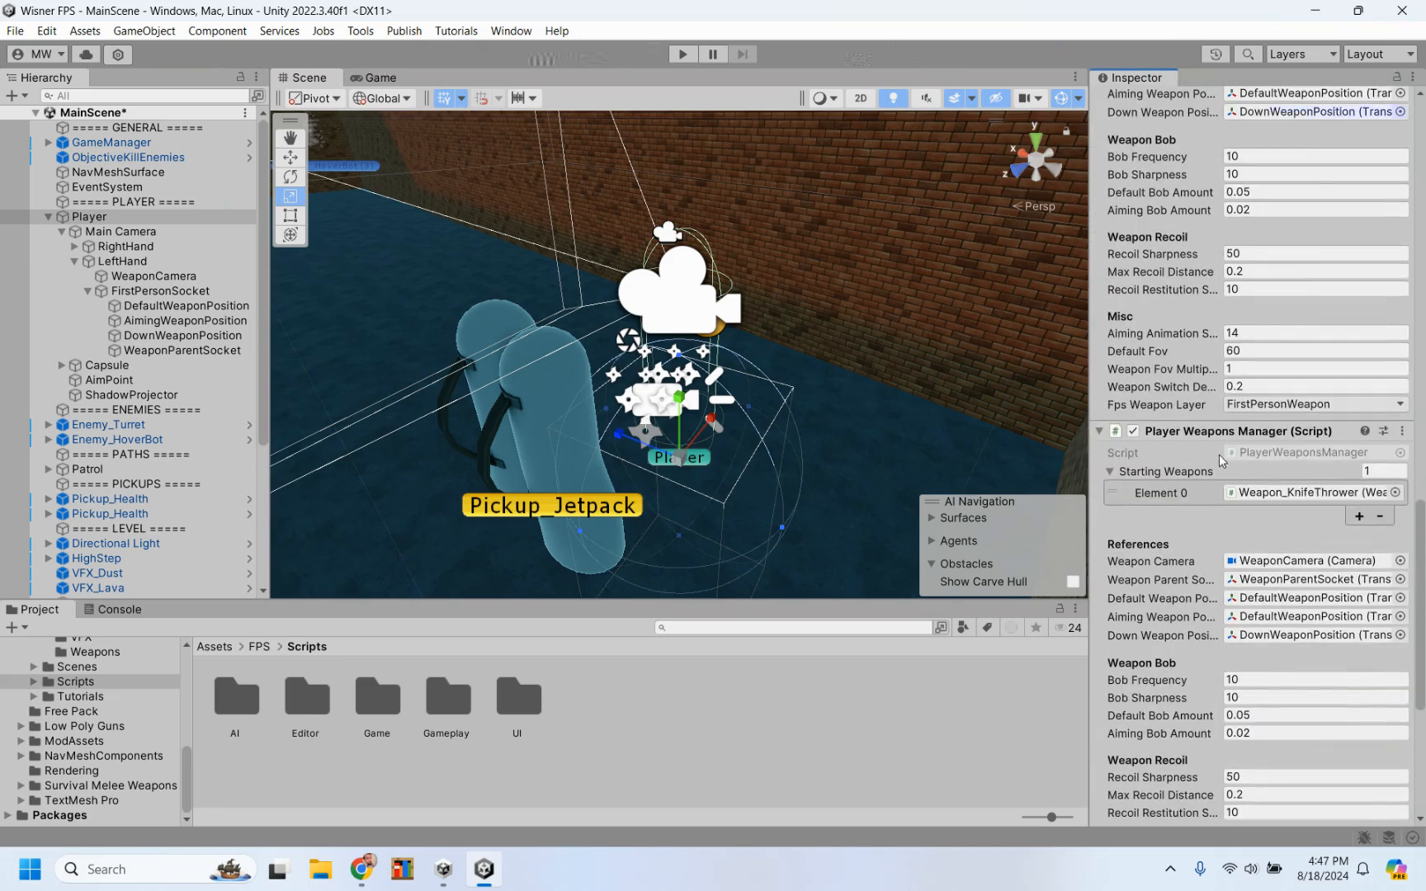
left_click(1381, 468)
type("3")
key("Return")
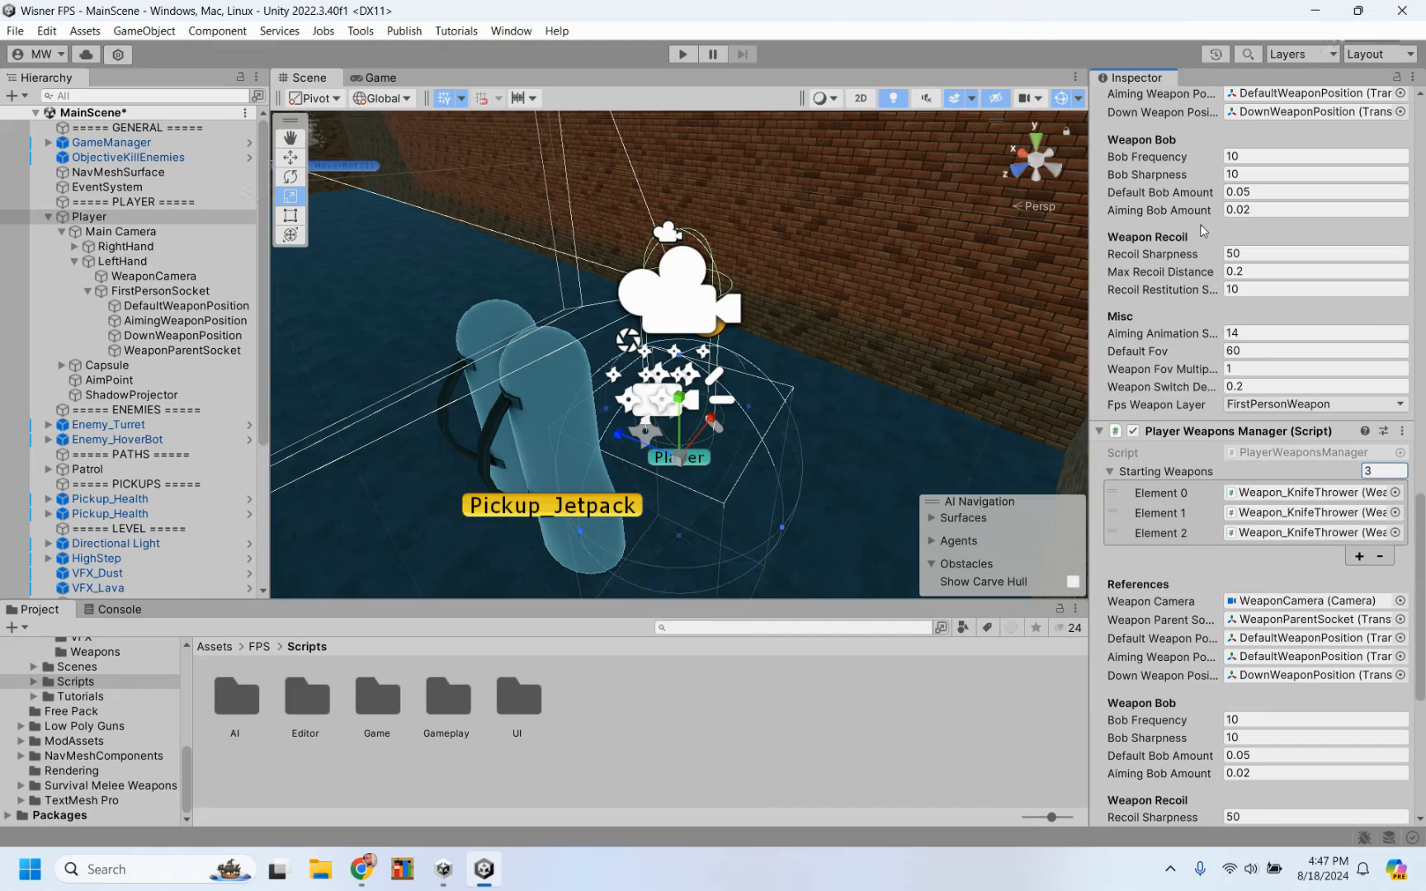
Assign the Weapon_Blaster prefab to Element 0 of Starting Weapons in both Player Weapons Managers
scroll(1200, 224, "up", 5)
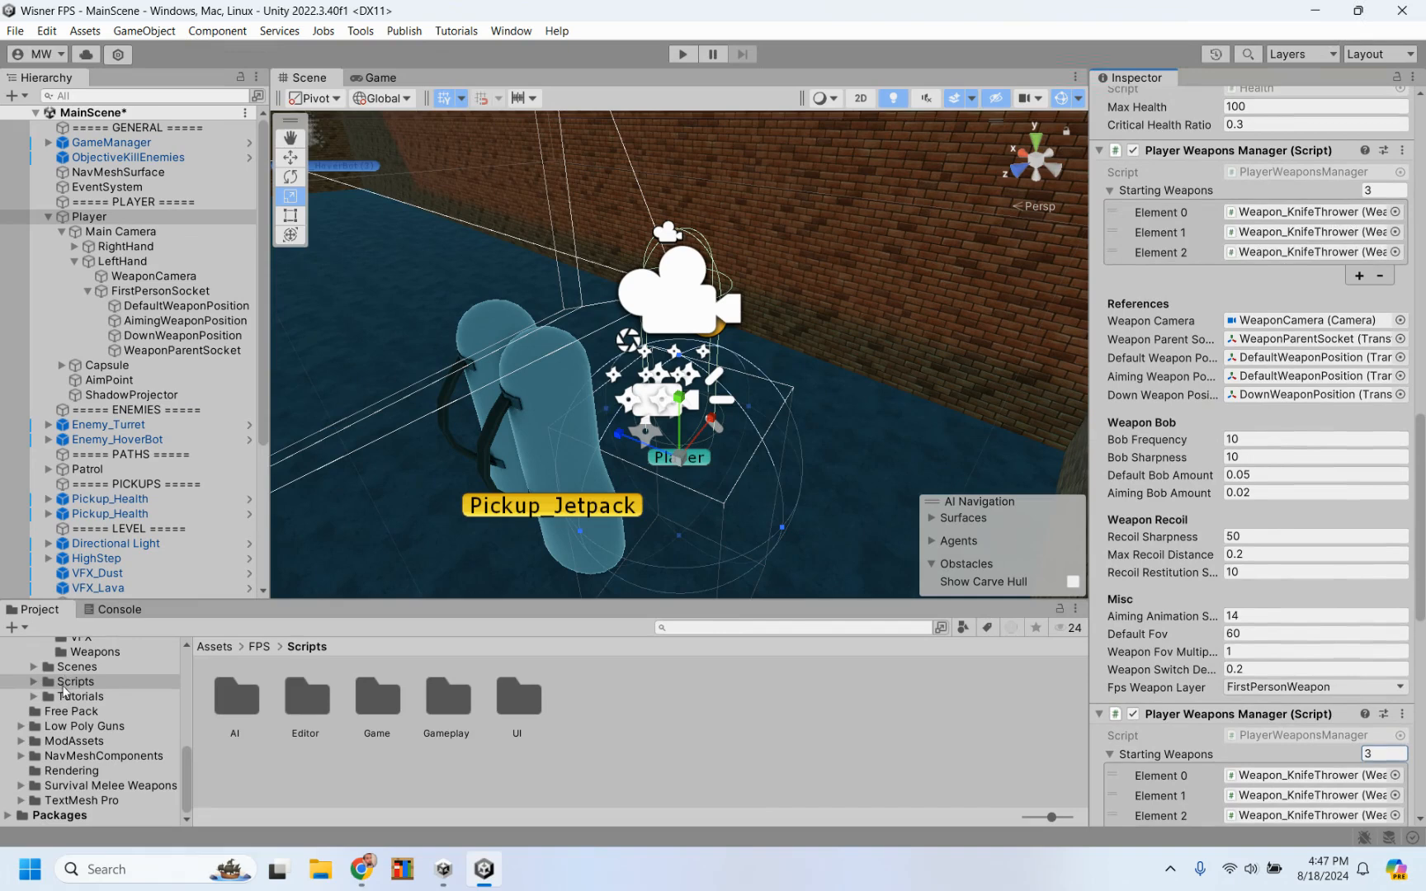
scroll(65, 690, "up", 5)
left_click(82, 733)
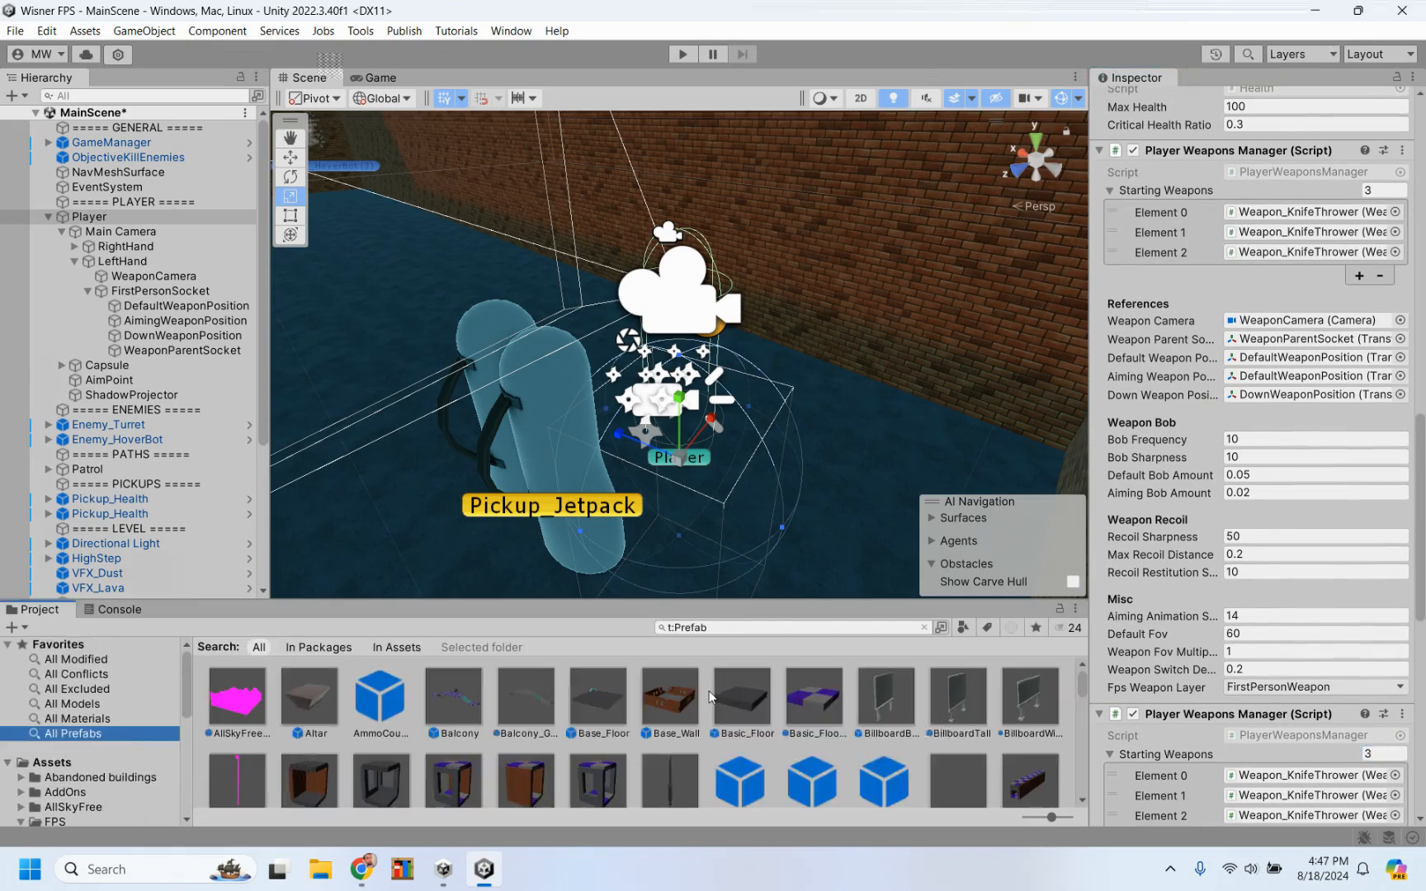
scroll(709, 691, "down", 5)
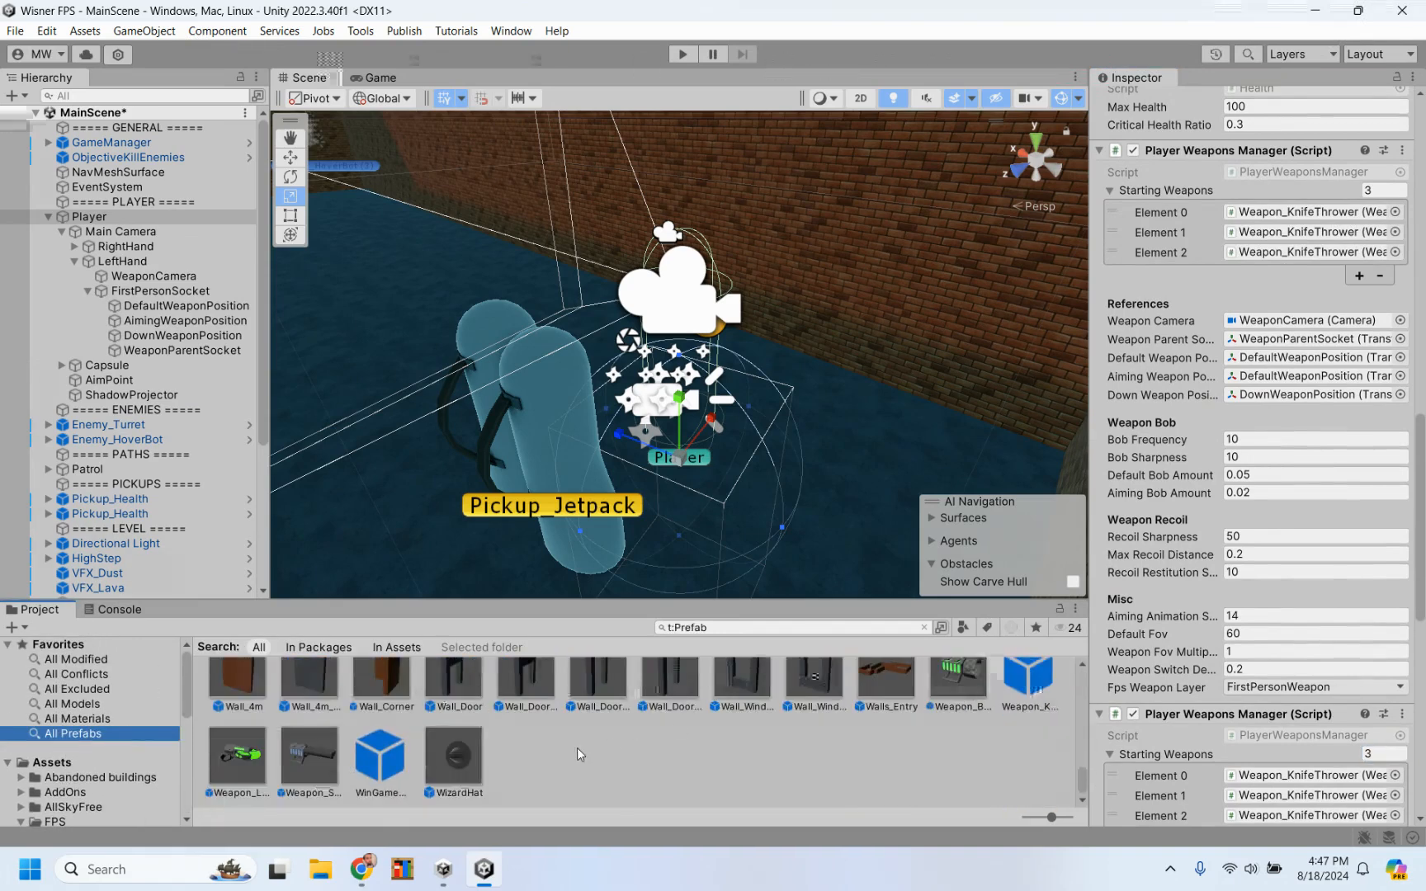
scroll(892, 732, "up", 1)
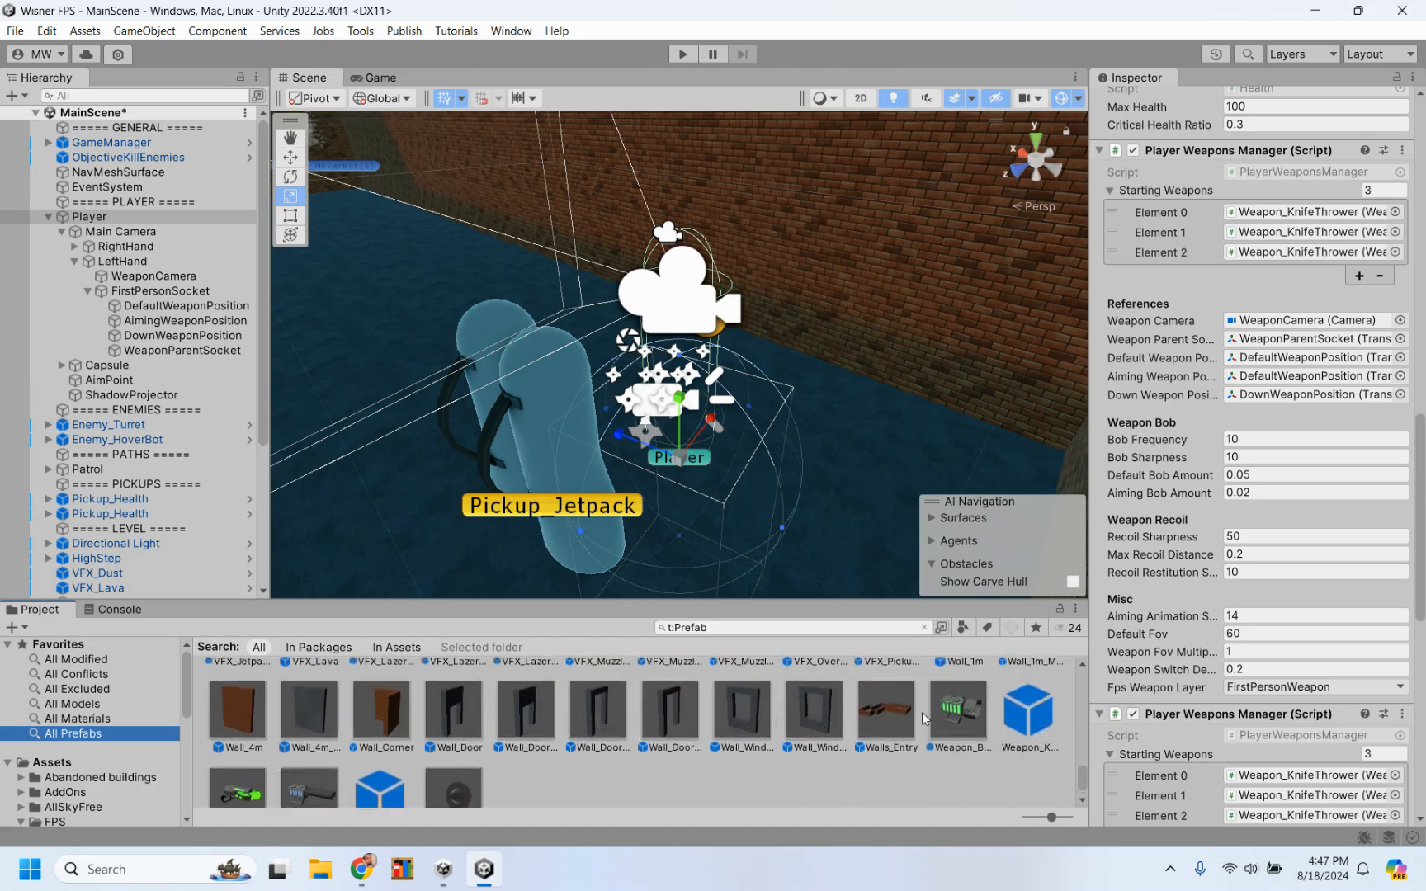
left_click_drag(949, 711, 1117, 593)
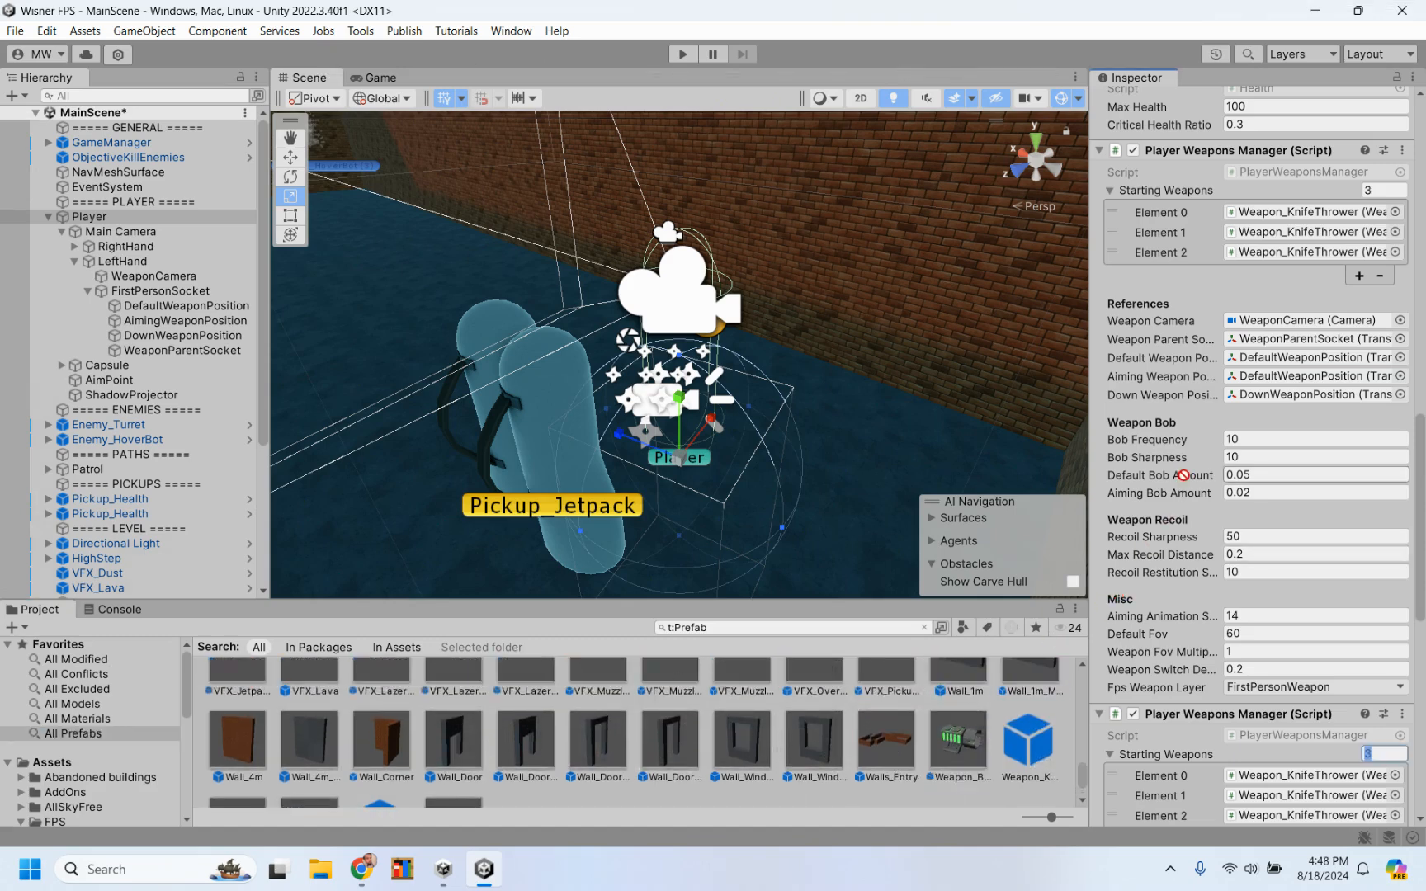
left_click_drag(1246, 284, 1303, 215)
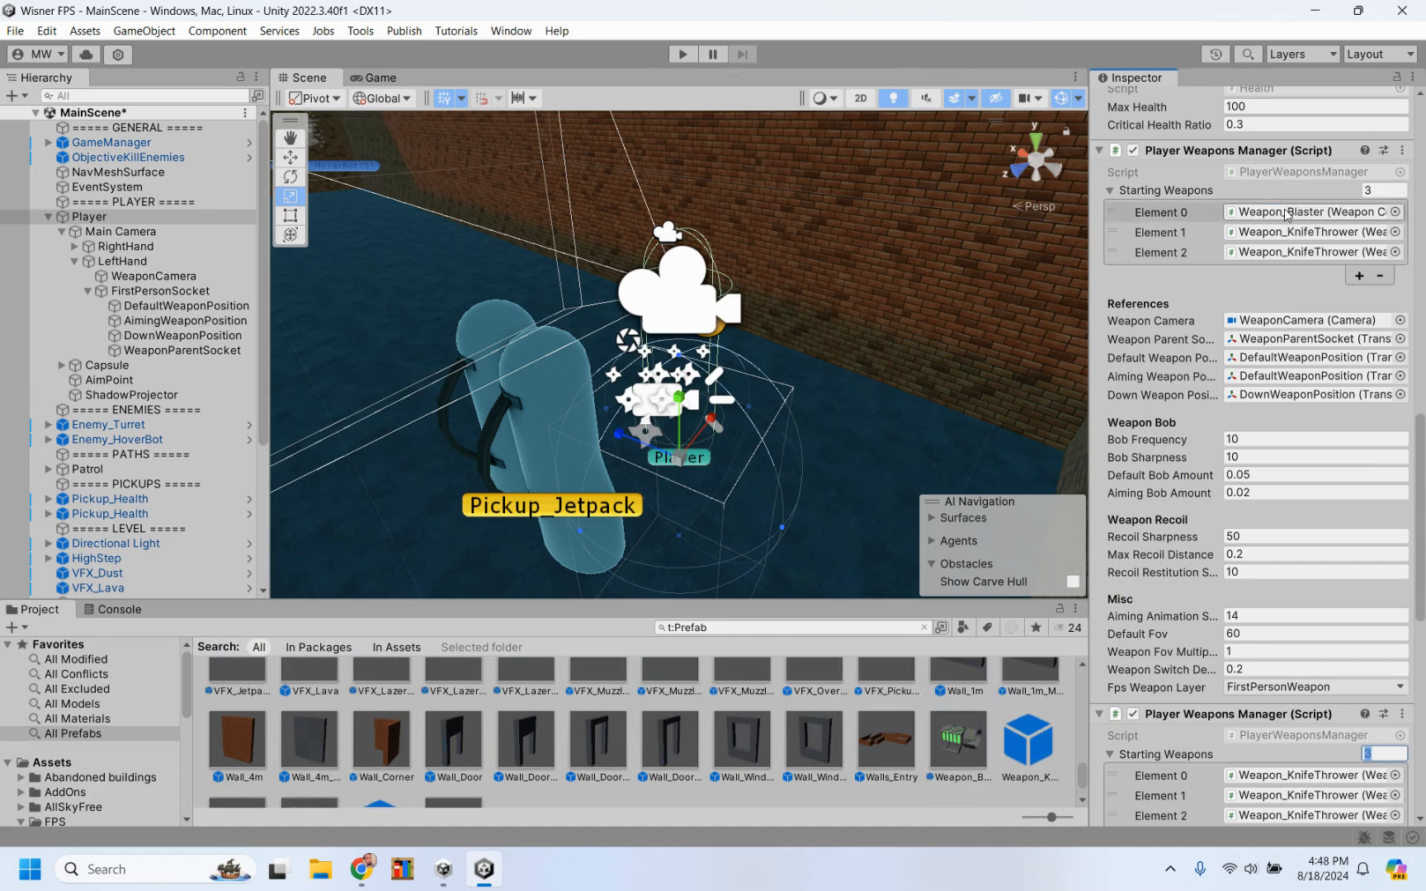
scroll(1191, 426, "down", 2)
scroll(1190, 426, "down", 8)
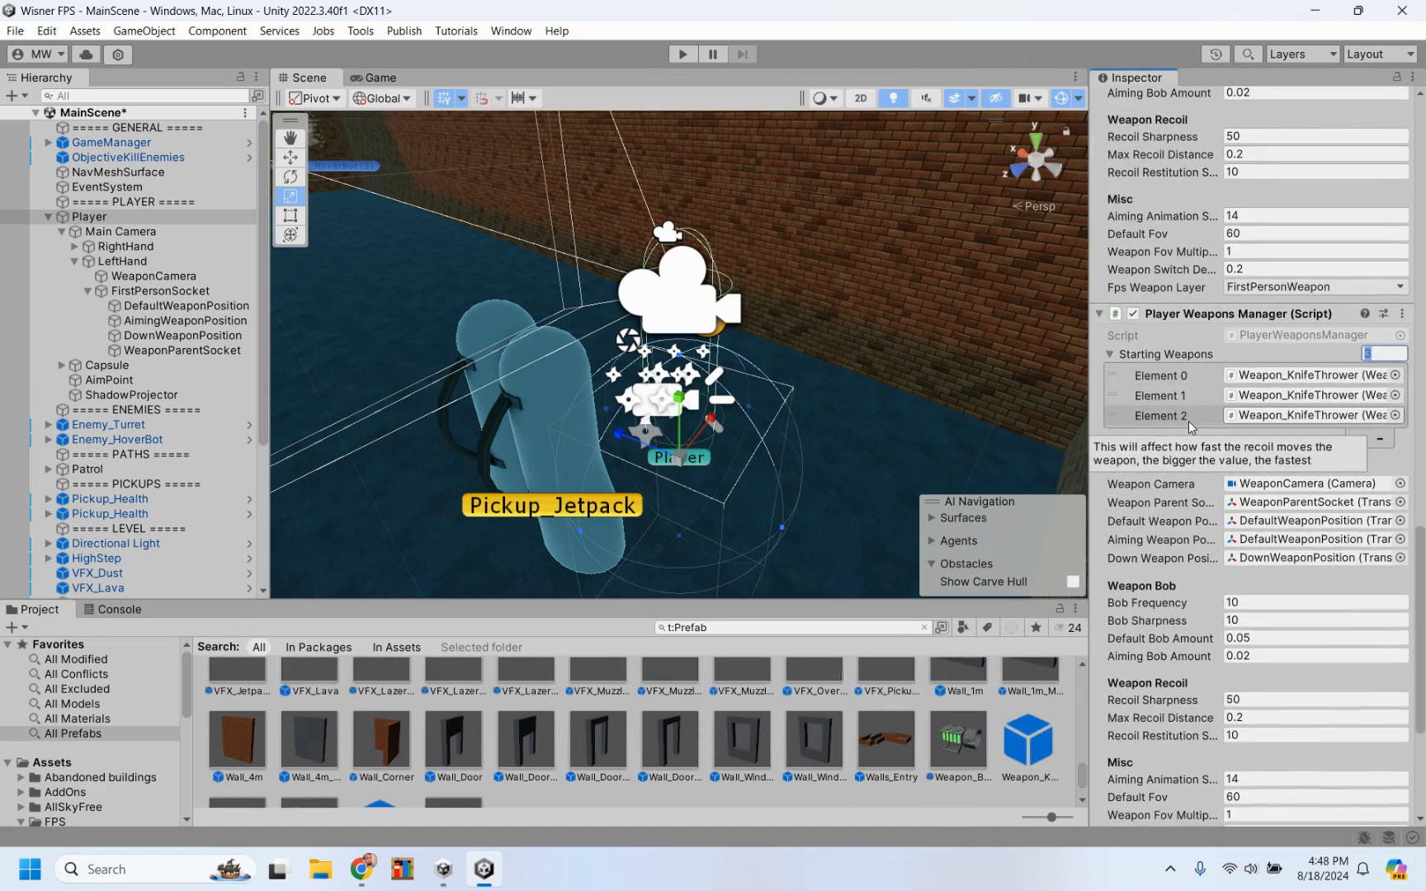
left_click_drag(951, 751, 1287, 375)
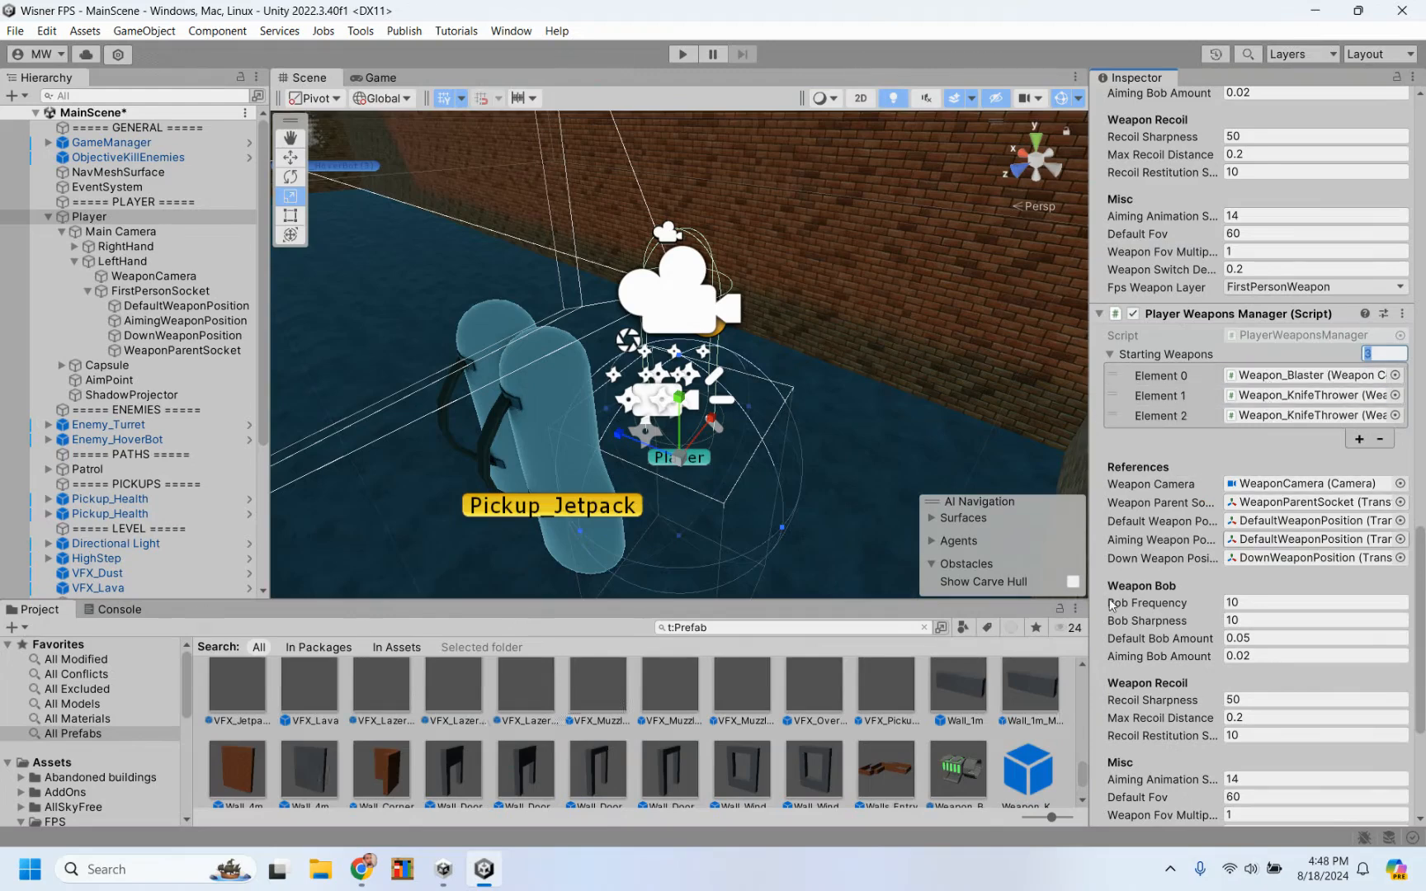
Assign the Weapon_Shotgun prefab to Element 1 of Starting Weapons in both Player Weapons Managers
scroll(972, 795, "down", 2)
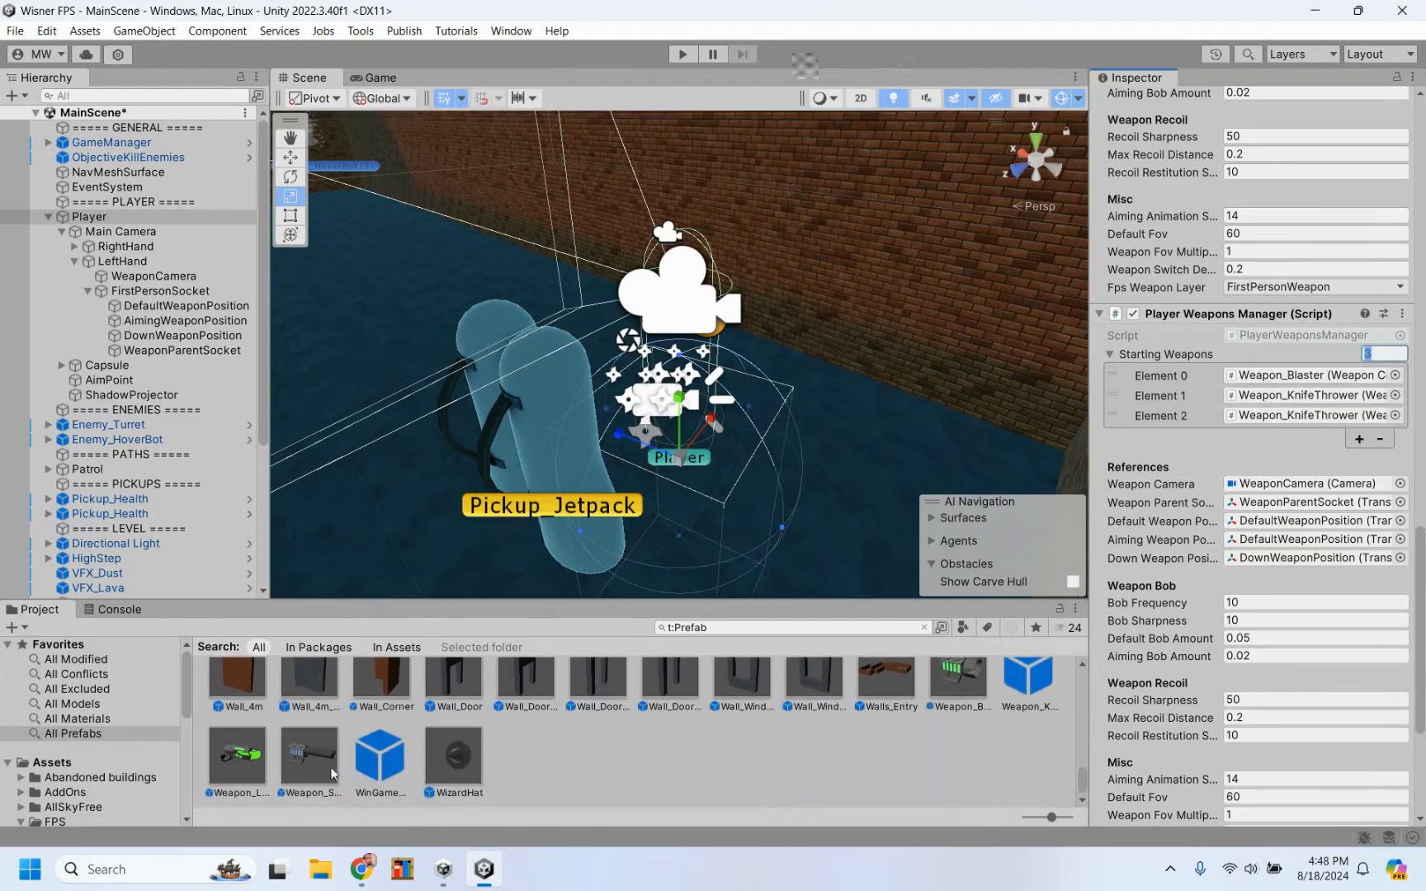
left_click_drag(309, 764, 1254, 396)
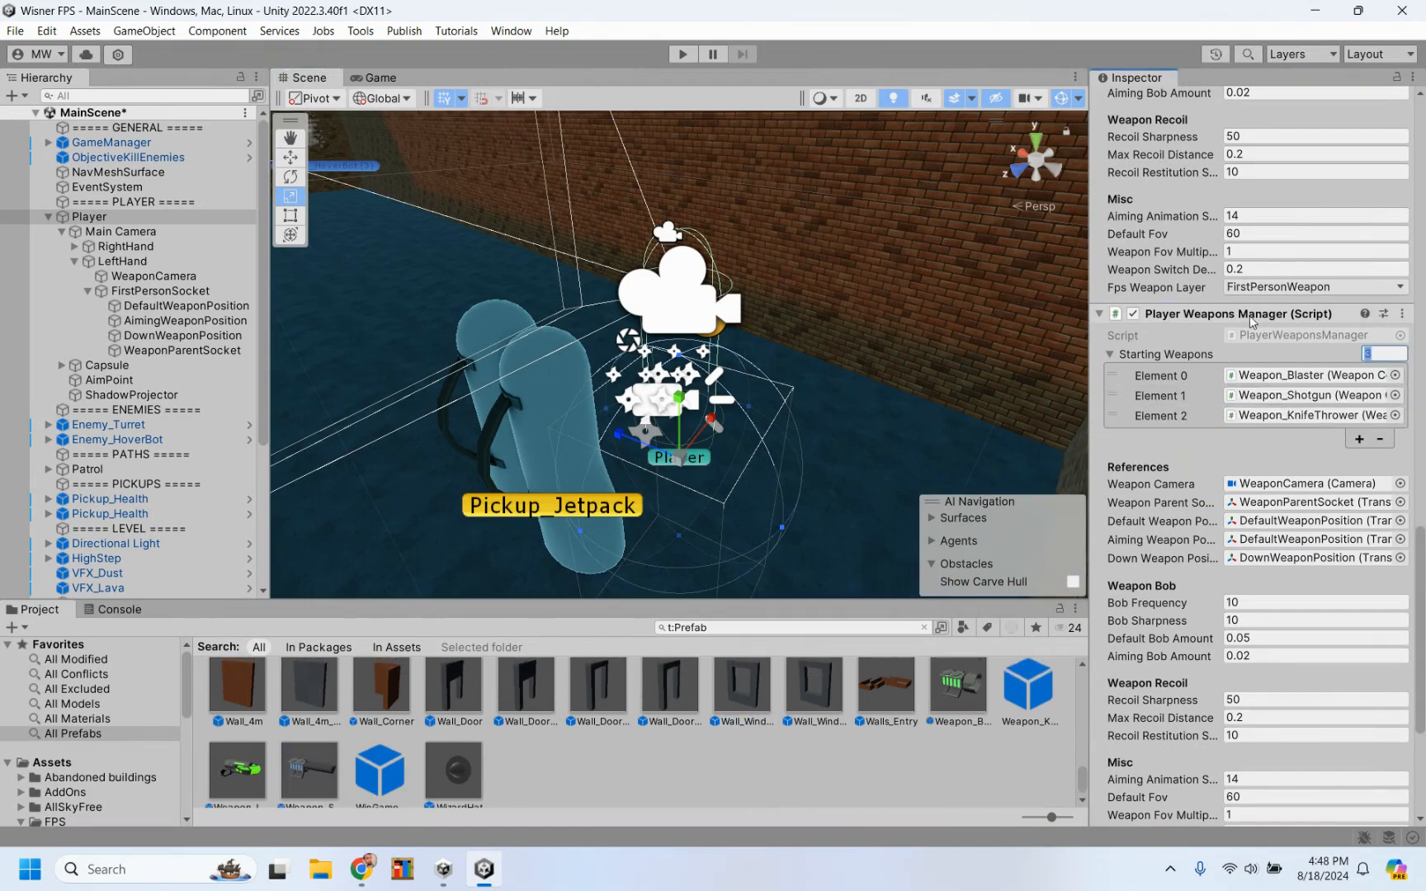
scroll(1251, 330, "down", 5)
scroll(1250, 322, "up", 4)
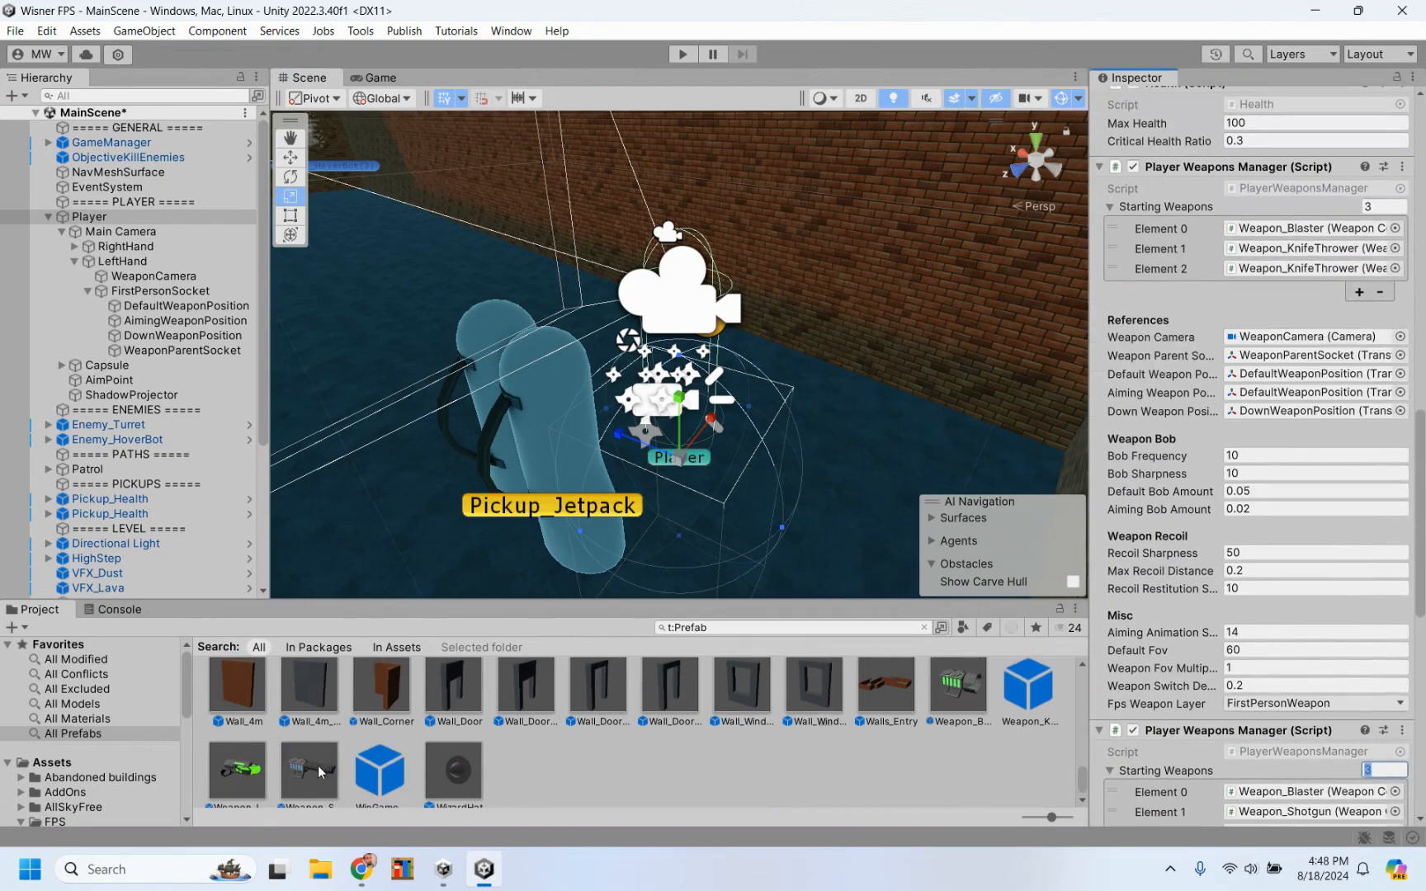
left_click_drag(315, 765, 1275, 248)
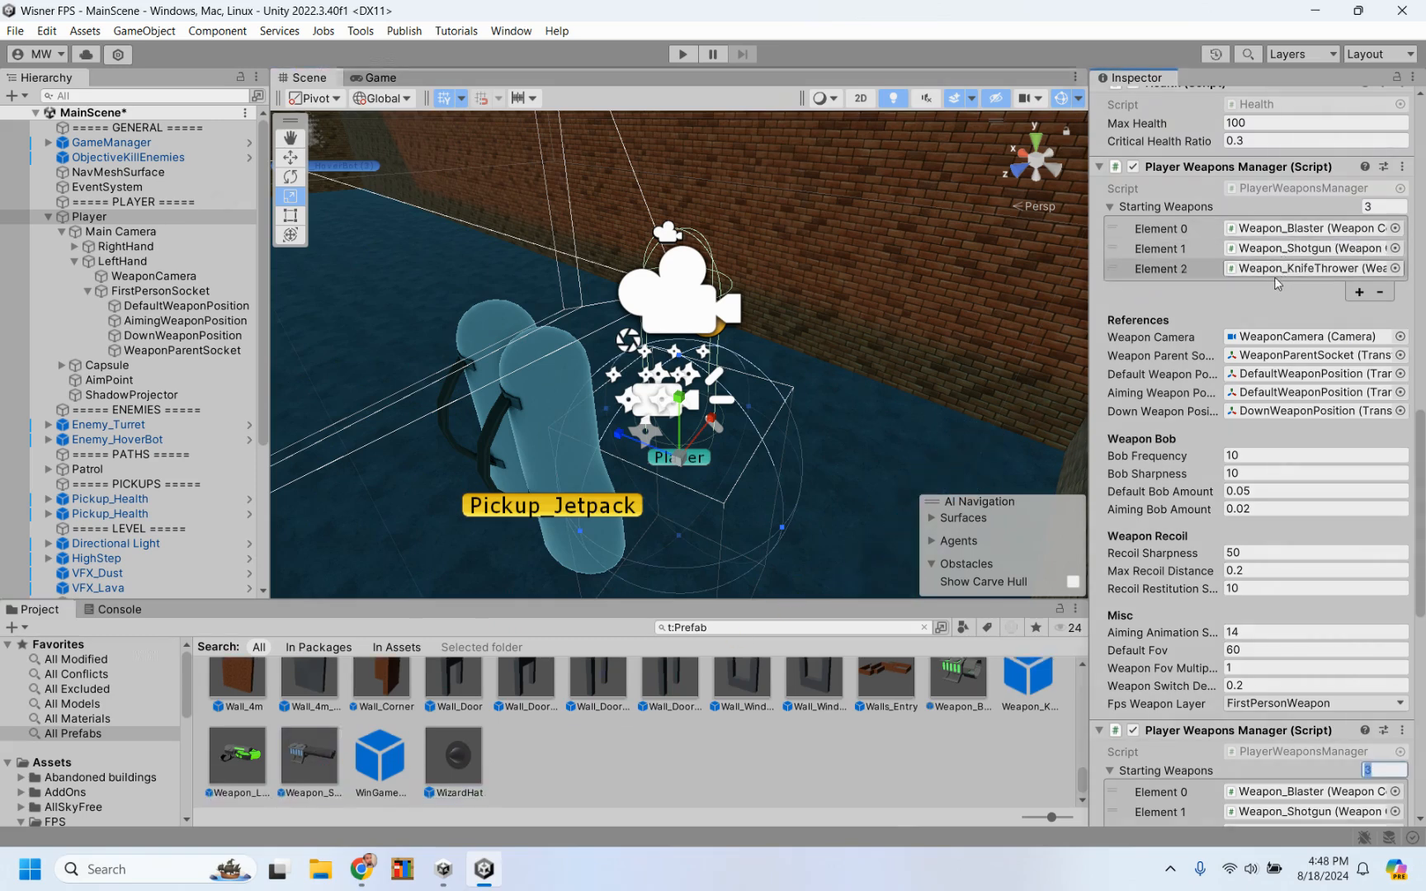
Review both managers' weapon lists and try to assign Weapon_Shotgun in the first Player Weapons Manager's Starting Weapons
scroll(1188, 457, "down", 5)
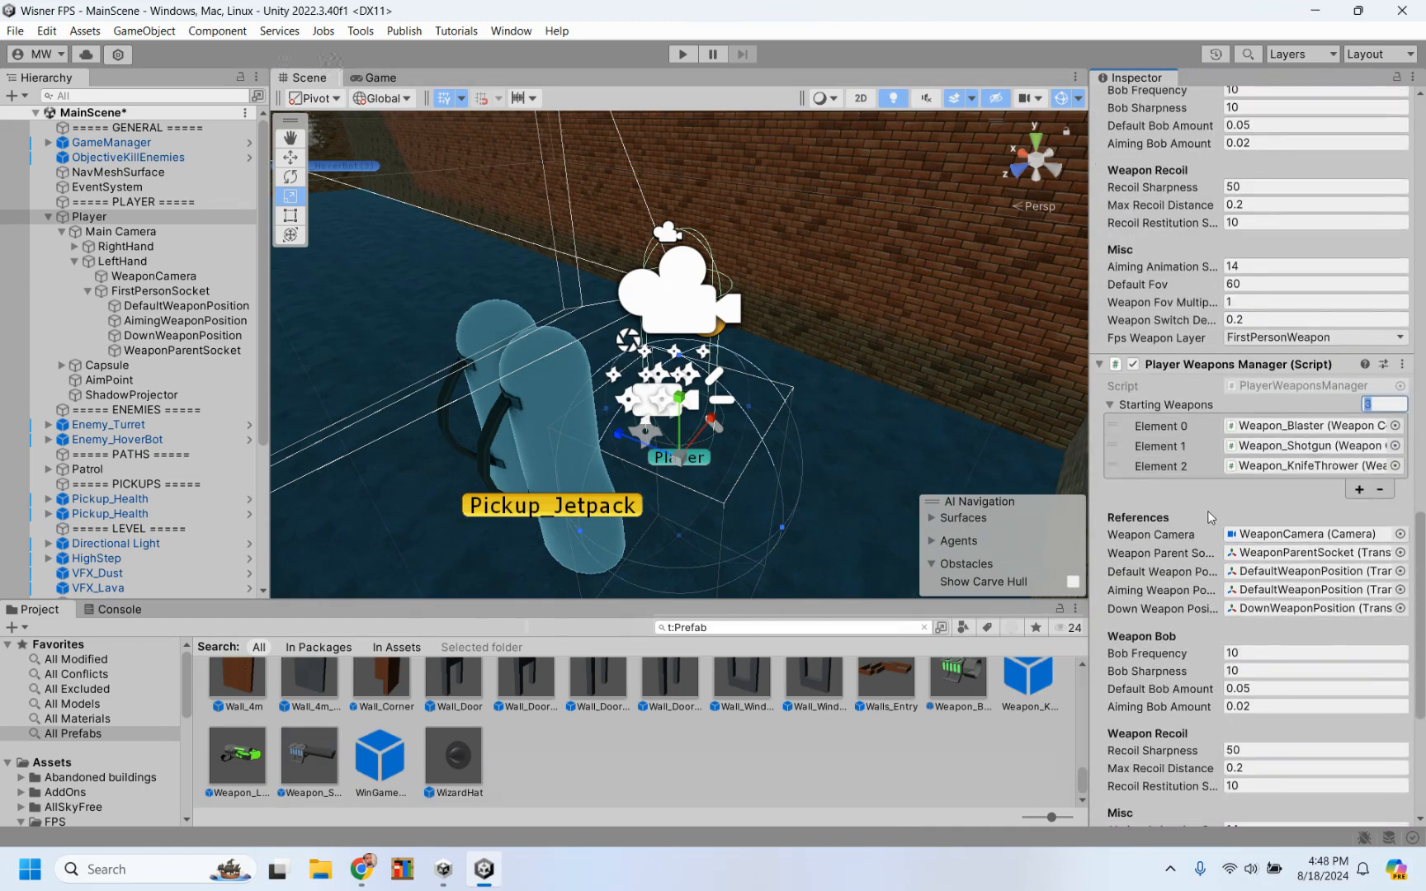
scroll(1207, 512, "up", 1)
scroll(1207, 511, "up", 2)
scroll(1207, 511, "down", 4)
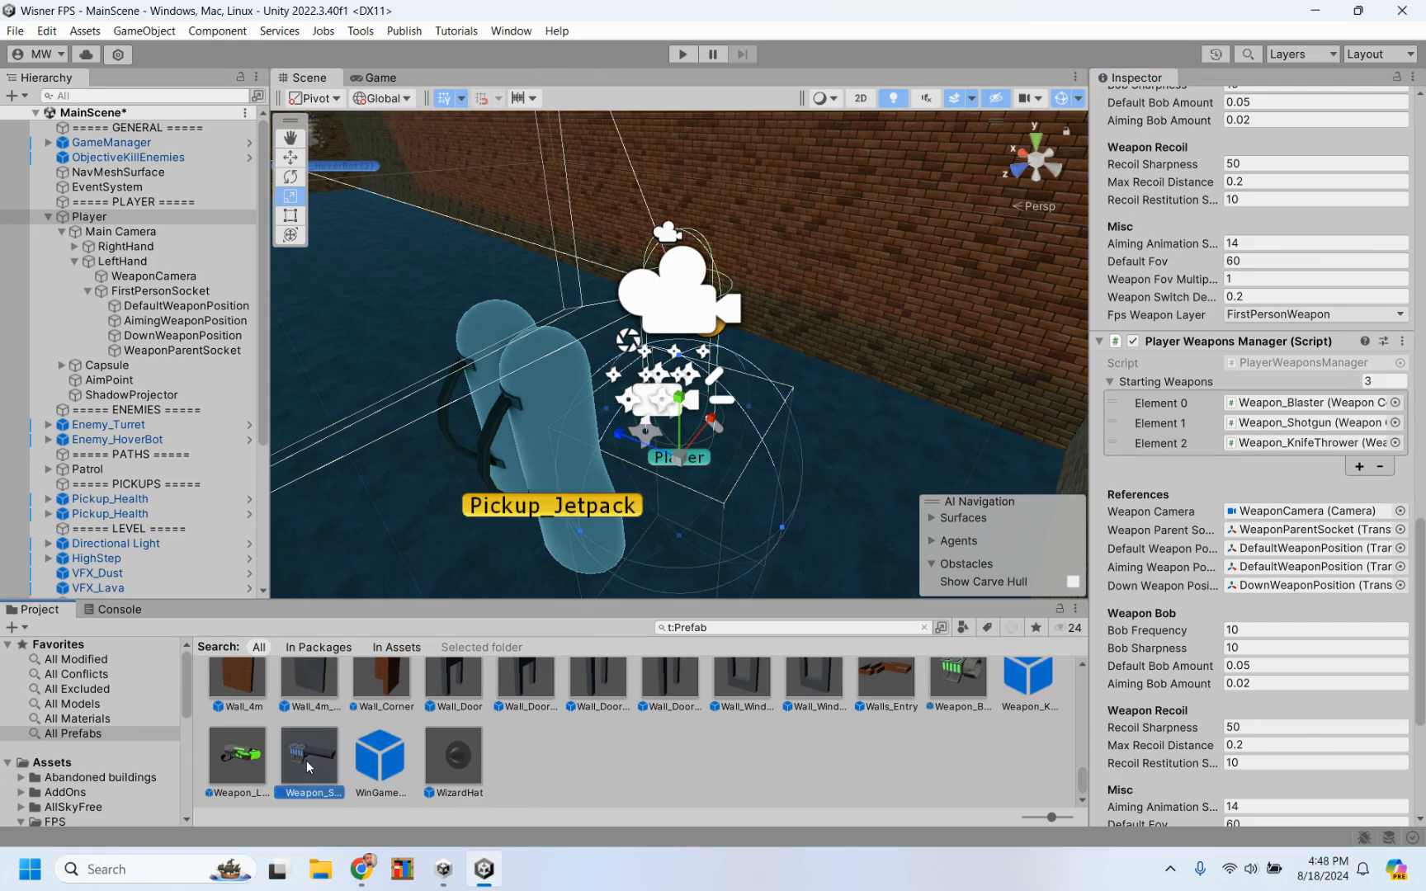
left_click_drag(306, 760, 730, 649)
left_click_drag(1087, 424, 1218, 307)
left_click_drag(1185, 127, 1165, 113)
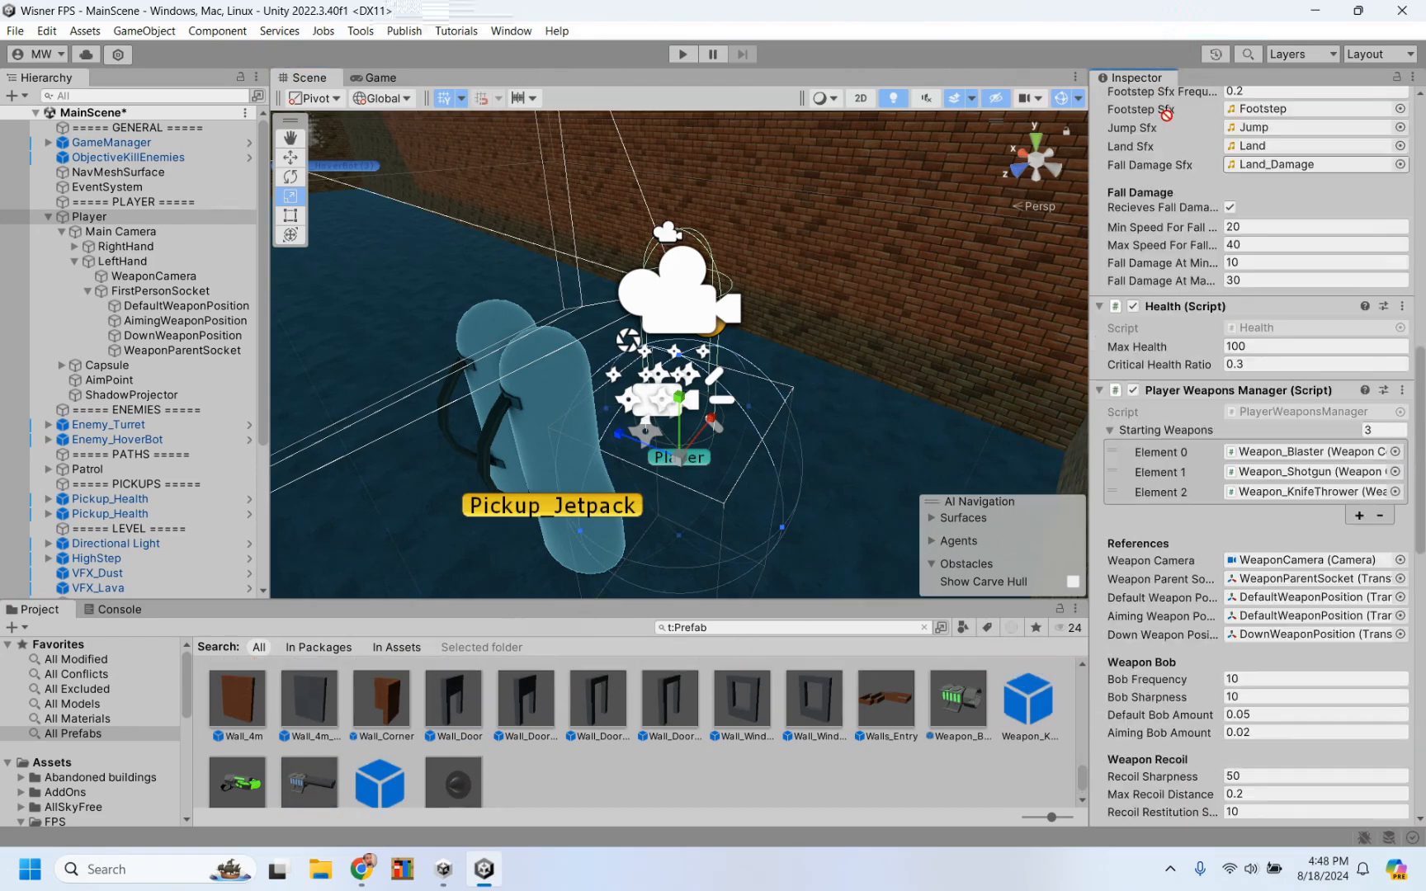
left_click_drag(1212, 512, 1266, 500)
Run the game and test firing the two blasters together from the starting position
left_click(683, 55)
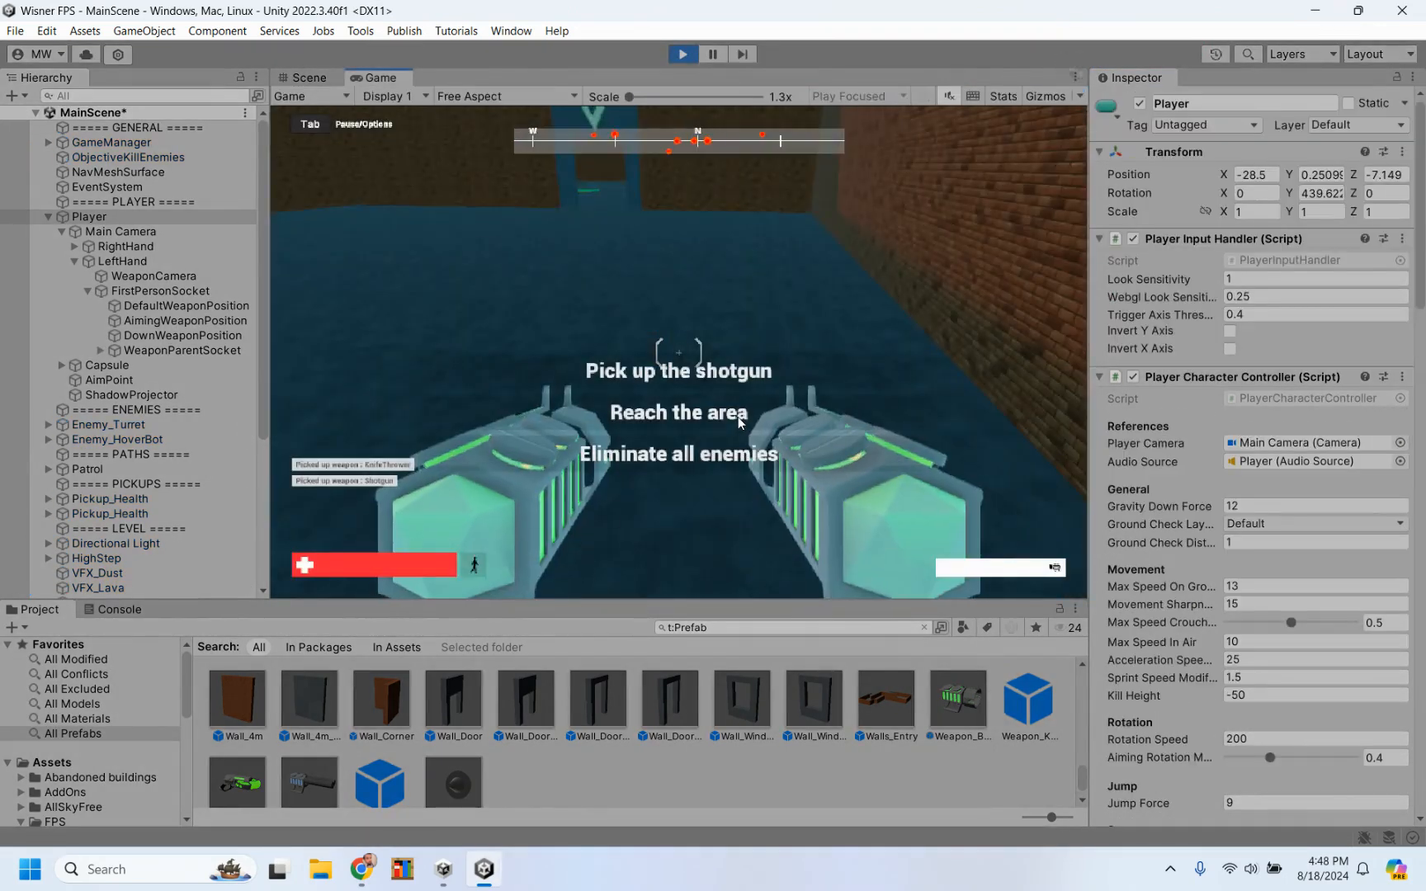
left_click(679, 358)
left_click(679, 357)
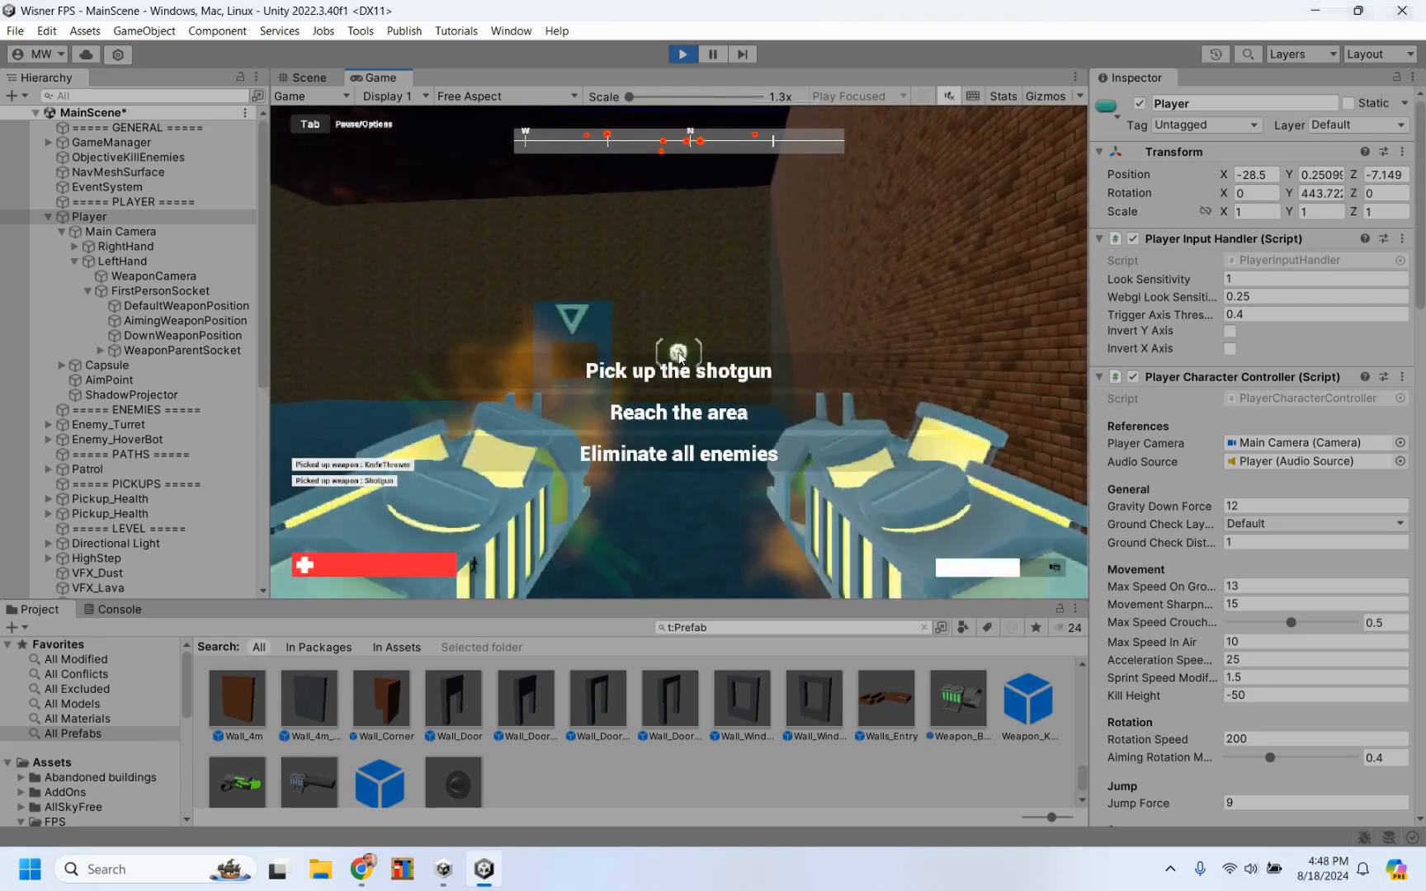
left_click(679, 357)
left_click(679, 357)
left_click(680, 358)
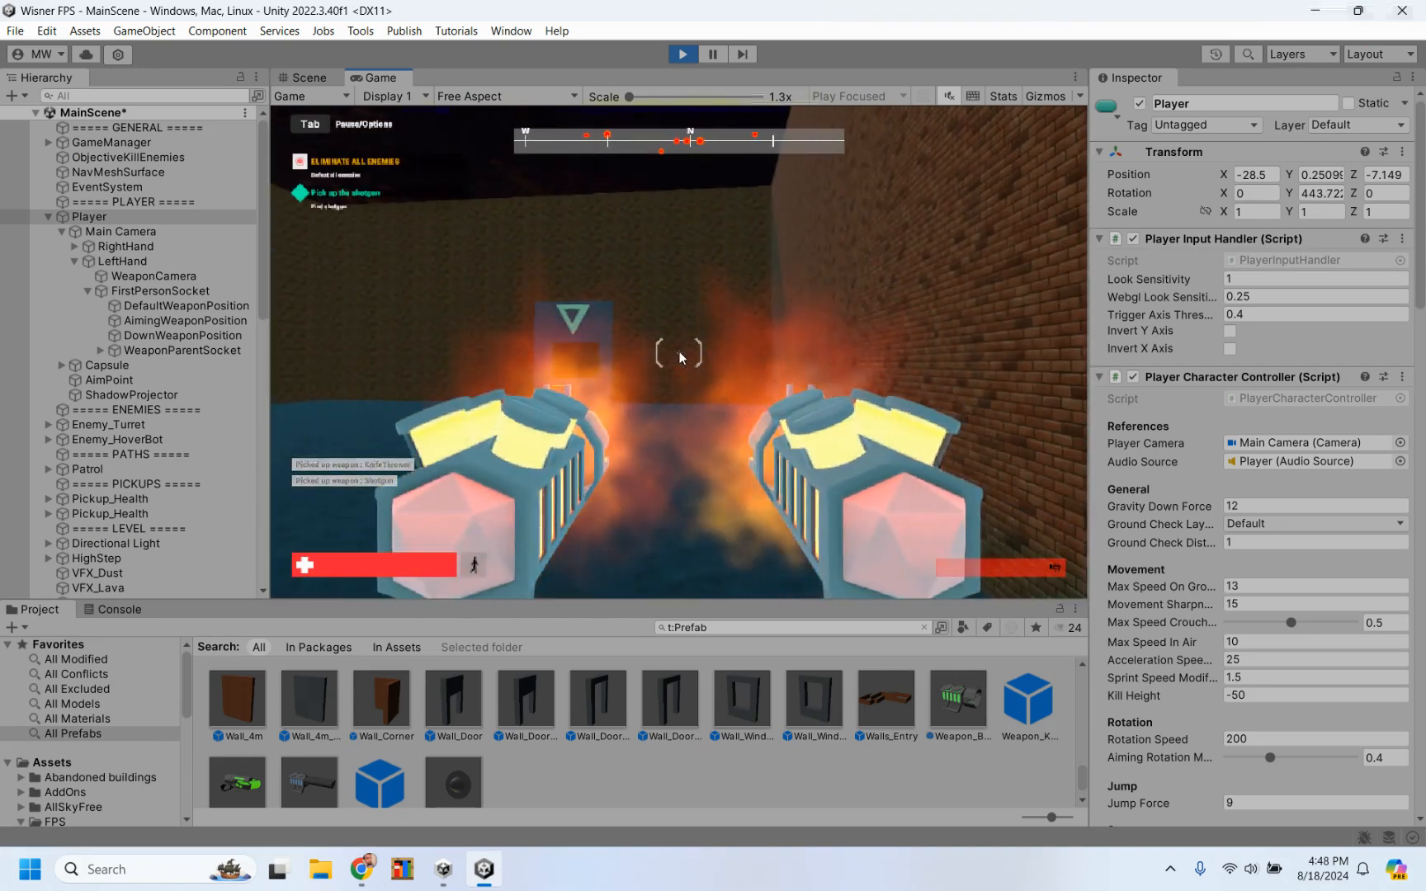
Switch both hands to the shotguns and test firing them from the starting position
scroll(680, 357, "down", 1)
key("Tab")
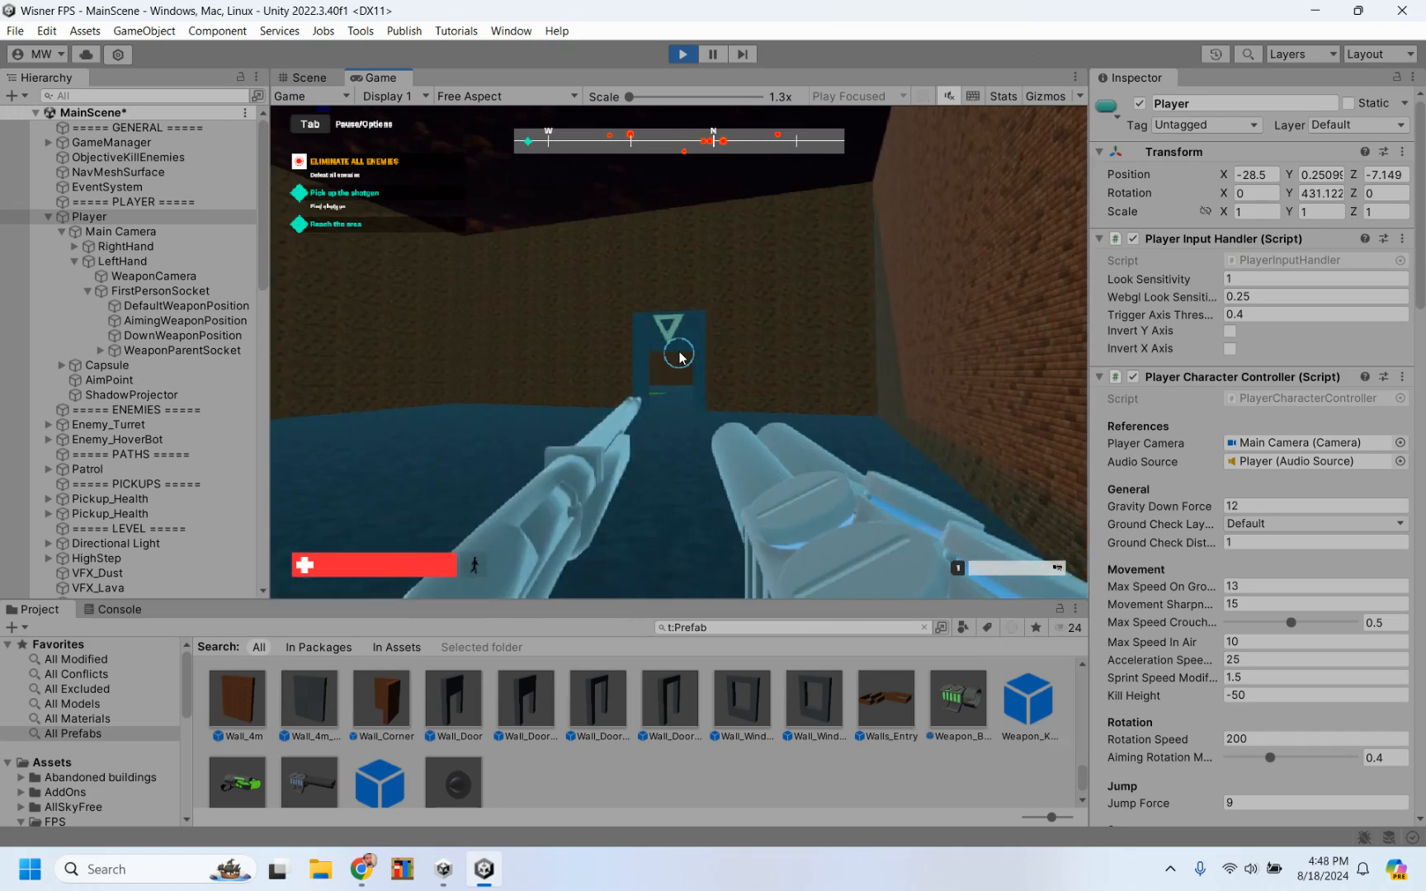
left_click(679, 356)
left_click(679, 356)
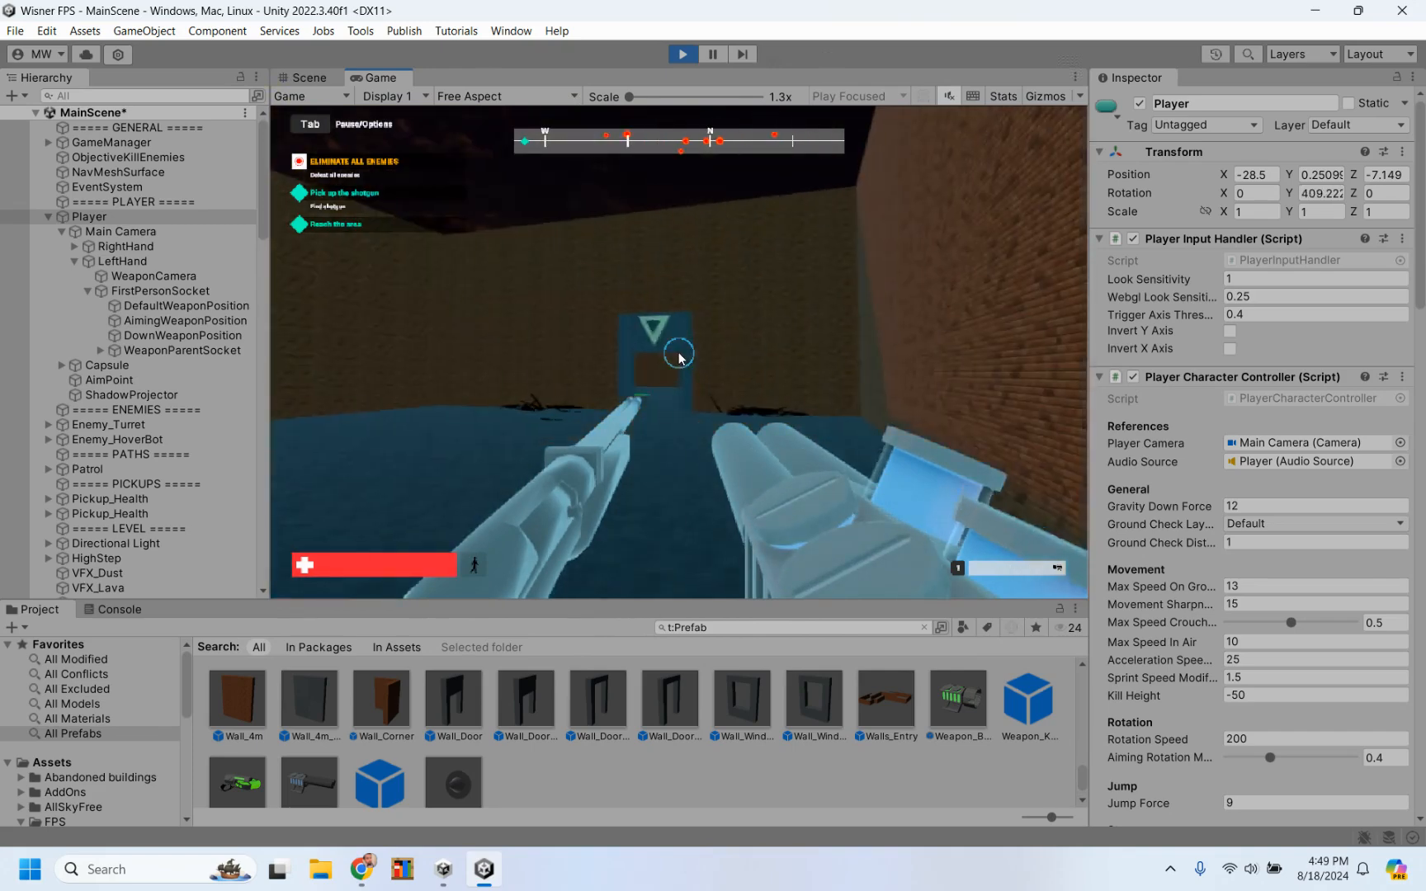
Walk the player toward the doorway and test both shotguns against the enemies while advancing and retreating
key("w")
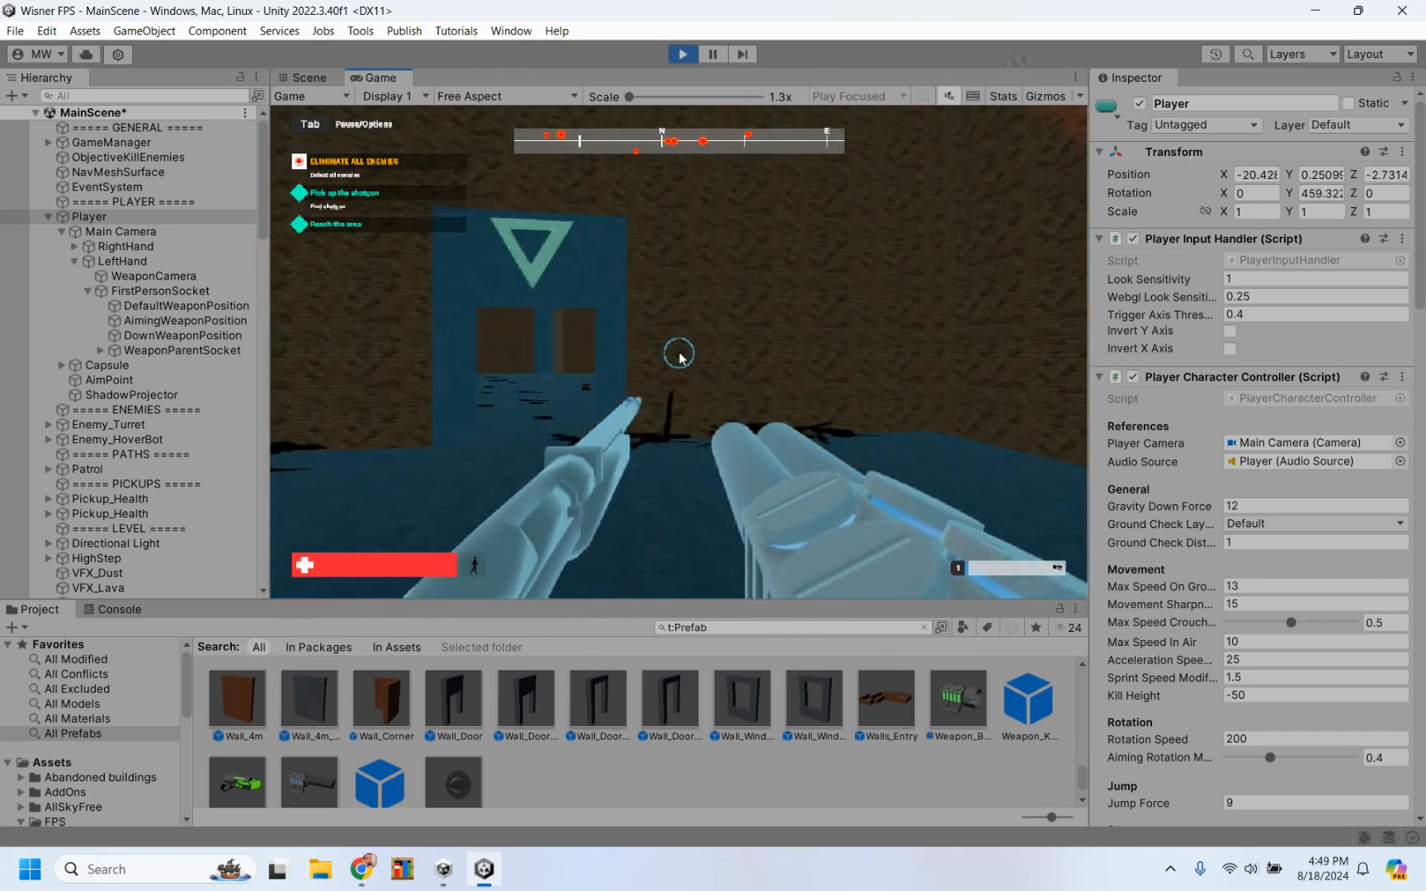
key("a")
key("w")
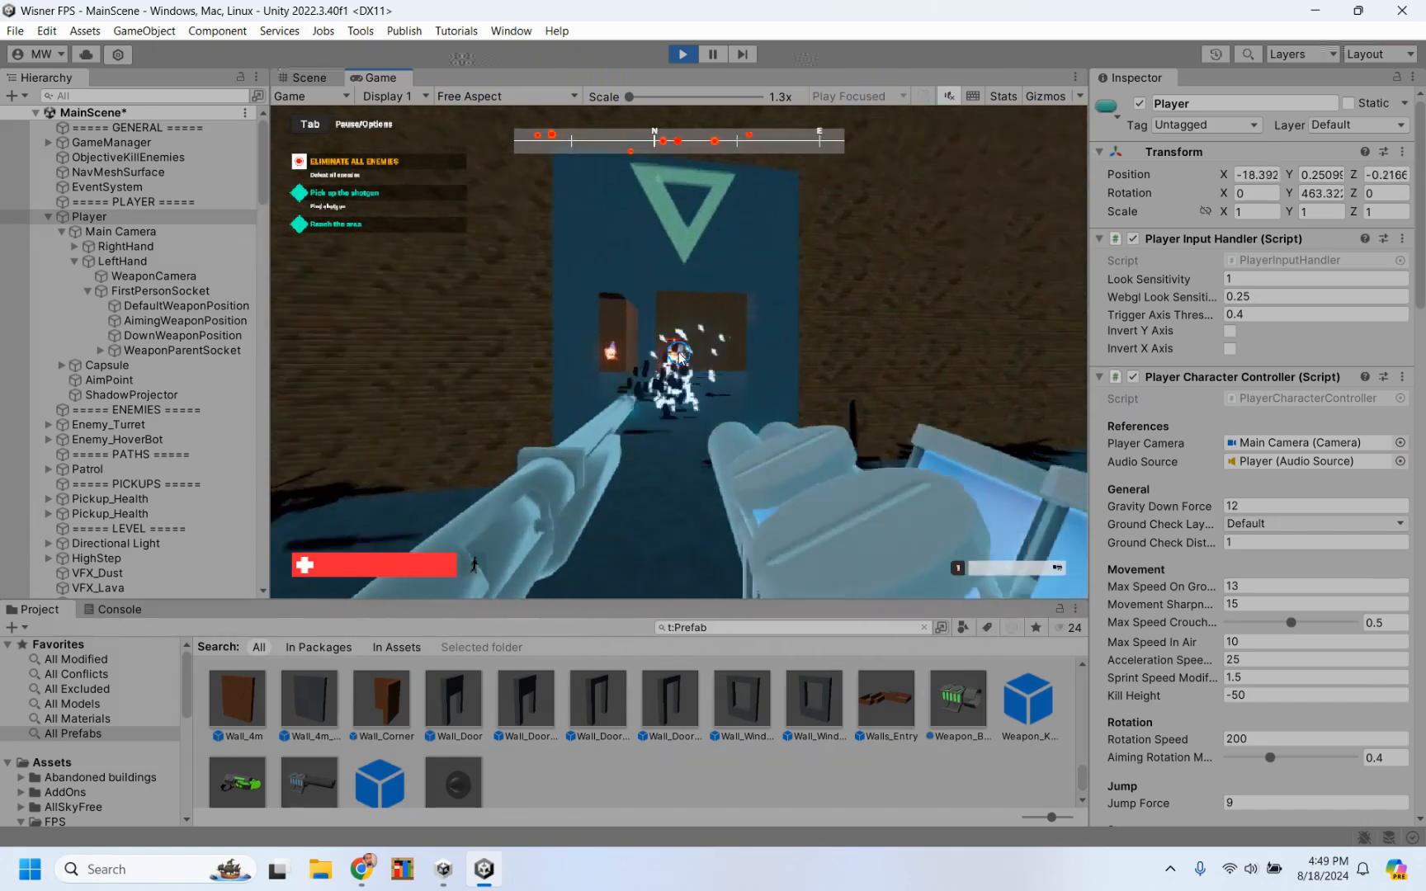
key("s")
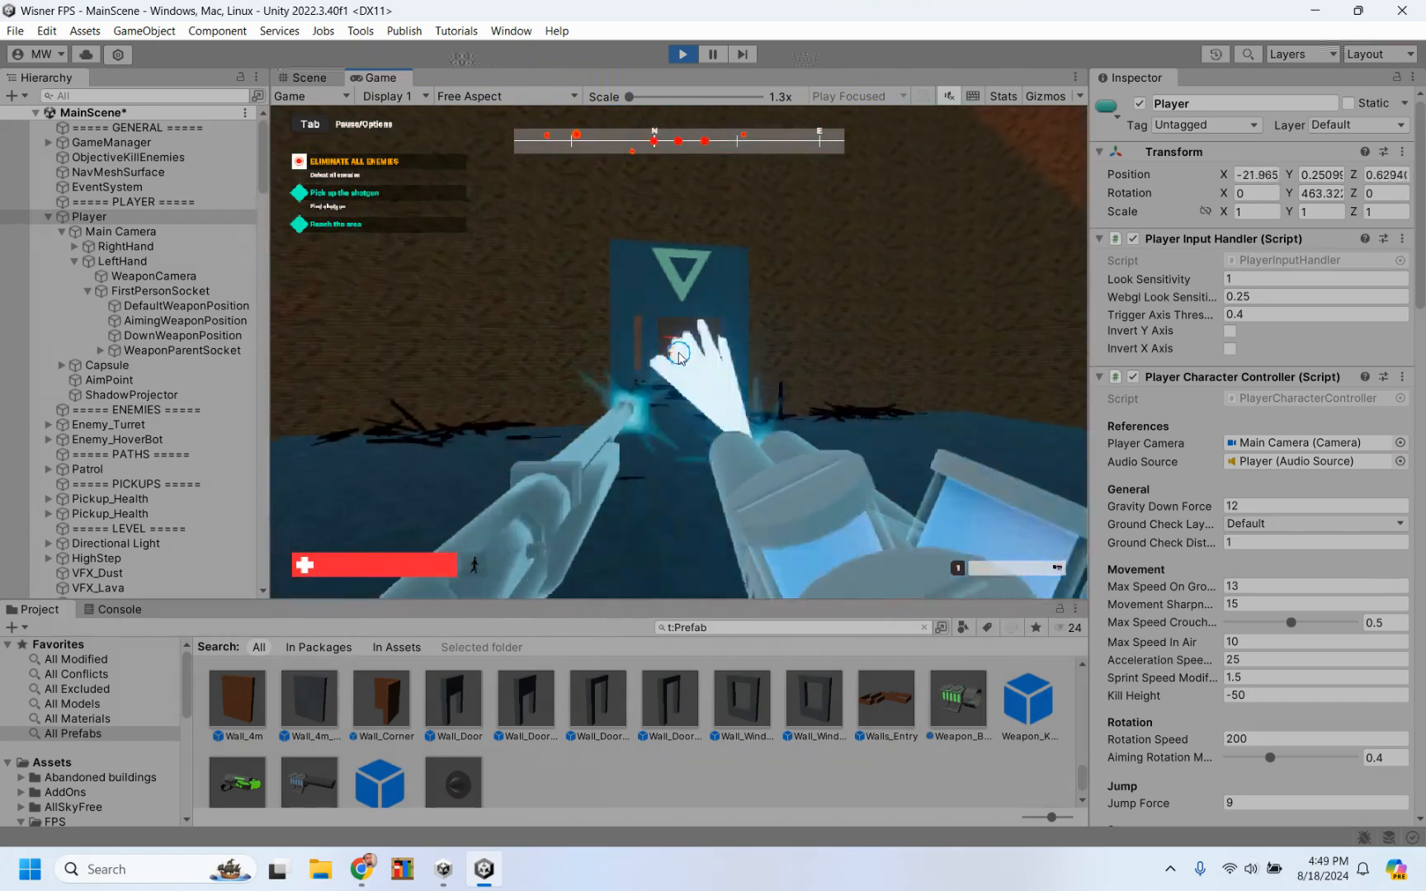
key("w")
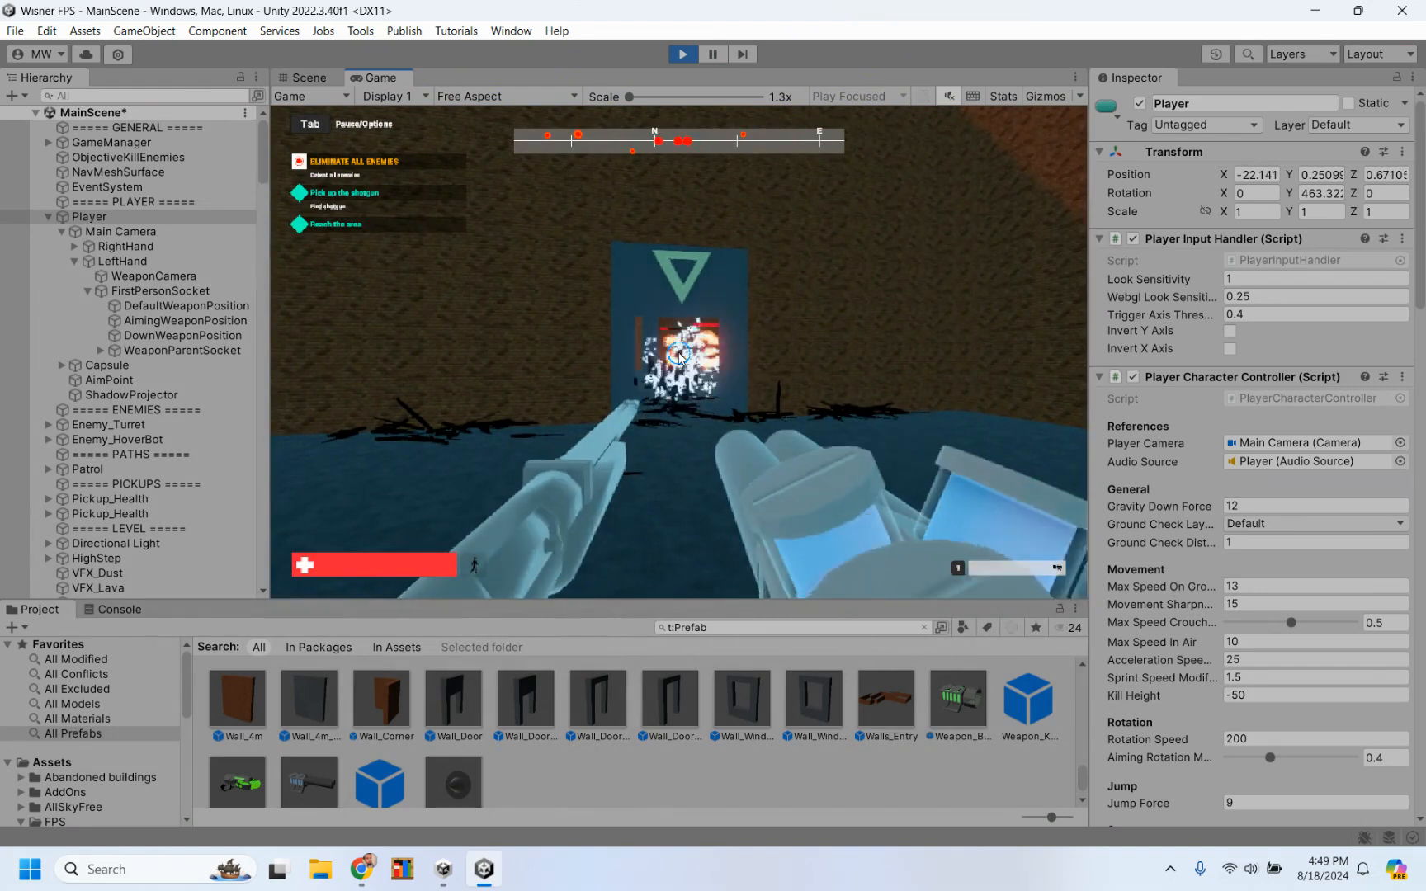
key("s")
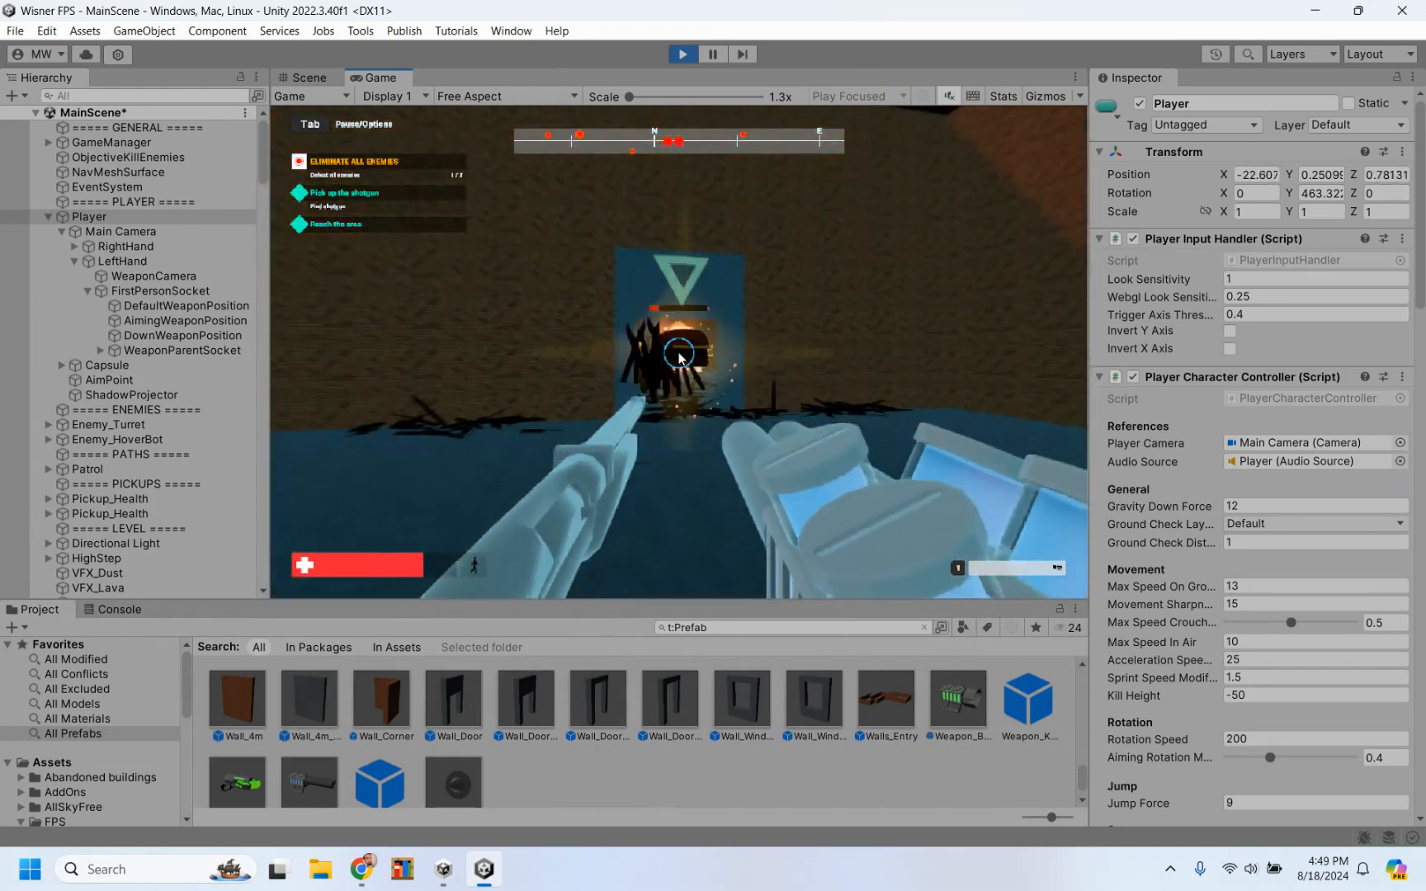
left_click(678, 354)
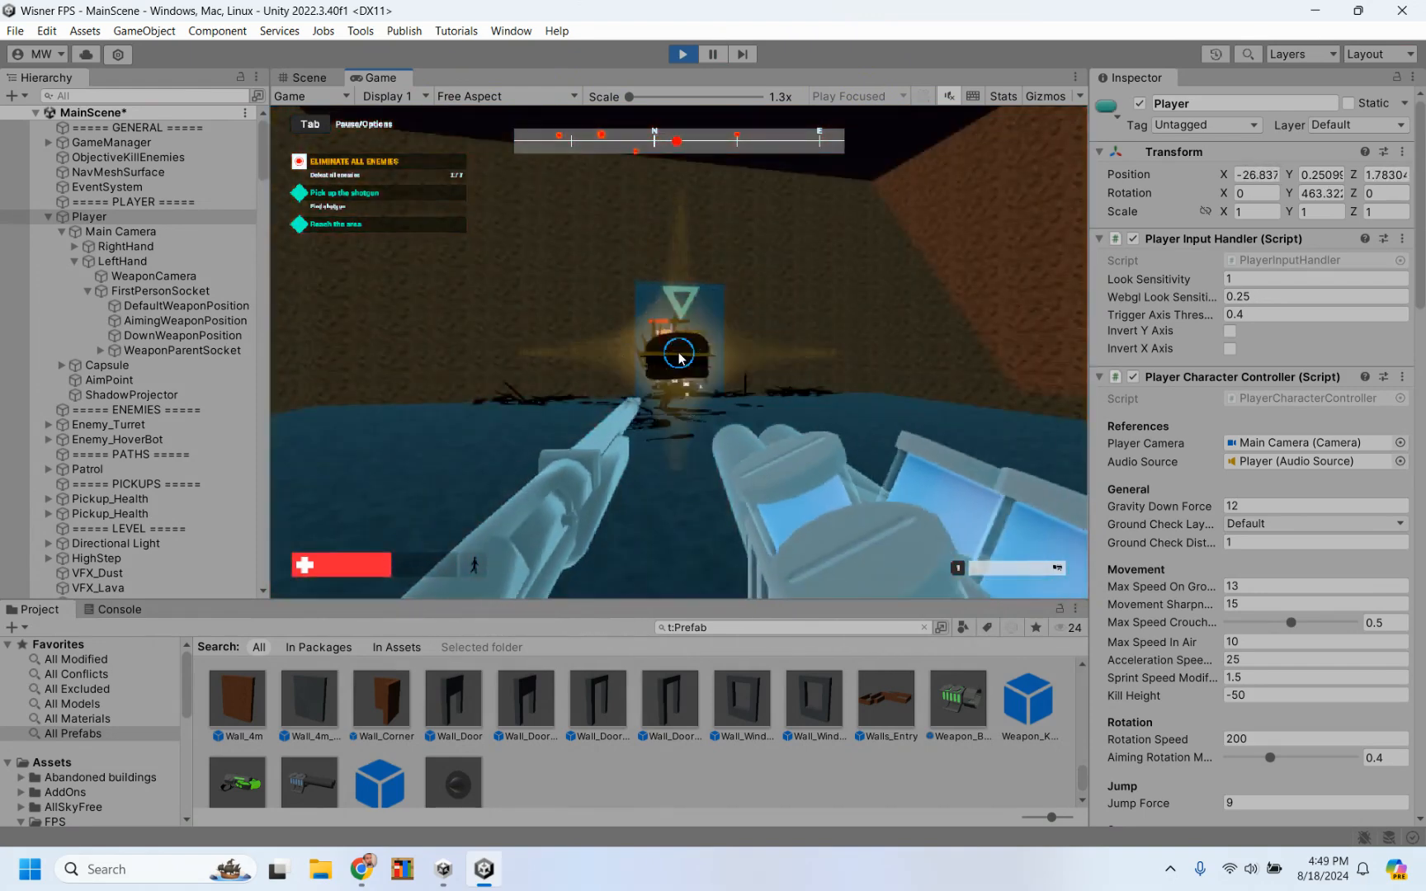
Fire both shotguns at the enemy in the doorway and end the play test
left_click(678, 355)
left_click(678, 355)
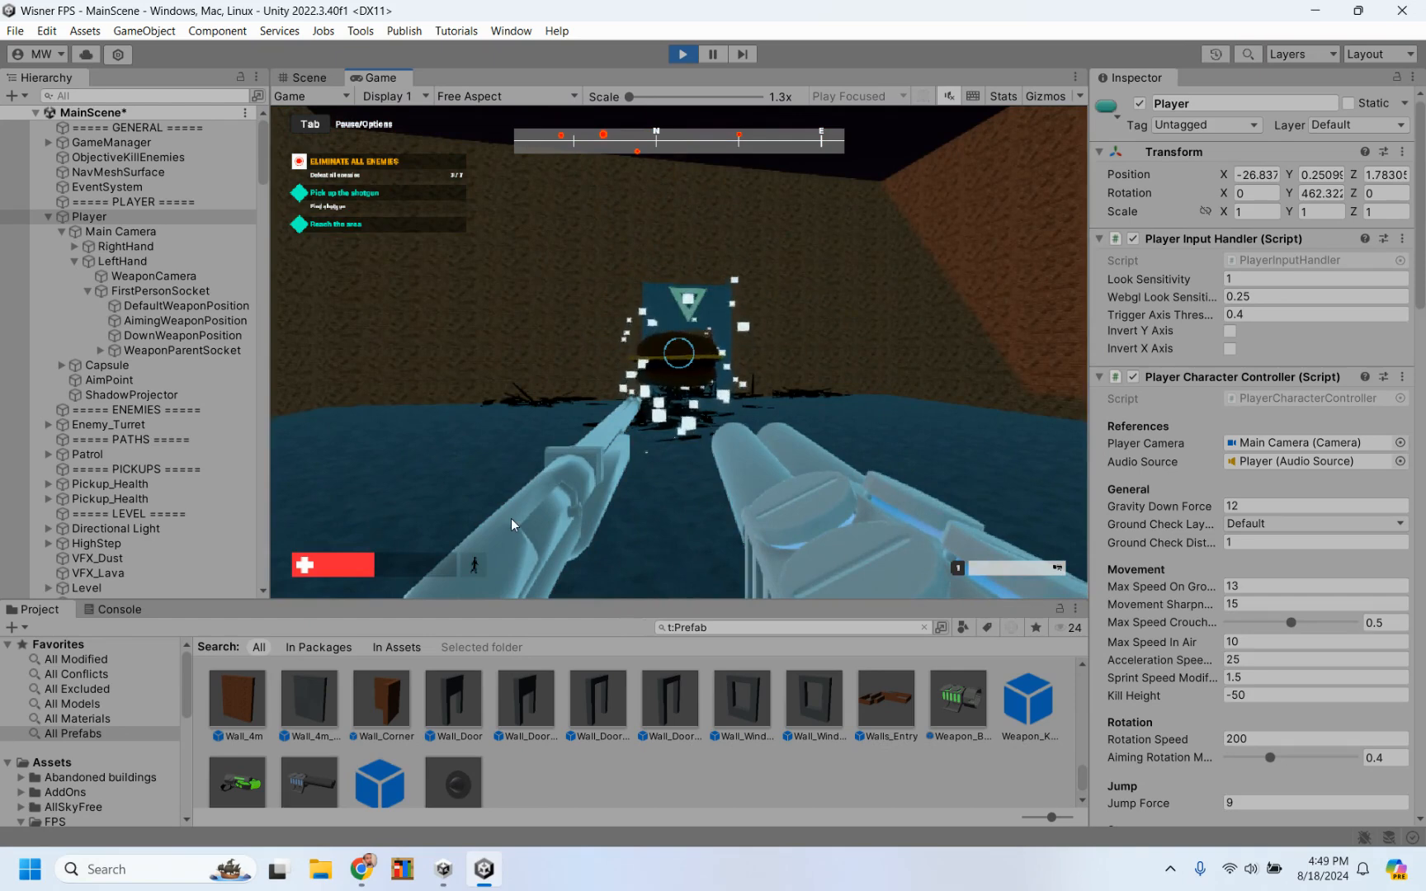
left_click(683, 55)
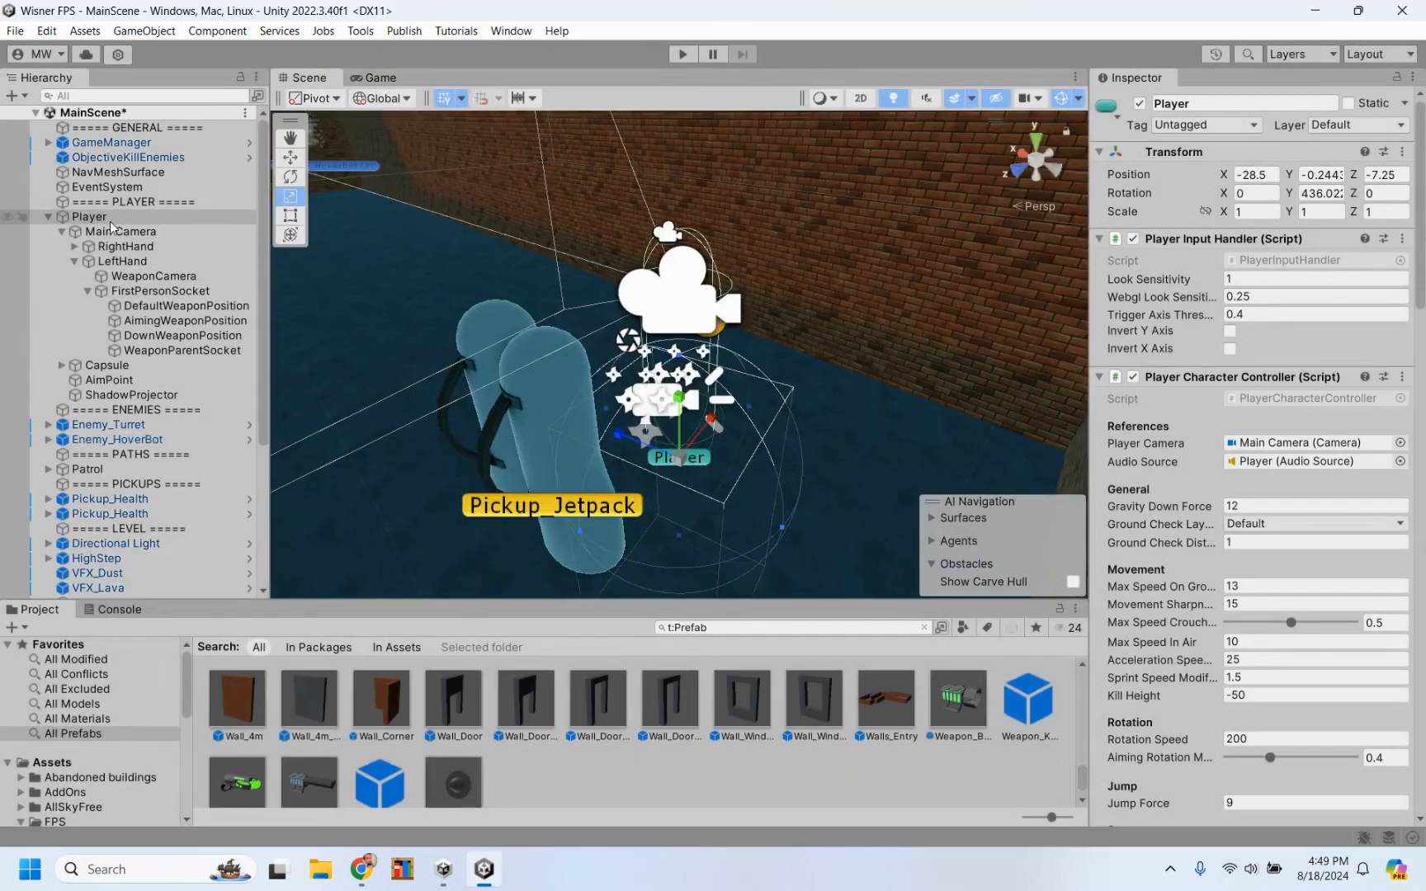
Set the DefaultWeaponPosition X position to -0.4 under LeftHand and 0.4 under RightHand
left_click(161, 306)
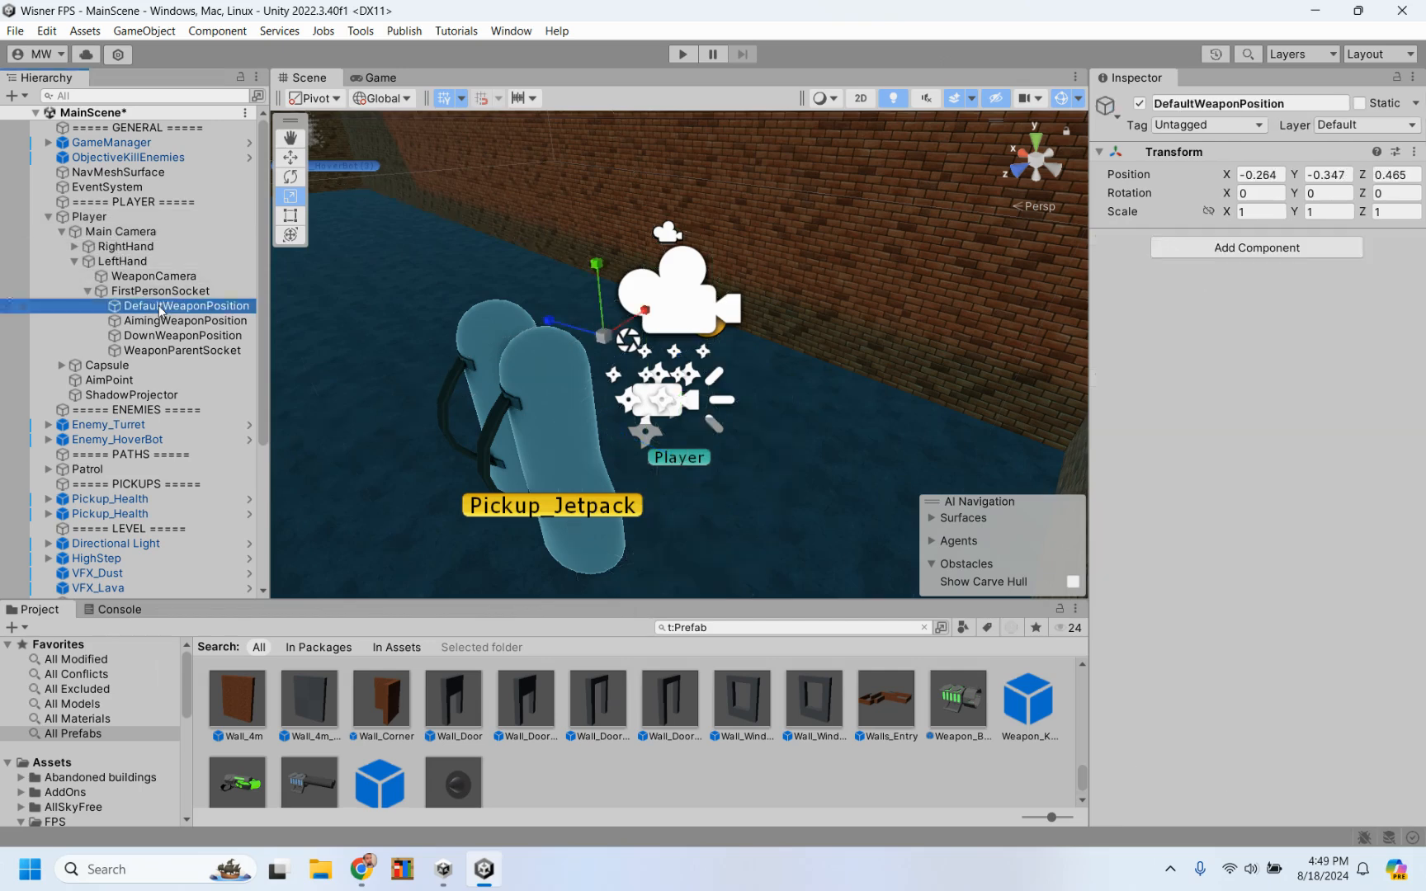
left_click(1271, 175)
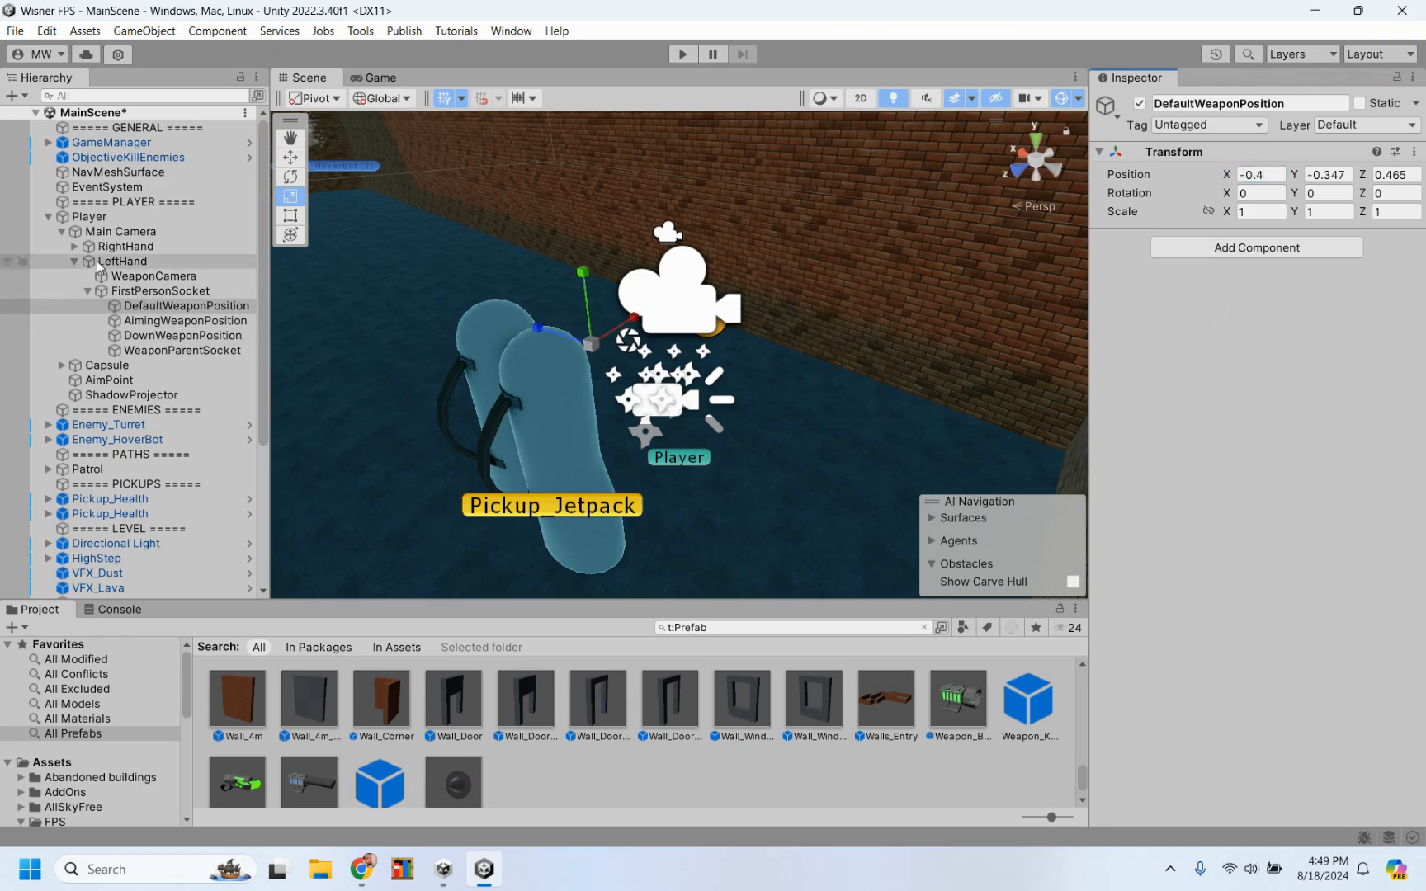
left_click(74, 246)
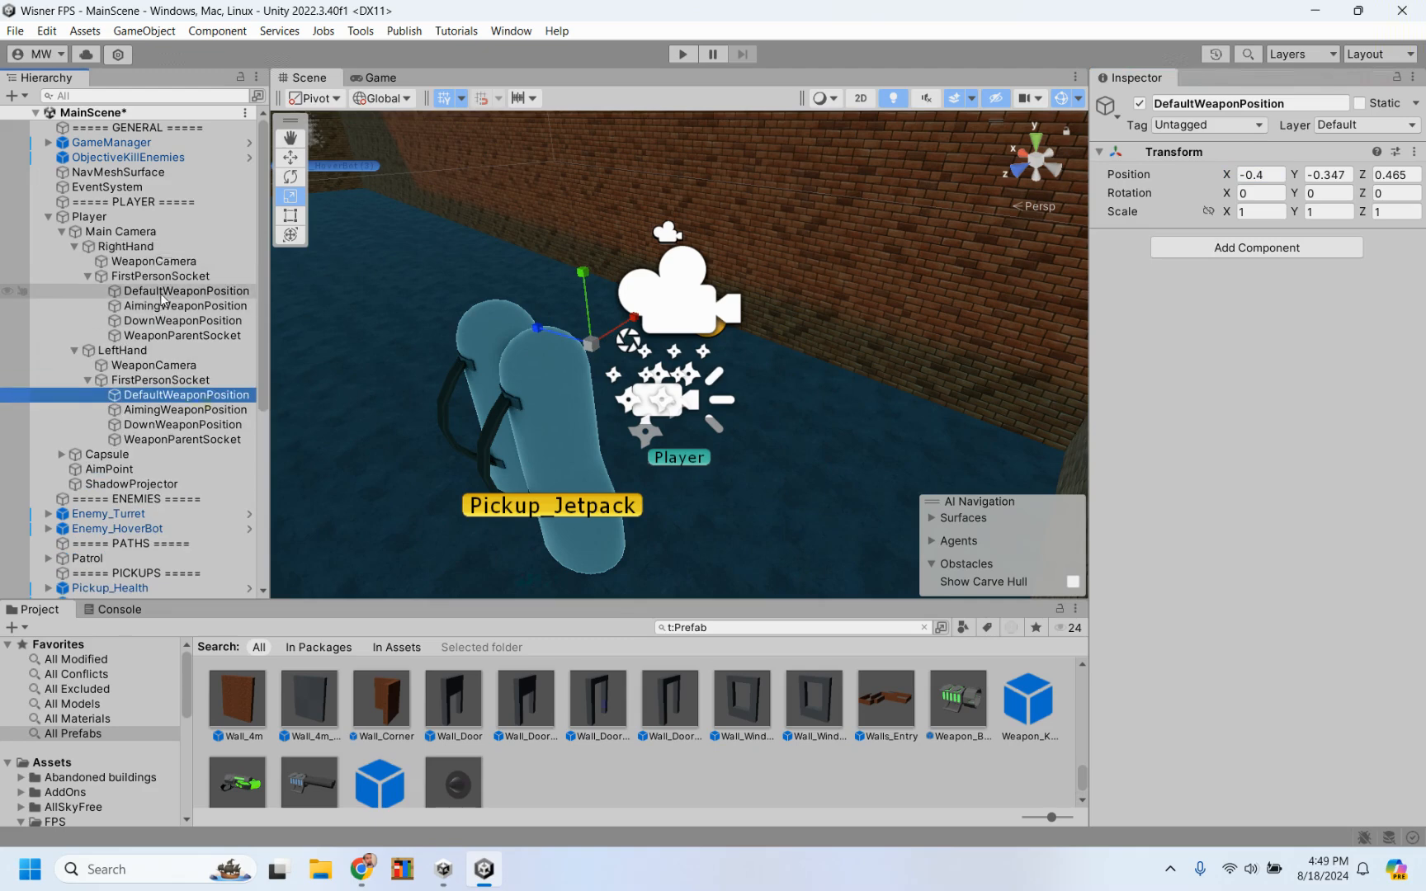
left_click(199, 291)
left_click(1283, 174)
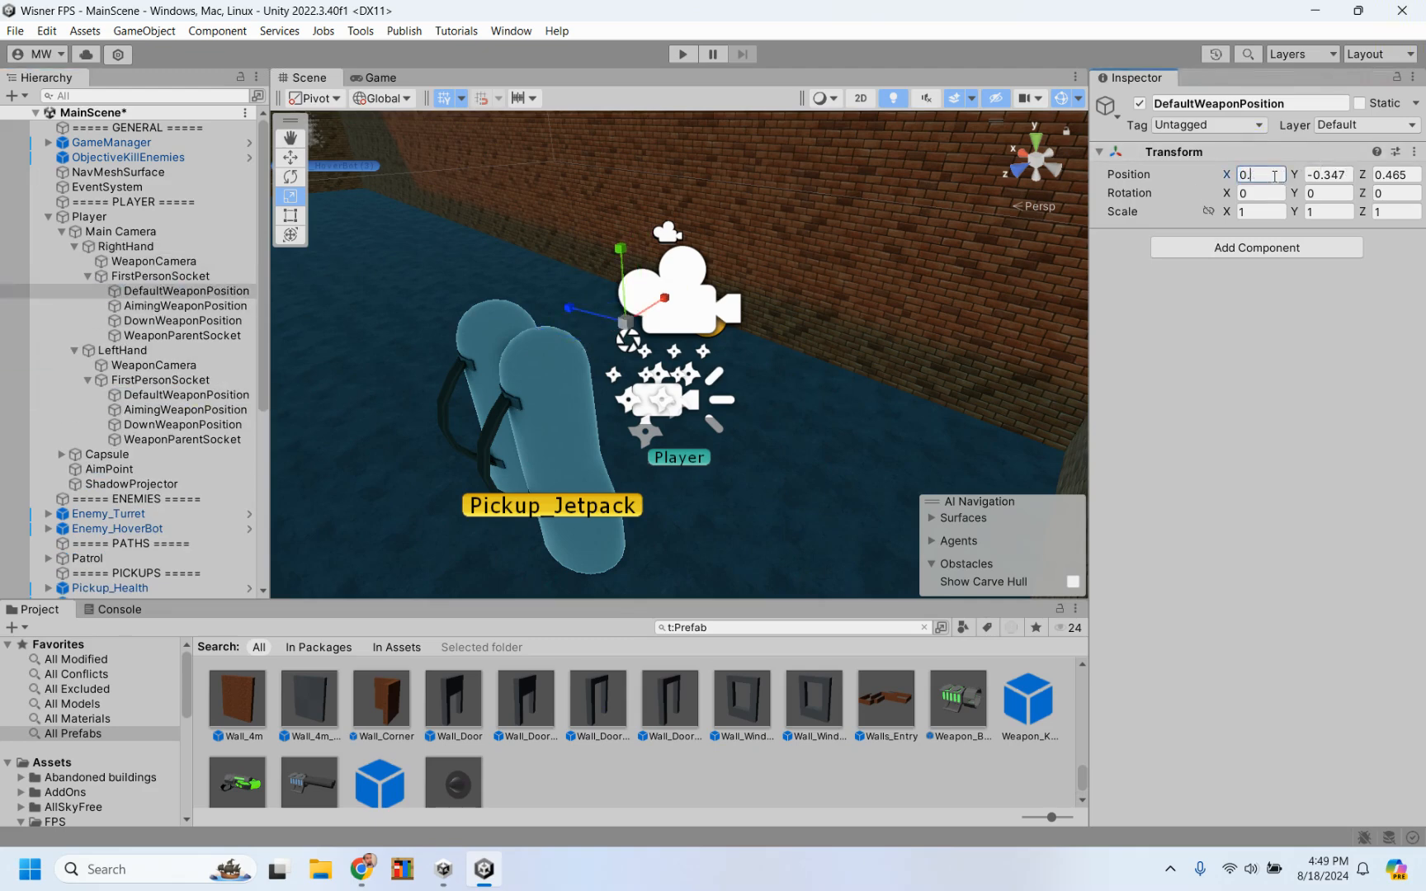
Run the game and test firing the blasters and shotguns at their new spacing, cycling both hands between the weapons
left_click(692, 54)
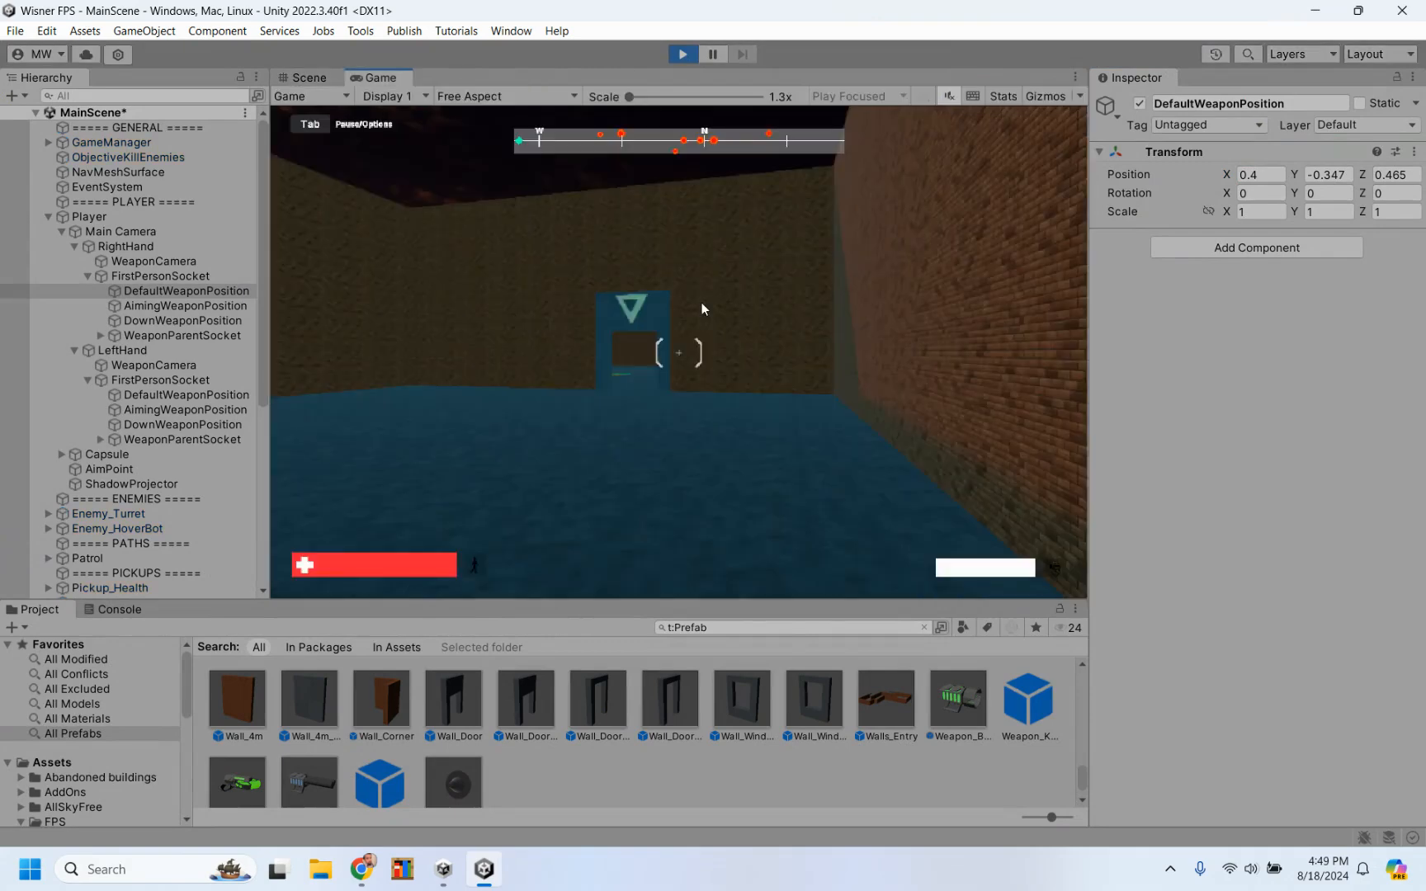
left_click(679, 357)
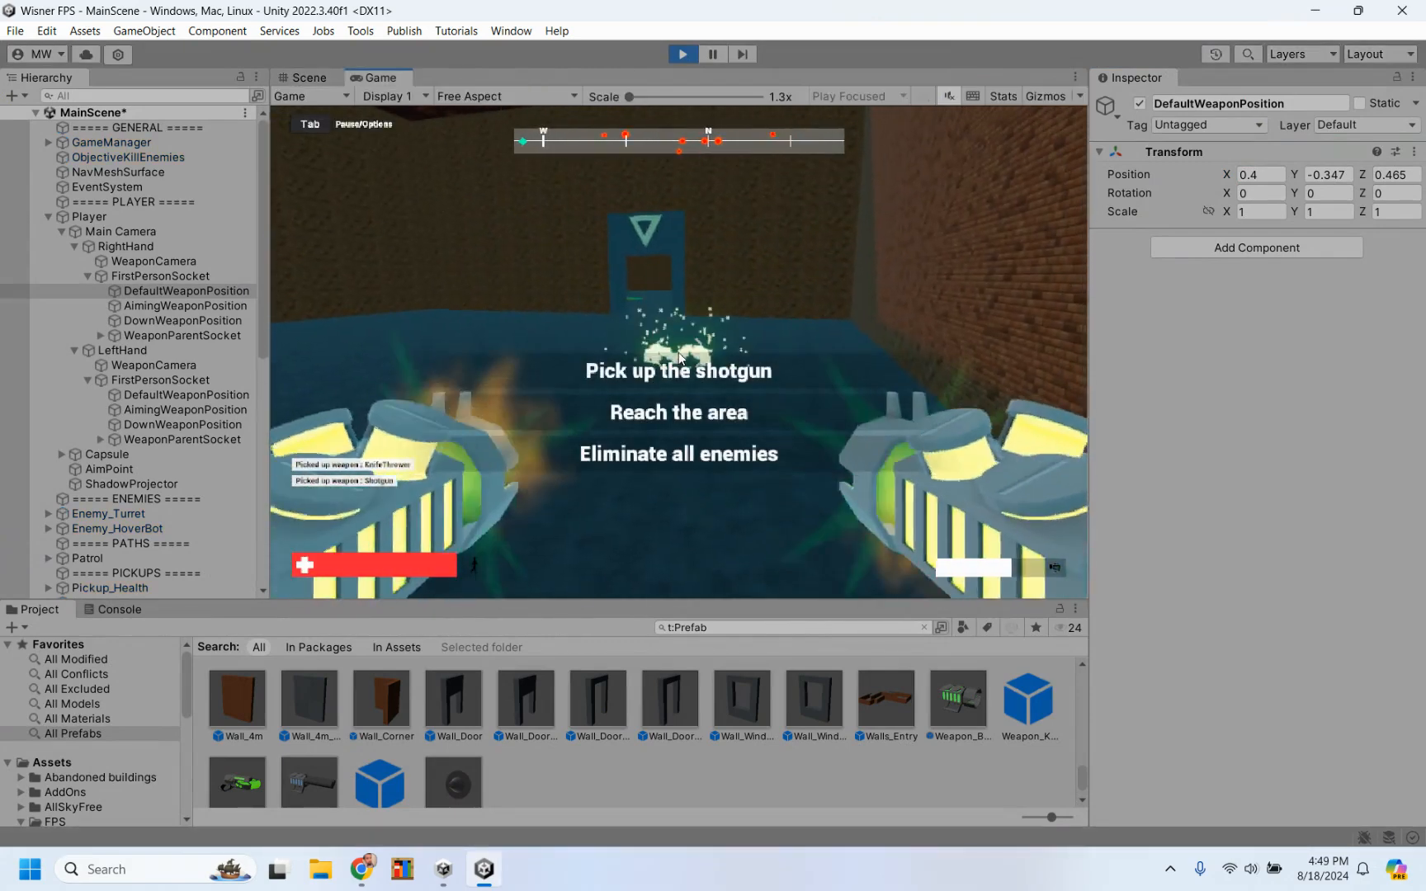
scroll(679, 357, "down", 1)
left_click(679, 357)
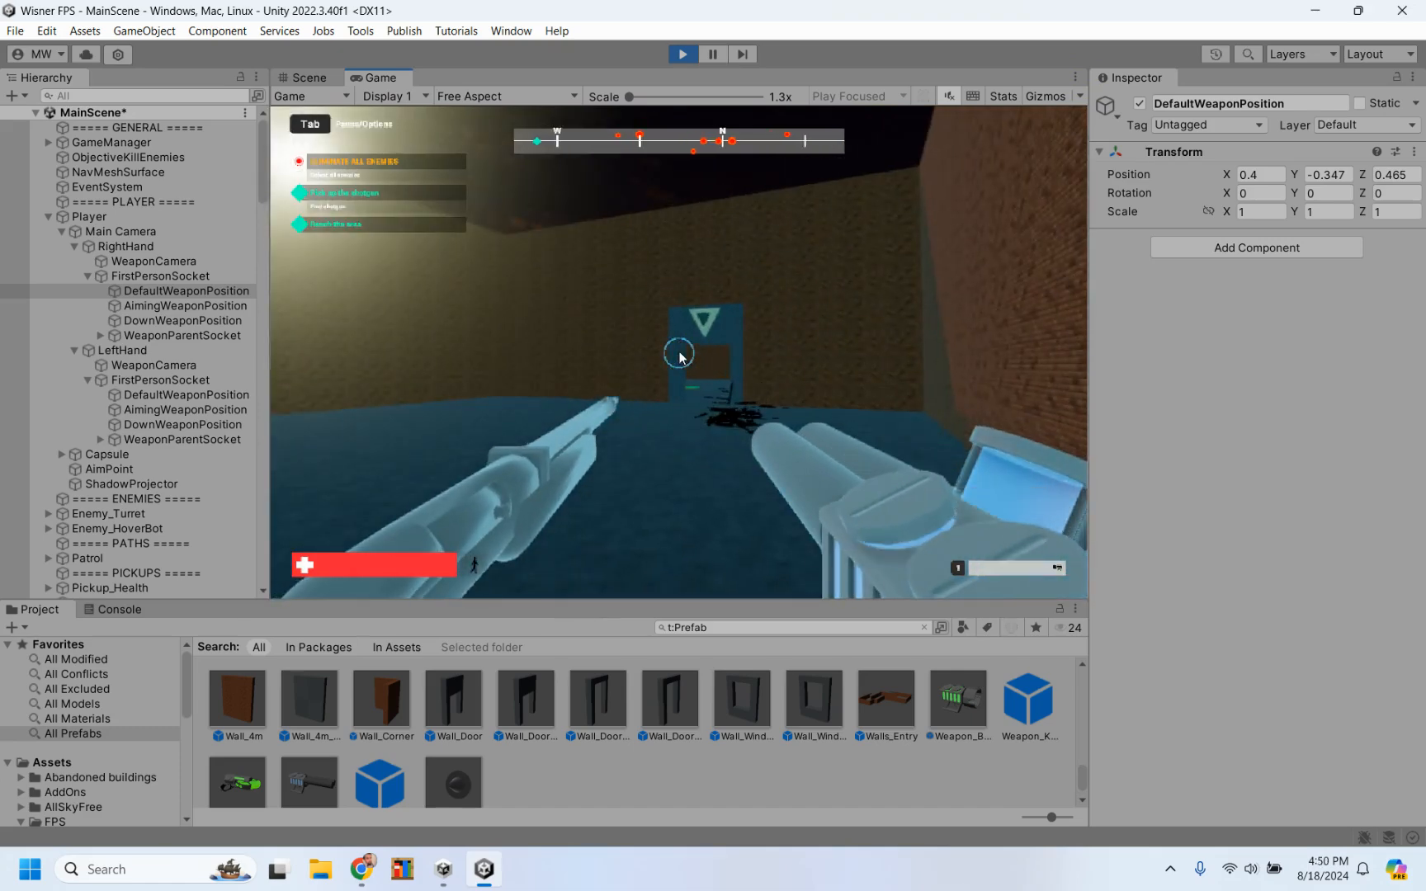
scroll(679, 357, "up", 1)
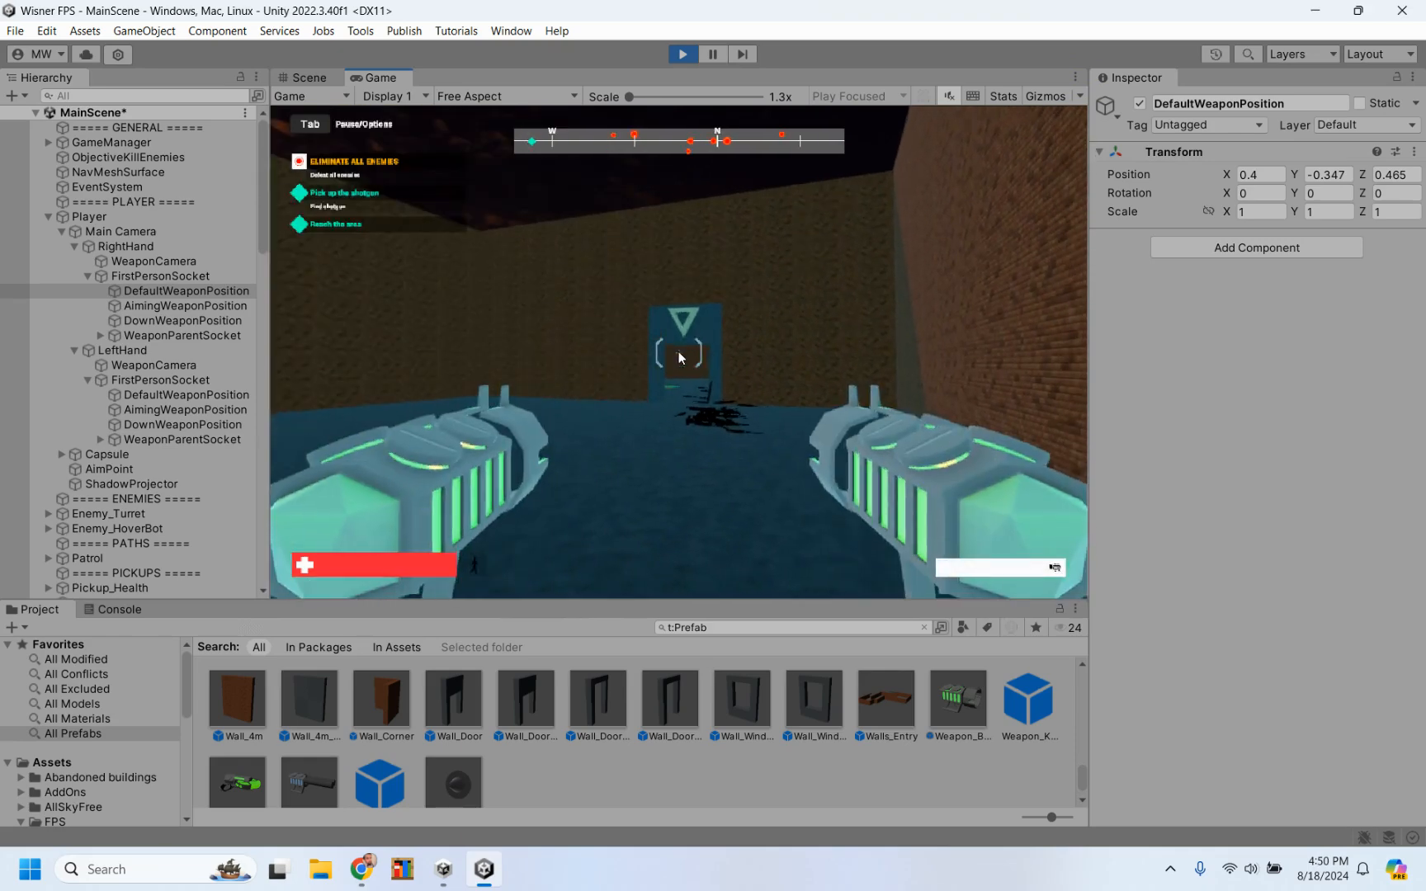
Approach and back away from the doorway, test both shotguns against the enemies, and stop the game
key("w")
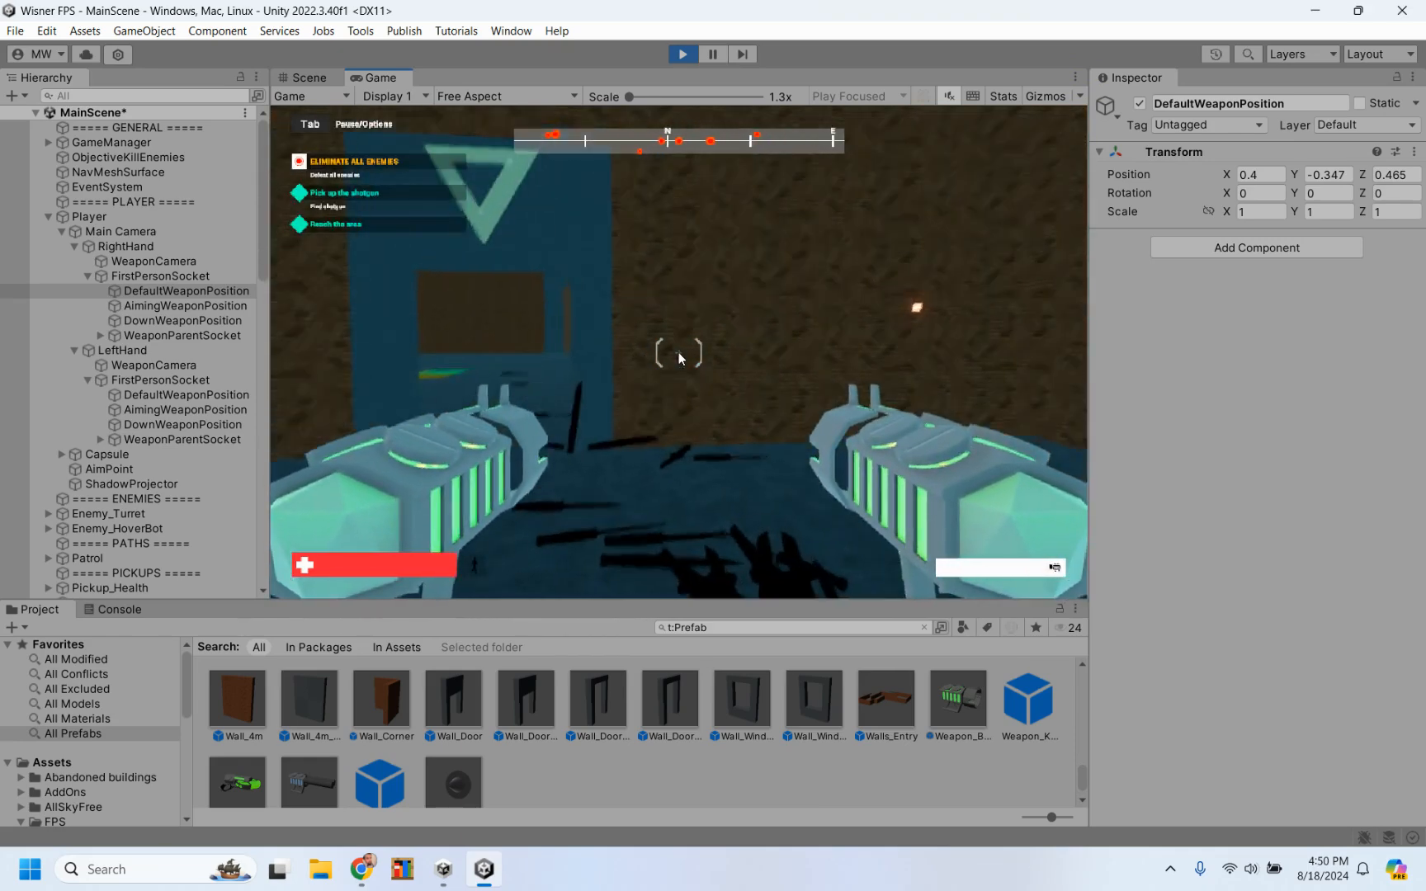
key("s")
scroll(680, 357, "down", 1)
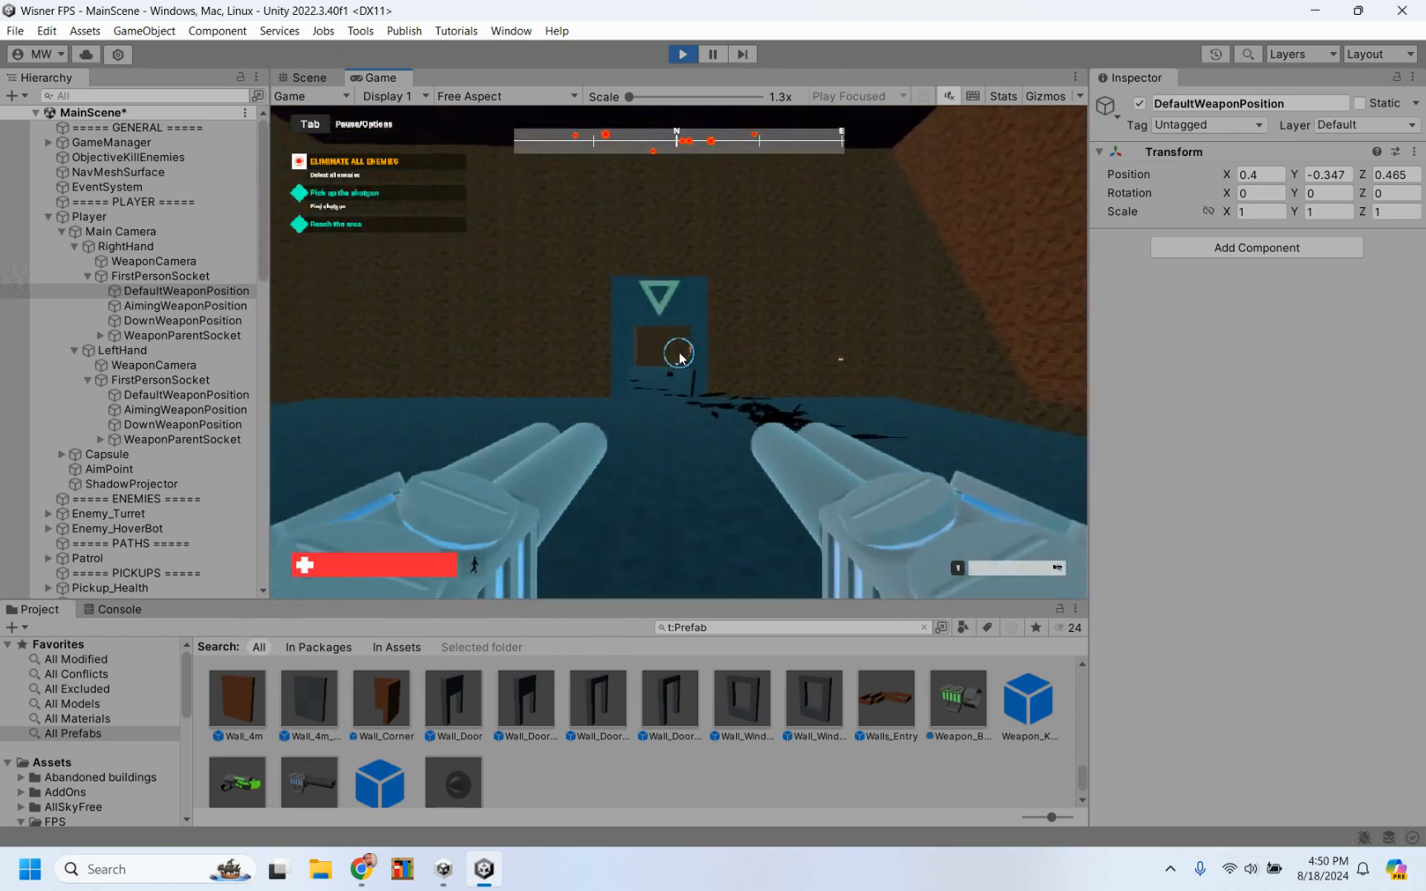
left_click(679, 358)
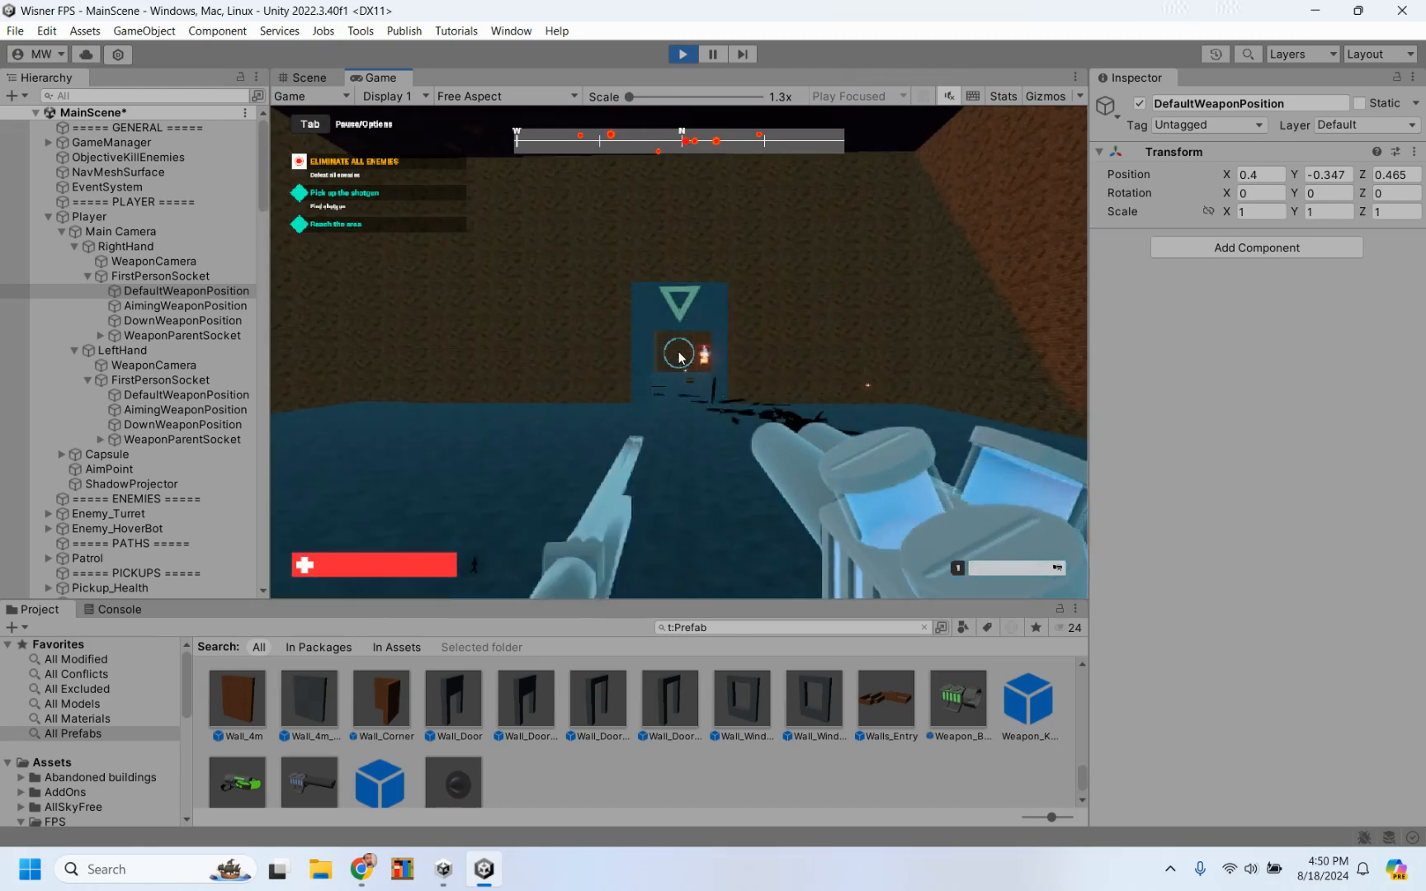
key("w")
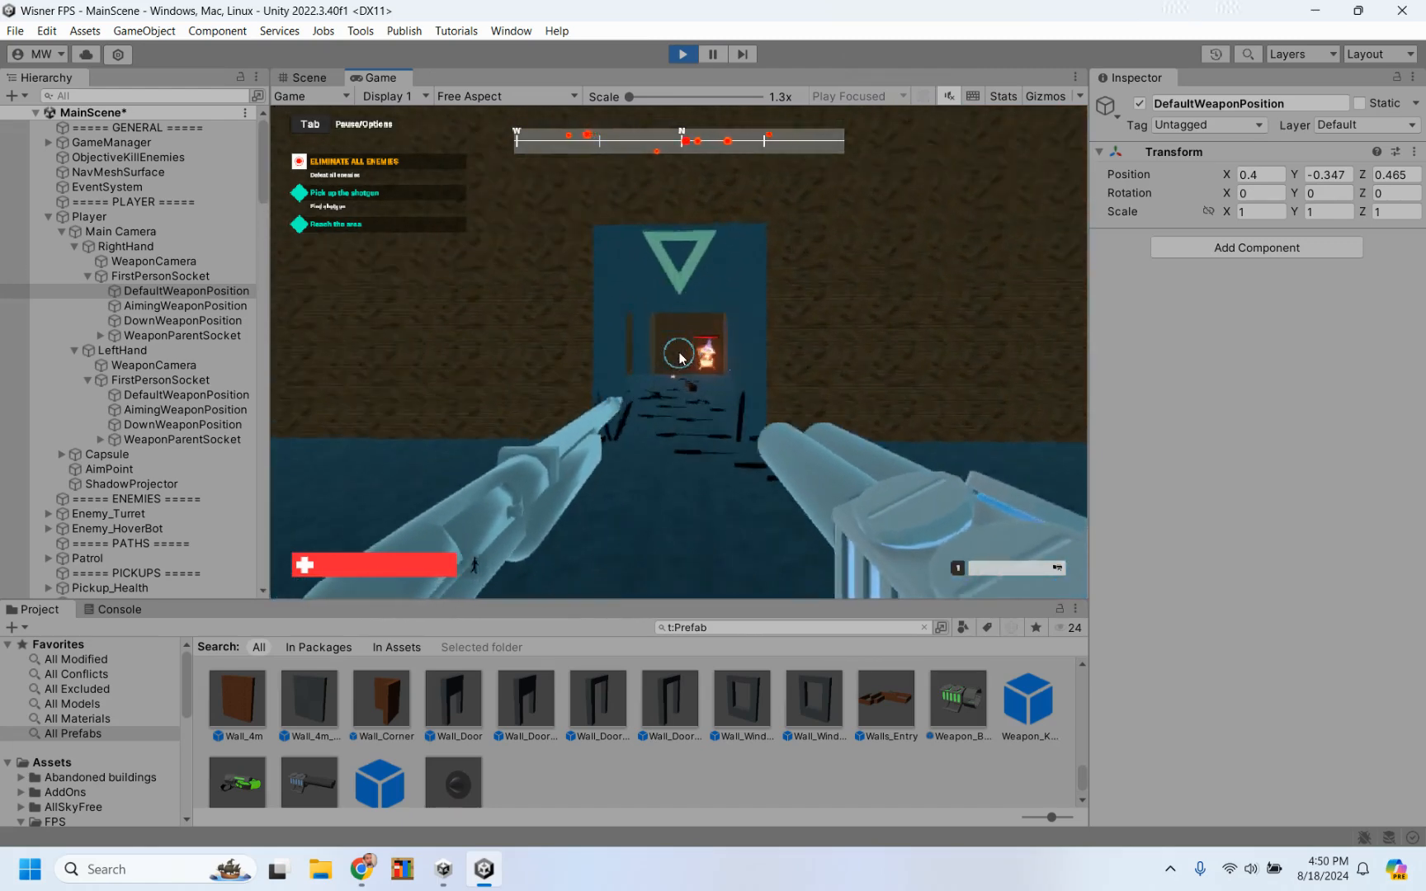
left_click(680, 357)
key("s")
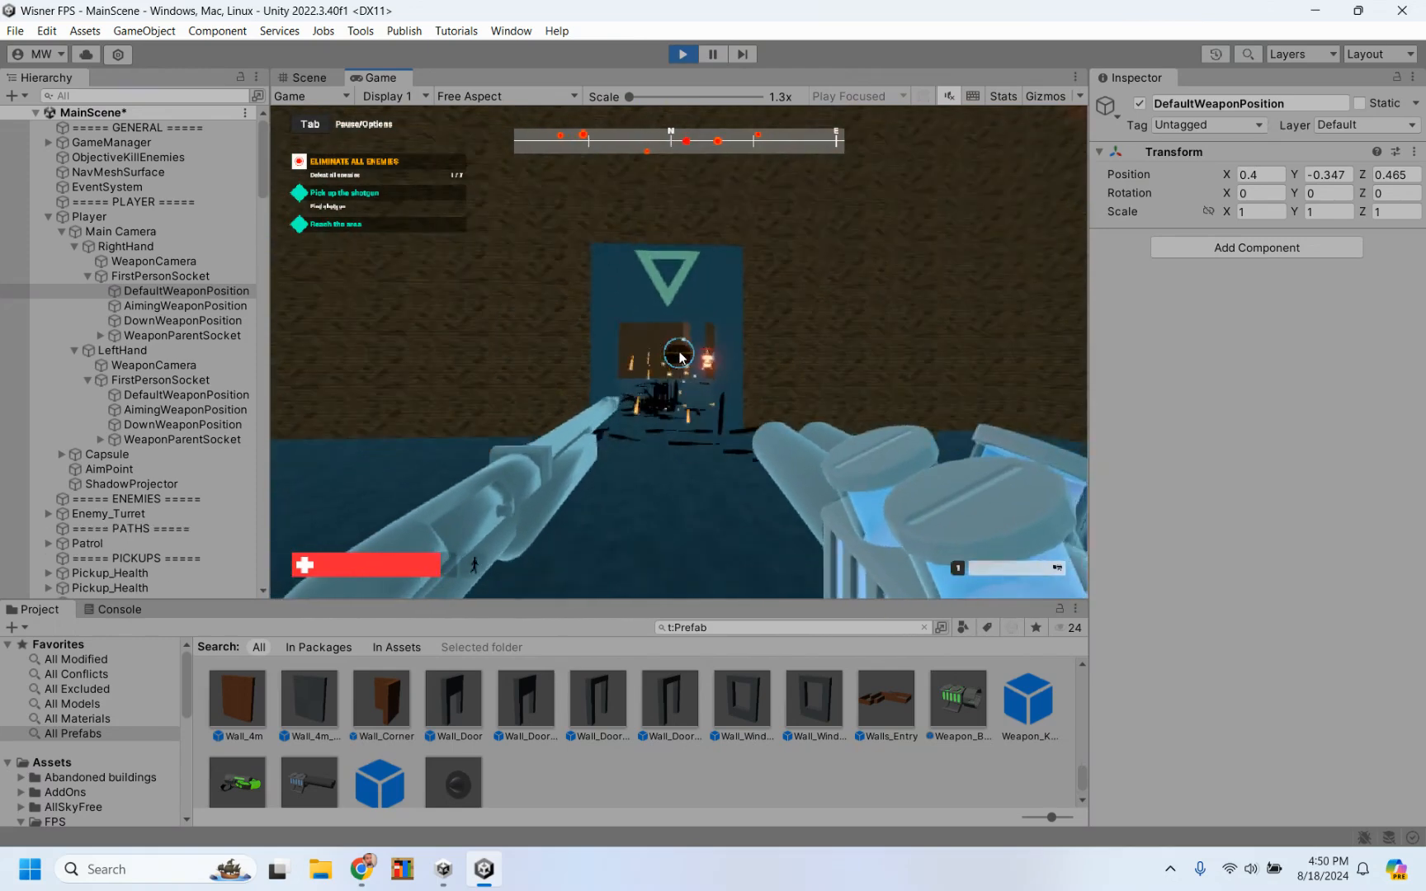
key("Escape")
left_click(682, 54)
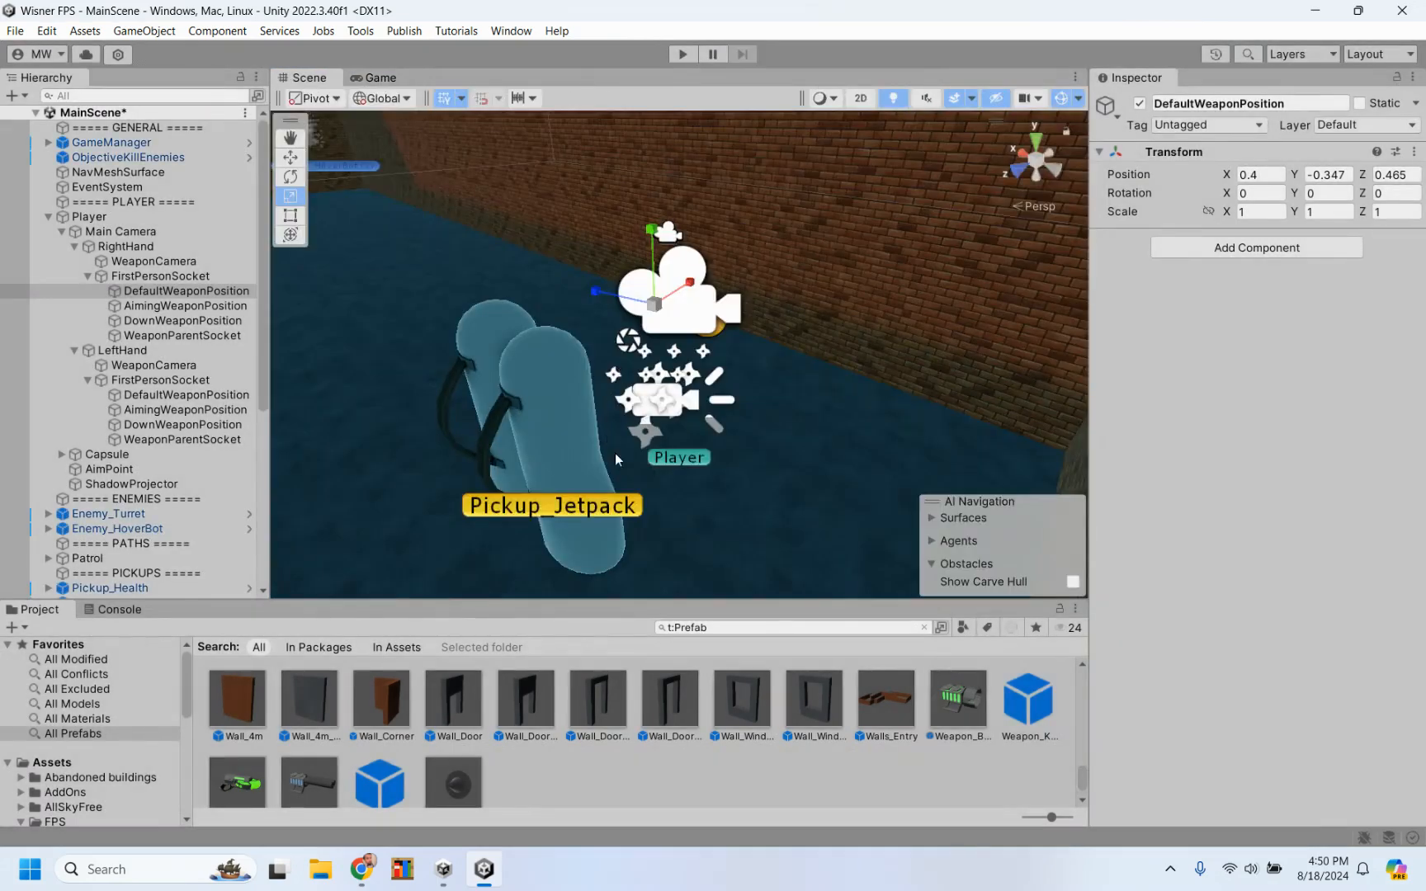
Switch to Chrome and bring up the duke0000.22.png dual-weapon reference image
mouse_move(361, 869)
left_click(271, 696)
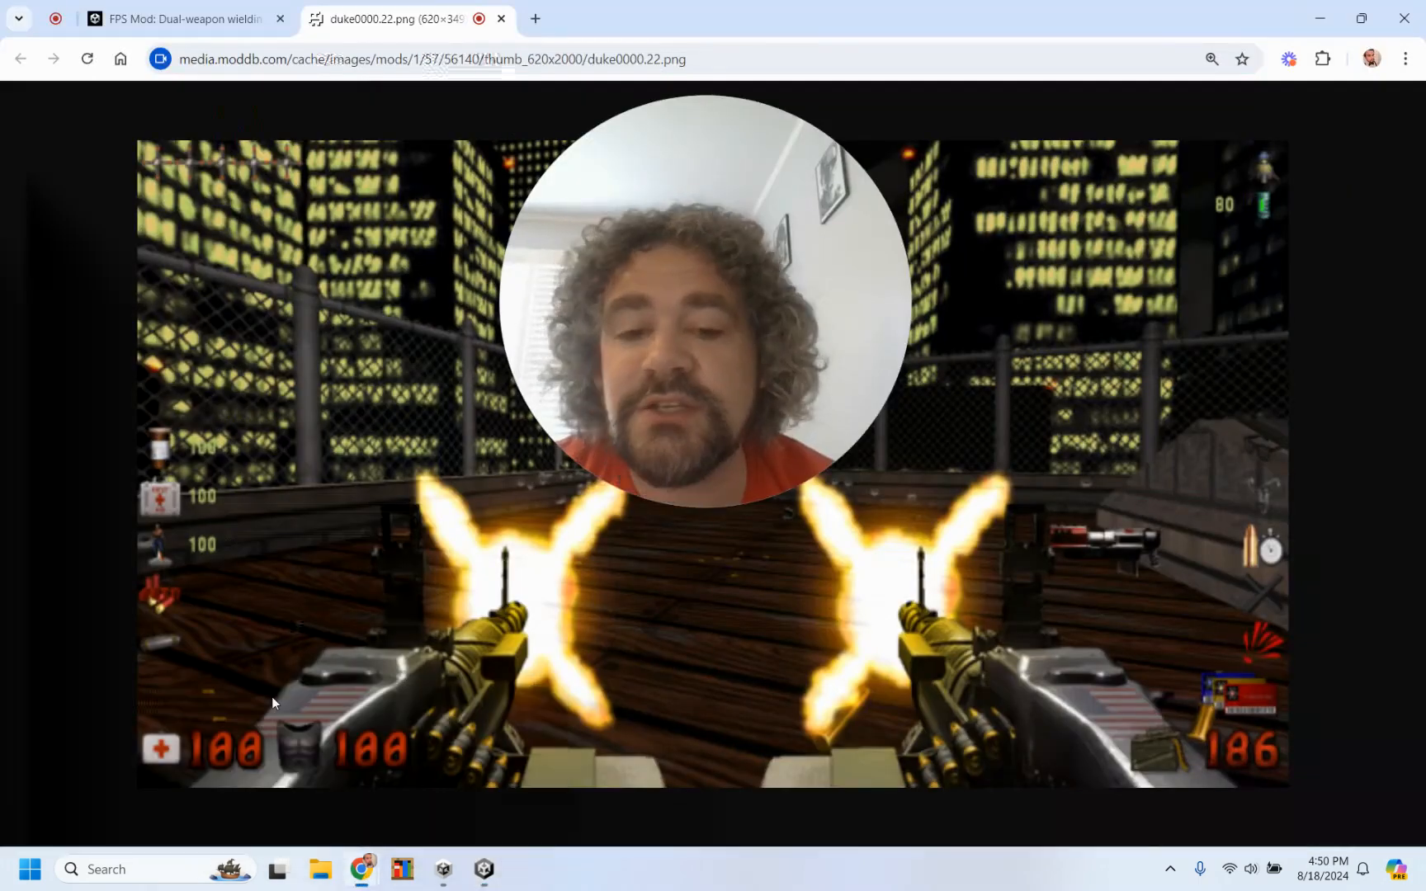